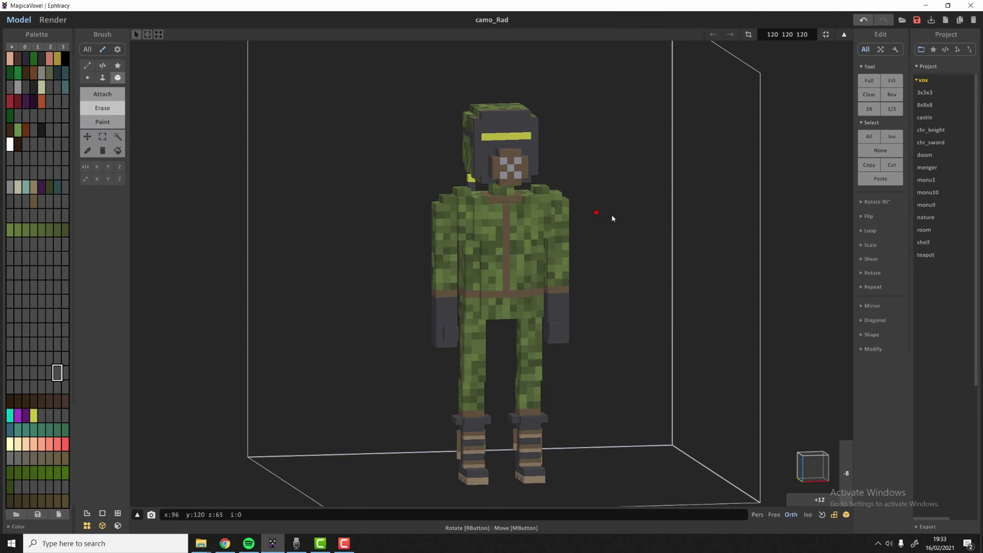
# Step: Examine the palette layout: the full color range, an empty row and column, and the camo green row
pyautogui.moveTo(614, 216); pyautogui.dragTo(599, 221, button='right')
pyautogui.moveTo(200, 251); pyautogui.dragTo(294, 244, button='right')
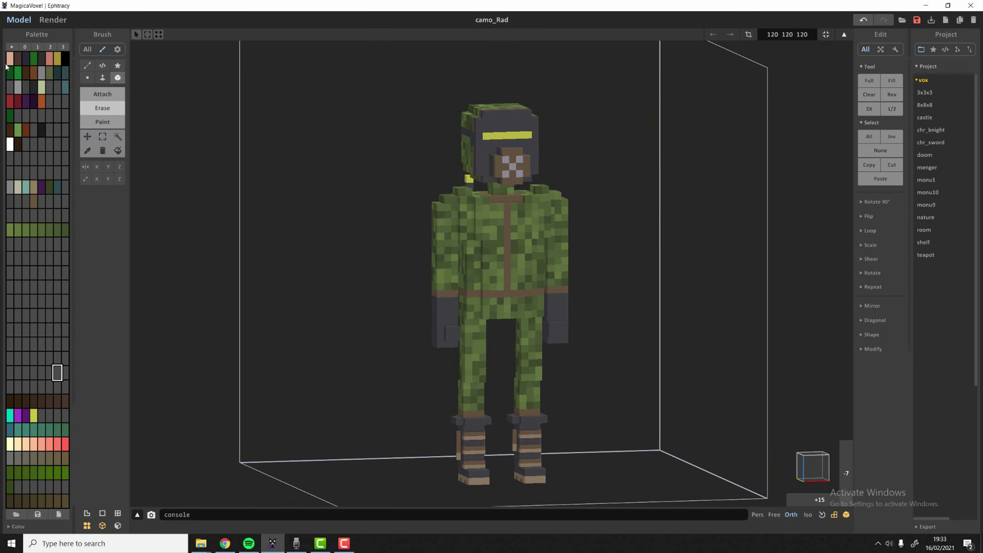
pyautogui.moveTo(65, 272); pyautogui.dragTo(9, 59)
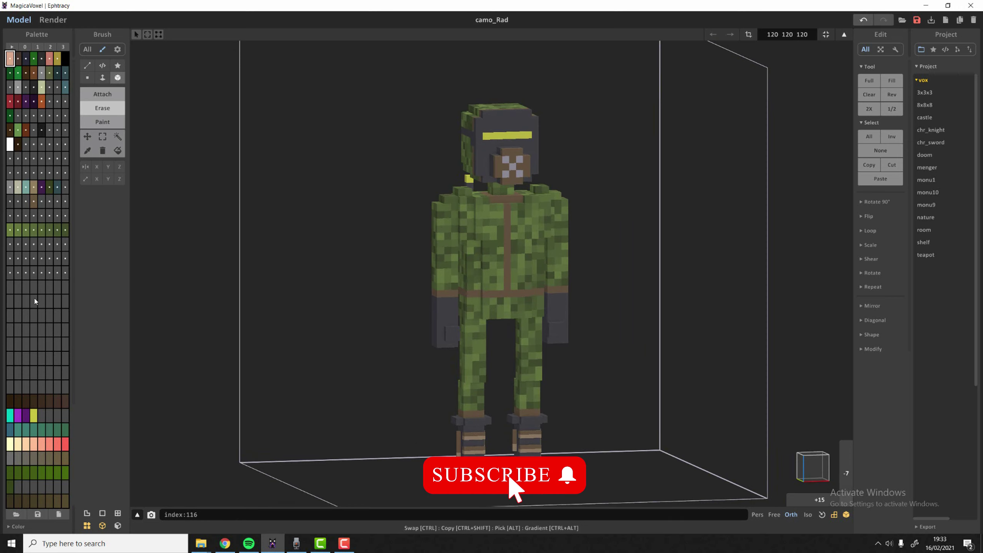
pyautogui.click(34, 330)
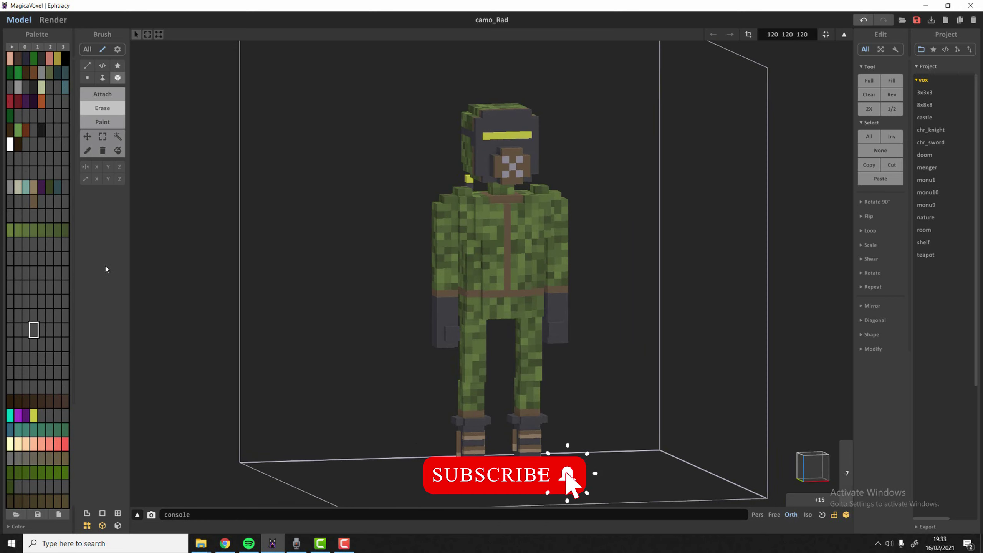
pyautogui.moveTo(40, 242); pyautogui.dragTo(42, 386)
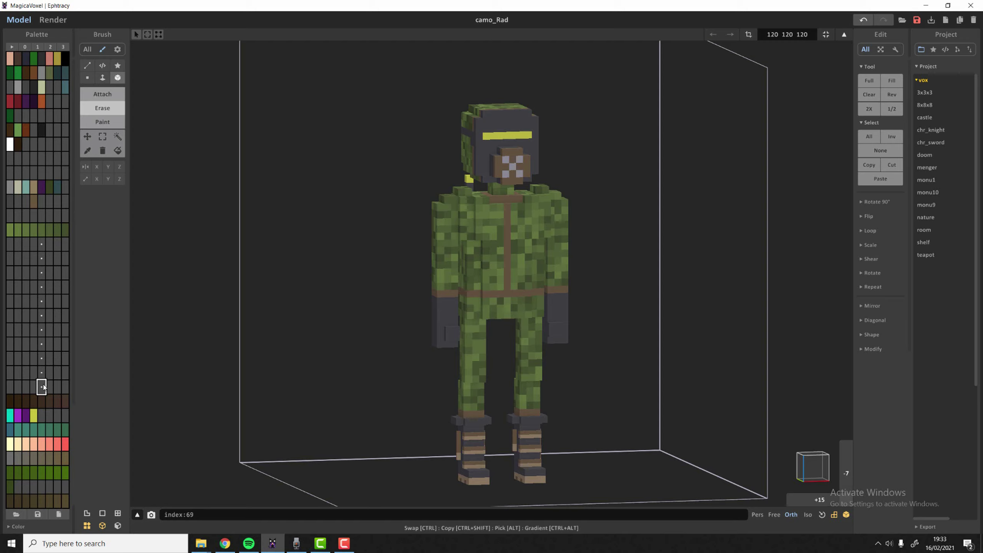
pyautogui.moveTo(11, 316); pyautogui.dragTo(64, 316)
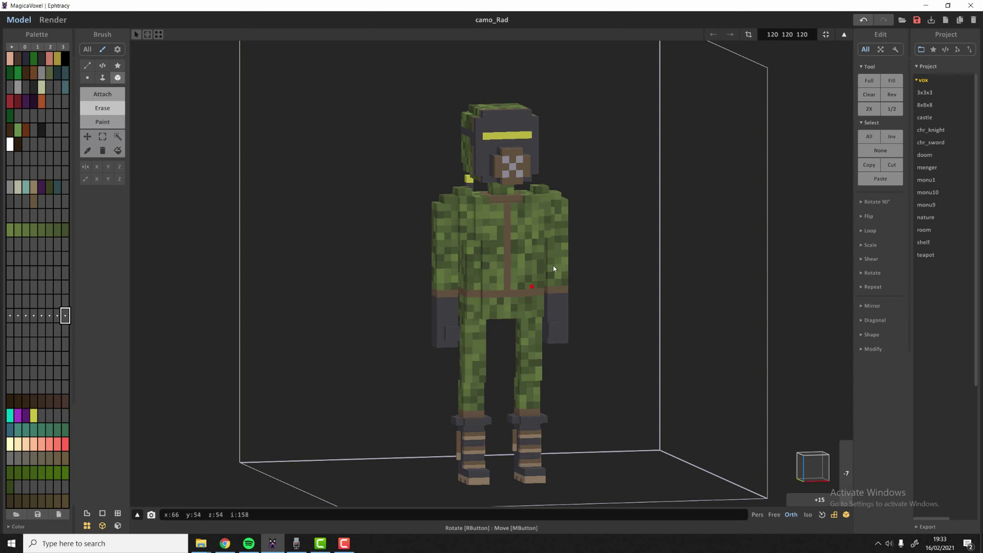
pyautogui.click(34, 301)
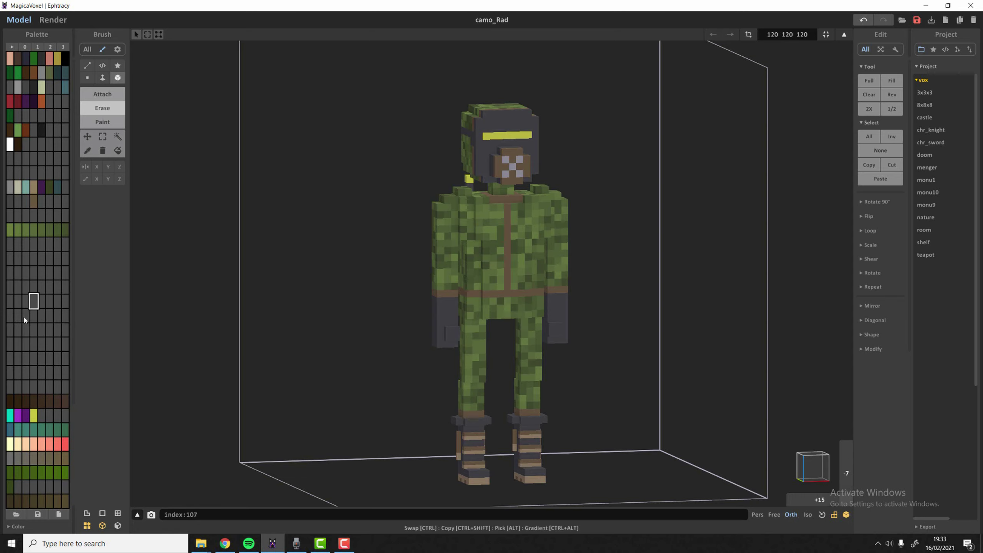
pyautogui.click(24, 318)
pyautogui.moveTo(42, 244); pyautogui.dragTo(42, 389)
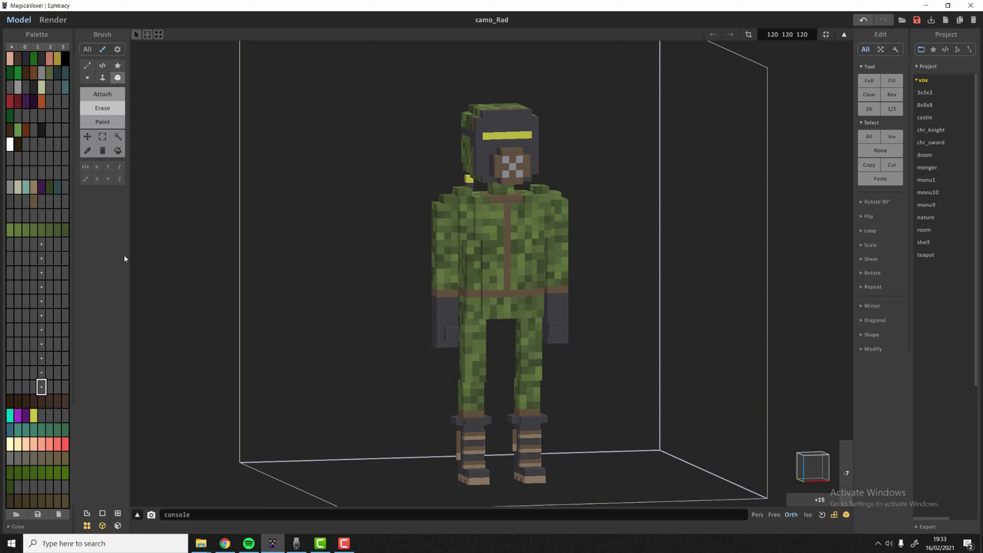
pyautogui.click(66, 232)
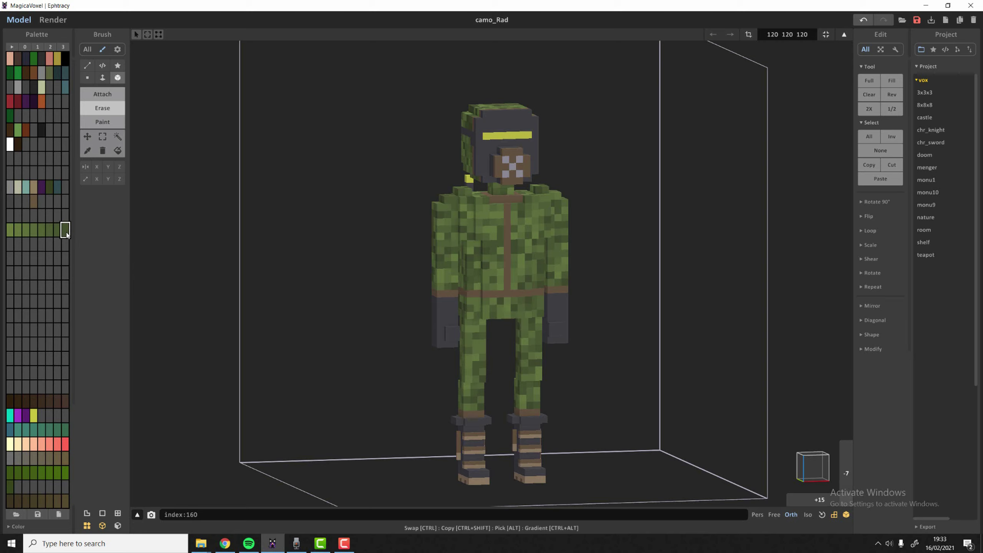
# Step: Sample the yellow from the character and copy it into an empty palette slot below the camo greens
pyautogui.keyDown('alt'); pyautogui.click(468, 180); pyautogui.keyUp('alt')
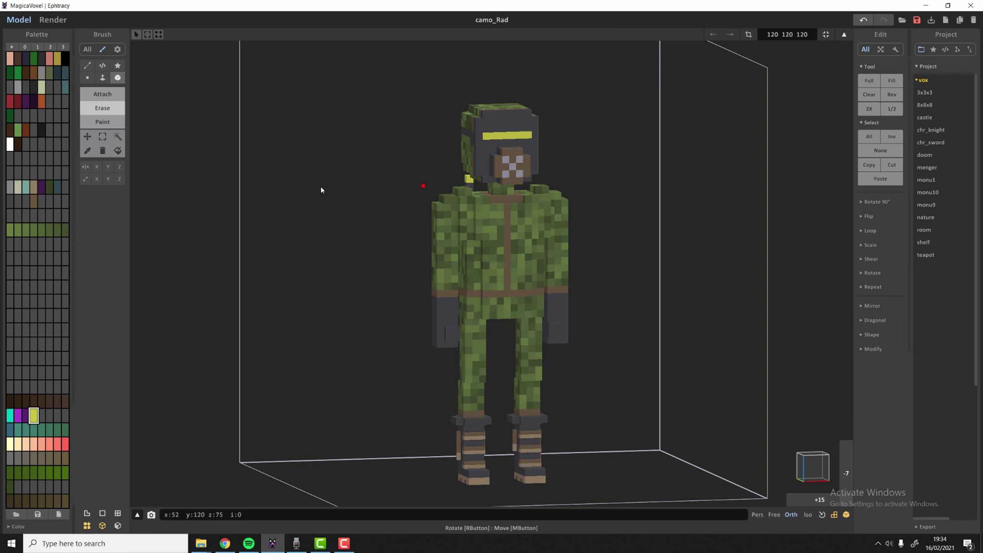
pyautogui.moveTo(403, 188); pyautogui.dragTo(459, 184, button='right')
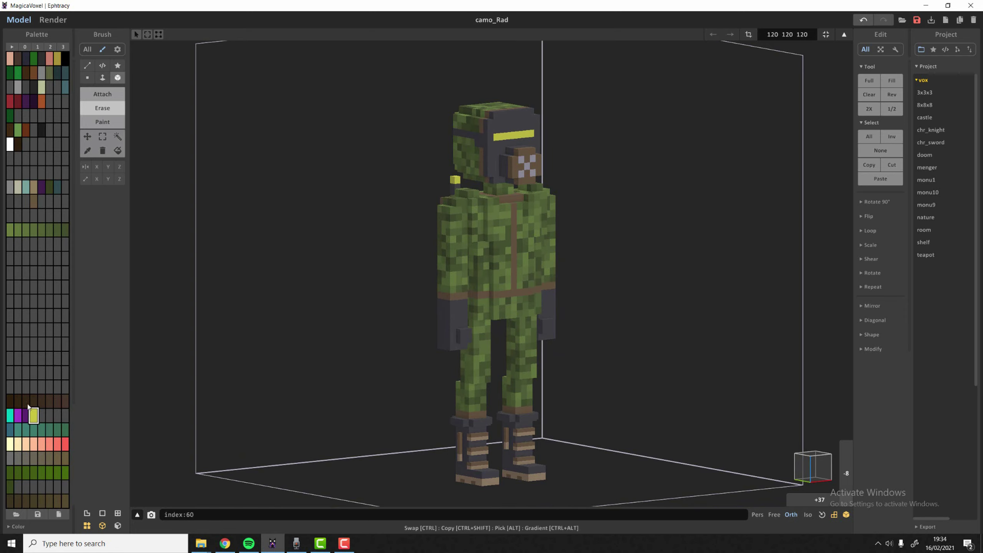
pyautogui.keyDown('ctrl'); pyautogui.keyDown('shift'); pyautogui.moveTo(31, 420); pyautogui.dragTo(43, 370); pyautogui.keyUp('shift'); pyautogui.keyUp('ctrl')
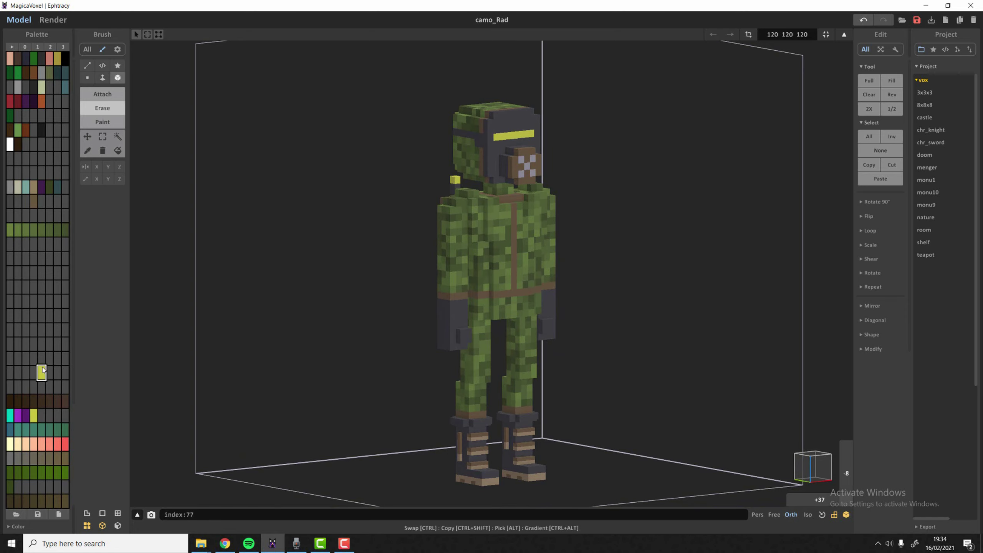
pyautogui.moveTo(44, 245); pyautogui.dragTo(45, 372)
pyautogui.click(41, 230)
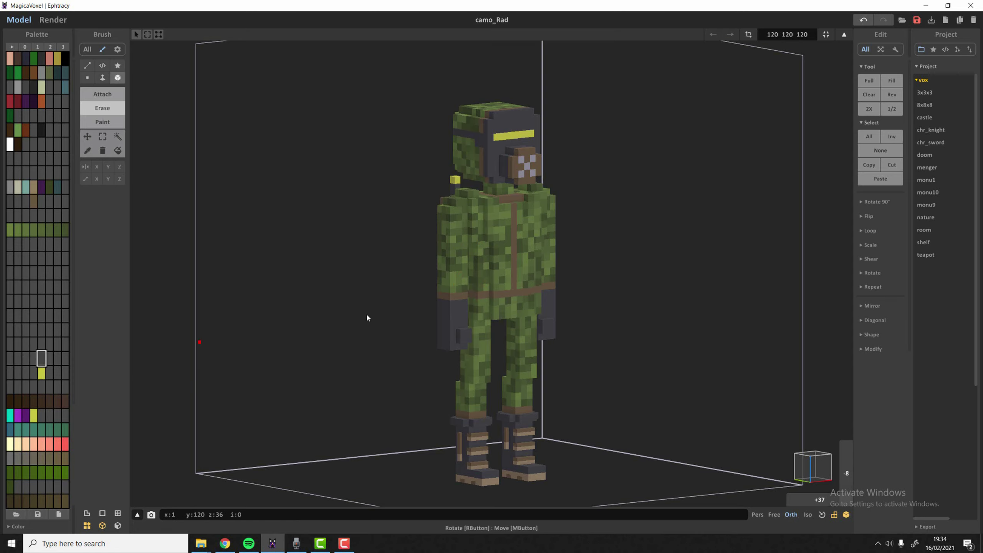
# Step: Copy the brown trim color and the tan boot color into the same palette column, above the copied yellow
pyautogui.keyDown('alt'); pyautogui.click(455, 298); pyautogui.keyUp('alt')
pyautogui.moveTo(43, 201); pyautogui.dragTo(43, 347)
pyautogui.keyDown('alt'); pyautogui.click(479, 436); pyautogui.keyUp('alt')
pyautogui.click(31, 188)
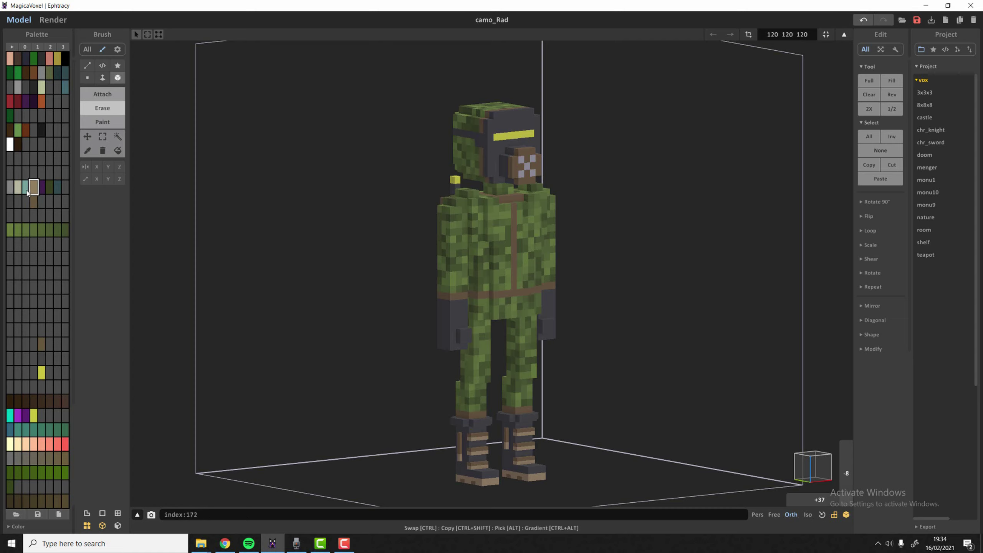
pyautogui.keyDown('ctrl'); pyautogui.keyDown('shift'); pyautogui.moveTo(35, 185); pyautogui.dragTo(43, 331); pyautogui.keyUp('shift'); pyautogui.keyUp('ctrl')
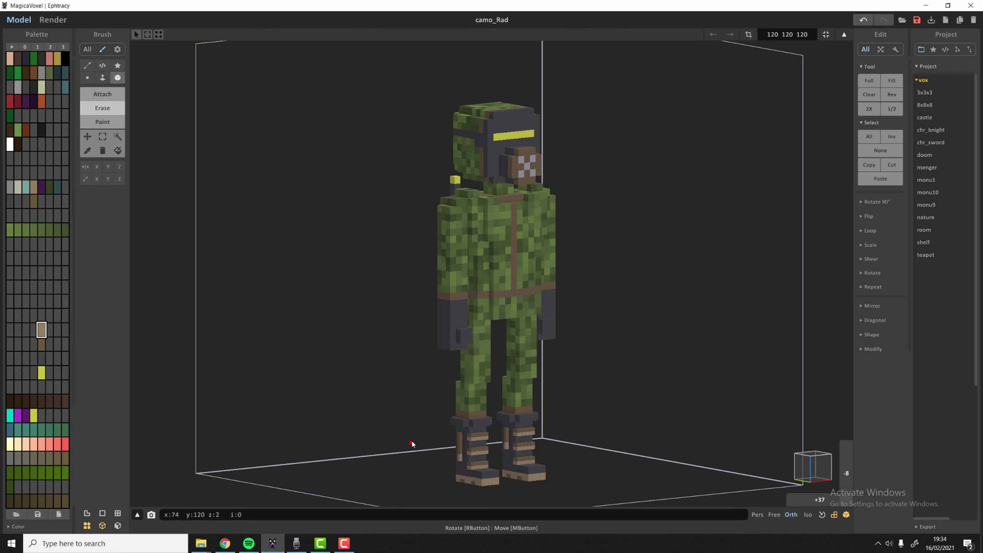
# Step: Replace the visor's yellow on the model with the copied yellow swatch
pyautogui.keyDown('alt'); pyautogui.click(475, 434); pyautogui.keyUp('alt')
pyautogui.moveTo(10, 230); pyautogui.dragTo(65, 230)
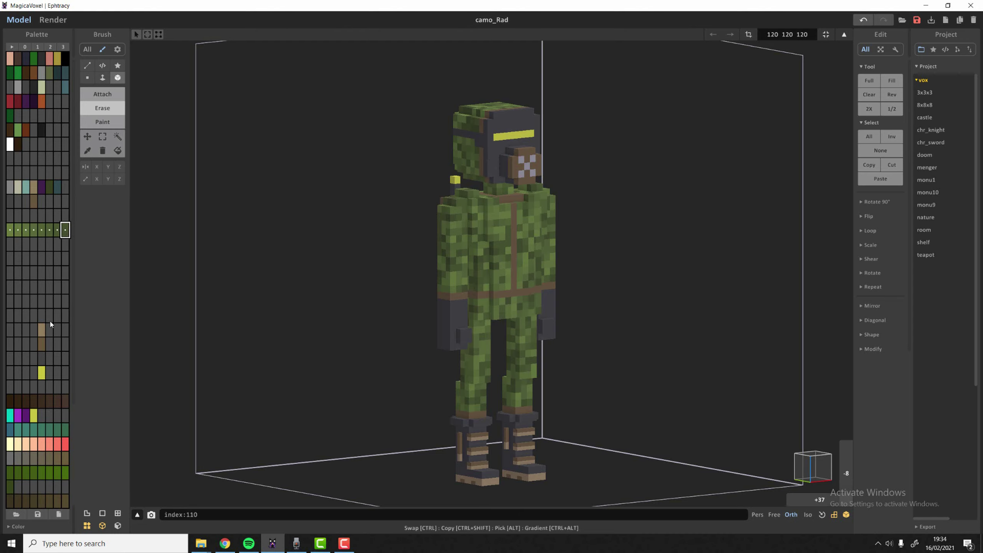
pyautogui.moveTo(41, 330); pyautogui.dragTo(42, 373)
pyautogui.click(42, 372)
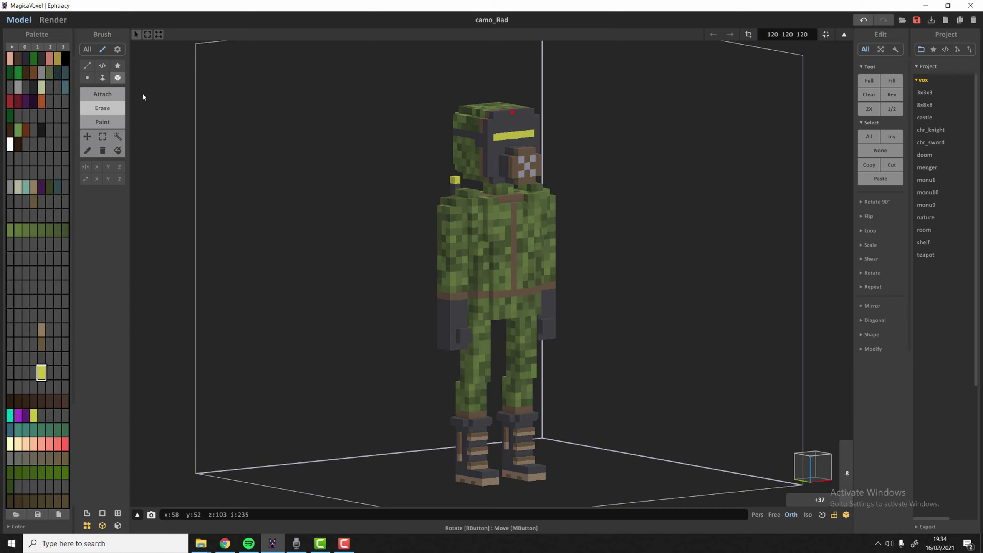
pyautogui.click(118, 150)
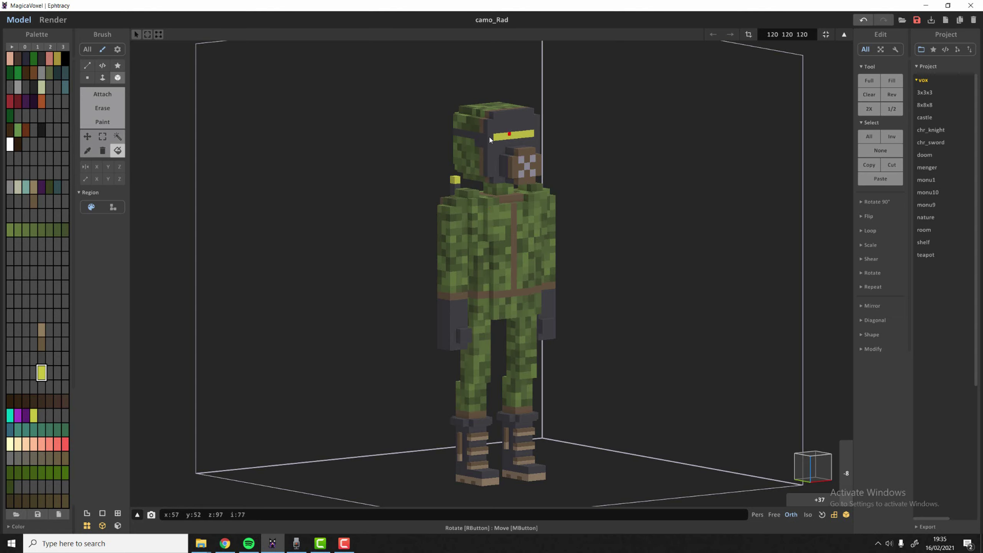
pyautogui.click(531, 133)
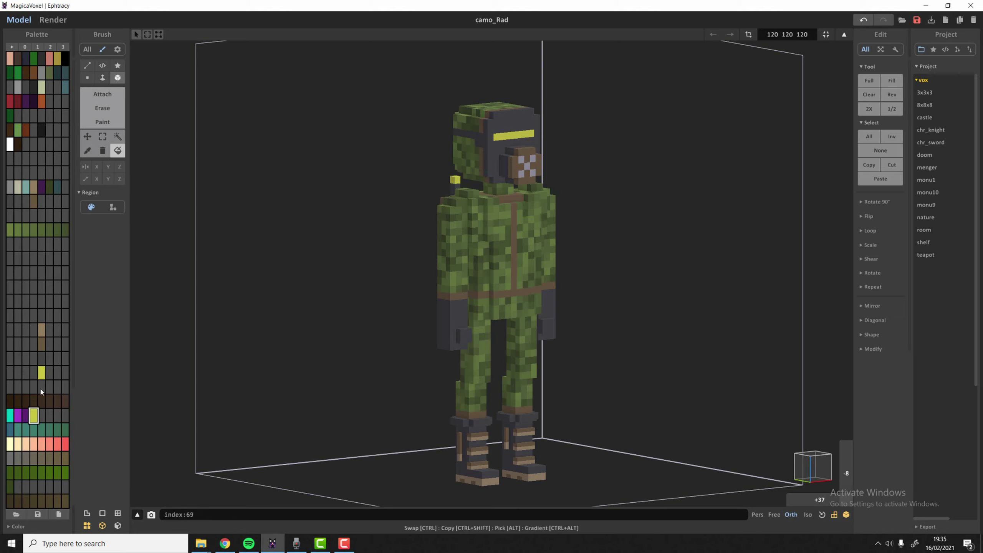
# Step: Overwrite the old colors below the copied swatches and above the camo greens with the blank dark grey
pyautogui.click(65, 387)
pyautogui.moveTo(65, 389)
pyautogui.keyDown('ctrl'); pyautogui.keyDown('shift'); pyautogui.mouseDown()
pyautogui.moveTo(9, 473)
pyautogui.moveTo(9, 504)
pyautogui.moveTo(58, 430)
pyautogui.moveTo(65, 387)
pyautogui.mouseUp(); pyautogui.keyUp('shift'); pyautogui.keyUp('ctrl')
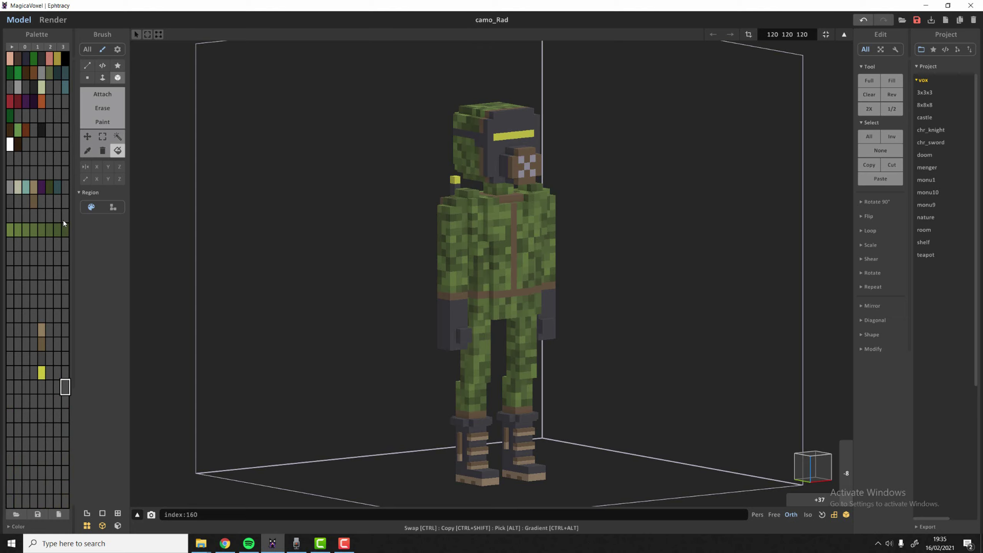
pyautogui.moveTo(64, 216)
pyautogui.keyDown('ctrl'); pyautogui.keyDown('shift'); pyautogui.mouseDown()
pyautogui.moveTo(10, 132)
pyautogui.moveTo(9, 58)
pyautogui.moveTo(72, 216)
pyautogui.mouseUp(); pyautogui.keyUp('shift'); pyautogui.keyUp('ctrl')
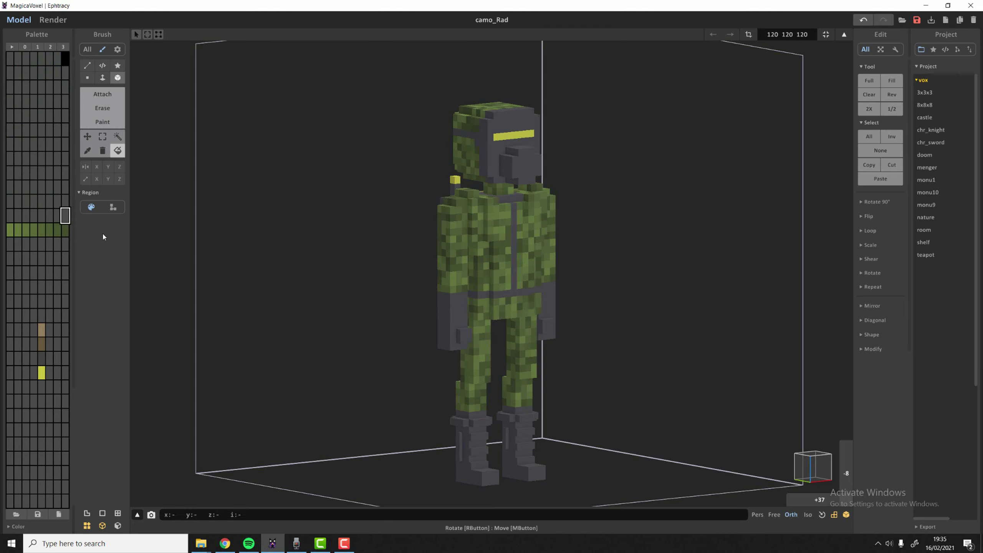
# Step: Recolor the character's gloves, belt trim and boot soles with the copied grey, brown and tan swatches respectively
pyautogui.click(42, 374)
pyautogui.click(42, 363)
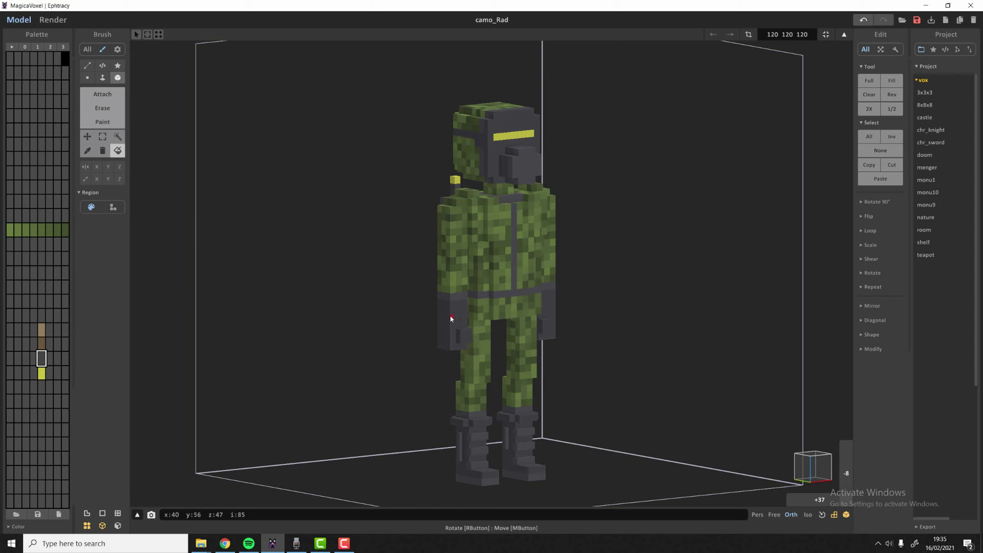
pyautogui.click(42, 344)
pyautogui.click(463, 301)
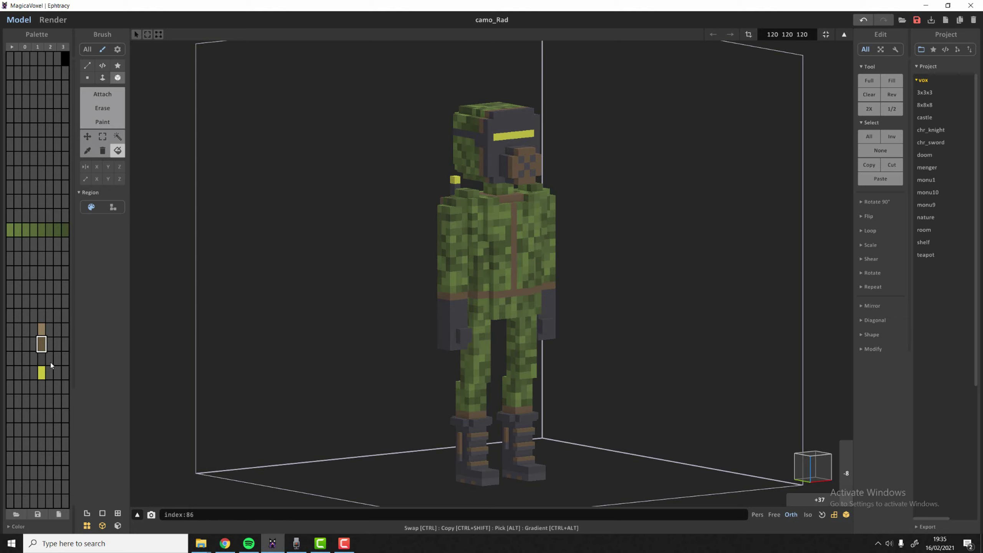
pyautogui.click(42, 330)
pyautogui.click(478, 480)
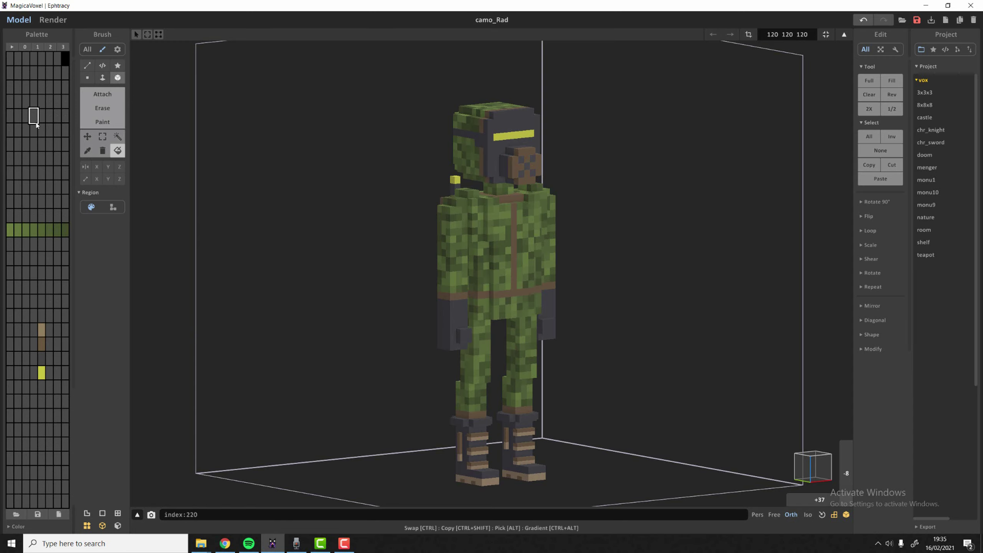
# Step: Show the color values of the copied yellow swatch and switch to the rendered view of the character
pyautogui.click(10, 231)
pyautogui.click(41, 373)
pyautogui.click(16, 527)
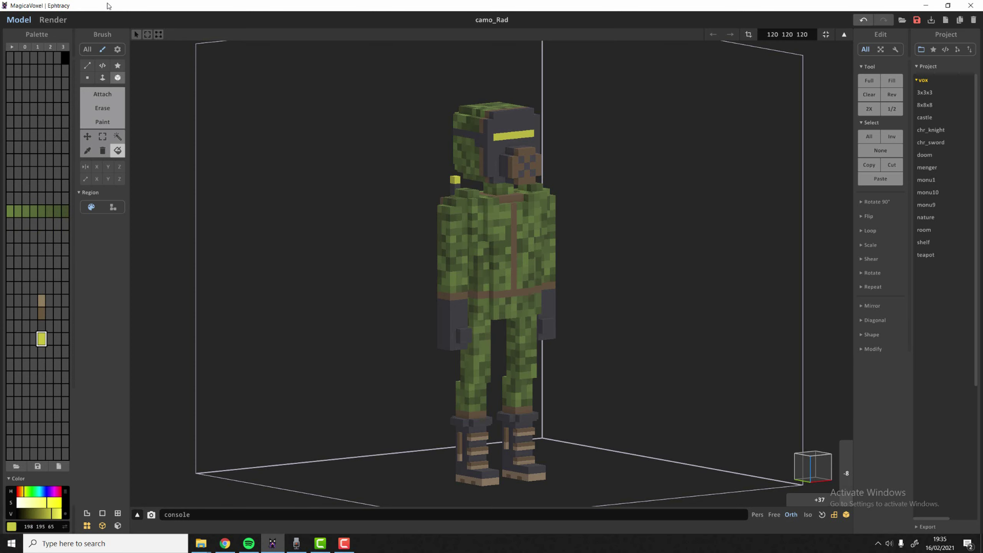
pyautogui.click(62, 20)
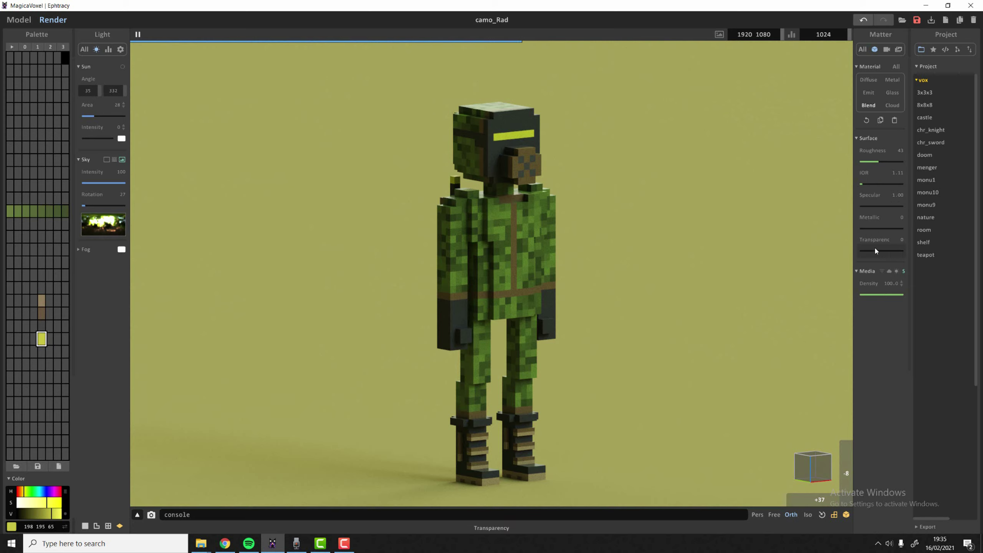
# Step: Try copying the yellow swatch into an empty slot near the palette's lower end, and undo the copy
pyautogui.click(37, 445)
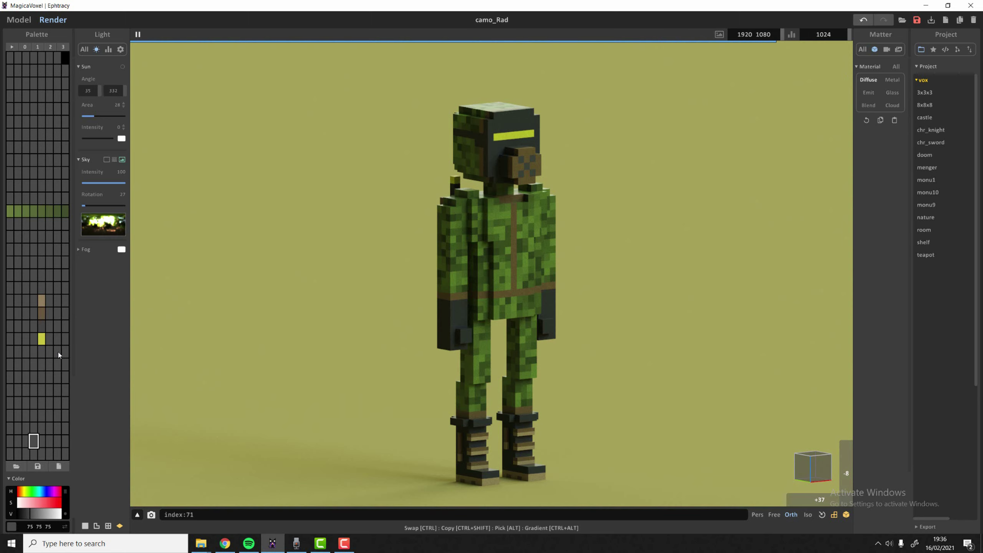
pyautogui.keyDown('ctrl'); pyautogui.keyDown('shift'); pyautogui.moveTo(41, 340); pyautogui.dragTo(34, 441); pyautogui.keyUp('shift'); pyautogui.keyUp('ctrl')
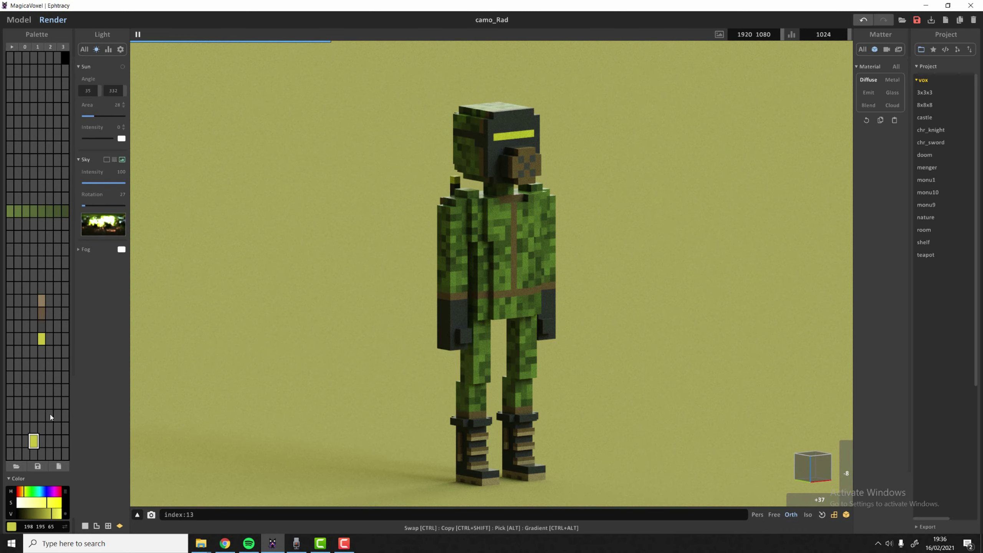
pyautogui.hotkey('ctrl', 'z')
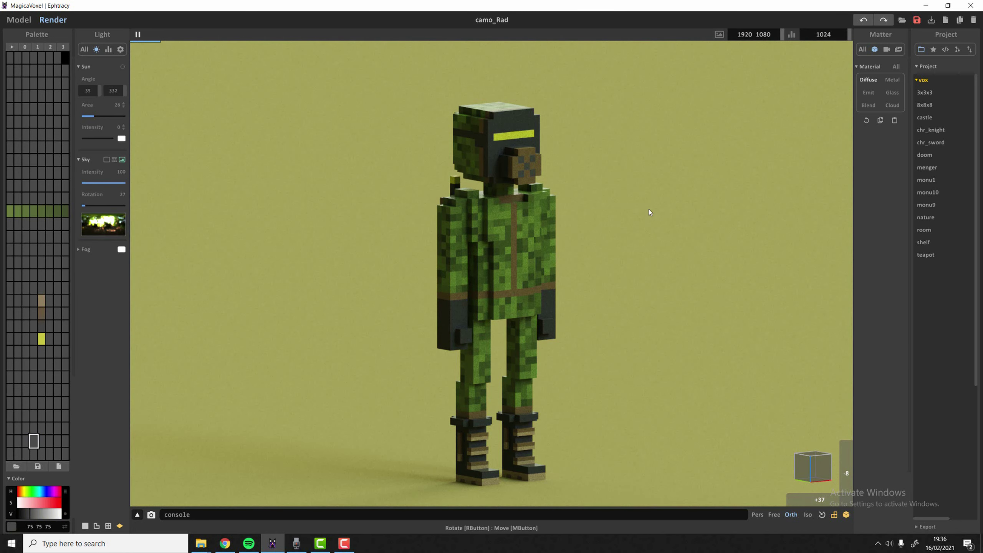
# Step: Try a color gradient between the tan swatch and the first slot of its palette row
pyautogui.click(40, 298)
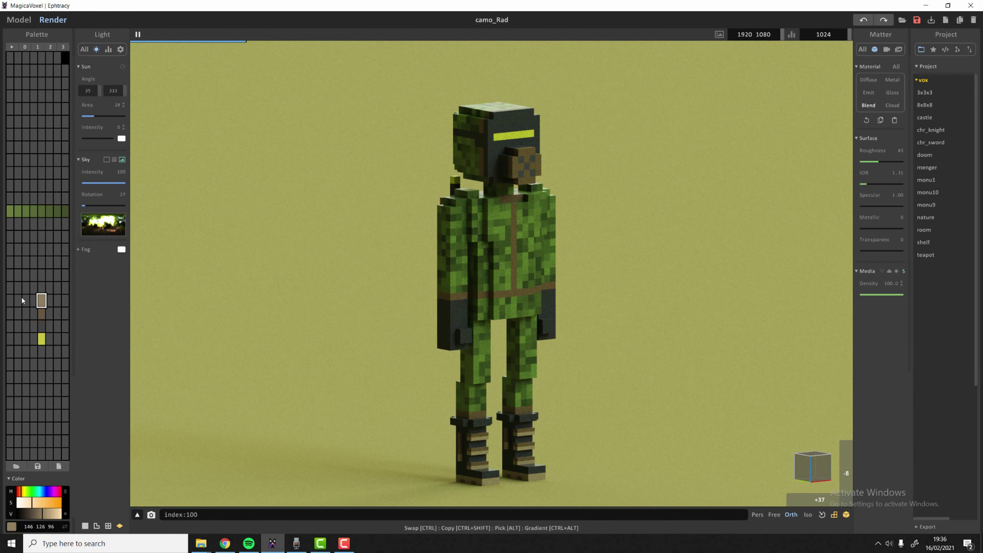
pyautogui.click(19, 301)
pyautogui.click(42, 302)
pyautogui.moveTo(12, 303); pyautogui.dragTo(65, 303)
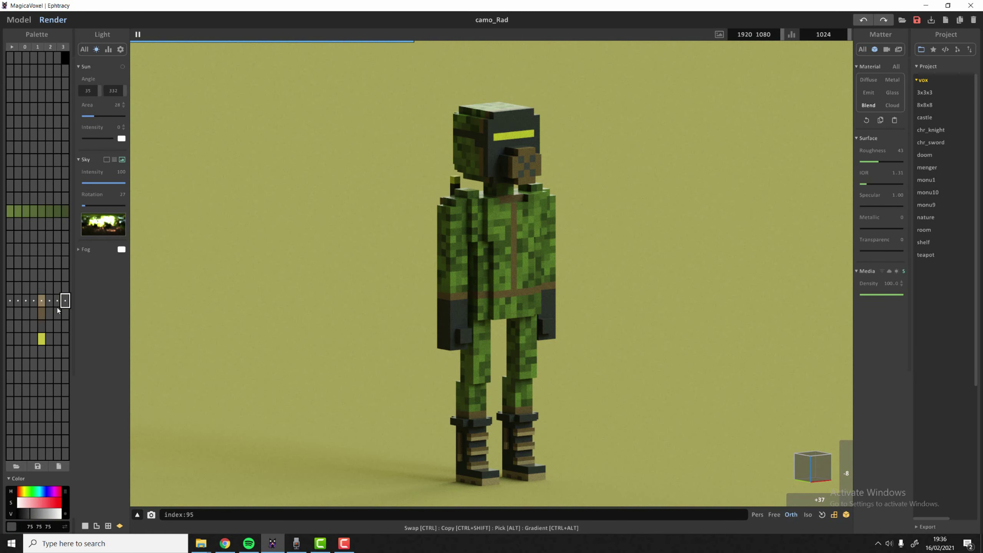
pyautogui.click(13, 302)
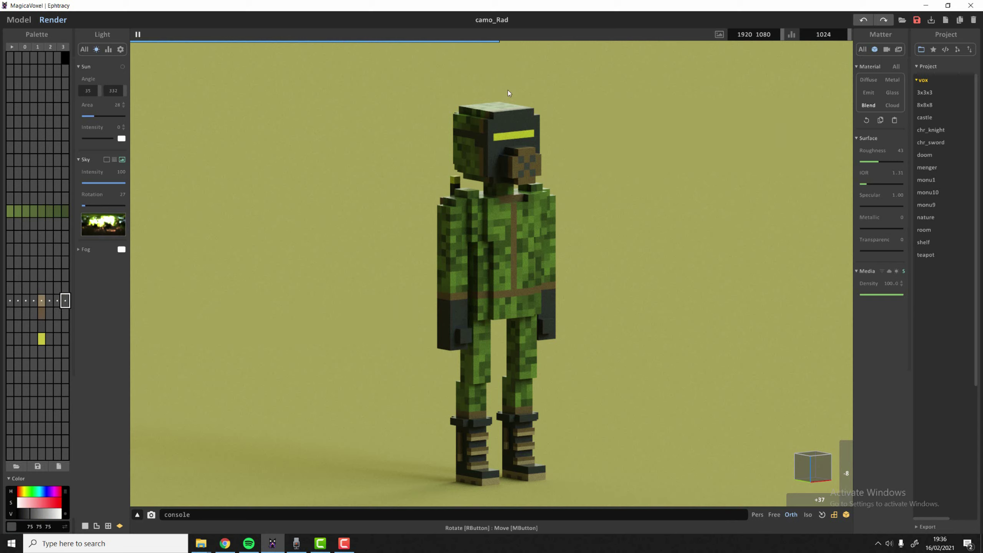
pyautogui.click(41, 300)
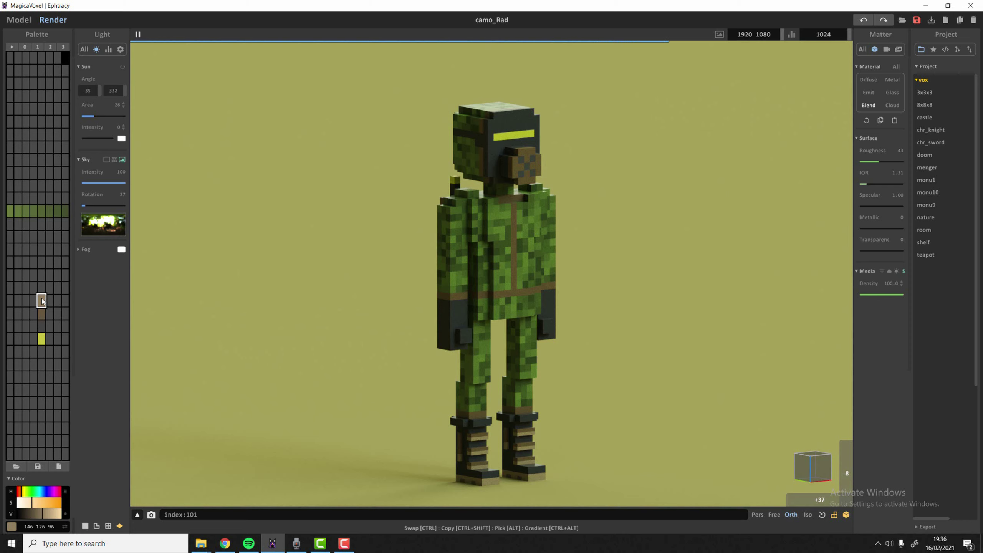
pyautogui.click(10, 300)
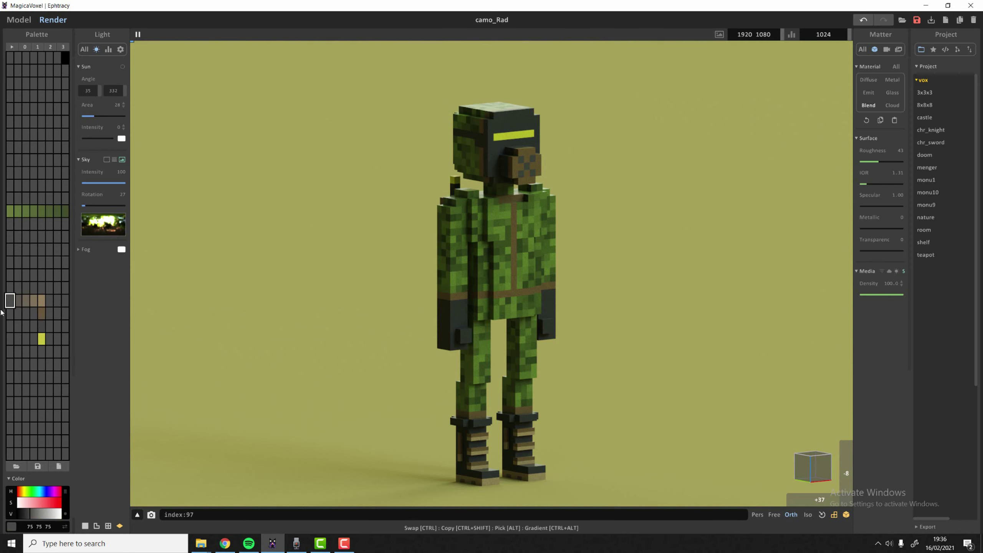
# Step: Copy the tan swatch into the first and last slots of its palette row
pyautogui.keyDown('ctrl'); pyautogui.keyDown('shift'); pyautogui.moveTo(45, 302); pyautogui.dragTo(10, 303); pyautogui.keyUp('shift'); pyautogui.keyUp('ctrl')
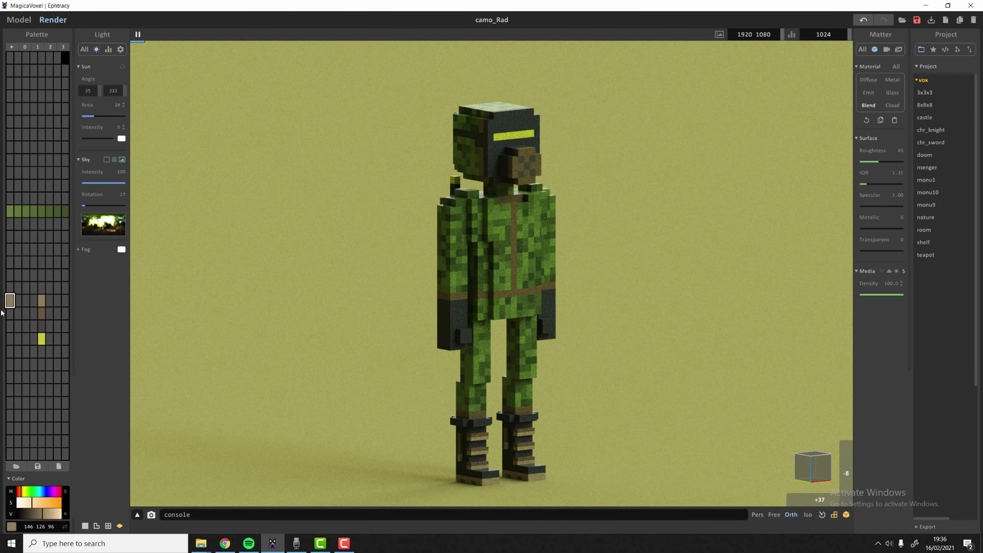
pyautogui.click(65, 302)
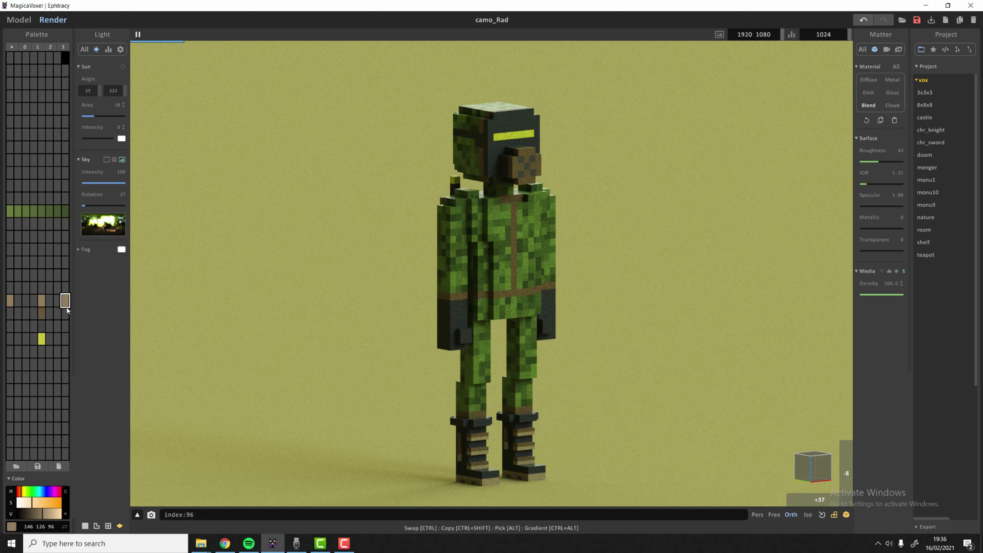
# Step: Fill the tan palette row with a gradient between the copies in its last and first slots
pyautogui.keyDown('ctrl'); pyautogui.keyDown('alt'); pyautogui.moveTo(66, 303); pyautogui.dragTo(4, 303); pyautogui.keyUp('alt'); pyautogui.keyUp('ctrl')
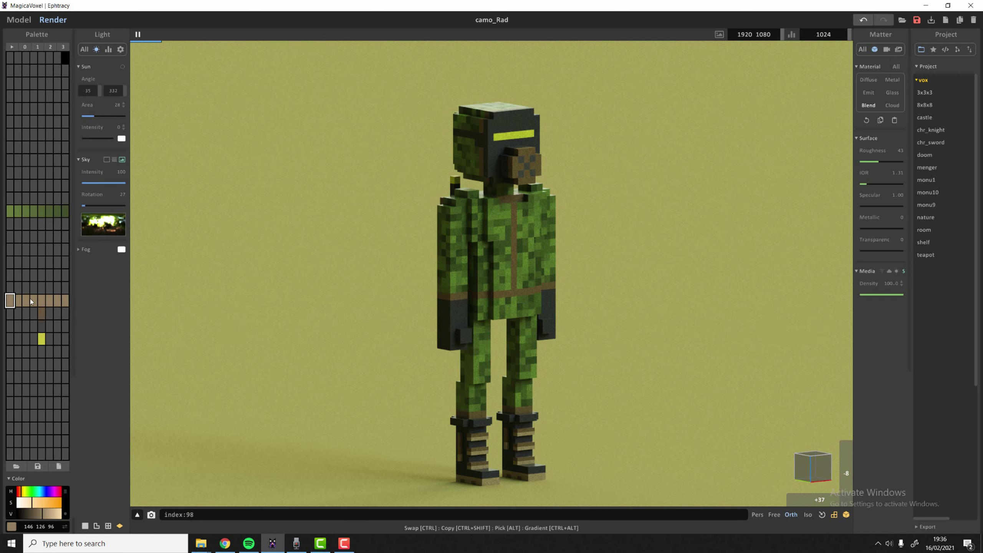
pyautogui.moveTo(65, 301)
pyautogui.mouseDown()
pyautogui.moveTo(9, 301)
pyautogui.moveTo(65, 302)
pyautogui.mouseUp()
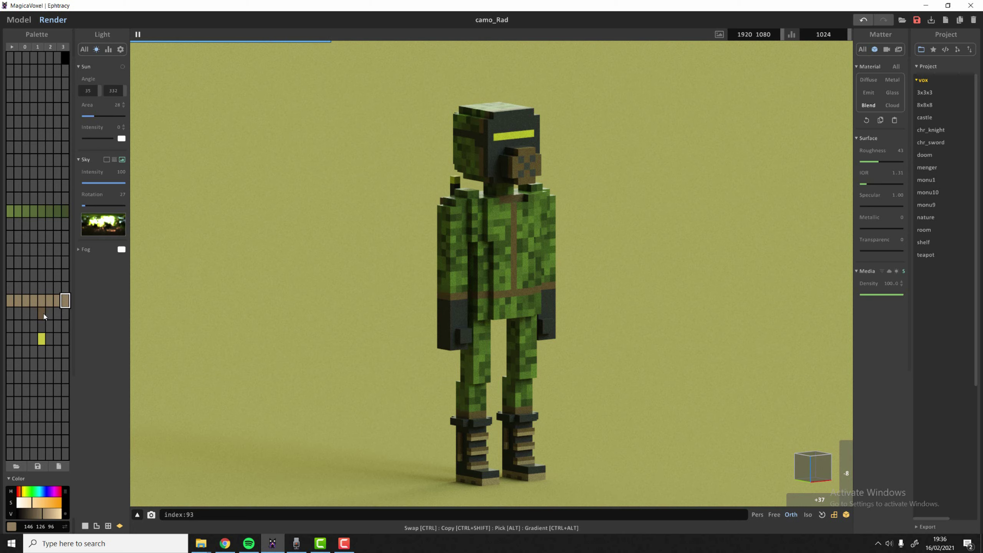
# Step: Recolor an empty slot below the yellow swatch, in the same column, to bright green (82, 255, 69)
pyautogui.click(41, 417)
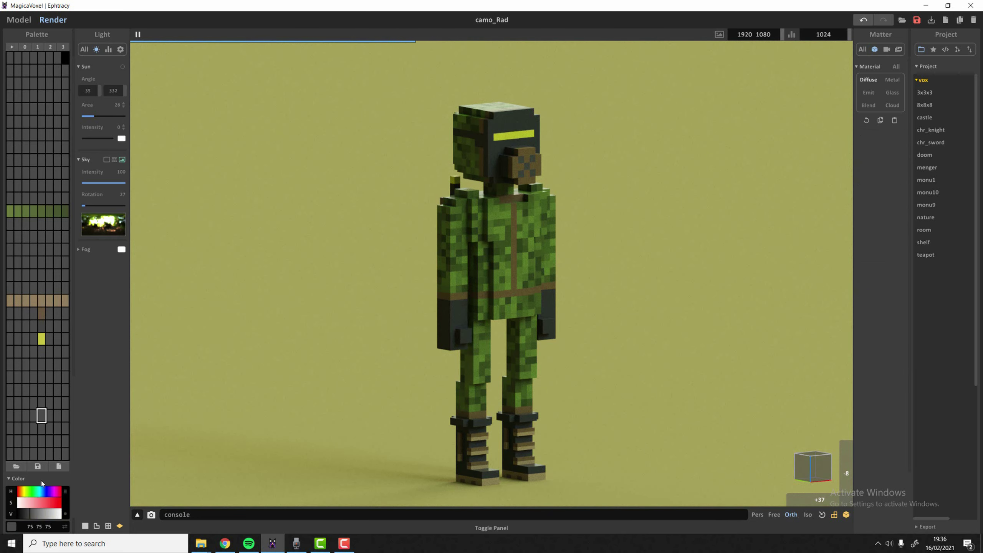
pyautogui.click(31, 491)
pyautogui.click(61, 513)
pyautogui.click(49, 503)
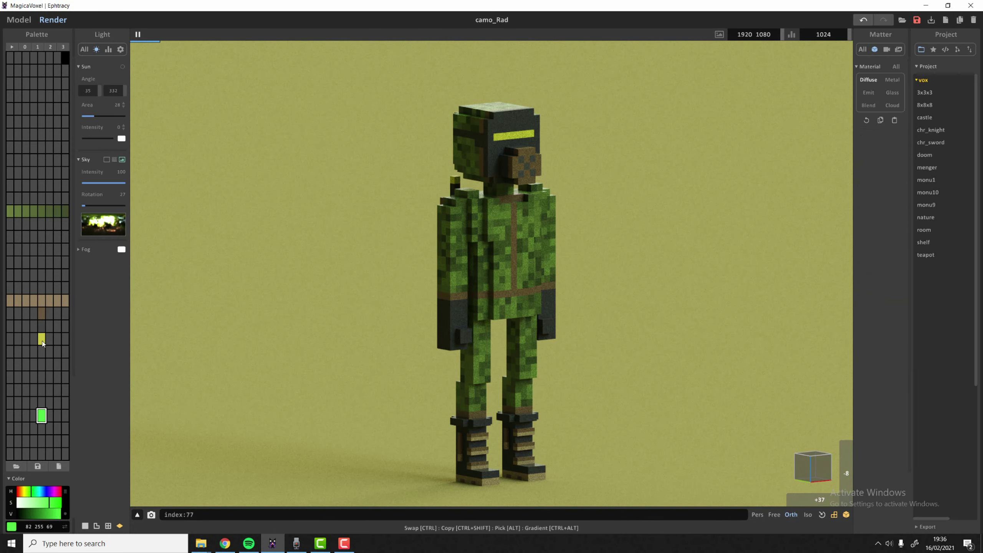
# Step: Try a gradient between the yellow swatch and the green swatch below it, and undo it together with the green color
pyautogui.moveTo(42, 344)
pyautogui.keyDown('ctrl'); pyautogui.keyDown('shift'); pyautogui.mouseDown()
pyautogui.moveTo(45, 421)
pyautogui.moveTo(43, 339)
pyautogui.mouseUp(); pyautogui.keyUp('shift'); pyautogui.keyUp('ctrl')
pyautogui.hotkey('ctrl', 'z')
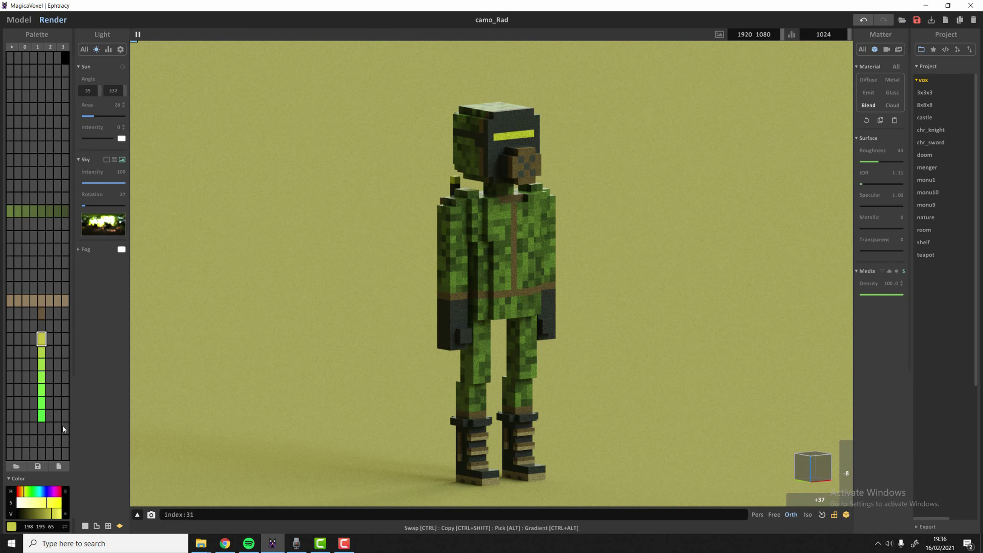
pyautogui.click(58, 419)
pyautogui.click(41, 415)
pyautogui.hotkey('ctrl', 'z')
pyautogui.hotkey('ctrl', 'z')
pyautogui.click(48, 350)
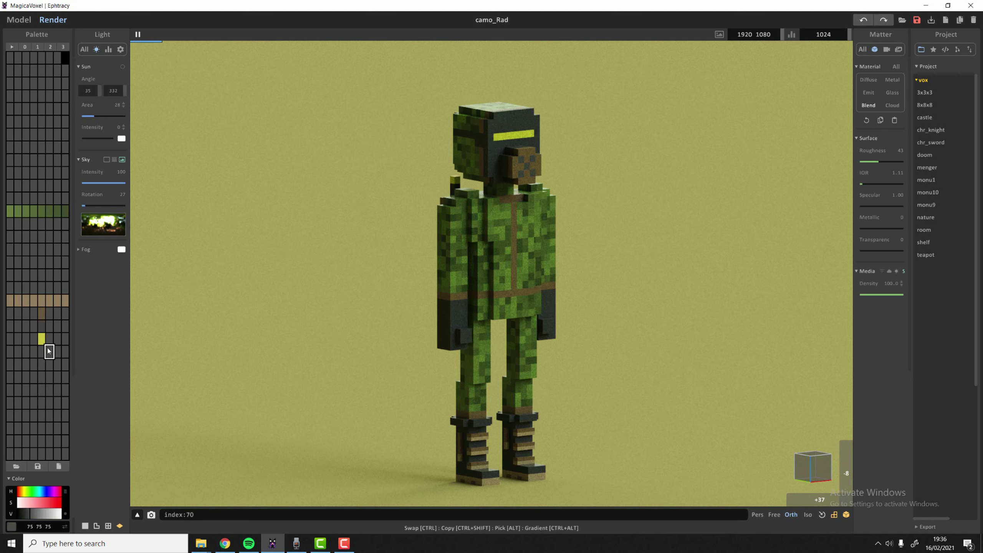
# Step: Fill the yellow swatch's whole palette row with its color, using copies in the end slots and a gradient between them
pyautogui.click(40, 341)
pyautogui.keyDown('ctrl'); pyautogui.moveTo(40, 340); pyautogui.dragTo(7, 340); pyautogui.keyUp('ctrl')
pyautogui.hotkey('ctrl', 'z')
pyautogui.hotkey('ctrl', 'z')
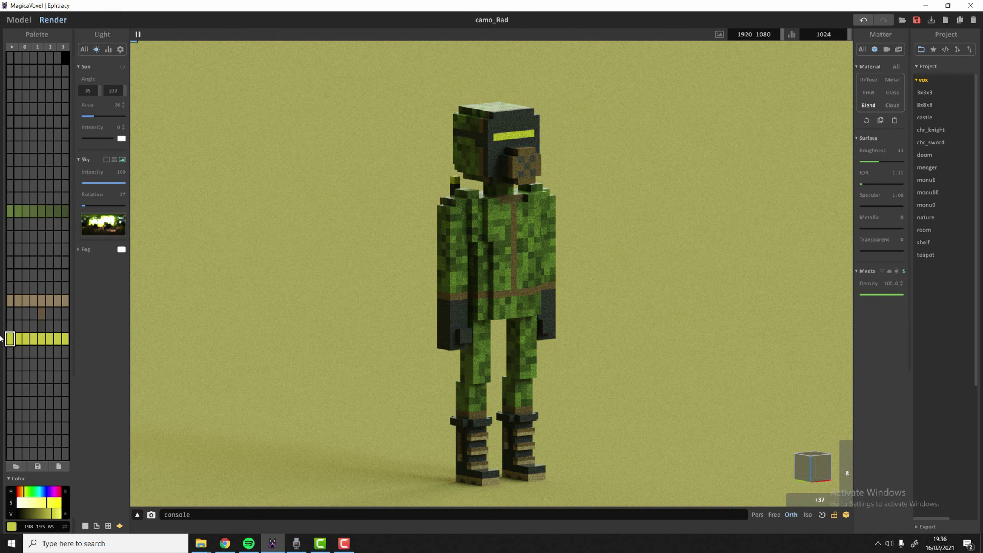
pyautogui.moveTo(65, 342); pyautogui.dragTo(3, 343)
pyautogui.click(65, 340)
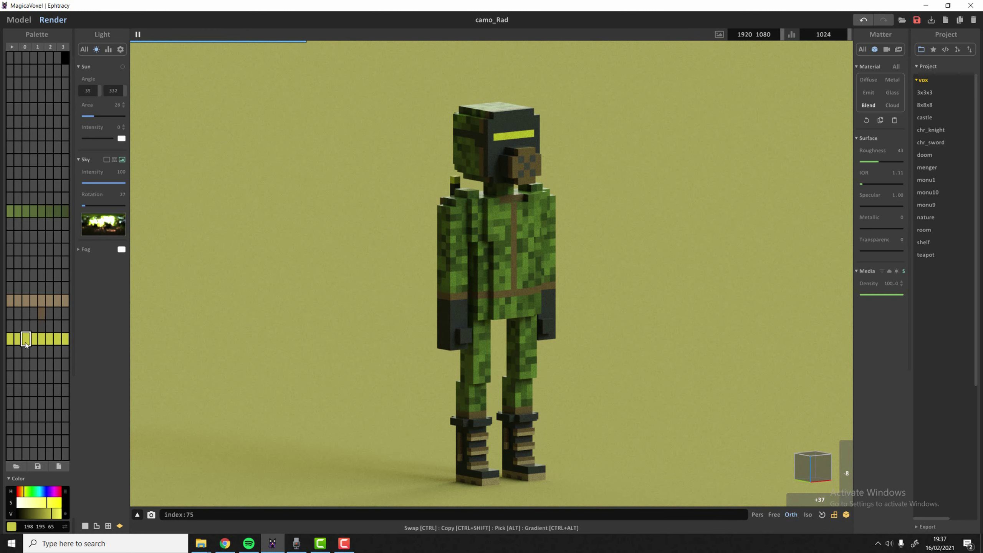
# Step: Try copying the dark gray swatch into the first slot of the yellow row, and undo the copy
pyautogui.click(42, 336)
pyautogui.click(41, 328)
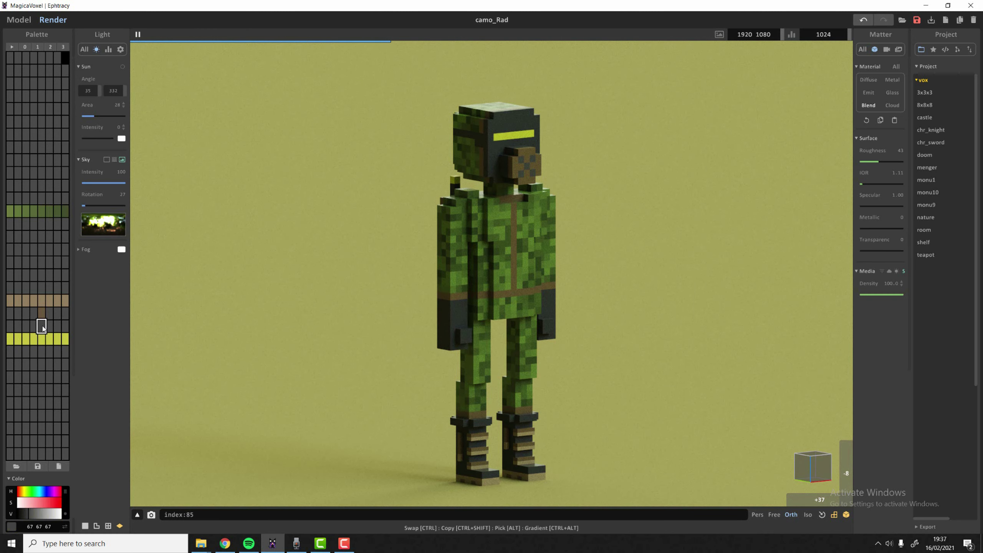
pyautogui.moveTo(41, 328); pyautogui.dragTo(7, 338)
pyautogui.click(43, 328)
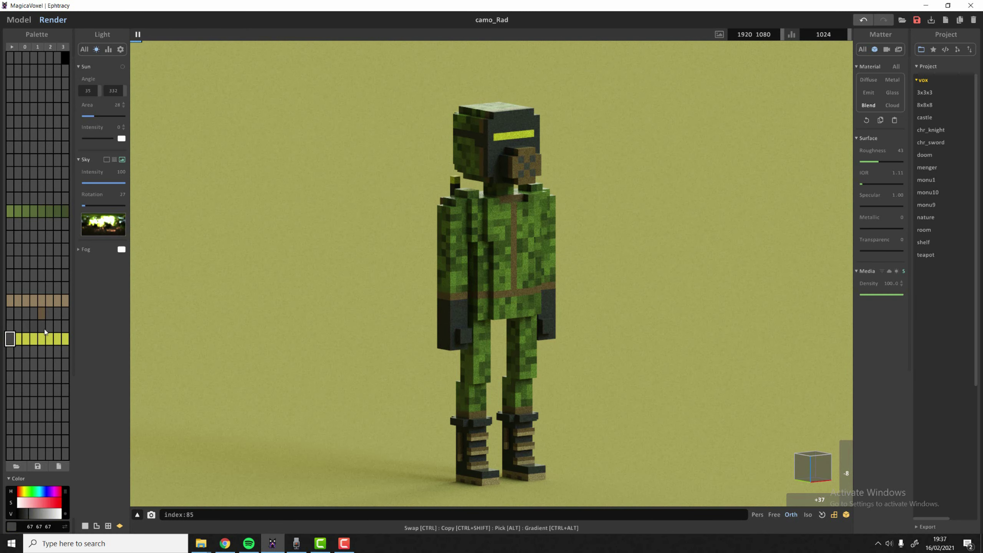
pyautogui.hotkey('ctrl', 'z')
pyautogui.hotkey('ctrl', 'z')
# Step: Fill the dark brown swatch's palette row with its color from the first slot to the last
pyautogui.click(6, 327)
pyautogui.keyDown('ctrl'); pyautogui.moveTo(43, 315); pyautogui.dragTo(7, 315); pyautogui.keyUp('ctrl')
pyautogui.click(8, 316)
pyautogui.hotkey('ctrl', 'z')
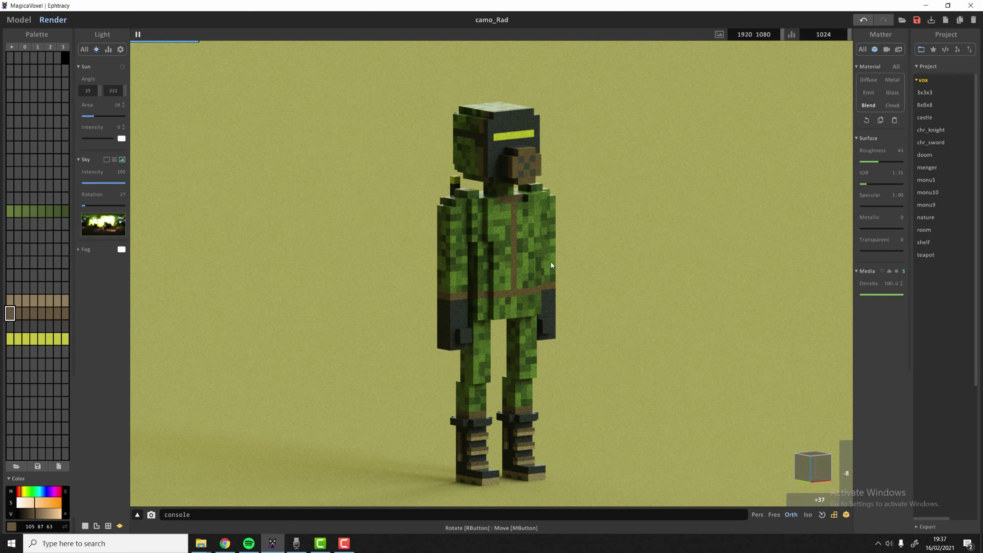
# Step: Select all the green swatches in their palette row and return to the model editor
pyautogui.moveTo(66, 340); pyautogui.dragTo(10, 297)
pyautogui.moveTo(65, 213); pyautogui.dragTo(10, 214)
pyautogui.click(10, 213)
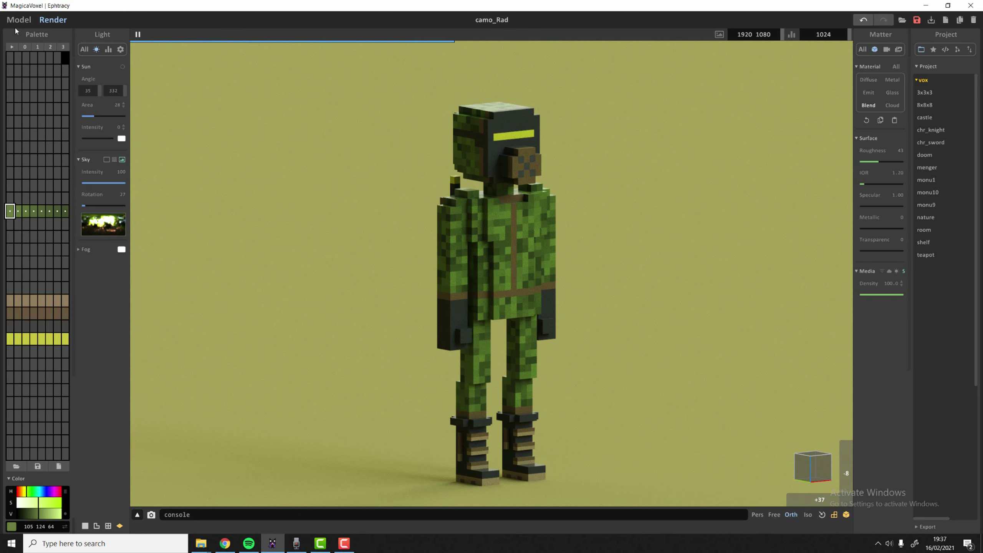
pyautogui.click(26, 22)
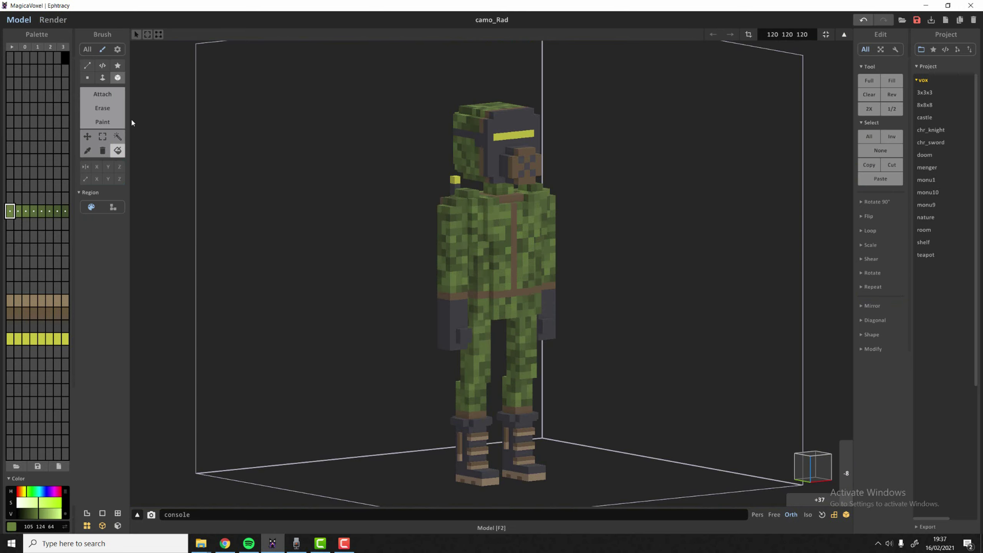
# Step: Save a copy of the model as camo_tutorial in the MV folder
pyautogui.click(931, 20)
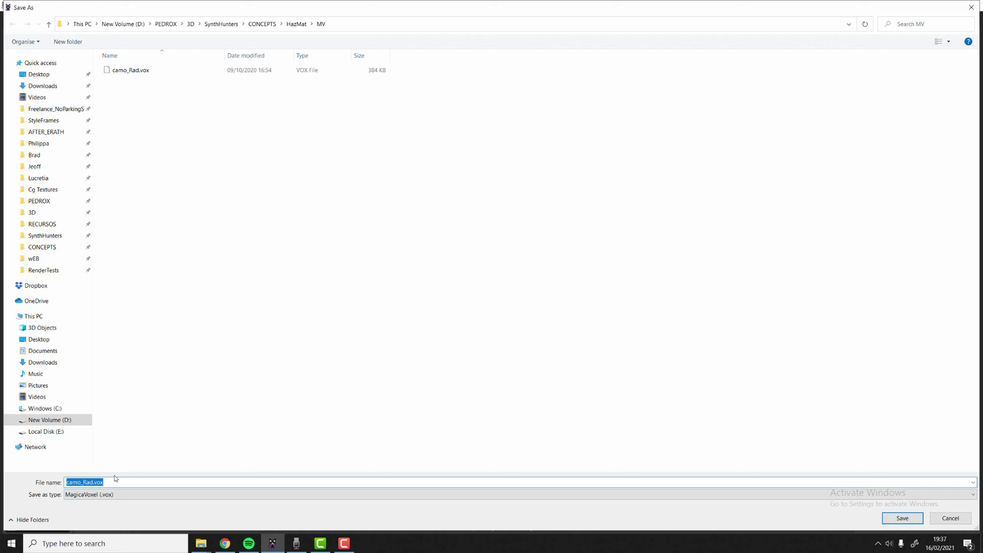
pyautogui.press('BackSpace')
pyautogui.write('camo_')
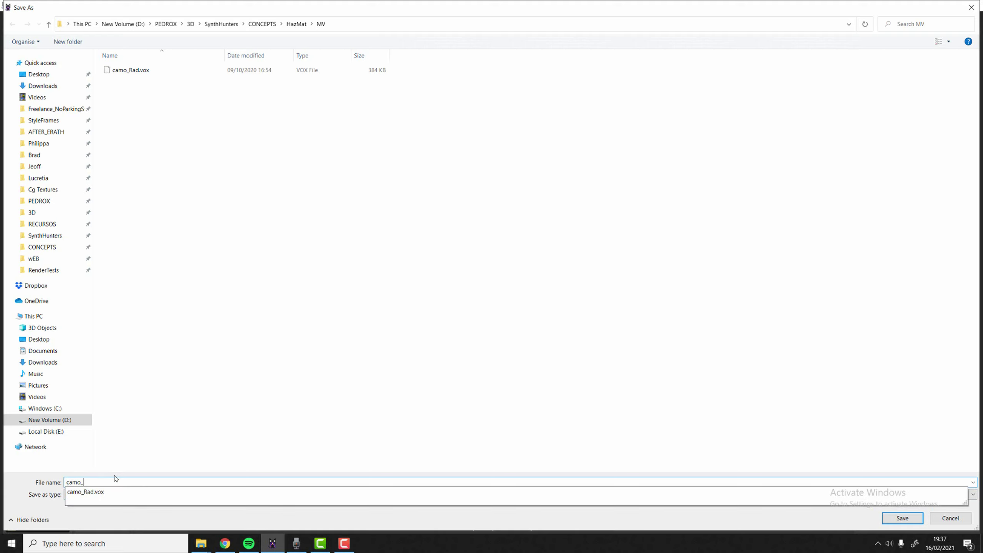
pyautogui.write('po')
pyautogui.press('BackSpace')
pyautogui.press('BackSpace')
pyautogui.press('BackSpace')
pyautogui.press('BackSpace')
pyautogui.write('_tutorial')
pyautogui.press('Return')
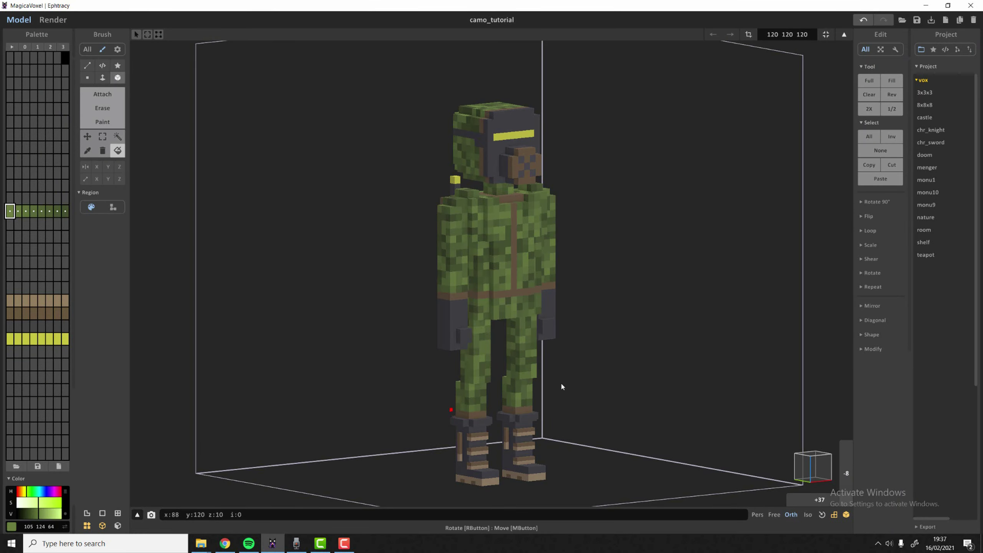
# Step: Fit the model's volume tightly around the character, giving a size of 38 × 30 × 104
pyautogui.moveTo(561, 386); pyautogui.dragTo(587, 344, button='right')
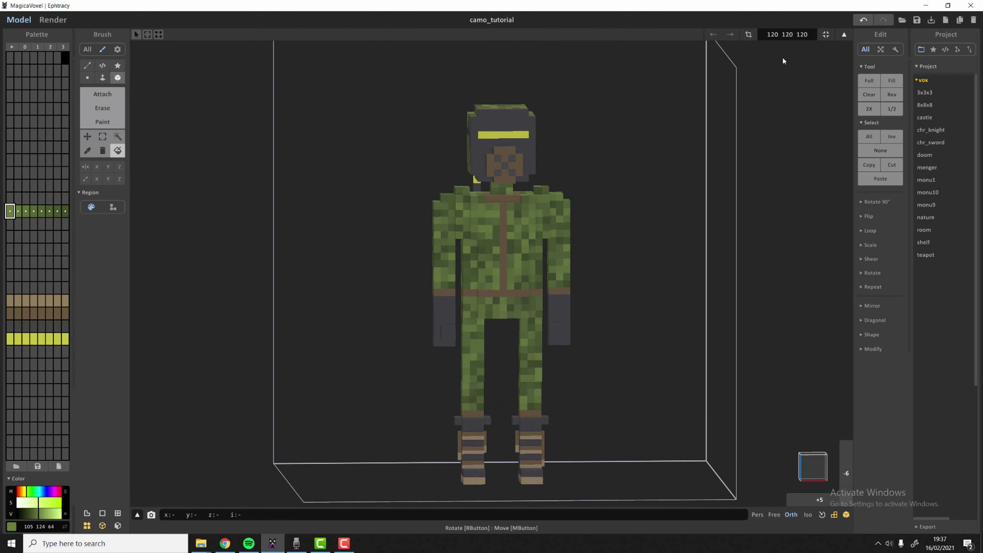
pyautogui.moveTo(488, 210); pyautogui.dragTo(518, 210, button='right')
pyautogui.scroll(-4, 499, 220)
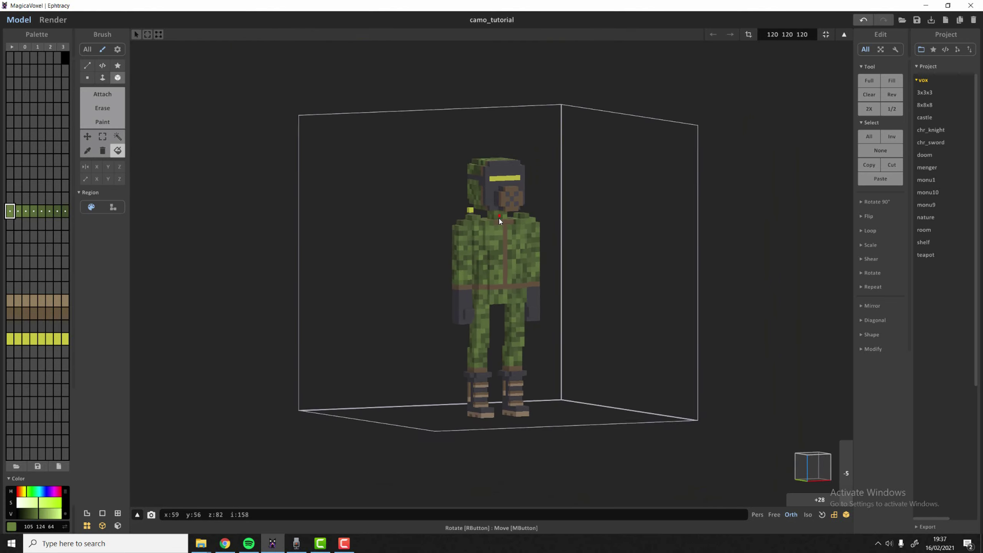
pyautogui.moveTo(634, 209); pyautogui.dragTo(540, 380, button='right')
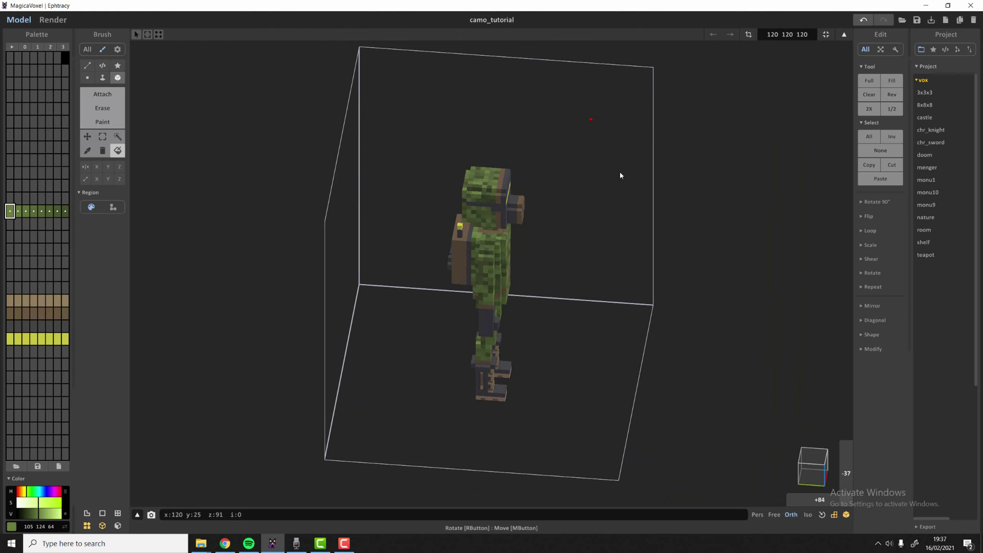
pyautogui.moveTo(470, 343); pyautogui.dragTo(450, 268, button='right')
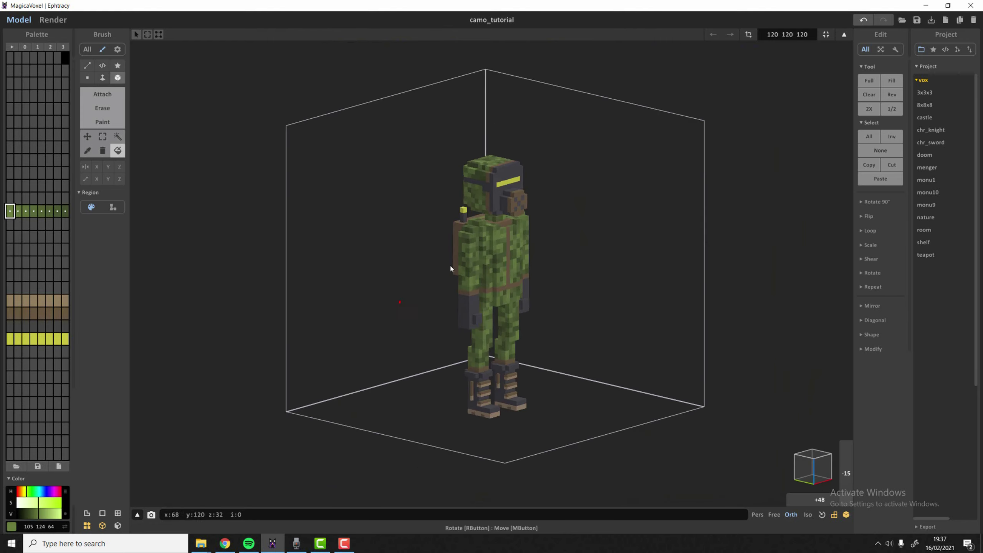
pyautogui.click(826, 34)
# Step: View the character from the front and at an angle, and switch to the perspective camera
pyautogui.moveTo(655, 193); pyautogui.dragTo(696, 354, button='right')
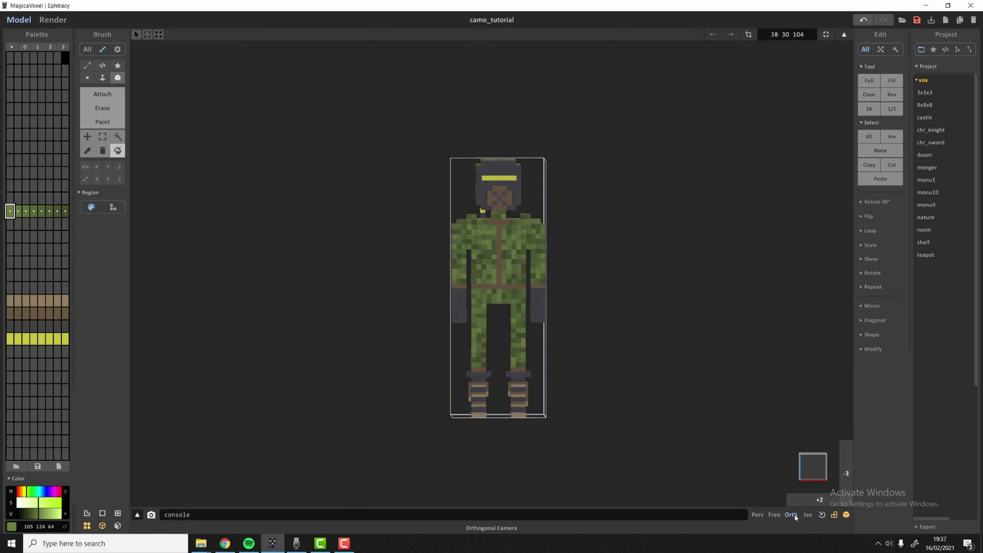
pyautogui.moveTo(551, 179); pyautogui.dragTo(408, 202, button='right')
pyautogui.click(757, 515)
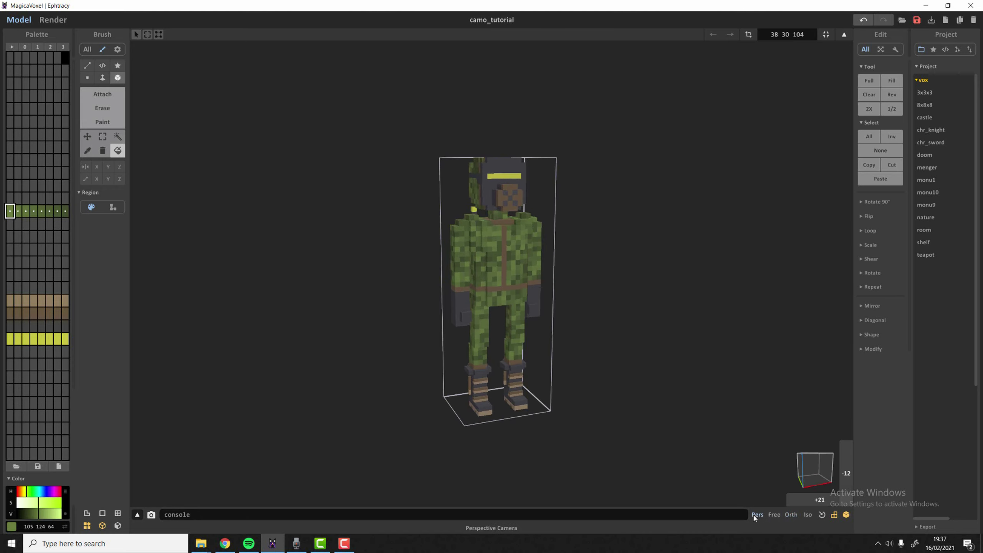
# Step: Marquee-select the voxels of the character's head and shoulders in the perspective view
pyautogui.scroll(5, 431, 208)
pyautogui.click(102, 137)
pyautogui.moveTo(273, 123); pyautogui.dragTo(257, 159, button='right')
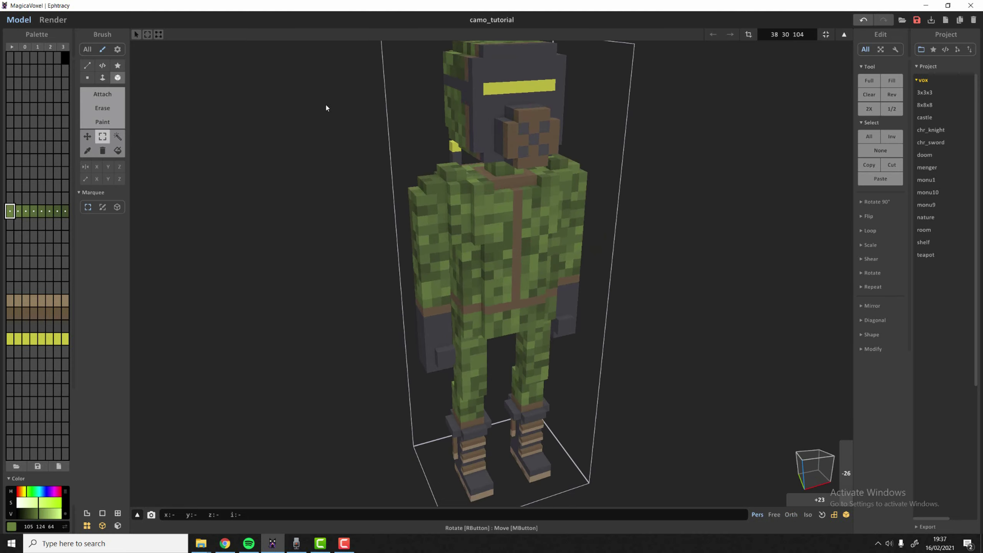
pyautogui.moveTo(334, 57); pyautogui.dragTo(715, 204)
pyautogui.moveTo(544, 198); pyautogui.dragTo(756, 462, button='right')
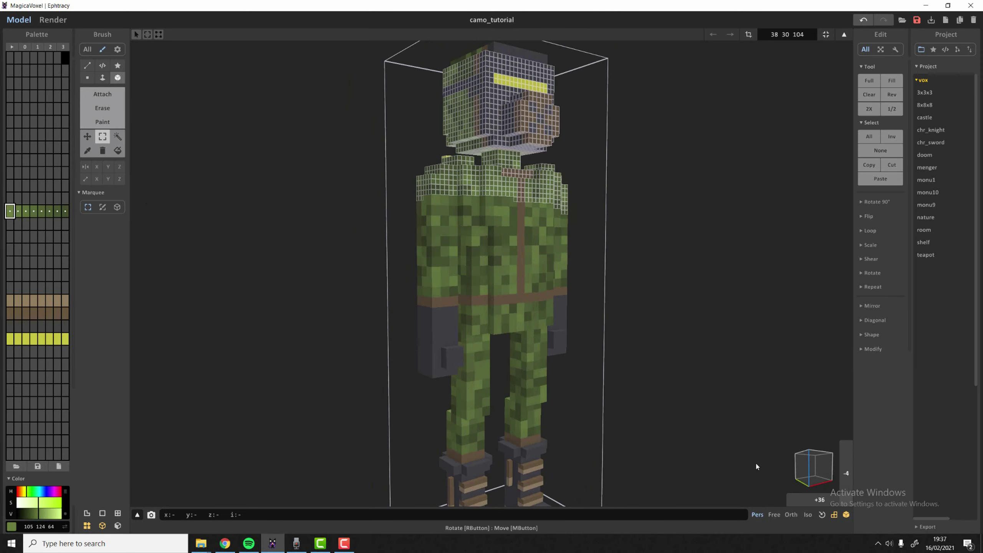
# Step: Switch to the orthogonal camera and marquee-select the band from the character's shoulders up to the mask
pyautogui.click(790, 514)
pyautogui.moveTo(599, 261); pyautogui.dragTo(587, 255, button='right')
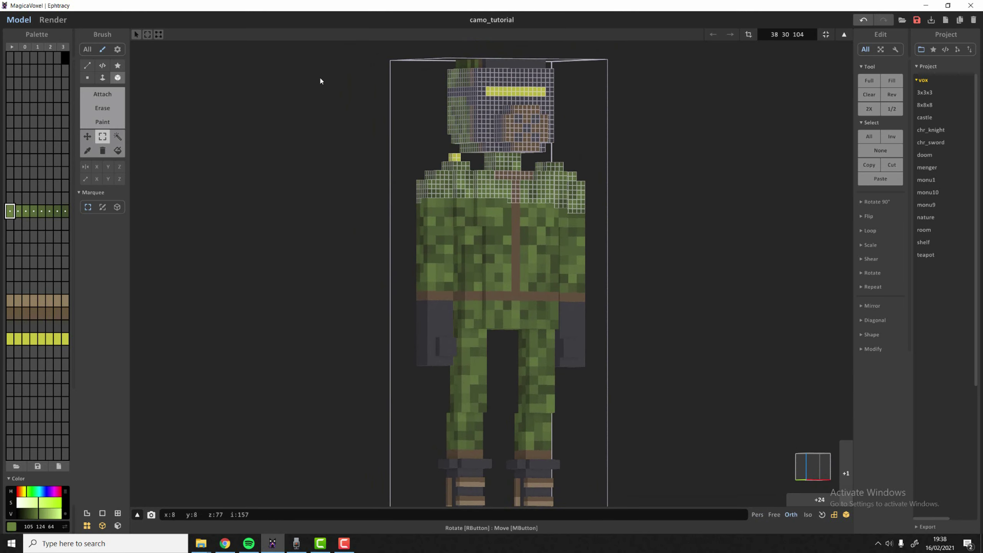
pyautogui.moveTo(414, 198); pyautogui.dragTo(836, 108)
pyautogui.moveTo(700, 132); pyautogui.dragTo(674, 233, button='right')
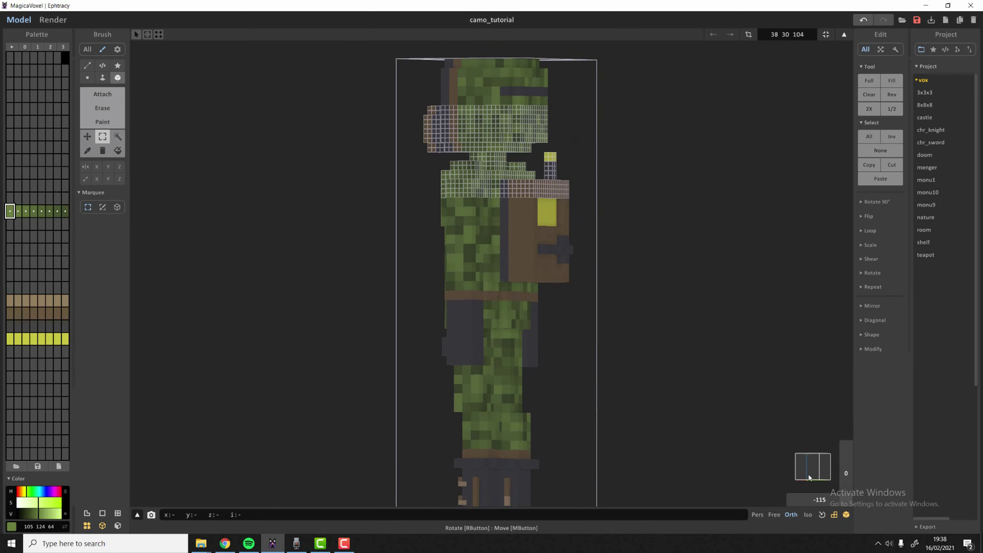
# Step: Align the orthogonal view squarely with the character's front, with both camera angles at 0
pyautogui.click(820, 502)
pyautogui.click(846, 476)
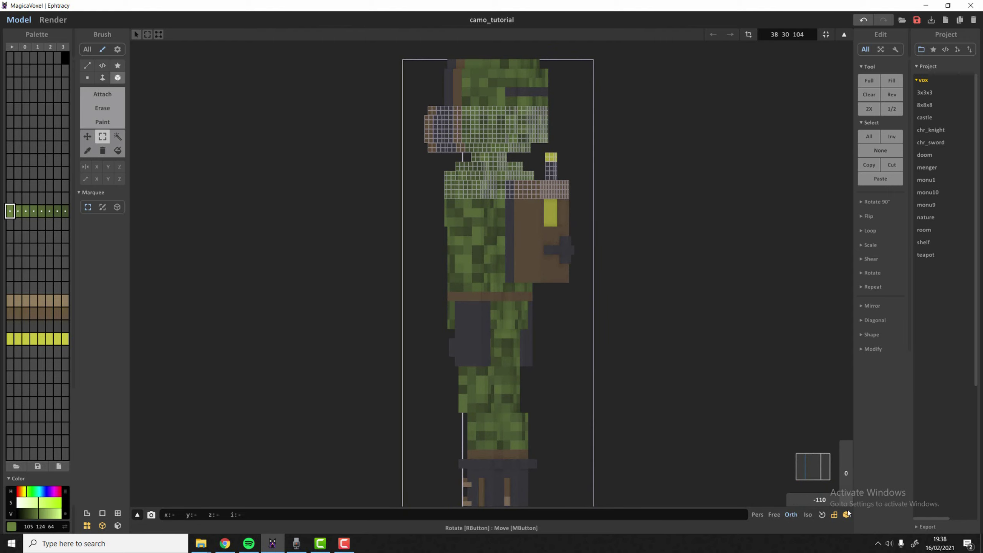
pyautogui.moveTo(574, 311); pyautogui.dragTo(611, 229, button='right')
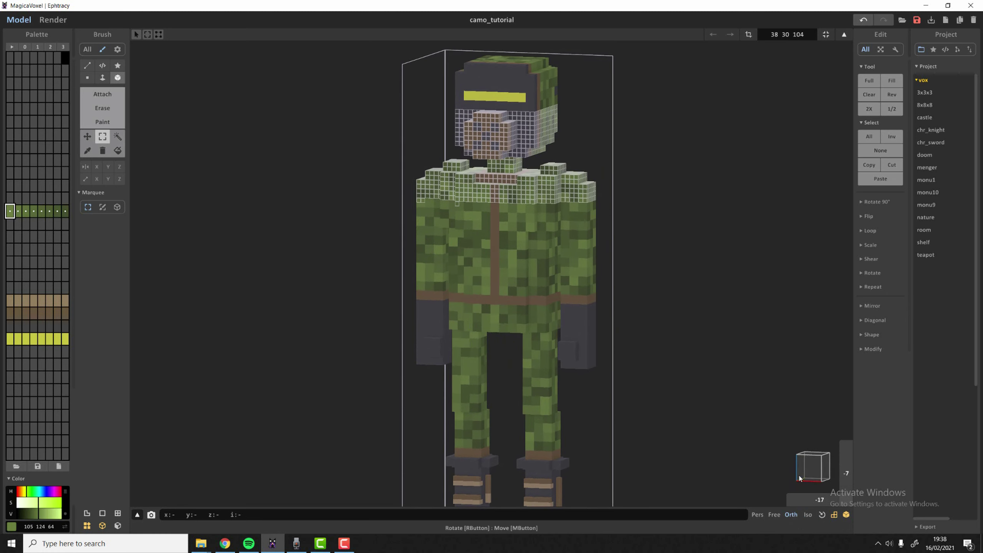
pyautogui.click(820, 502)
pyautogui.moveTo(832, 509); pyautogui.dragTo(840, 511, button='right')
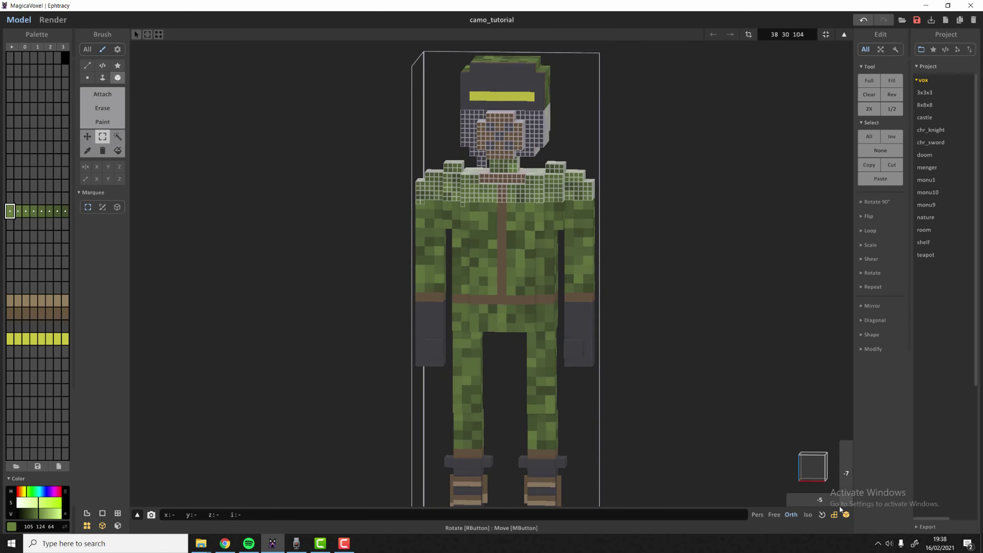
pyautogui.click(831, 503)
pyautogui.click(847, 475)
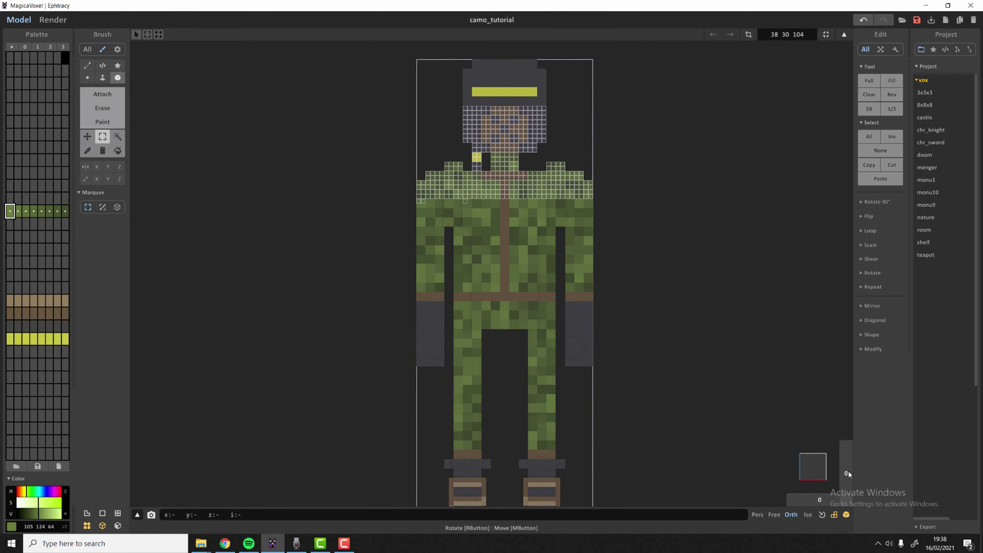
# Step: Marquee-select the lower three rows of voxels on the character's right glove and delete them
pyautogui.scroll(-1, 652, 238)
pyautogui.scroll(2, 300, 228)
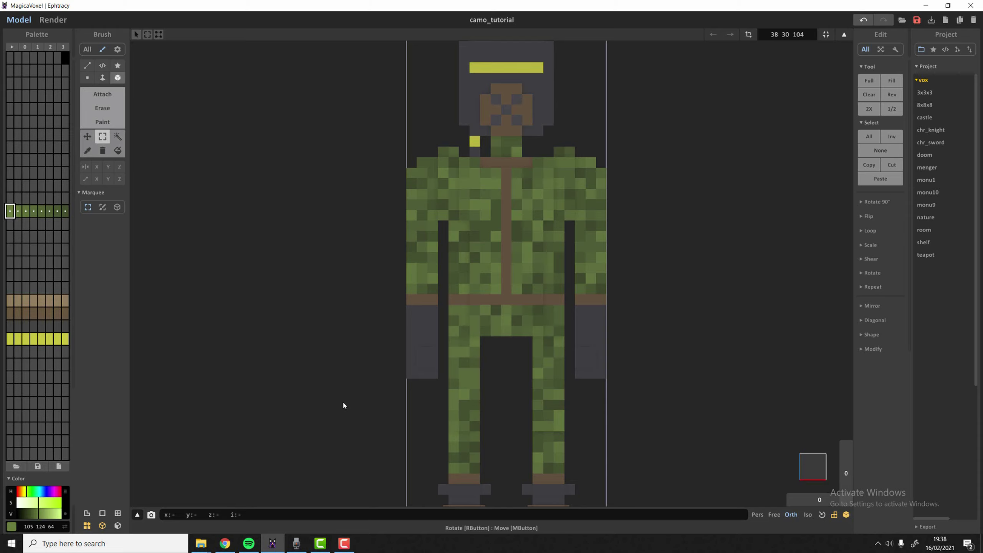
pyautogui.moveTo(342, 401); pyautogui.dragTo(440, 352)
pyautogui.moveTo(385, 390); pyautogui.dragTo(440, 350)
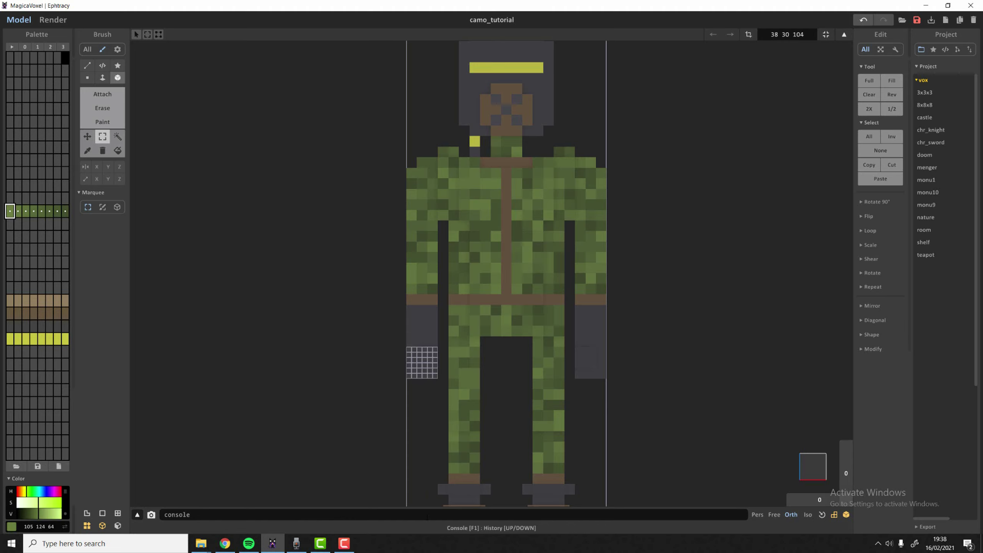
pyautogui.press('Delete')
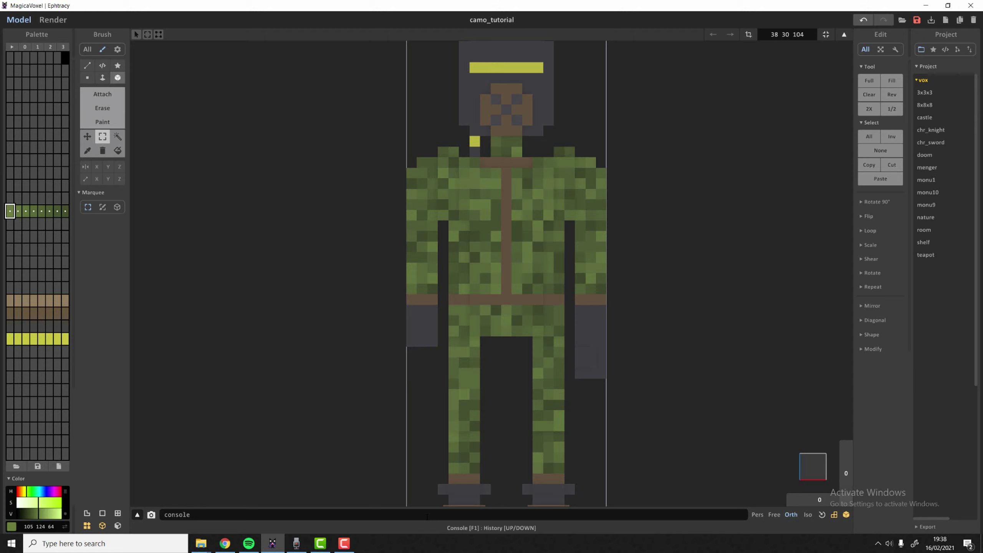
# Step: Switch to the world editor and look at the whole character from an angle
pyautogui.press('Tab')
pyautogui.scroll(-3, 485, 78)
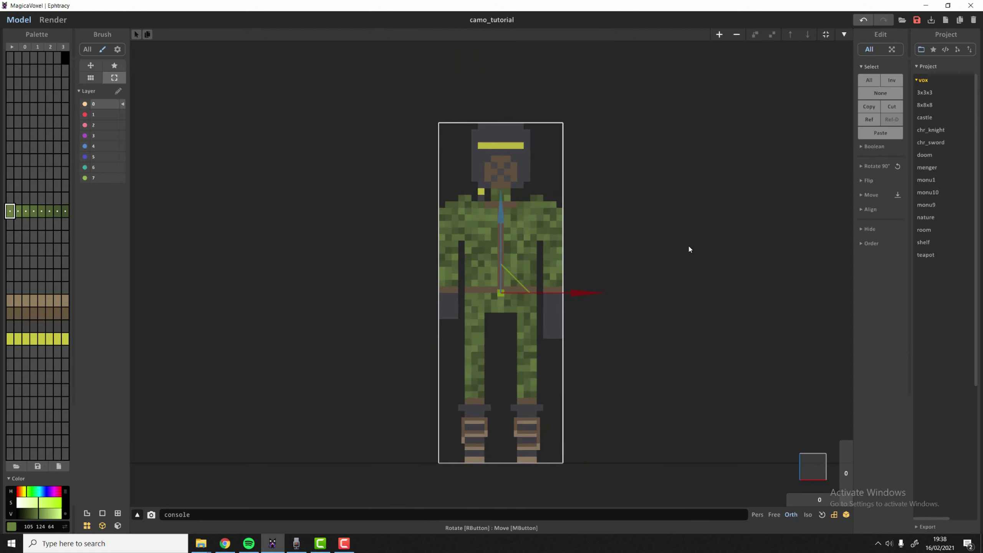
pyautogui.moveTo(460, 181); pyautogui.dragTo(477, 142, button='right')
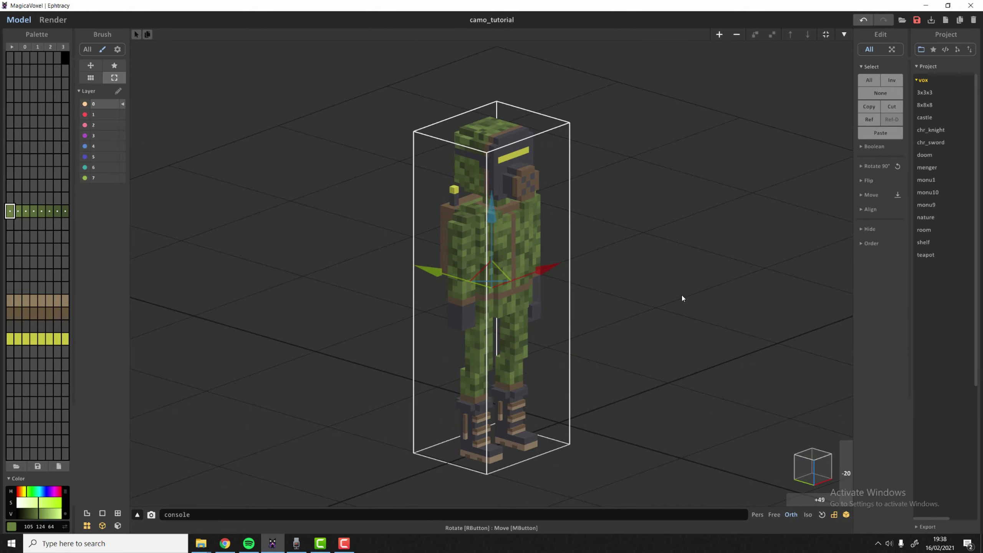
# Step: Try pasting the deleted glove voxels as a new object in the world editor, and undo it
pyautogui.moveTo(682, 298); pyautogui.dragTo(633, 286, button='right')
pyautogui.hotkey('ctrl', 'v')
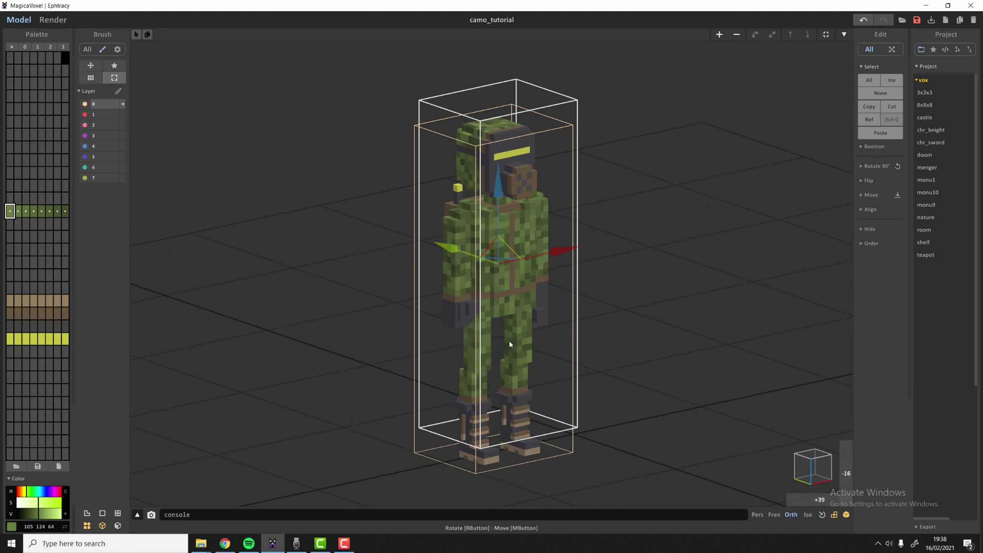
pyautogui.moveTo(520, 331)
pyautogui.mouseDown(button='right')
pyautogui.moveTo(463, 317)
pyautogui.moveTo(513, 317)
pyautogui.mouseUp(button='right')
pyautogui.hotkey('ctrl', 'z')
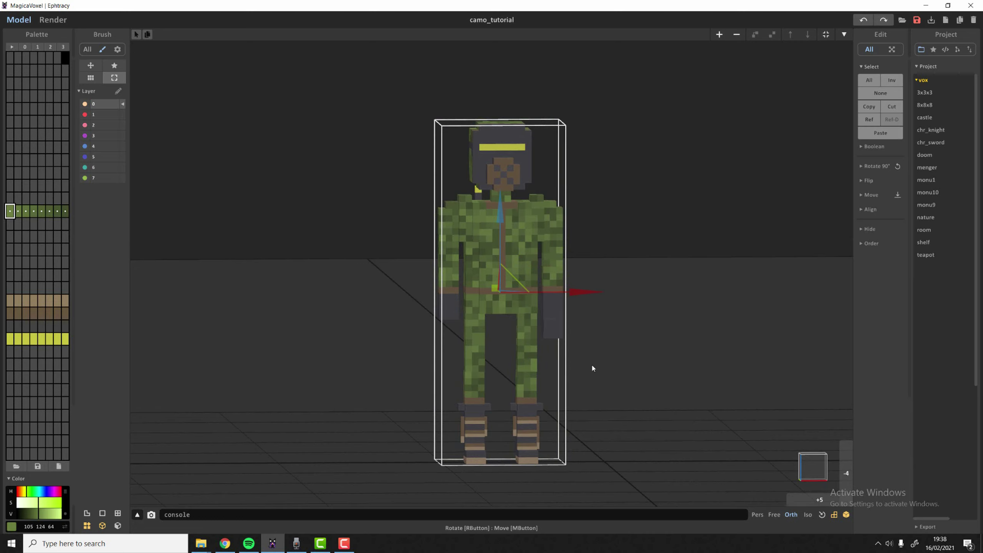
# Step: Align the view with the character's front at camera angles 0 and paste the lower right-glove voxels as a separate object in place
pyautogui.press('Tab')
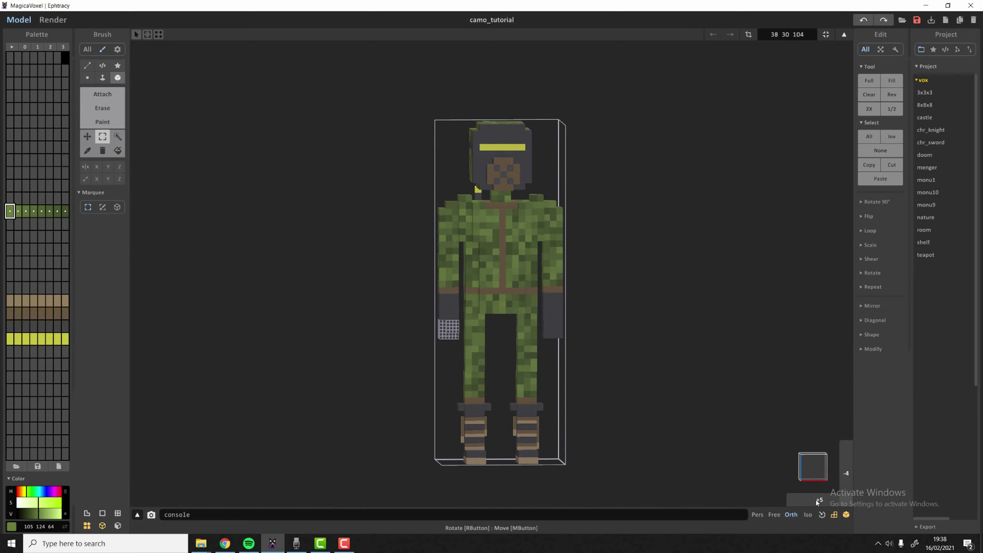
pyautogui.moveTo(816, 502); pyautogui.dragTo(845, 469)
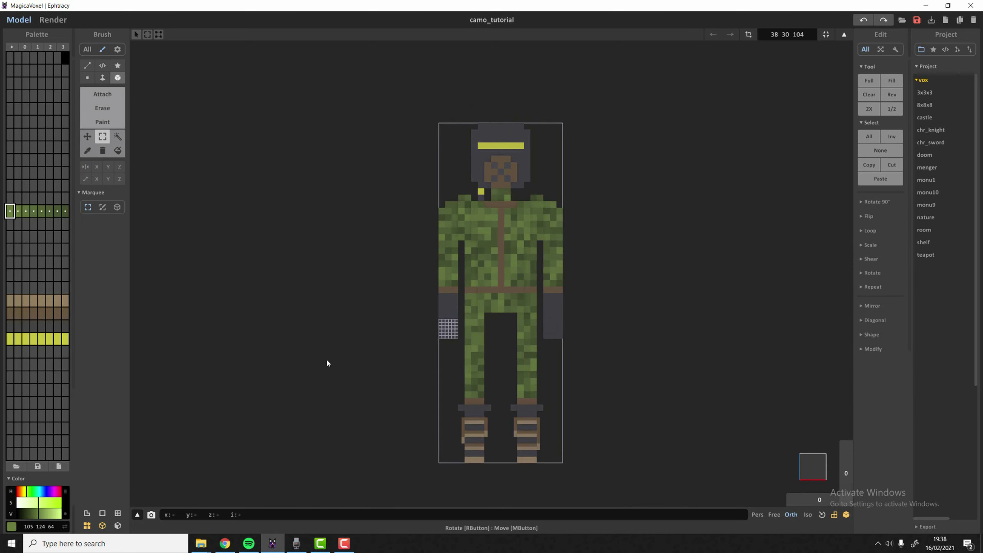
pyautogui.press('Tab')
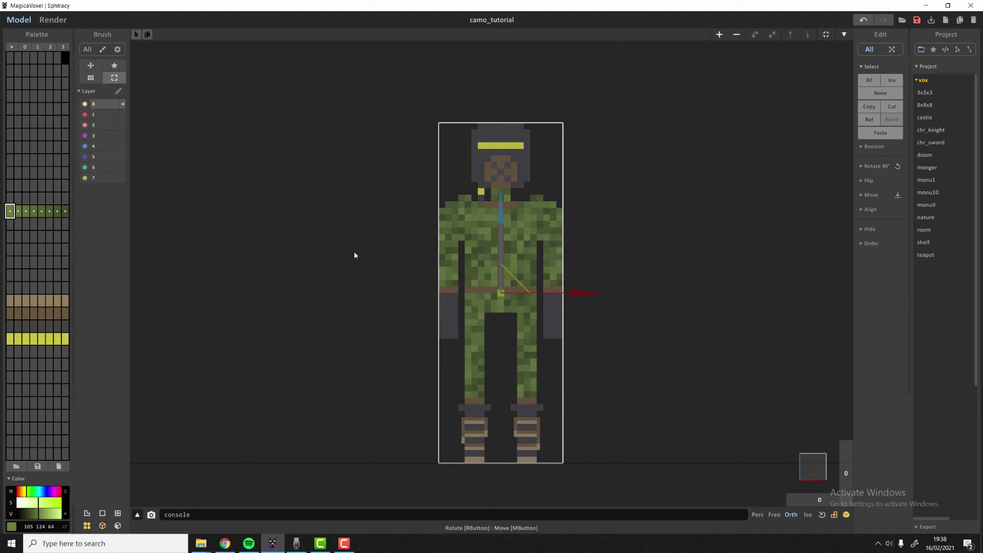
pyautogui.press('Tab')
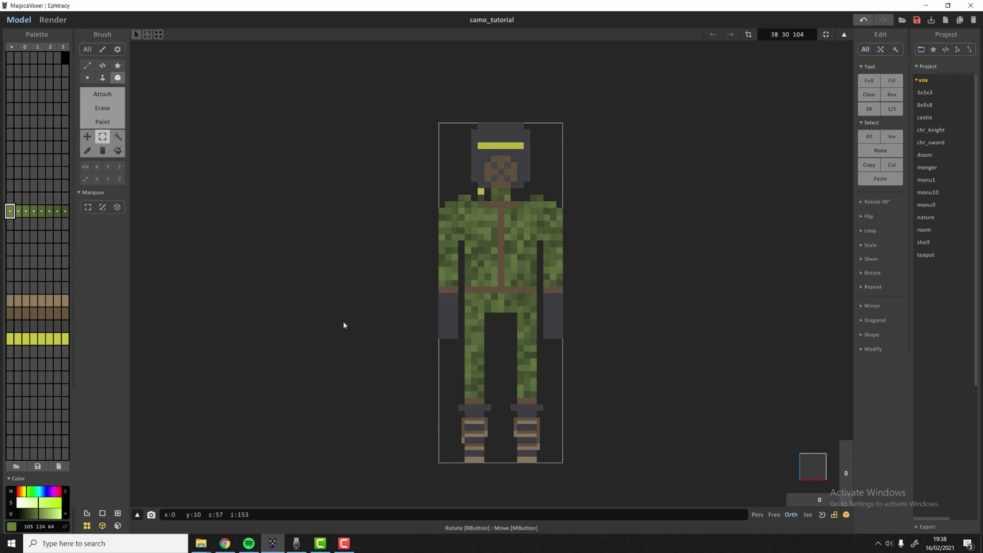
pyautogui.press('Tab')
pyautogui.press('Tab')
pyautogui.press('Tab')
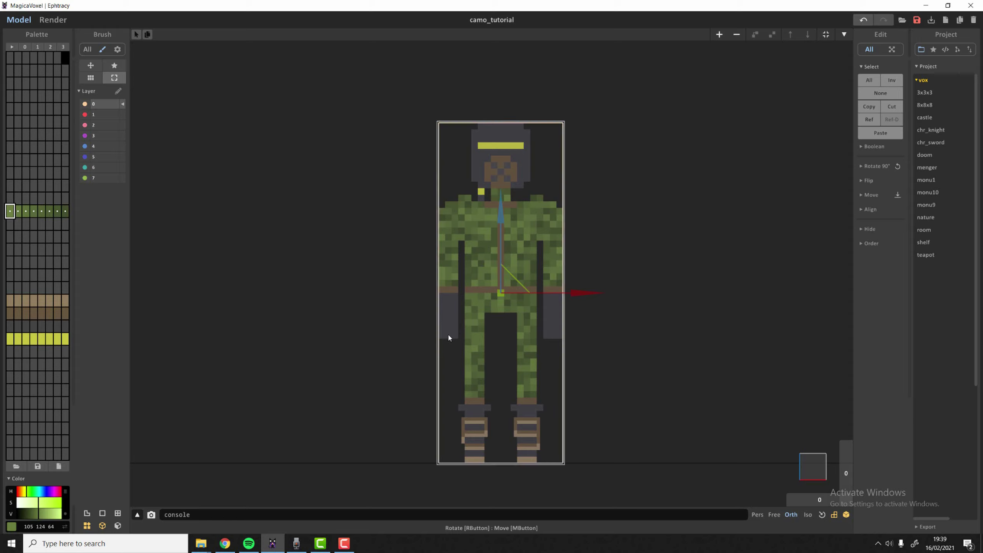
# Step: Move the separated glove piece aside, undo the move, and fit its bounding box to its voxels
pyautogui.moveTo(565, 296); pyautogui.dragTo(439, 296)
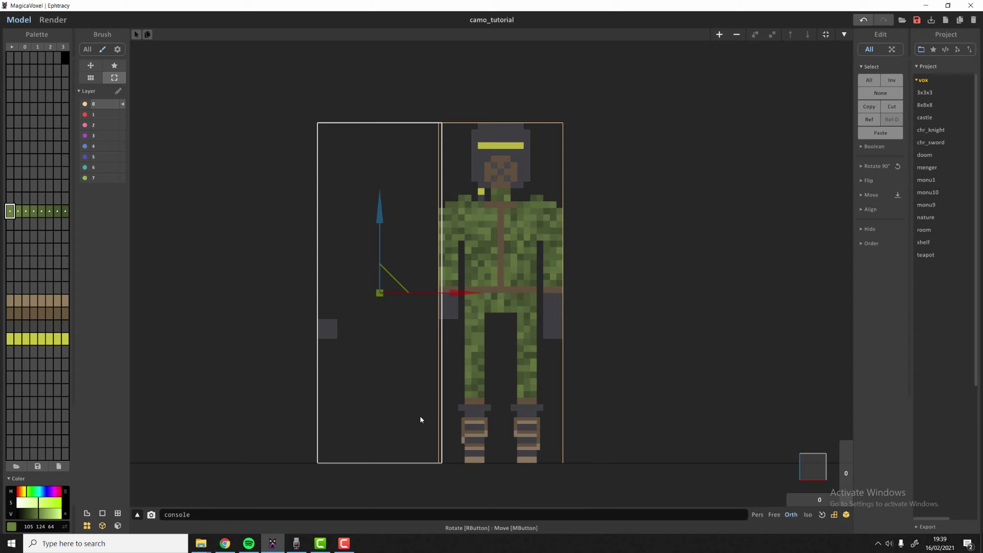
pyautogui.hotkey('ctrl', 'z')
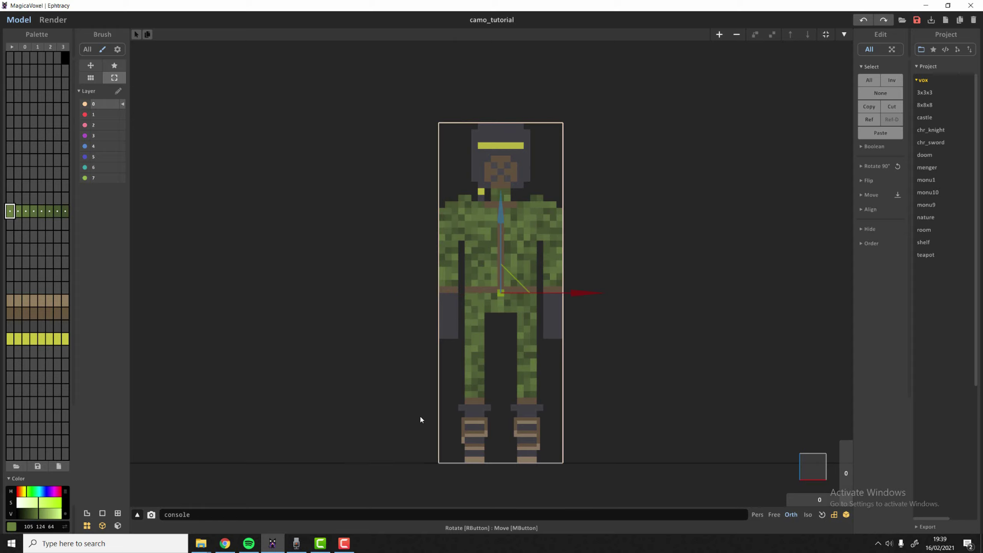
pyautogui.click(827, 35)
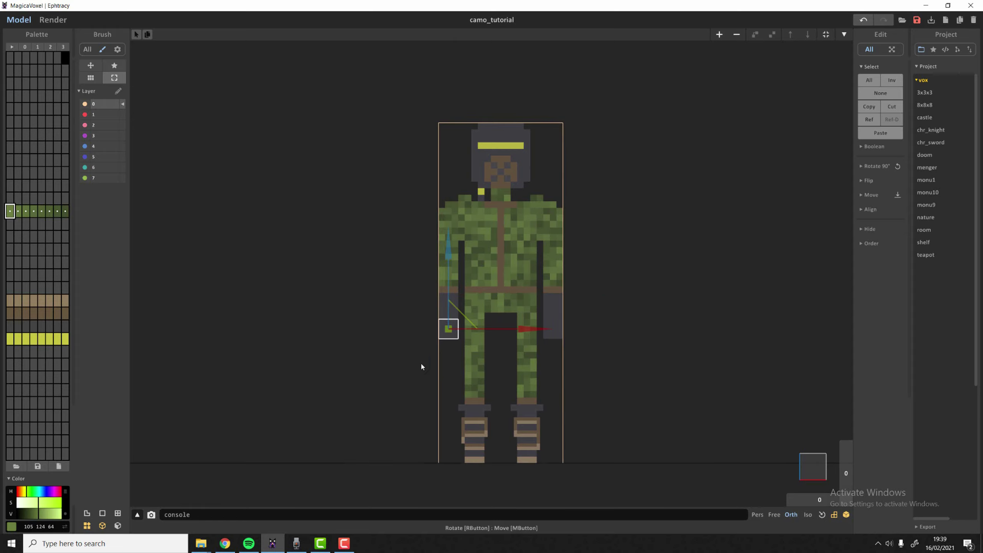
# Step: Cut the lower three rows of the character's left glove and paste them in place as a separate object
pyautogui.press('Tab')
pyautogui.press('Tab')
pyautogui.click(549, 326)
pyautogui.press('Tab')
pyautogui.moveTo(589, 357); pyautogui.dragTo(547, 331)
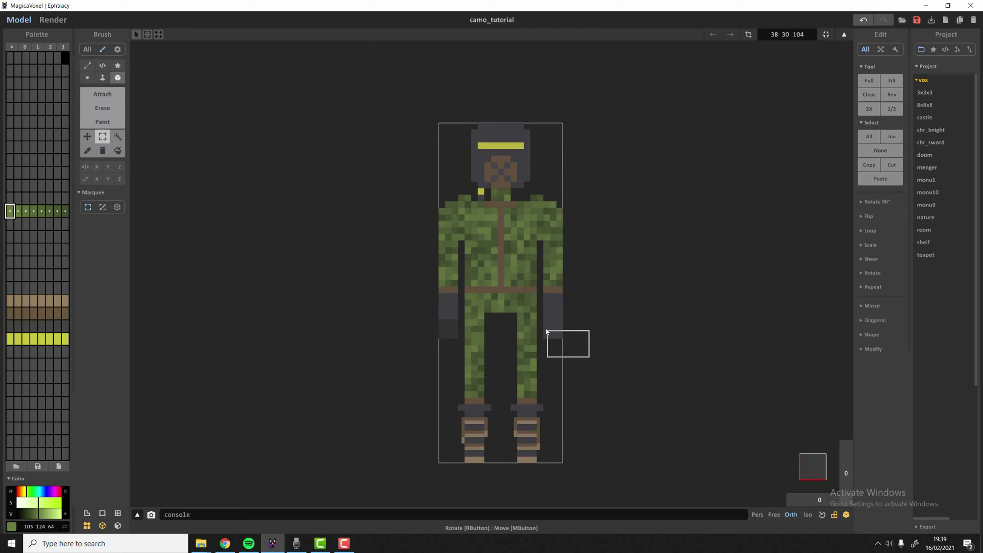
pyautogui.press('Tab')
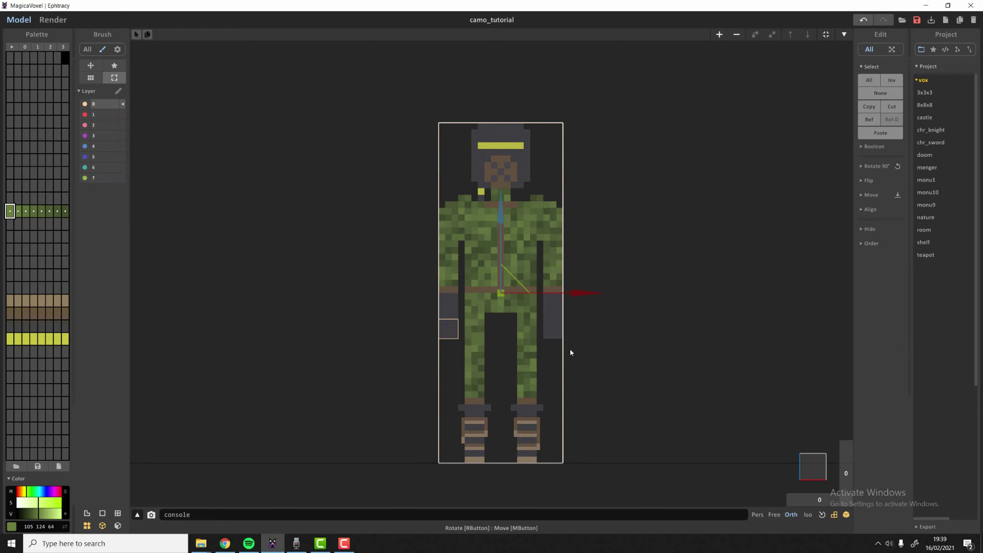
# Step: Marquee-select the lower legs and boots from the side view at 90, separate them into their own object, and return to the front view
pyautogui.press('Tab')
pyautogui.press('Tab')
pyautogui.moveTo(431, 484); pyautogui.dragTo(496, 373)
pyautogui.moveTo(815, 497); pyautogui.dragTo(933, 509)
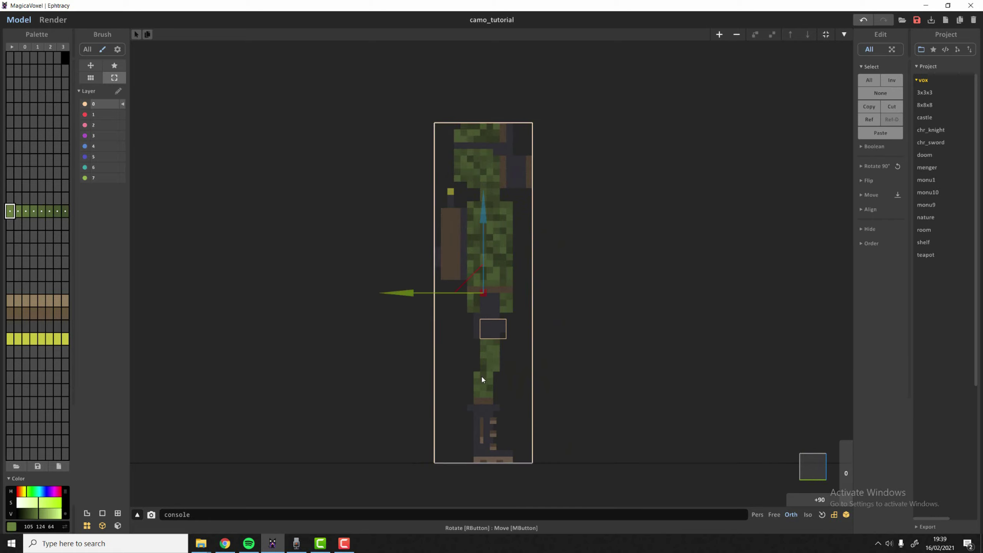
pyautogui.press('Tab')
pyautogui.moveTo(576, 492); pyautogui.dragTo(441, 373)
pyautogui.press('Tab')
pyautogui.moveTo(727, 498); pyautogui.dragTo(703, 503, button='right')
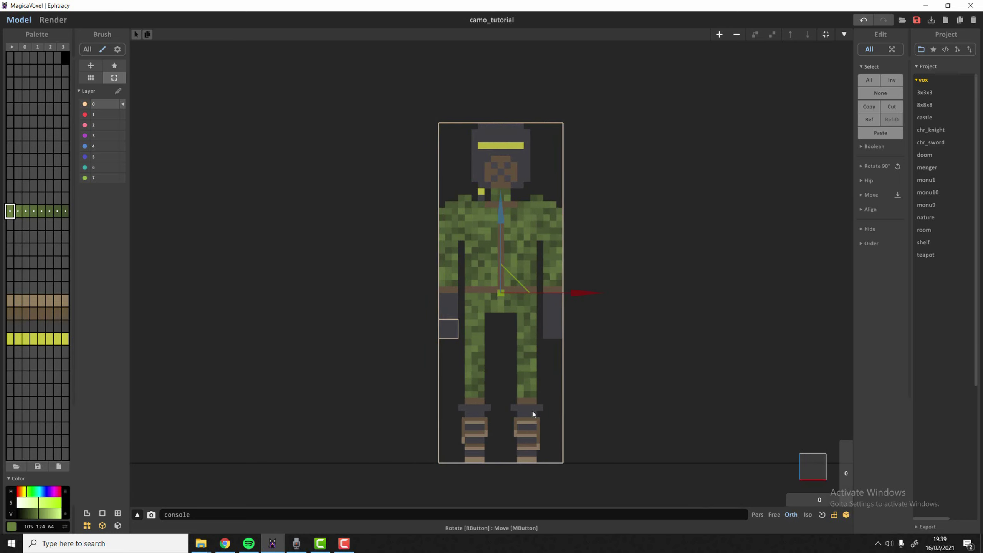
# Step: Cut the upper legs from the crotch to the knees, paste them in place as their own object, and fit the objects' bounding boxes
pyautogui.press('Tab')
pyautogui.moveTo(465, 387); pyautogui.dragTo(537, 319)
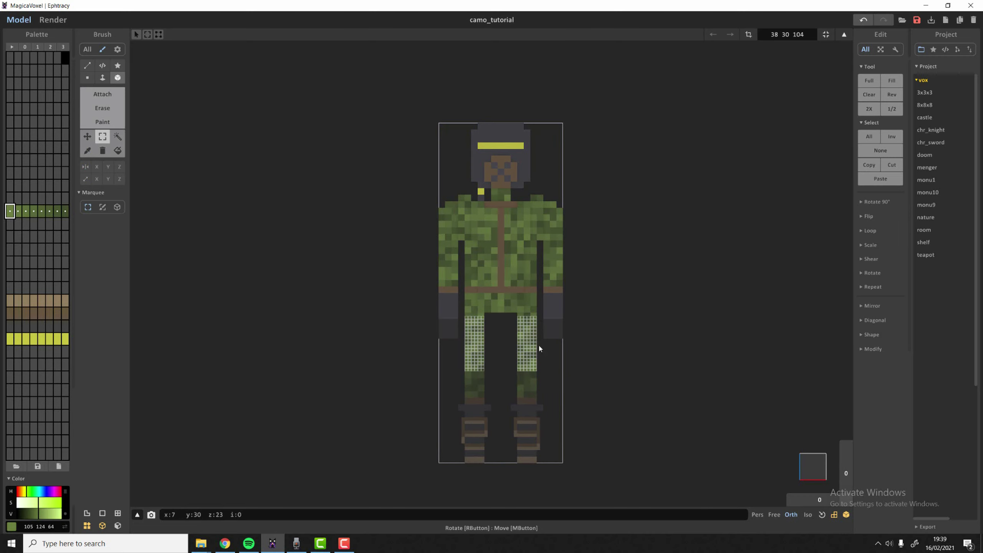
pyautogui.moveTo(465, 332); pyautogui.dragTo(538, 317)
pyautogui.press('Delete')
pyautogui.press('Tab')
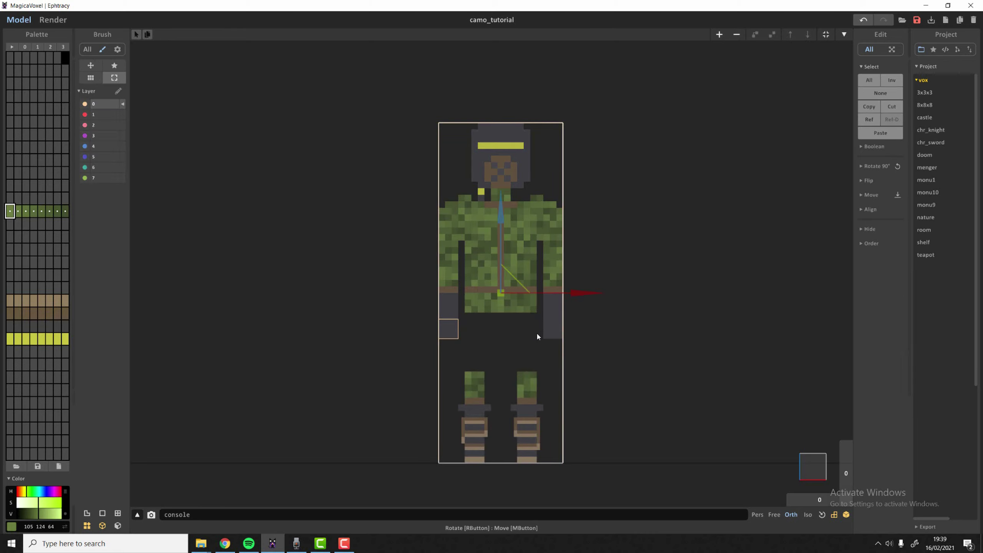
pyautogui.hotkey('ctrl', 'z')
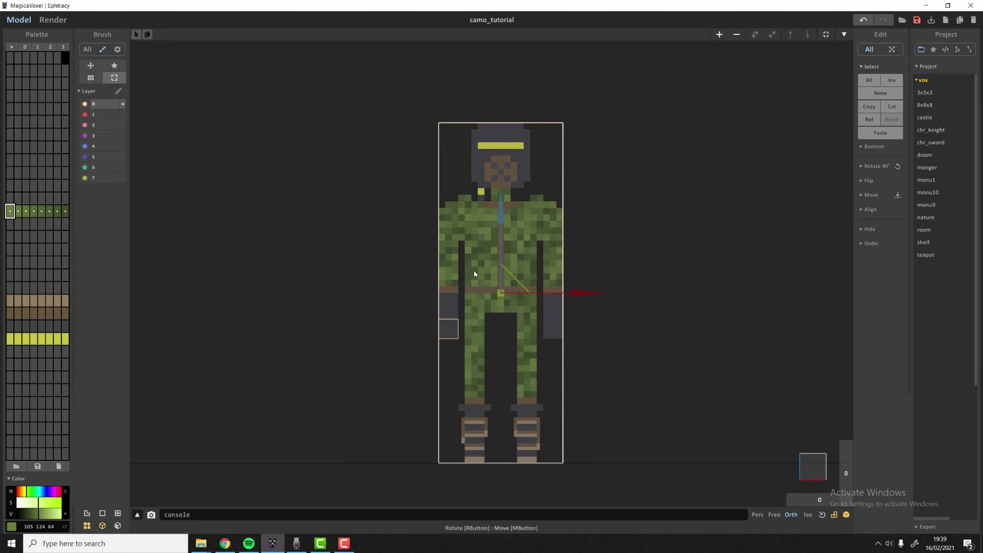
pyautogui.click(827, 34)
pyautogui.click(470, 346)
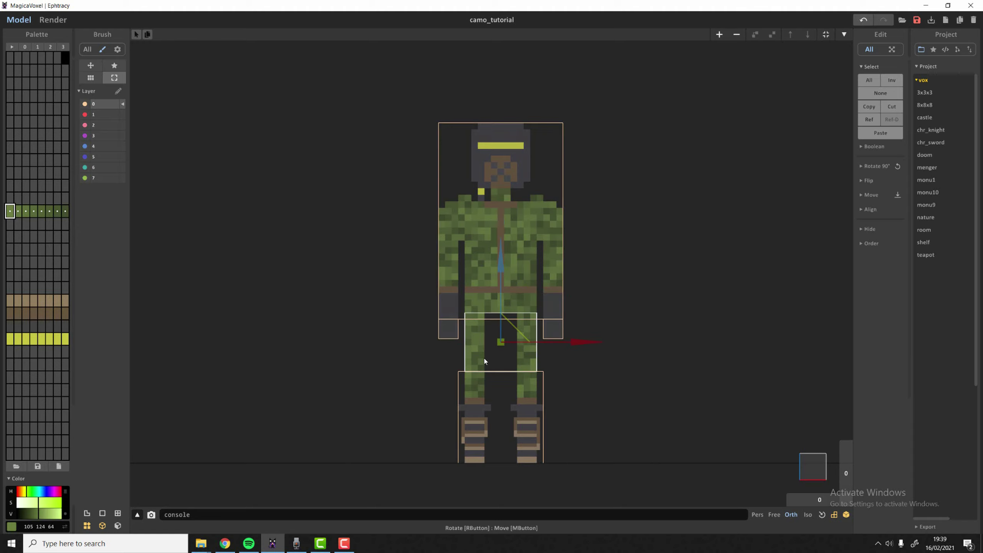
# Step: Split the upper-leg and lower-leg objects each into separate left and right leg objects
pyautogui.press('Tab')
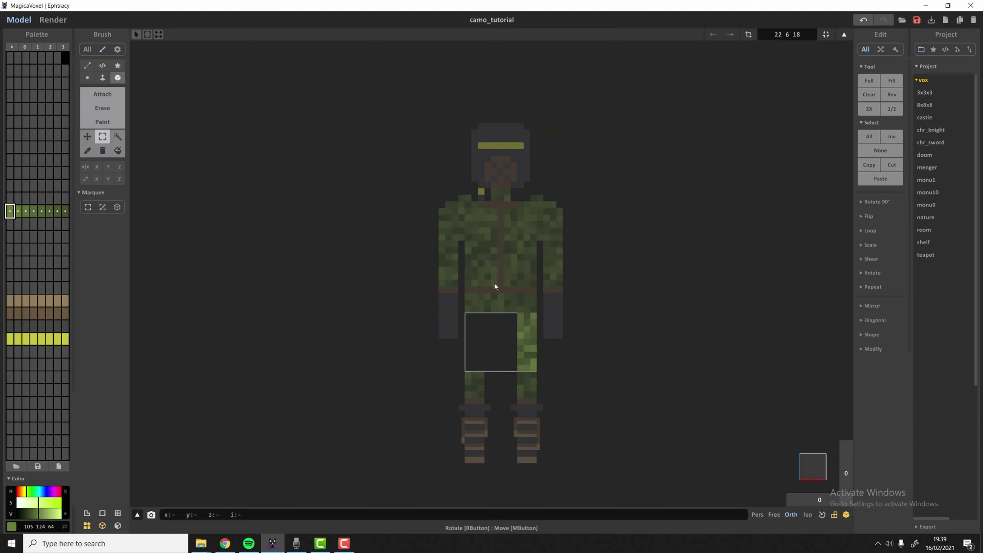
pyautogui.press('Tab')
pyautogui.click(471, 402)
pyautogui.press('Tab')
pyautogui.moveTo(416, 504); pyautogui.dragTo(503, 353)
pyautogui.press('Tab')
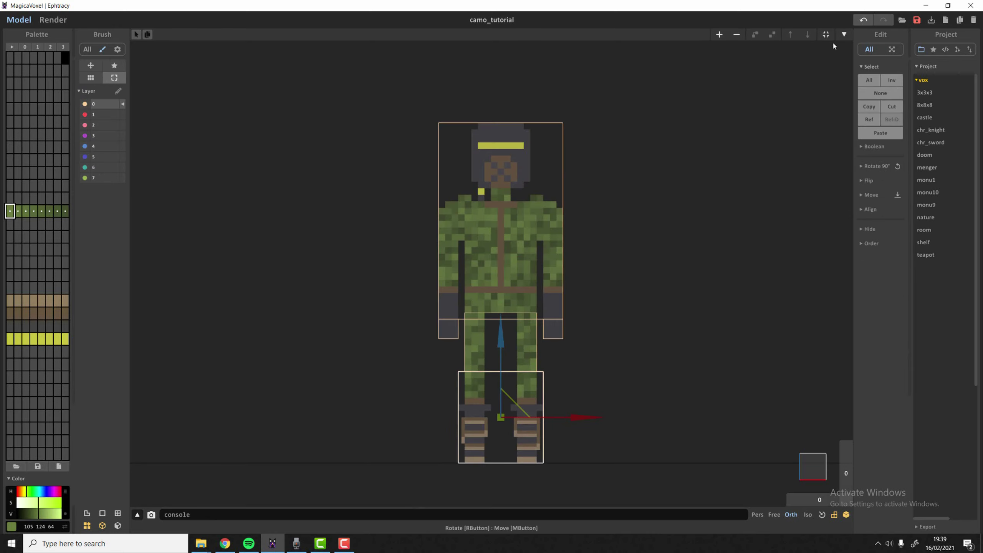
# Step: Separate the character's right and left arms from the torso object, each into its own object in place
pyautogui.click(475, 207)
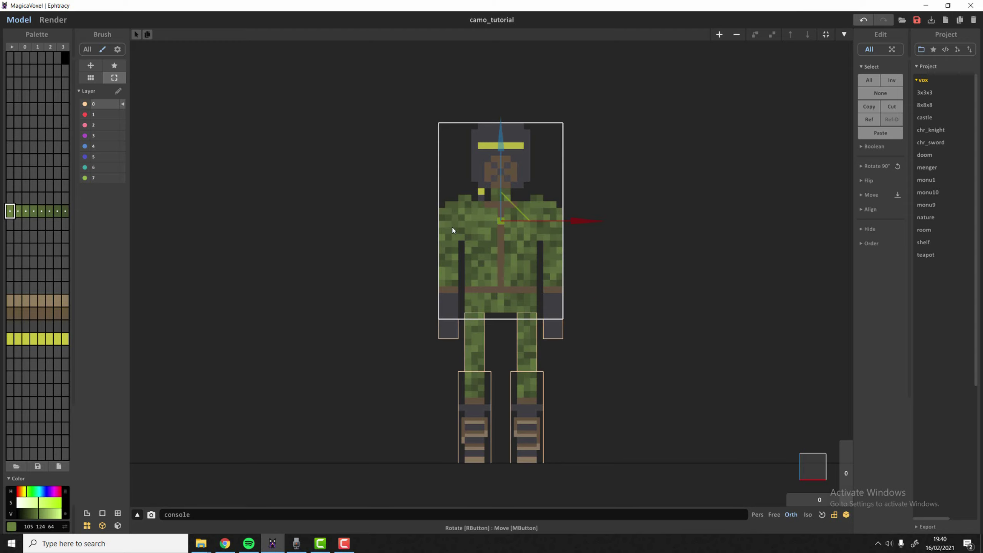
pyautogui.press('Tab')
pyautogui.moveTo(407, 168); pyautogui.dragTo(458, 346)
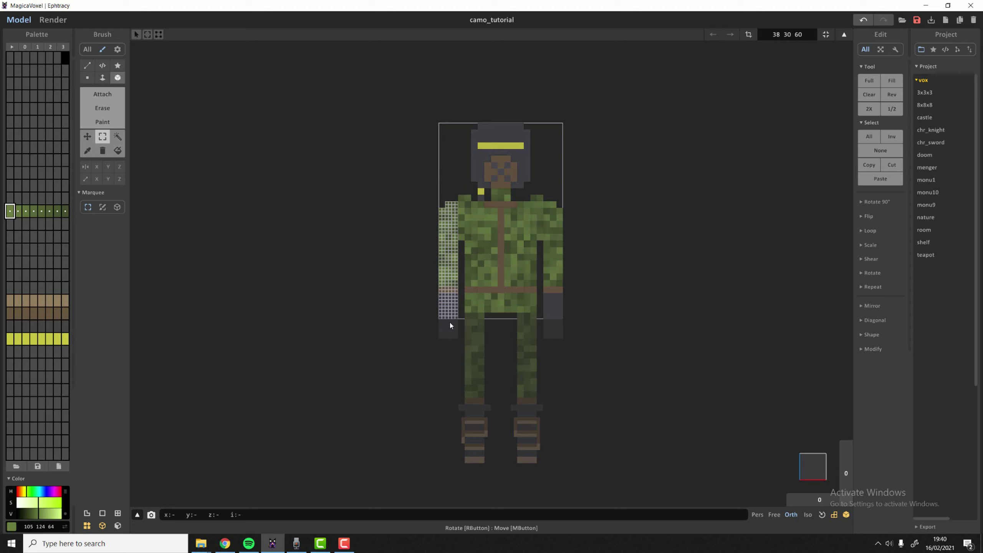
pyautogui.press('Tab')
pyautogui.press('Tab')
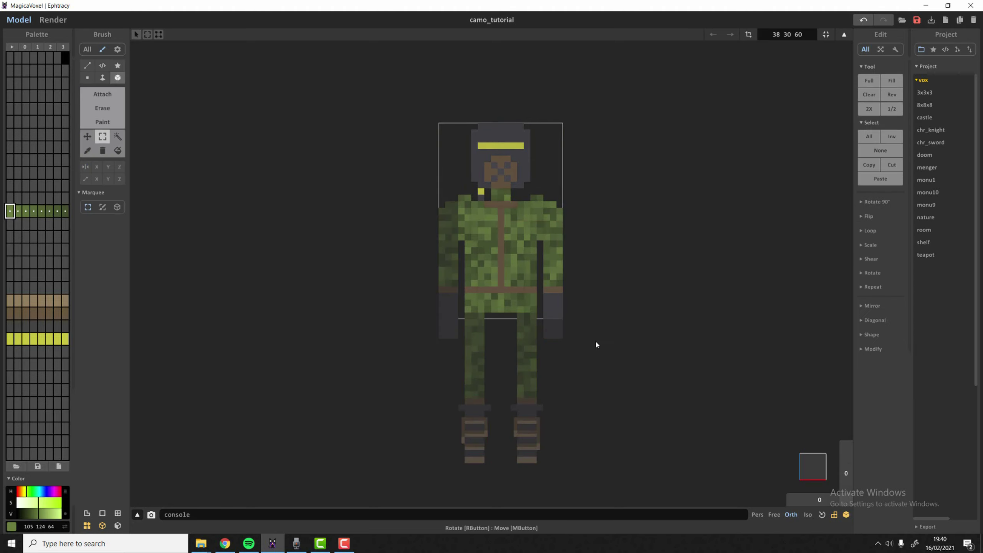
pyautogui.moveTo(596, 340); pyautogui.dragTo(543, 163)
pyautogui.press('Tab')
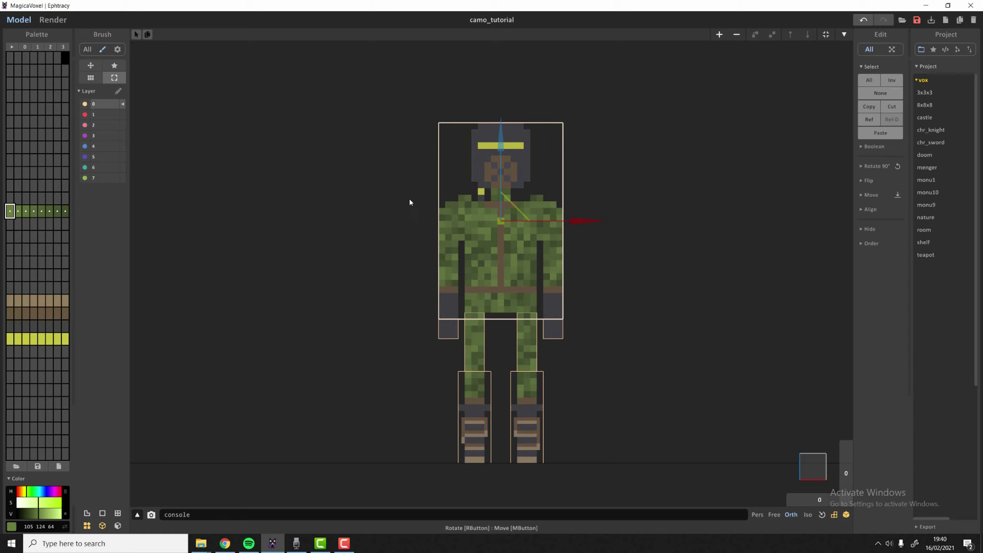
# Step: Cut the head with its helmet and mask from the torso object and paste it in place as its own object
pyautogui.press('Tab')
pyautogui.moveTo(462, 122); pyautogui.dragTo(602, 184)
pyautogui.press('Delete')
pyautogui.press('Tab')
pyautogui.hotkey('ctrl', 'v')
# Step: Show only the torso object in the model editor and separate the neck into its own object
pyautogui.click(500, 196)
pyautogui.press('Tab')
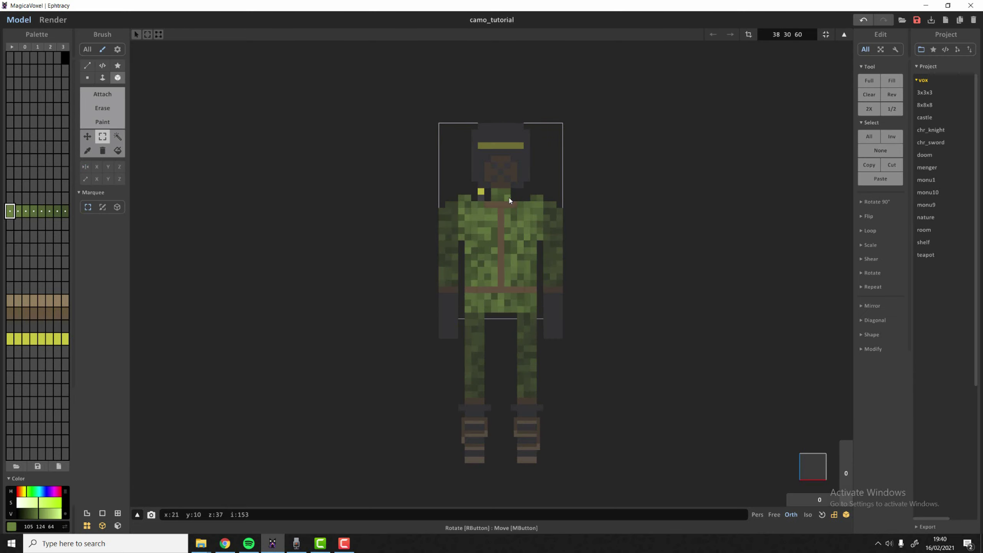
pyautogui.press('`')
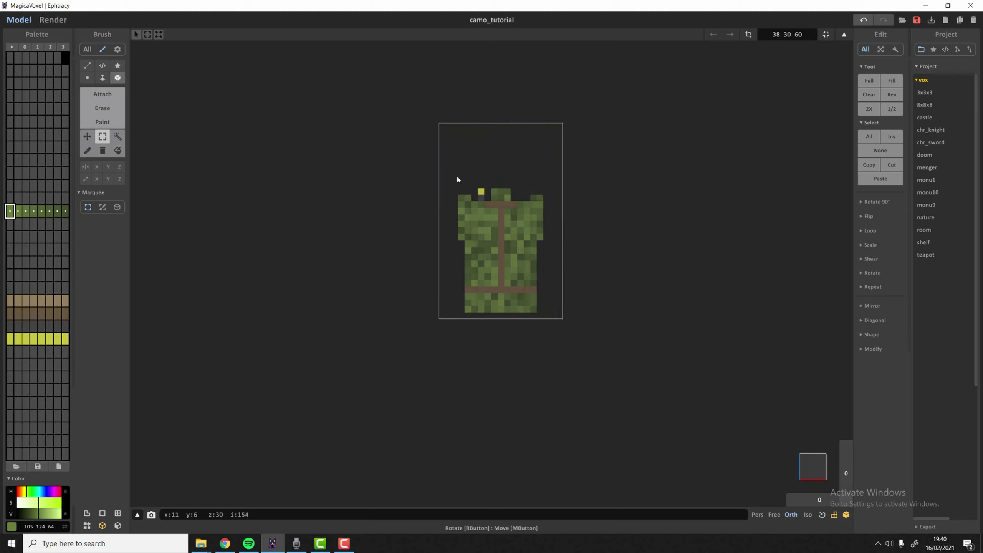
pyautogui.press('Tab')
pyautogui.press('Tab')
pyautogui.moveTo(489, 177); pyautogui.dragTo(515, 201)
pyautogui.press('Tab')
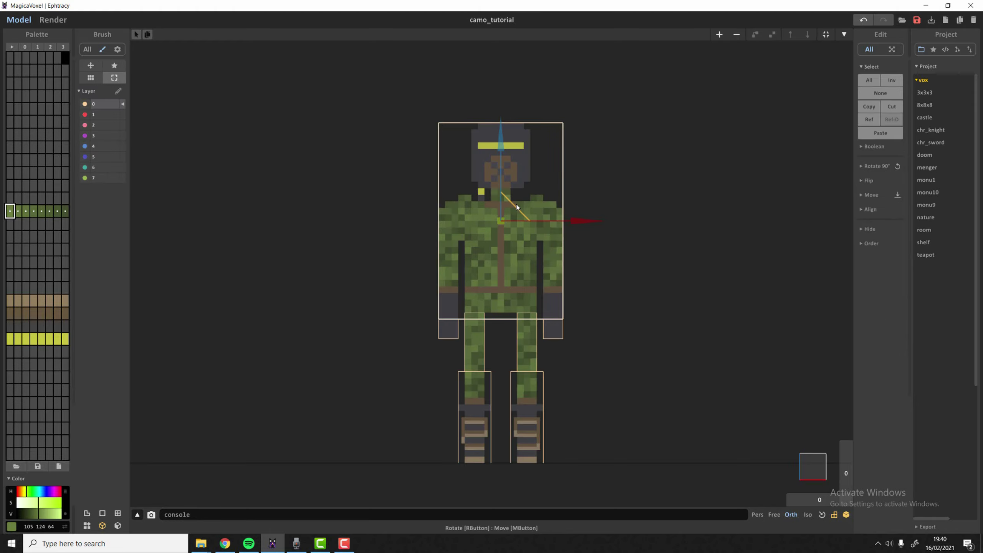
# Step: Separate the backpack from the torso using the side view at 90, and return to the front view
pyautogui.moveTo(829, 501); pyautogui.dragTo(940, 503)
pyautogui.press('Tab')
pyautogui.moveTo(403, 337); pyautogui.dragTo(465, 145)
pyautogui.press('Tab')
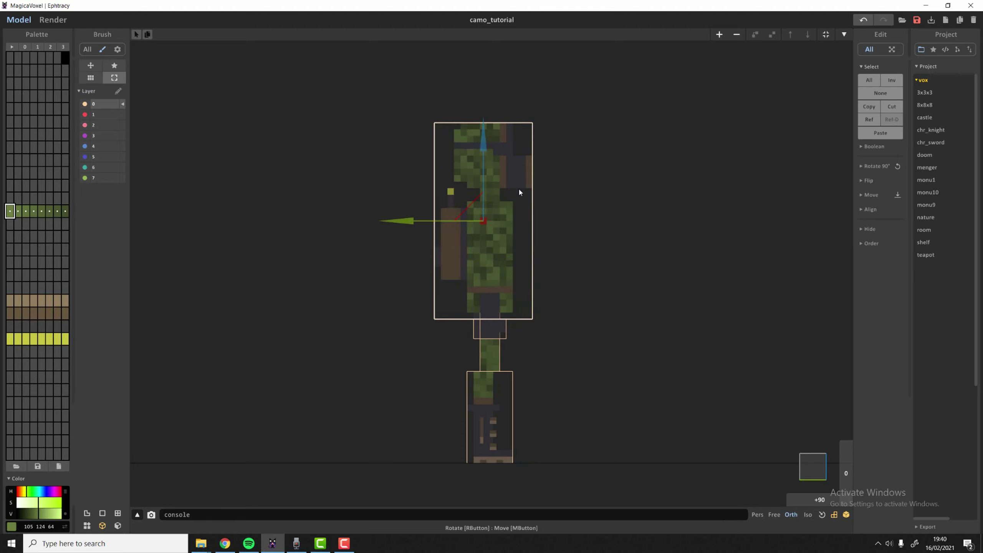
pyautogui.moveTo(820, 503); pyautogui.dragTo(697, 506, button='right')
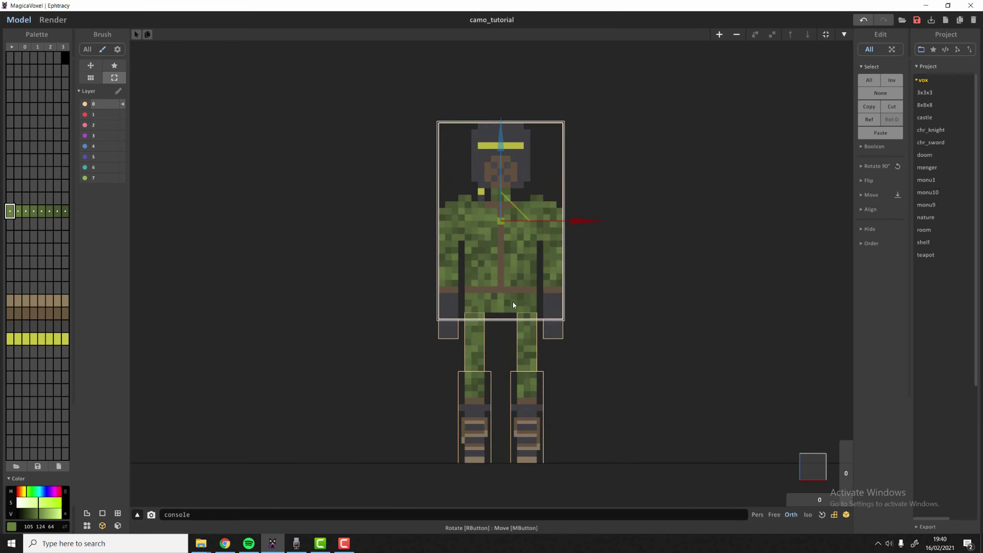
# Step: Try selections of the hips, waist and chest regions on the torso model to find where to divide it
pyautogui.press('Tab')
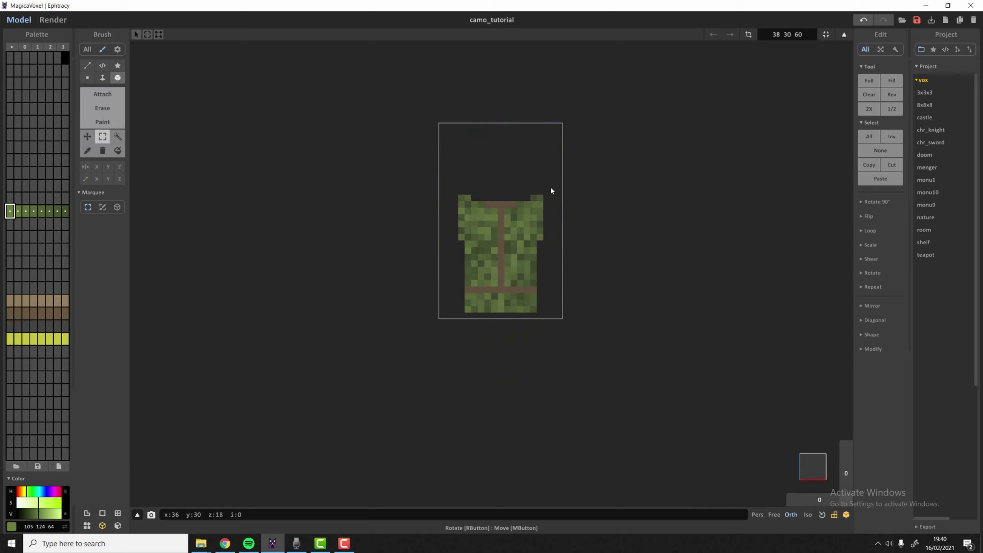
pyautogui.moveTo(431, 164); pyautogui.dragTo(418, 281)
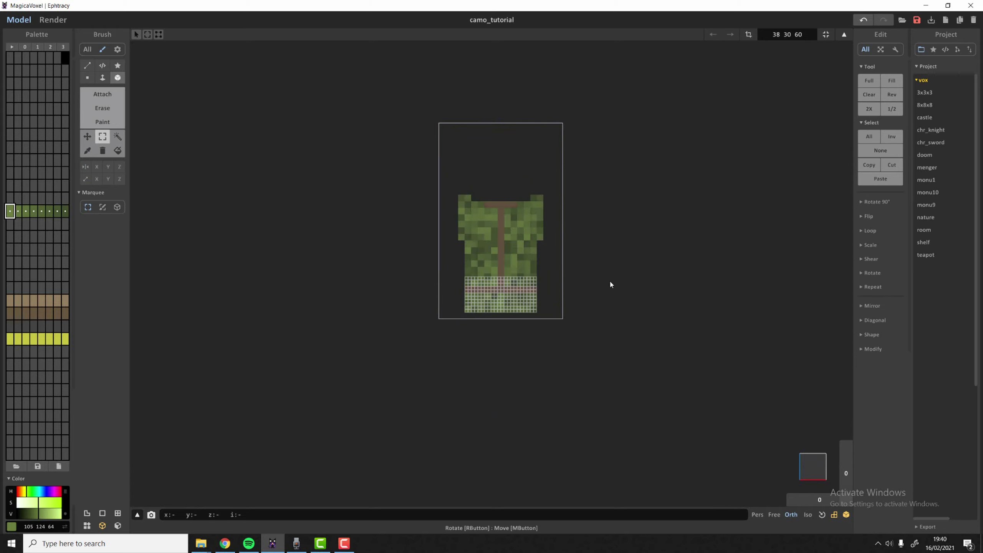
pyautogui.moveTo(596, 286); pyautogui.dragTo(622, 293)
pyautogui.click(490, 245)
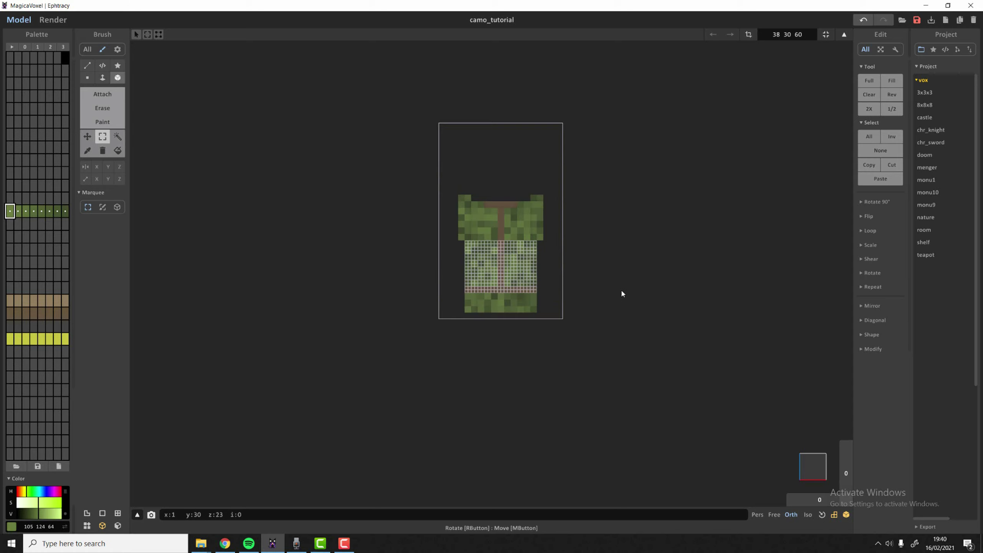
pyautogui.click(583, 267)
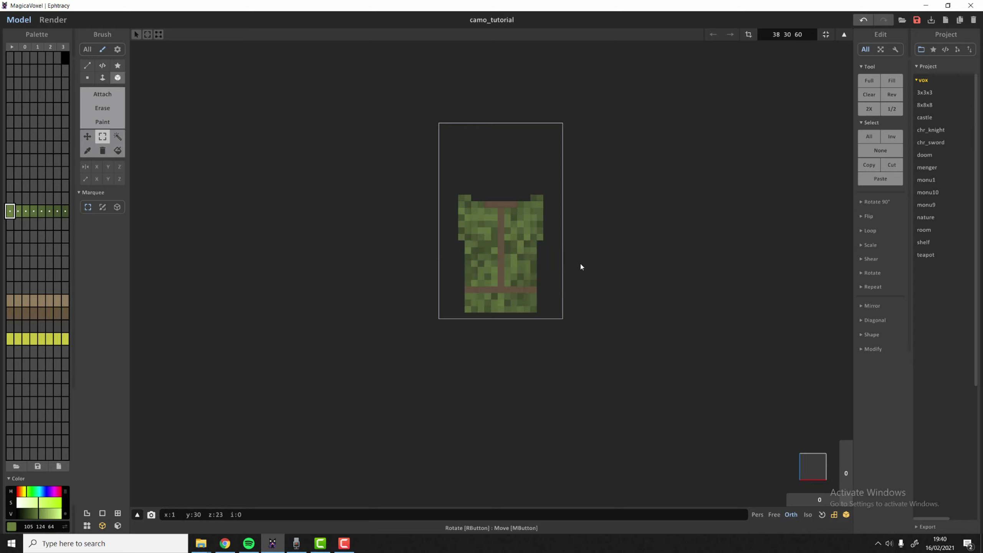
pyautogui.moveTo(436, 182); pyautogui.dragTo(580, 240)
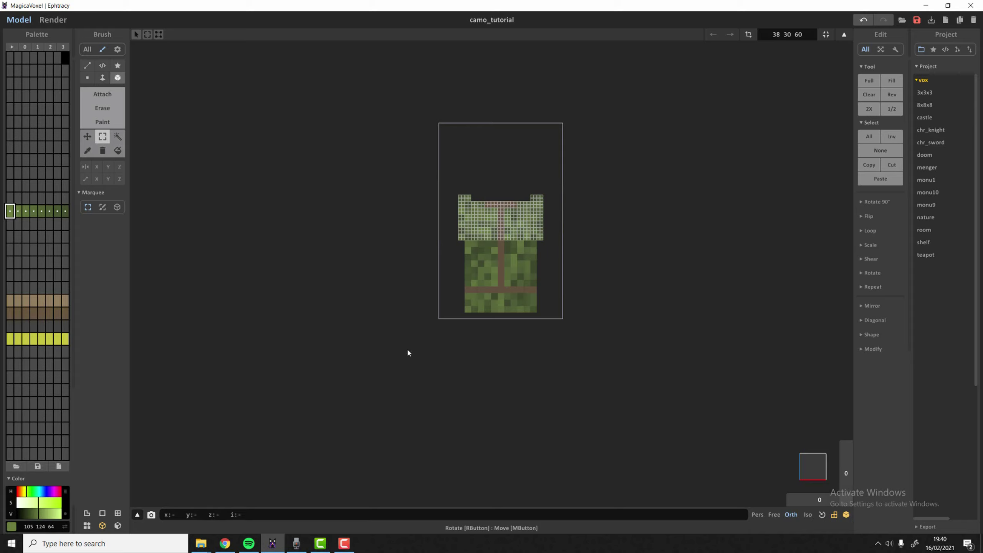
pyautogui.moveTo(406, 334); pyautogui.dragTo(577, 287)
pyautogui.moveTo(450, 242); pyautogui.dragTo(606, 288)
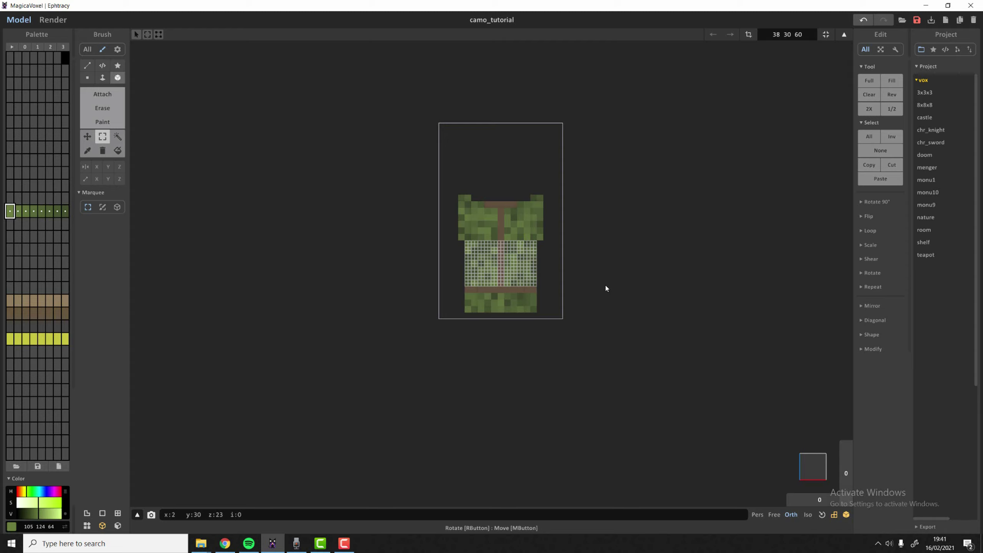
# Step: Cut the wide chest and shoulder section from the torso model and paste it in place as its own object
pyautogui.moveTo(399, 146); pyautogui.dragTo(610, 244)
pyautogui.moveTo(367, 136); pyautogui.dragTo(628, 235)
pyautogui.moveTo(388, 146); pyautogui.dragTo(629, 241)
pyautogui.press('Delete')
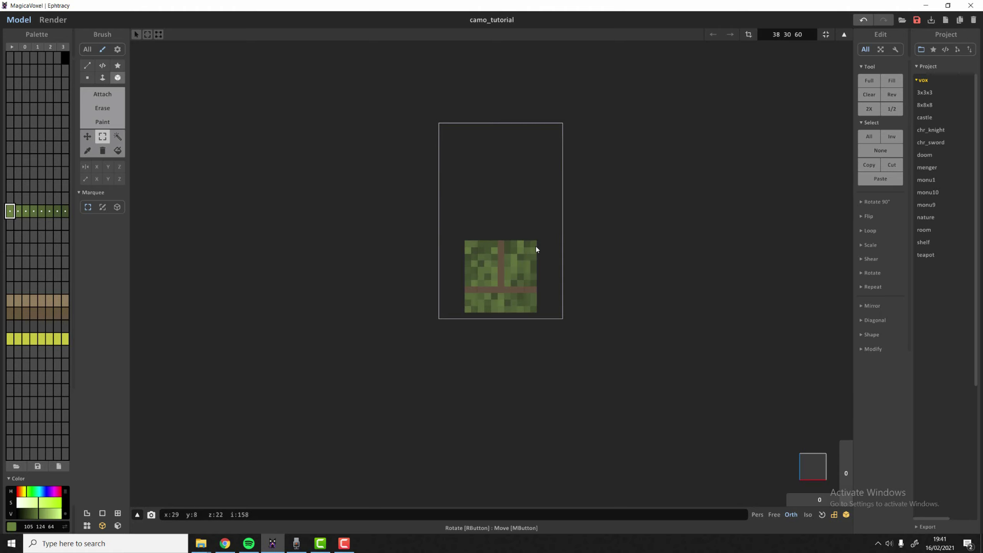
pyautogui.press('Tab')
pyautogui.press('Tab')
# Step: Cut the hip section including the brown belt from the torso model and paste it in place as its own object
pyautogui.moveTo(449, 353); pyautogui.dragTo(613, 288)
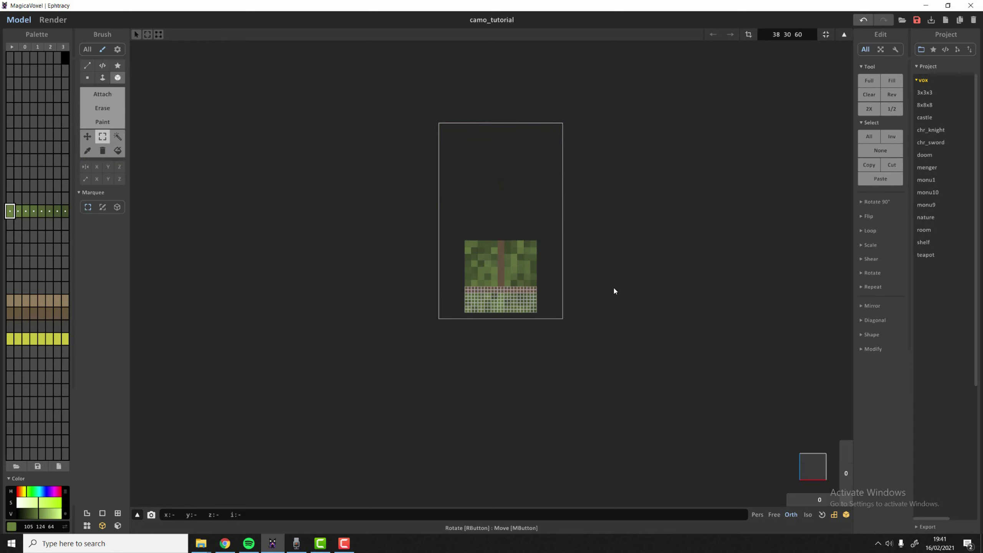
pyautogui.press('Tab')
pyautogui.press('Tab')
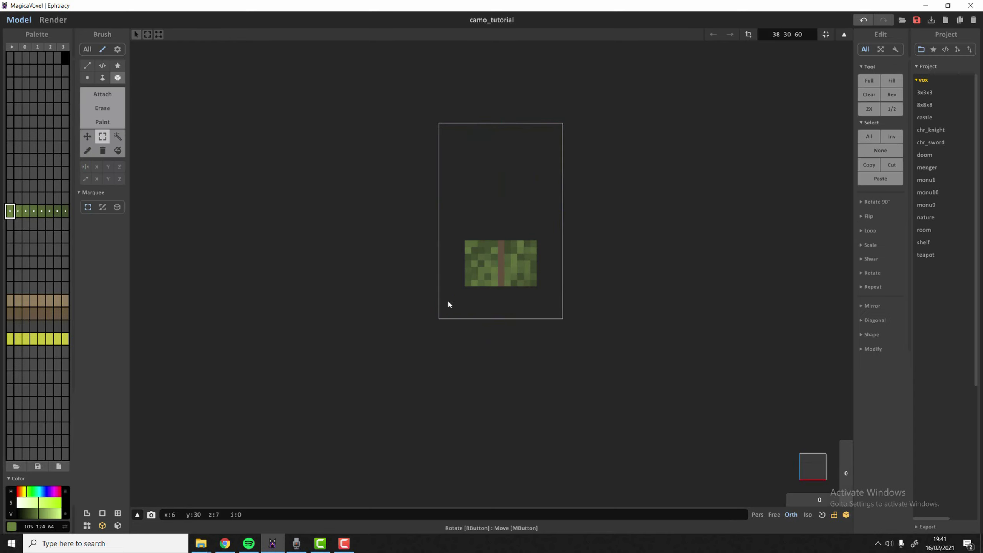
# Step: Measure the remaining waist section's height in voxels with temporary strokes beside the brown centre strip, undoing each stroke
pyautogui.moveTo(422, 304); pyautogui.dragTo(581, 265)
pyautogui.click(553, 202)
pyautogui.scroll(5, 508, 261)
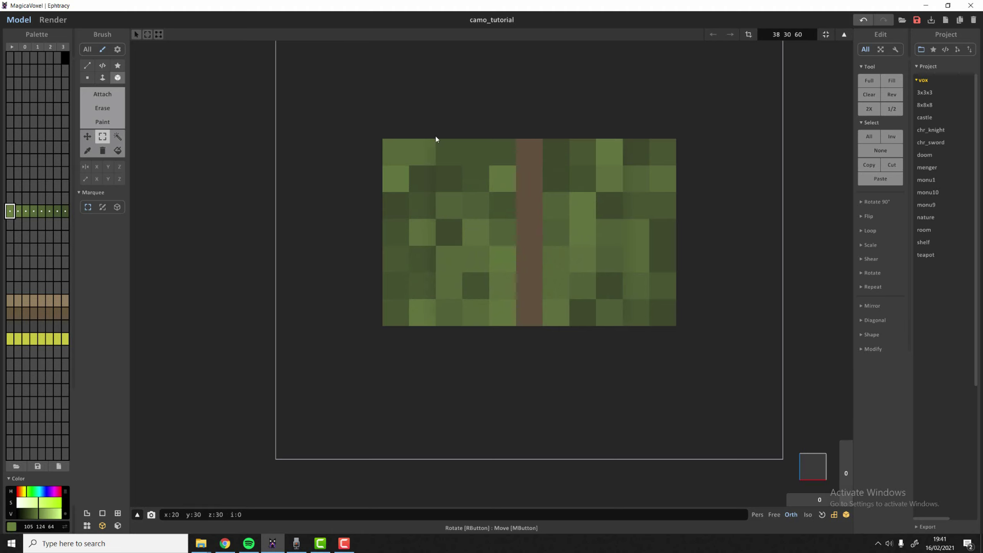
pyautogui.click(117, 94)
pyautogui.moveTo(510, 169); pyautogui.dragTo(518, 291)
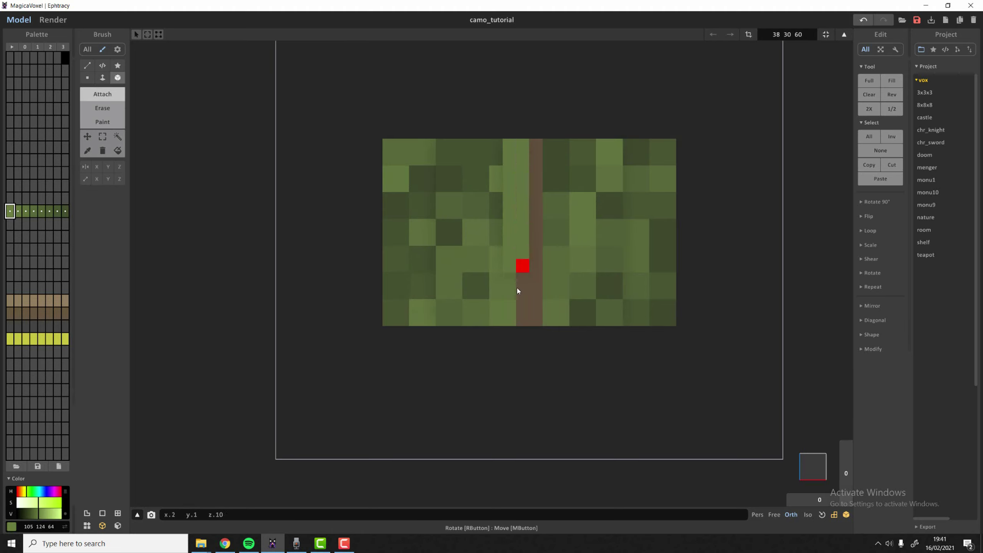
pyautogui.hotkey('ctrl', 'z')
pyautogui.hotkey('ctrl', 'z')
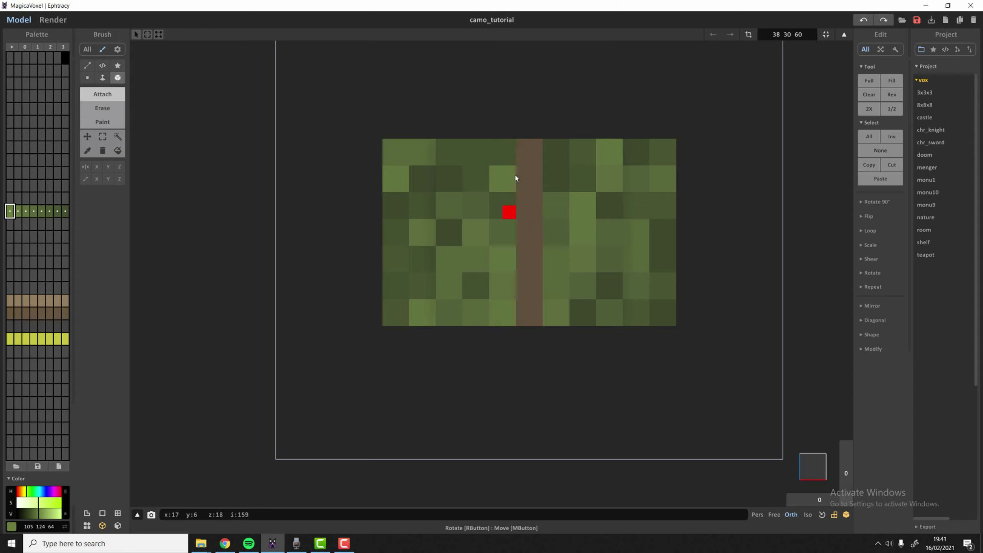
pyautogui.moveTo(506, 141); pyautogui.dragTo(512, 315)
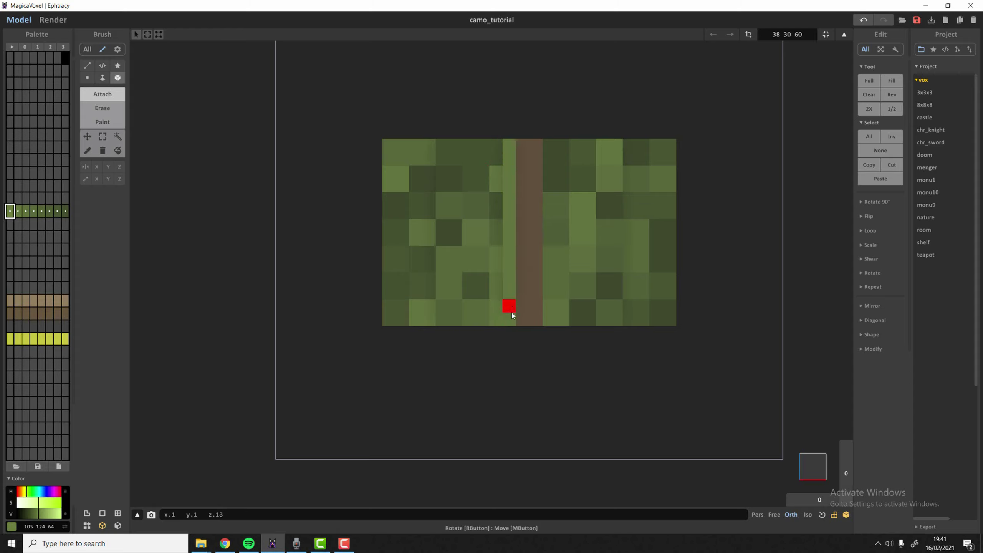
pyautogui.hotkey('ctrl', 'z')
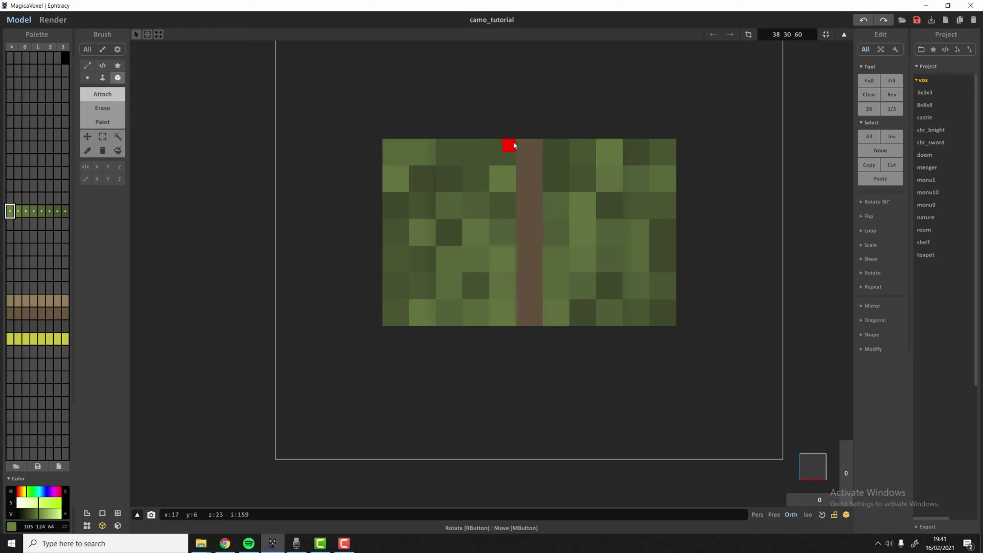
pyautogui.moveTo(514, 145)
pyautogui.mouseDown()
pyautogui.moveTo(532, 272)
pyautogui.moveTo(515, 319)
pyautogui.moveTo(508, 245)
pyautogui.mouseUp()
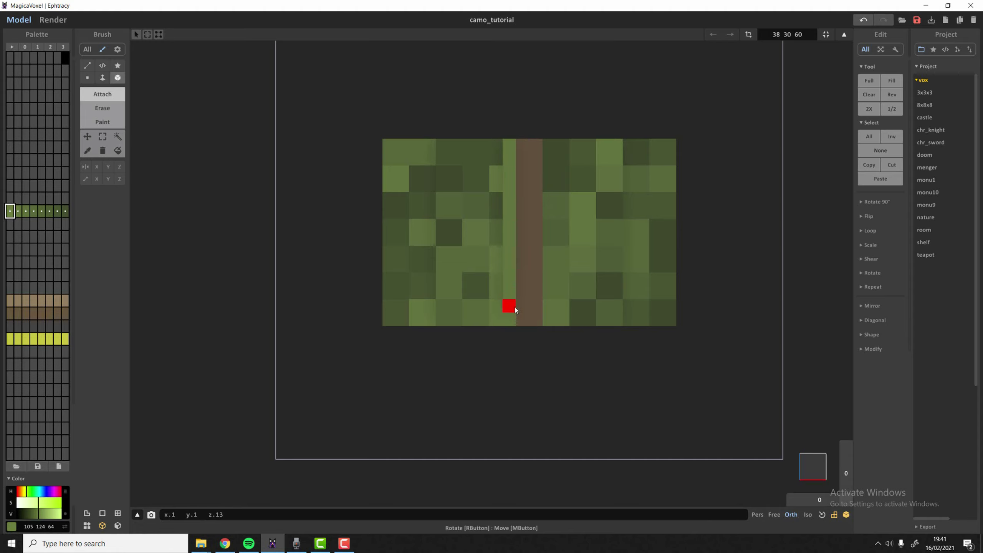
pyautogui.moveTo(515, 308)
pyautogui.mouseDown()
pyautogui.moveTo(512, 161)
pyautogui.moveTo(518, 255)
pyautogui.moveTo(522, 200)
pyautogui.moveTo(514, 322)
pyautogui.mouseUp()
pyautogui.hotkey('ctrl', 'z')
pyautogui.moveTo(513, 321); pyautogui.dragTo(513, 294)
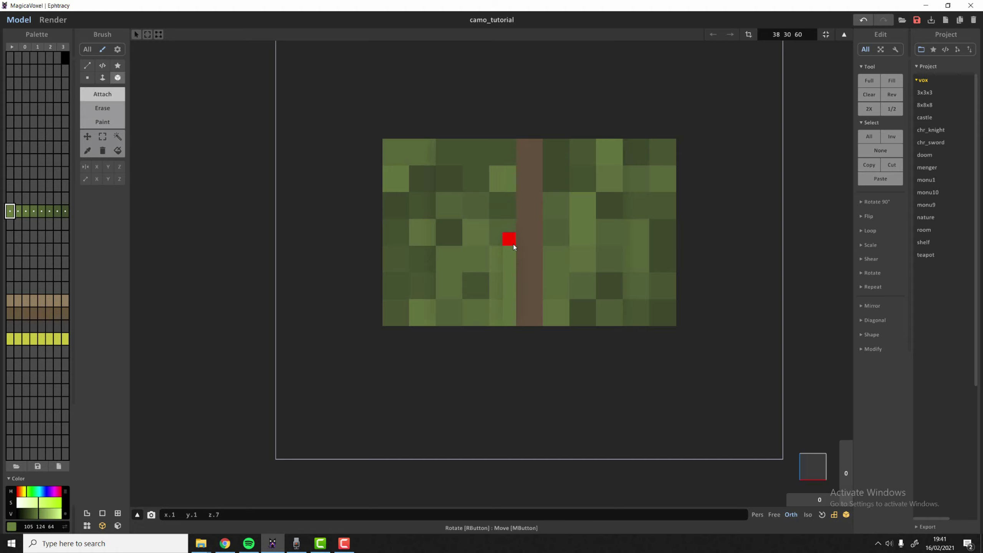
pyautogui.moveTo(514, 247)
pyautogui.mouseDown()
pyautogui.moveTo(514, 149)
pyautogui.moveTo(511, 229)
pyautogui.mouseUp()
# Step: Cut the lower 7 voxel rows of the waist section and paste them in place as their own object
pyautogui.press('m')
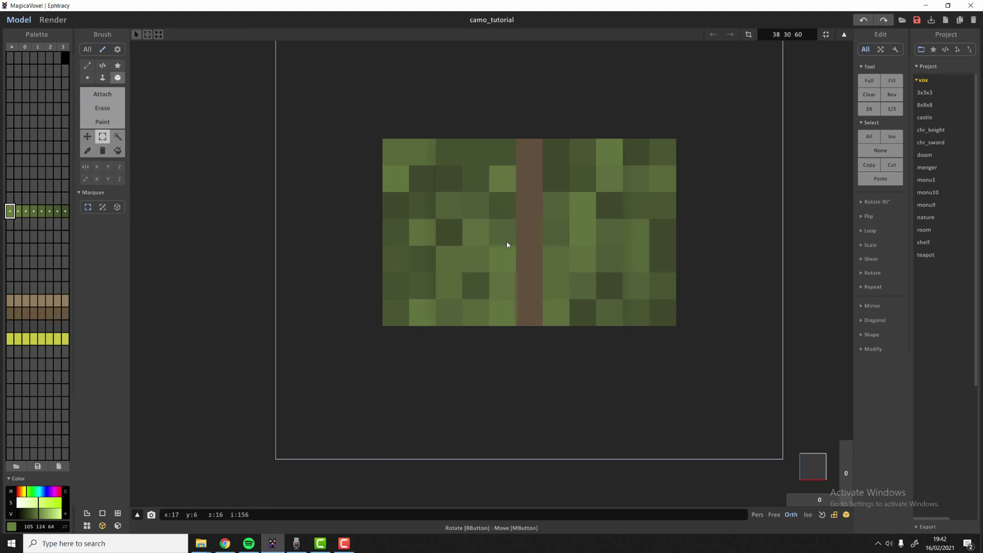
pyautogui.moveTo(507, 241); pyautogui.dragTo(851, 368)
pyautogui.moveTo(747, 362); pyautogui.dragTo(273, 235)
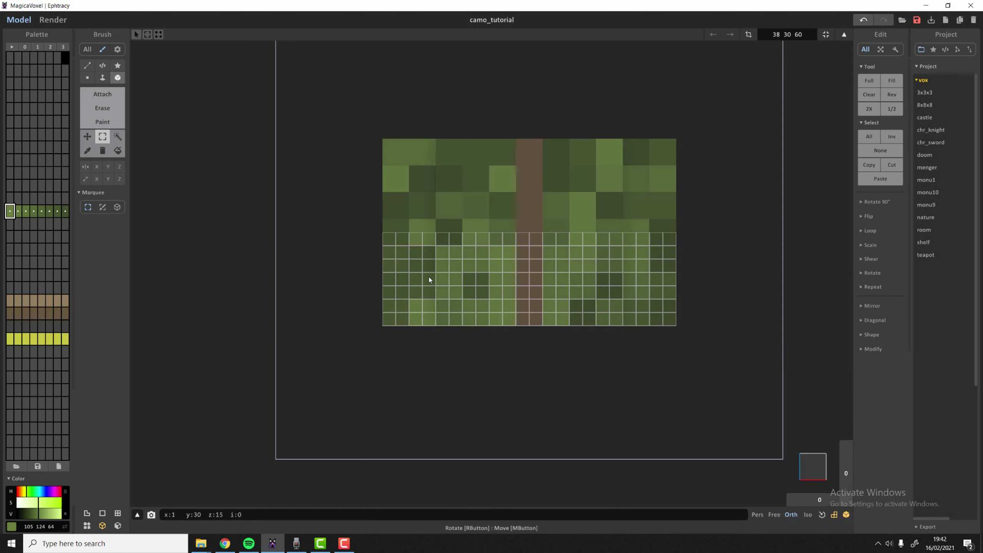
pyautogui.hotkey('ctrl', 'x')
pyautogui.press('Tab')
pyautogui.hotkey('ctrl', 'v')
pyautogui.scroll(-5, 491, 268)
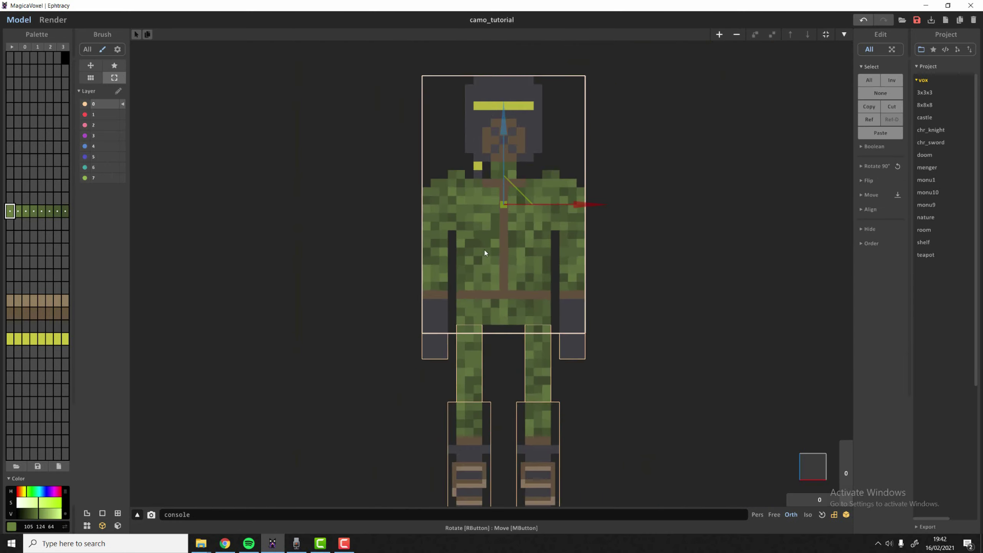
pyautogui.scroll(-4, 485, 252)
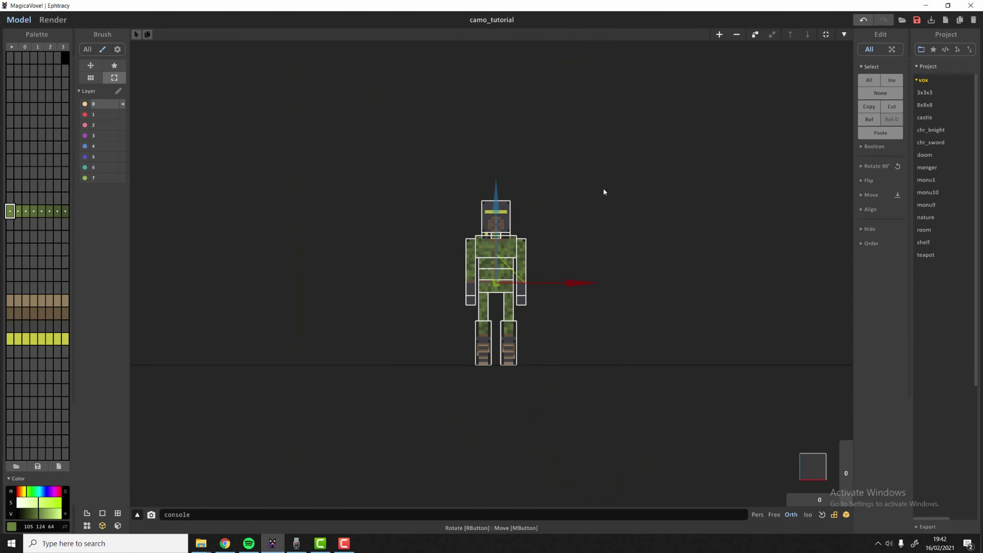
# Step: Open the character's right arm in the model editor and measure its sleeve in voxels with temporary painted strokes
pyautogui.scroll(3, 519, 275)
pyautogui.click(449, 253)
pyautogui.scroll(2, 429, 265)
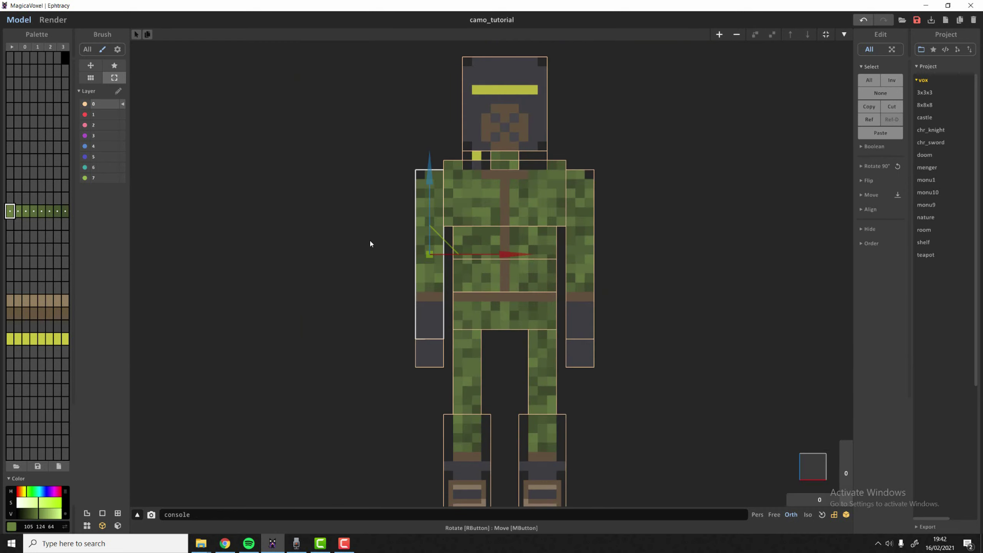
pyautogui.moveTo(374, 213); pyautogui.dragTo(449, 224, button='middle')
pyautogui.scroll(4, 470, 225)
pyautogui.press('Tab')
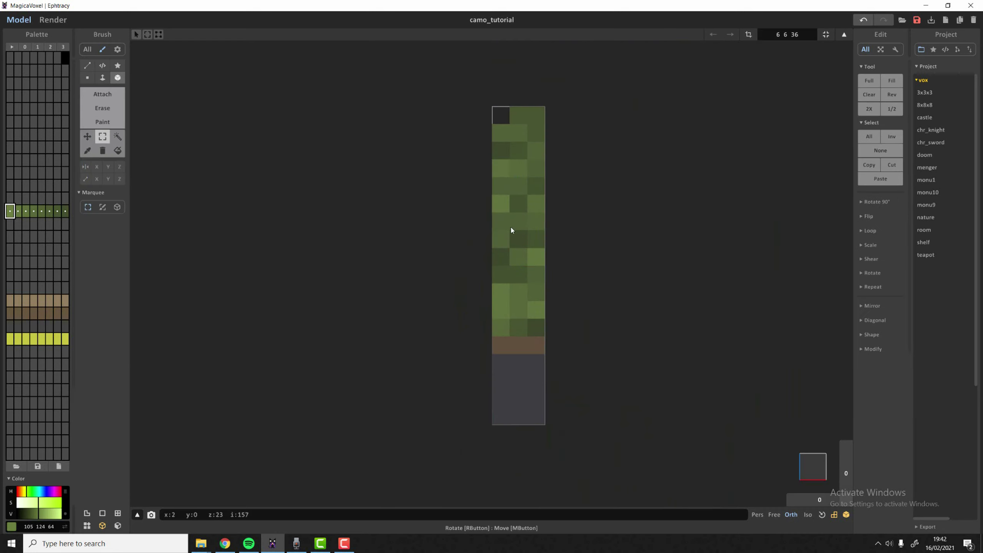
pyautogui.moveTo(499, 240)
pyautogui.mouseDown(button='right')
pyautogui.moveTo(570, 248)
pyautogui.moveTo(482, 232)
pyautogui.mouseUp(button='right')
pyautogui.press('t')
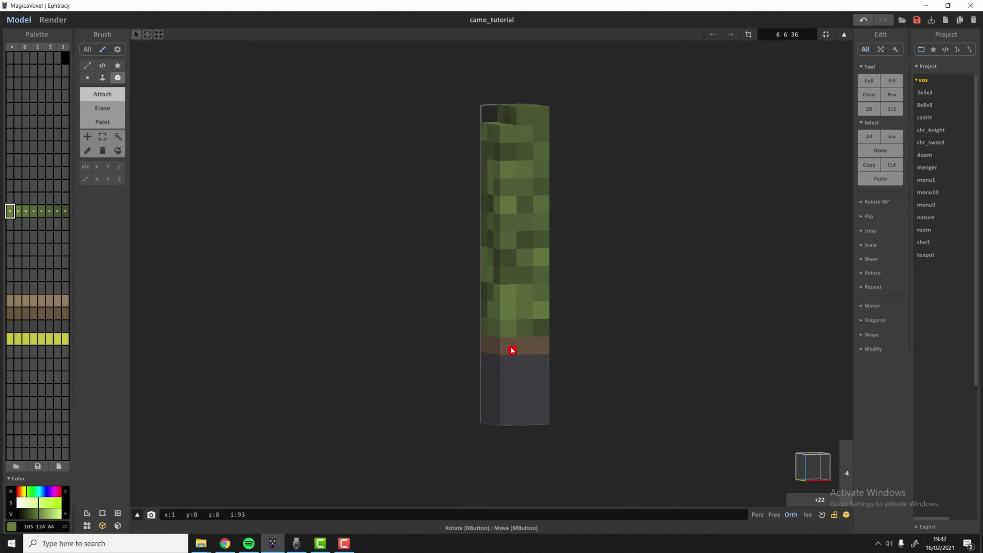
pyautogui.press('Tab')
pyautogui.press('Tab')
pyautogui.click(116, 124)
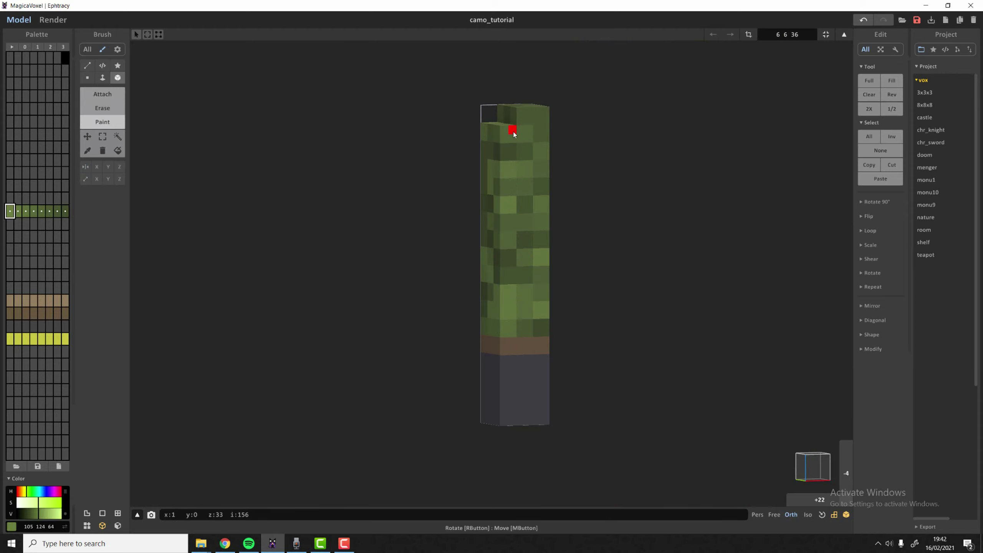
pyautogui.moveTo(514, 134); pyautogui.dragTo(515, 301)
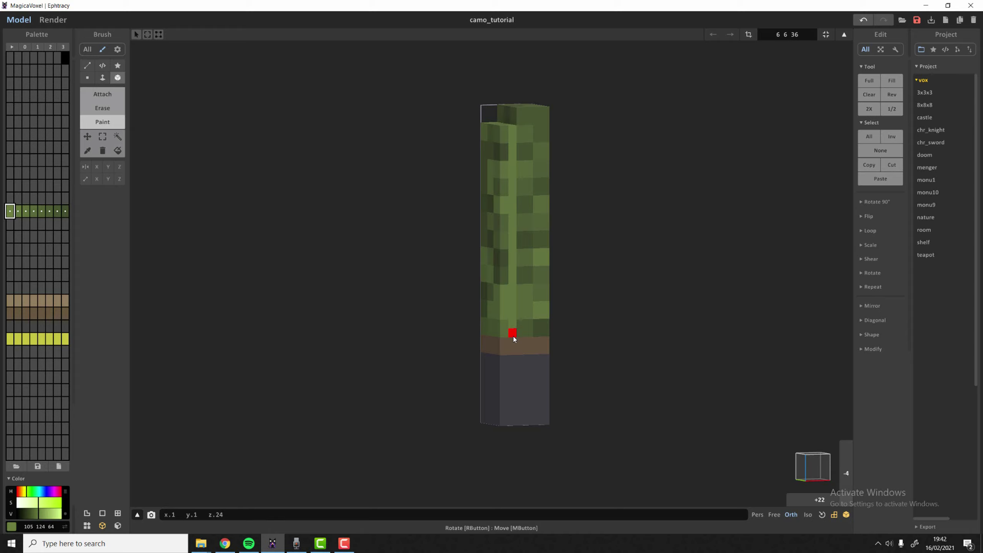
pyautogui.hotkey('ctrl', 'z')
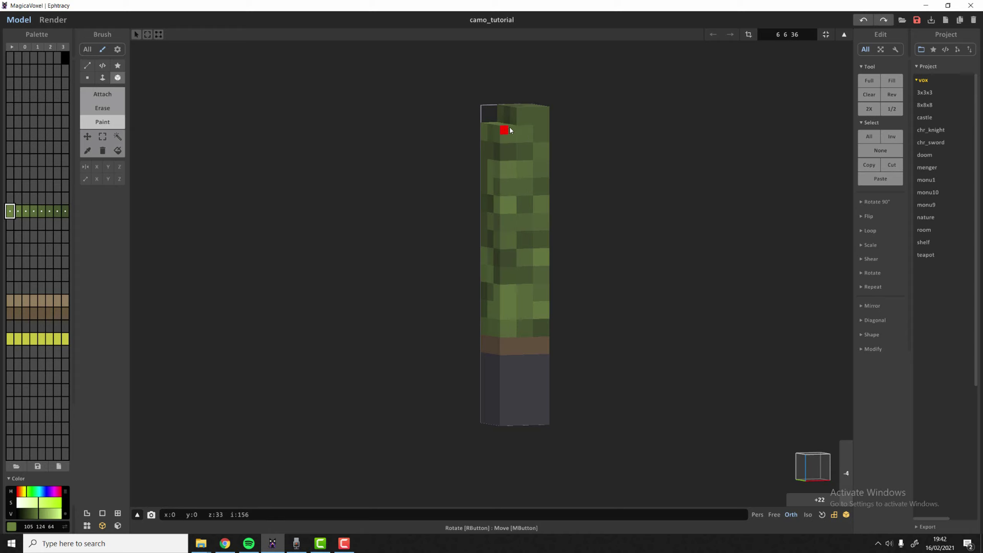
pyautogui.moveTo(510, 130); pyautogui.dragTo(514, 246)
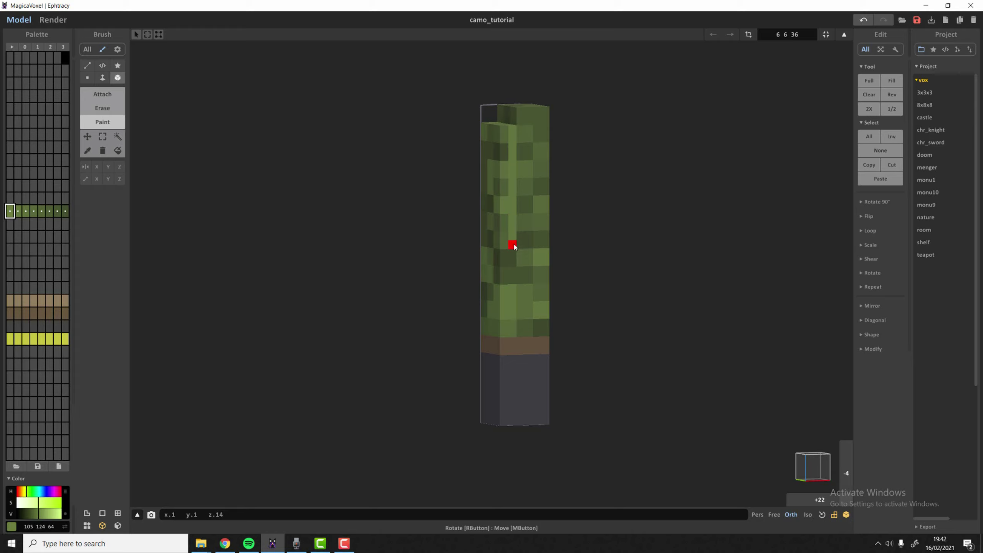
pyautogui.moveTo(514, 228)
pyautogui.mouseDown(button='right')
pyautogui.moveTo(566, 226)
pyautogui.moveTo(552, 228)
pyautogui.mouseUp(button='right')
pyautogui.hotkey('ctrl', 'z')
# Step: Recheck the upper sleeve's length with trial selections and a temporary painted stroke down from the shoulder, clearing each one
pyautogui.click(102, 136)
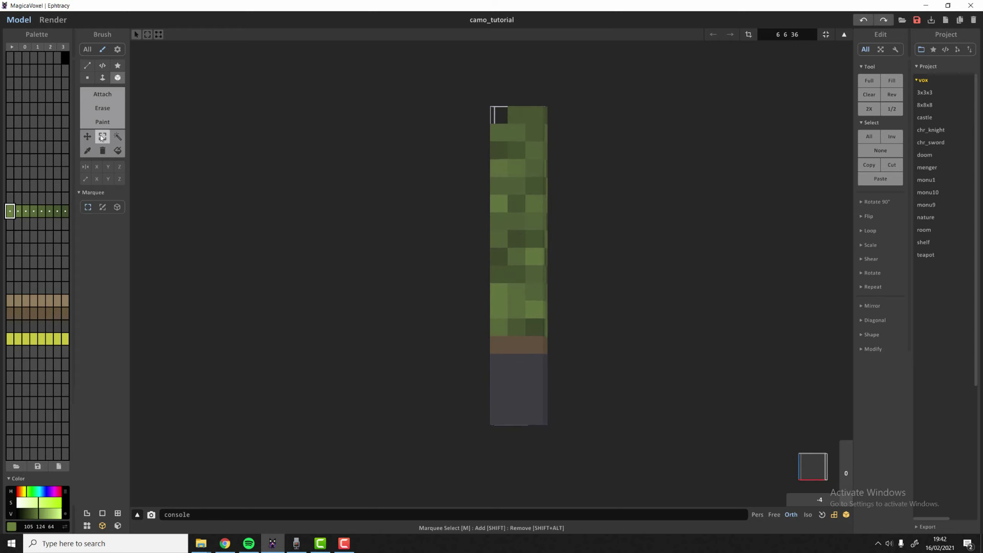
pyautogui.moveTo(365, 56); pyautogui.dragTo(705, 231)
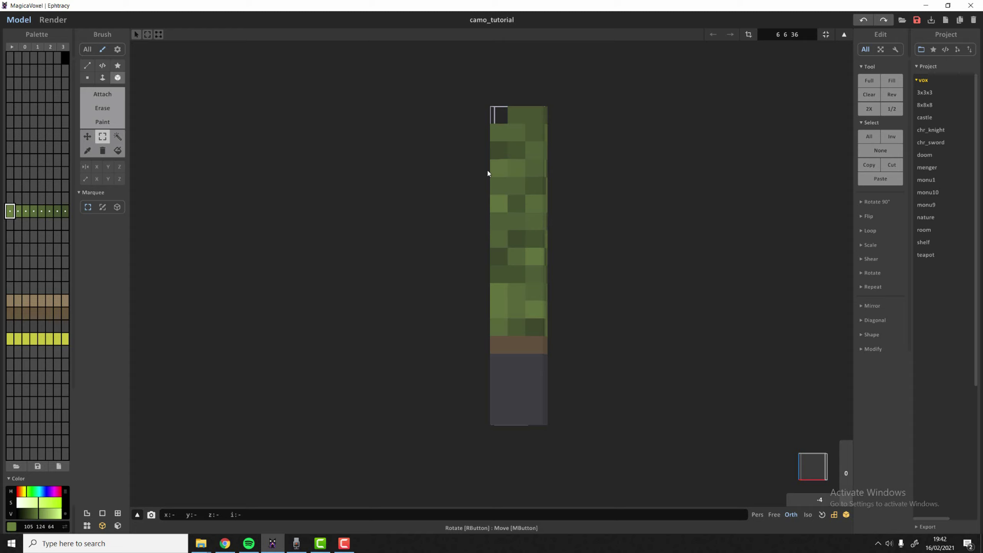
pyautogui.press('w')
pyautogui.click(505, 131)
pyautogui.hotkey('ctrl', 'd')
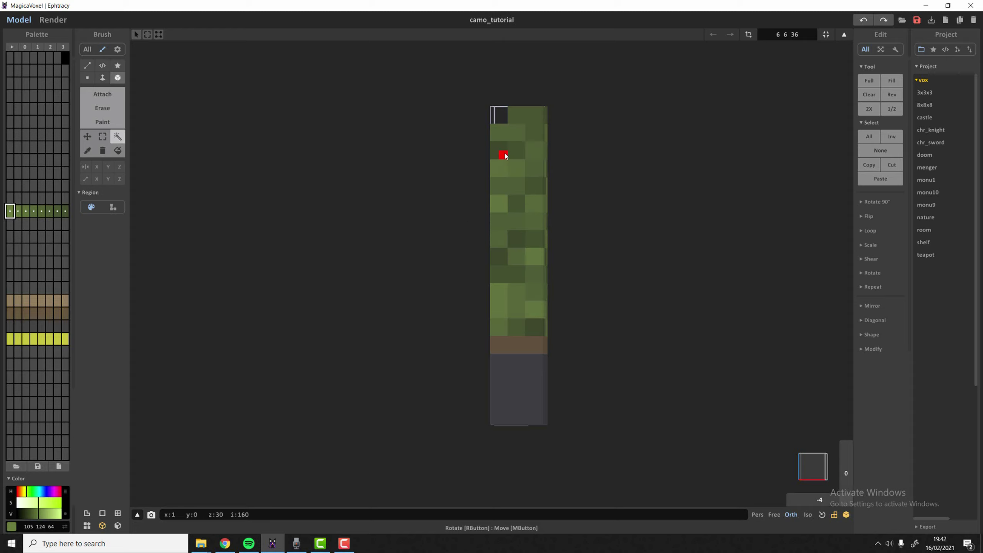
pyautogui.press('g')
pyautogui.moveTo(505, 130); pyautogui.dragTo(508, 214)
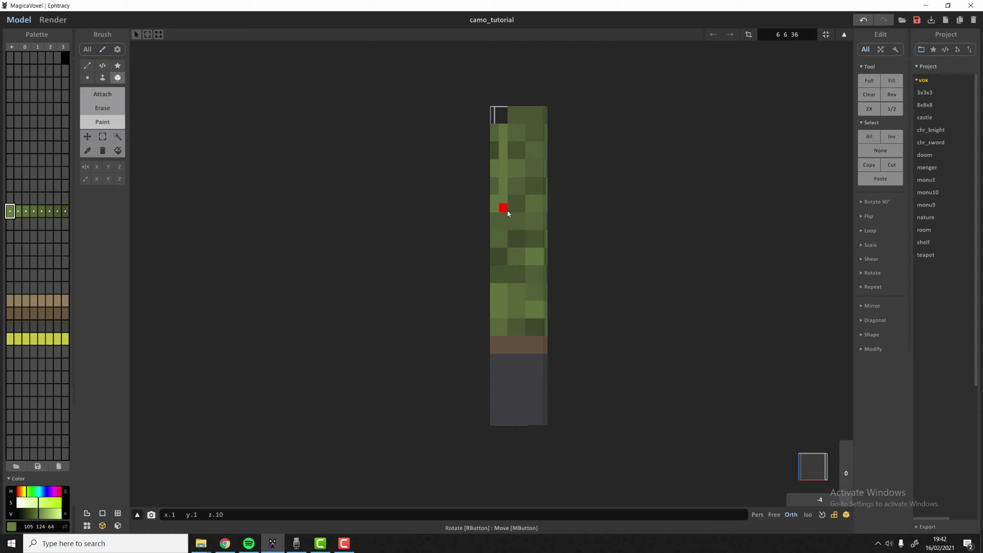
pyautogui.hotkey('ctrl', 'z')
pyautogui.hotkey('ctrl', 'z')
# Step: Cut the upper section of the right arm, about 14 voxels tall, and paste it in place as its own object
pyautogui.press('s')
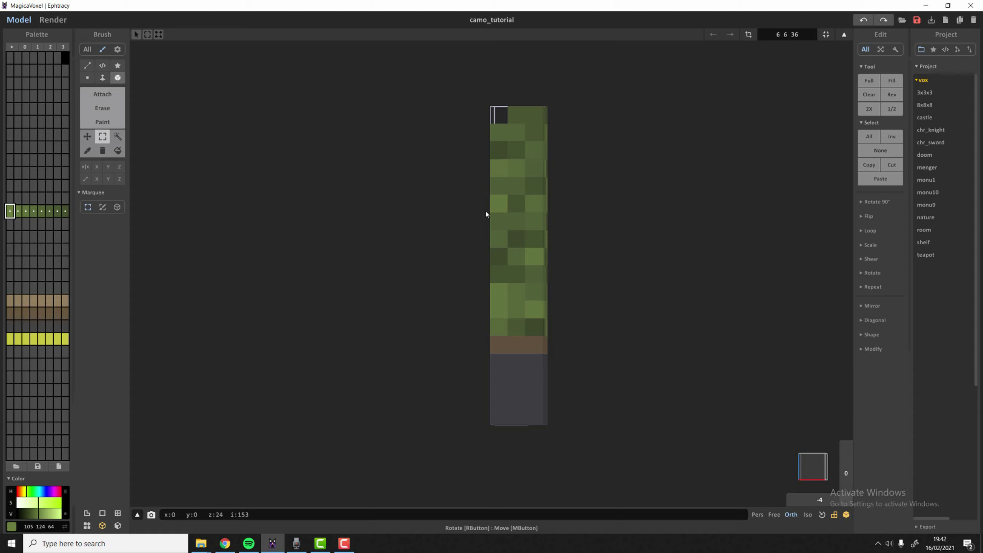
pyautogui.moveTo(486, 209)
pyautogui.mouseDown()
pyautogui.moveTo(618, 133)
pyautogui.moveTo(643, 60)
pyautogui.mouseUp()
pyautogui.moveTo(643, 60)
pyautogui.mouseDown(button='right')
pyautogui.moveTo(532, 163)
pyautogui.moveTo(424, 155)
pyautogui.moveTo(661, 140)
pyautogui.mouseUp(button='right')
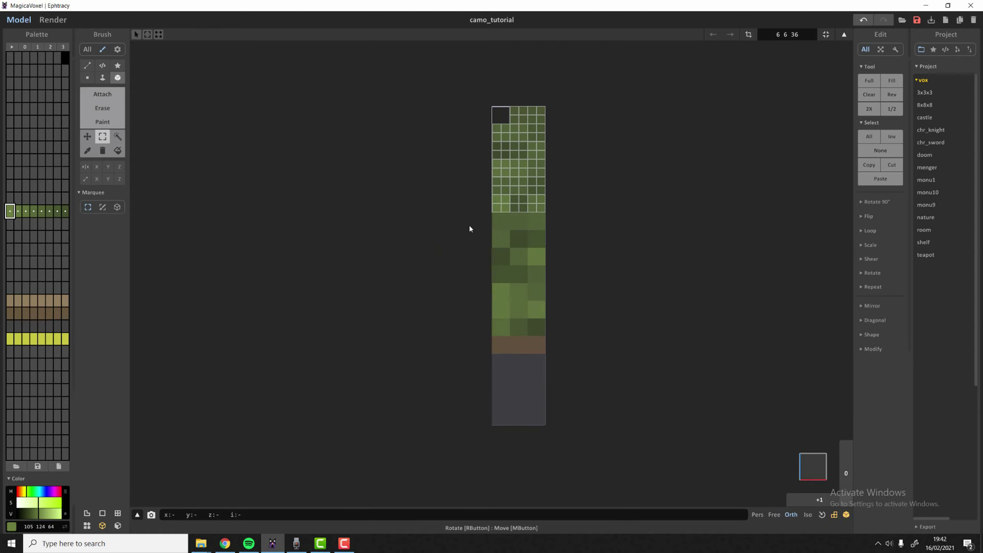
pyautogui.moveTo(468, 227); pyautogui.dragTo(624, 77)
pyautogui.moveTo(624, 116); pyautogui.dragTo(589, 155, button='right')
pyautogui.press('Delete')
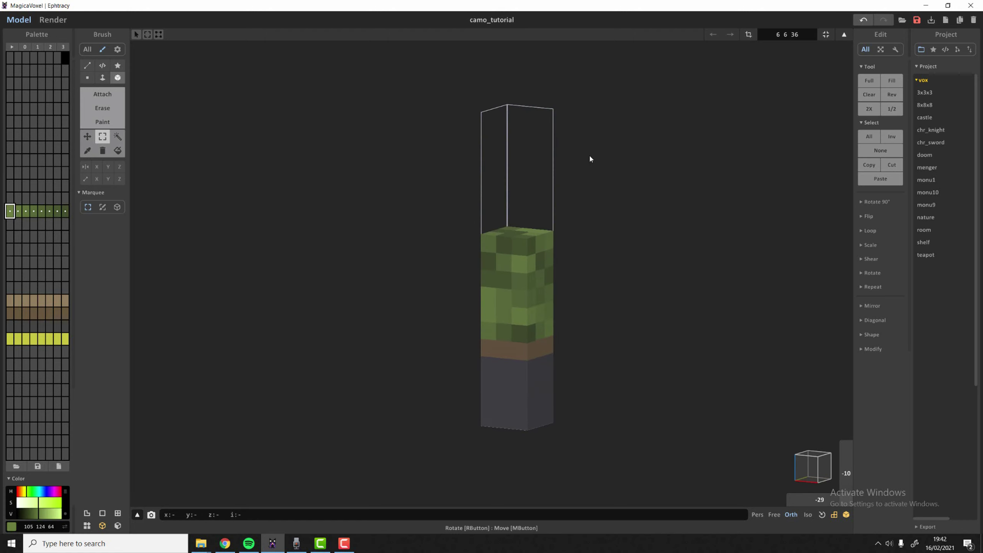
pyautogui.press('Tab')
pyautogui.hotkey('ctrl', 'z')
pyautogui.press('Tab')
pyautogui.press('Tab')
pyautogui.press('Tab')
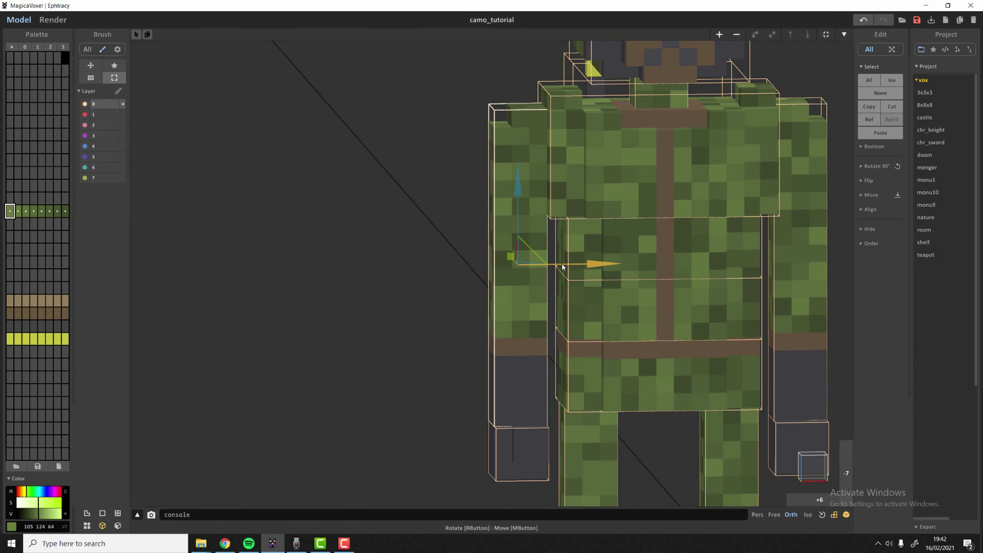
# Step: Test-shift the right arm's lower piece sideways and undo that move together with the upper section's cut and paste
pyautogui.moveTo(563, 265); pyautogui.dragTo(537, 264)
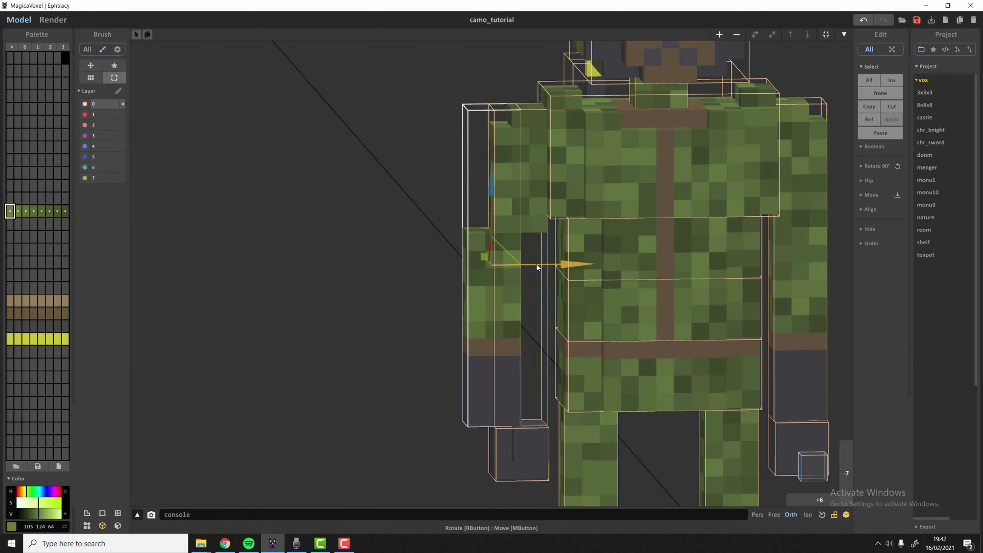
pyautogui.moveTo(537, 264); pyautogui.dragTo(528, 254, button='right')
pyautogui.hotkey('ctrl', 'z')
pyautogui.press('Tab')
pyautogui.press('Tab')
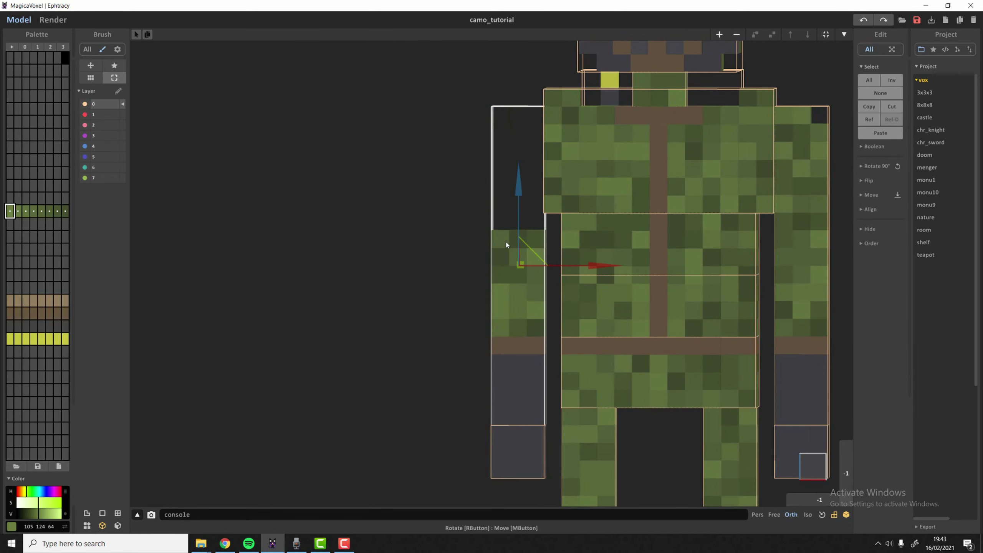
pyautogui.press('Tab')
pyautogui.hotkey('ctrl', 'z')
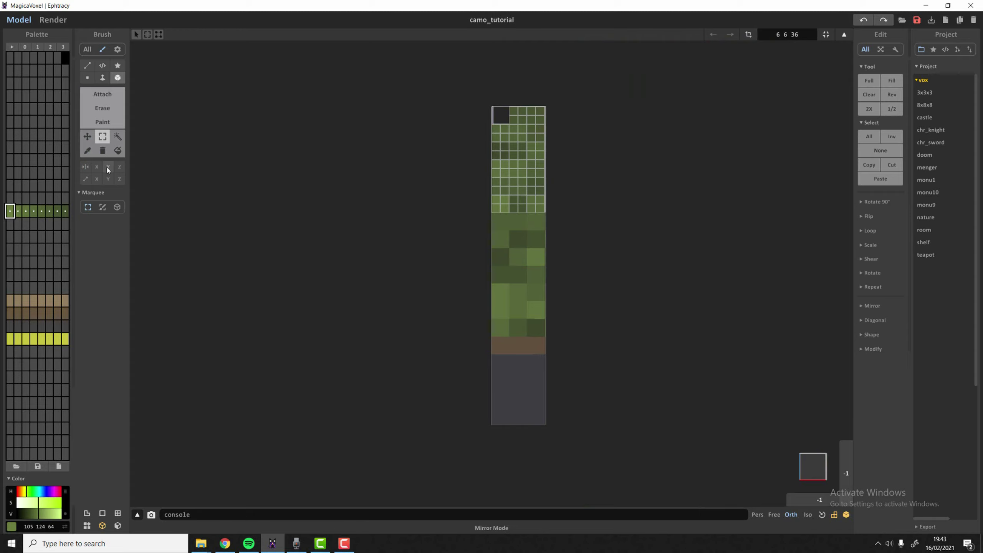
# Step: Measure the right arm's full length with temporary painted strokes along its front, undoing each stroke
pyautogui.click(102, 93)
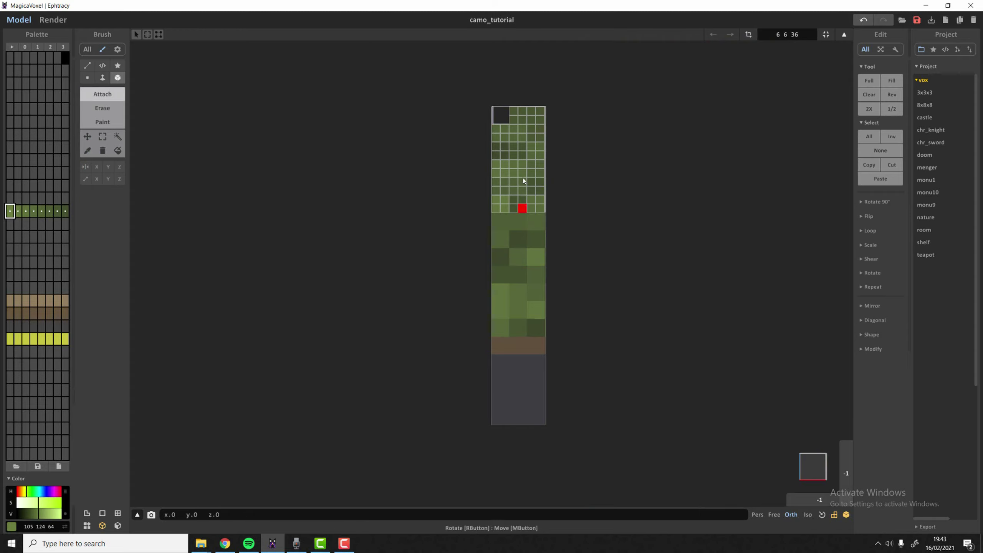
pyautogui.press('g')
pyautogui.moveTo(515, 422); pyautogui.dragTo(522, 208)
pyautogui.hotkey('ctrl', 'z')
pyautogui.hotkey('ctrl', 'z')
pyautogui.moveTo(512, 133); pyautogui.dragTo(513, 421)
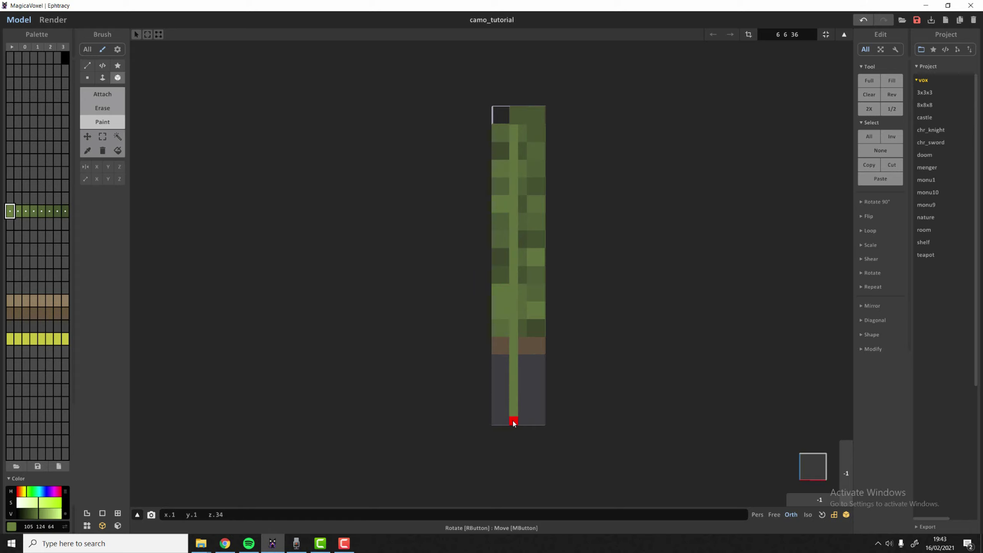
pyautogui.hotkey('ctrl', 'z')
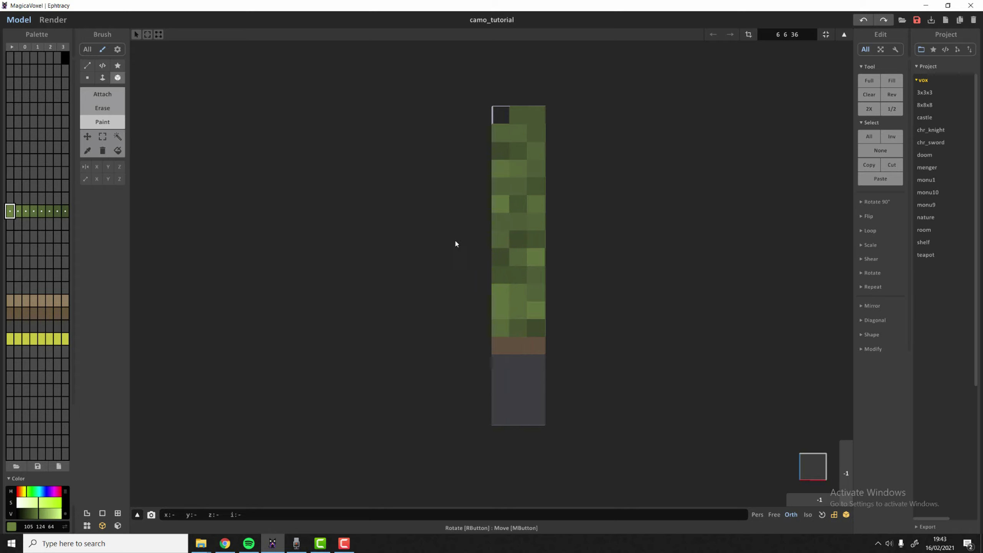
# Step: Count half the arm's length with a painted stroke, cut its upper 18 voxel rows and paste them in place as their own object
pyautogui.moveTo(522, 420)
pyautogui.mouseDown()
pyautogui.moveTo(526, 273)
pyautogui.moveTo(526, 285)
pyautogui.mouseUp()
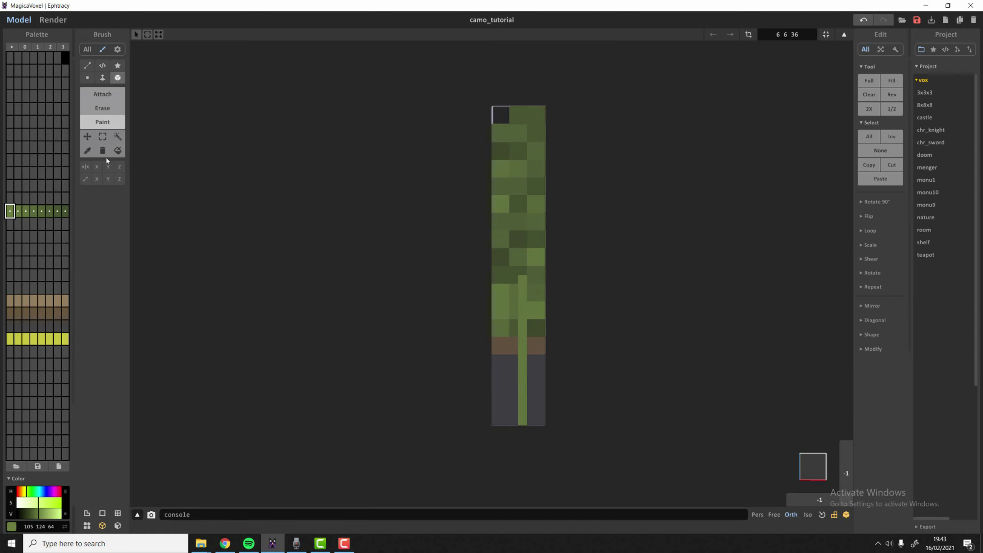
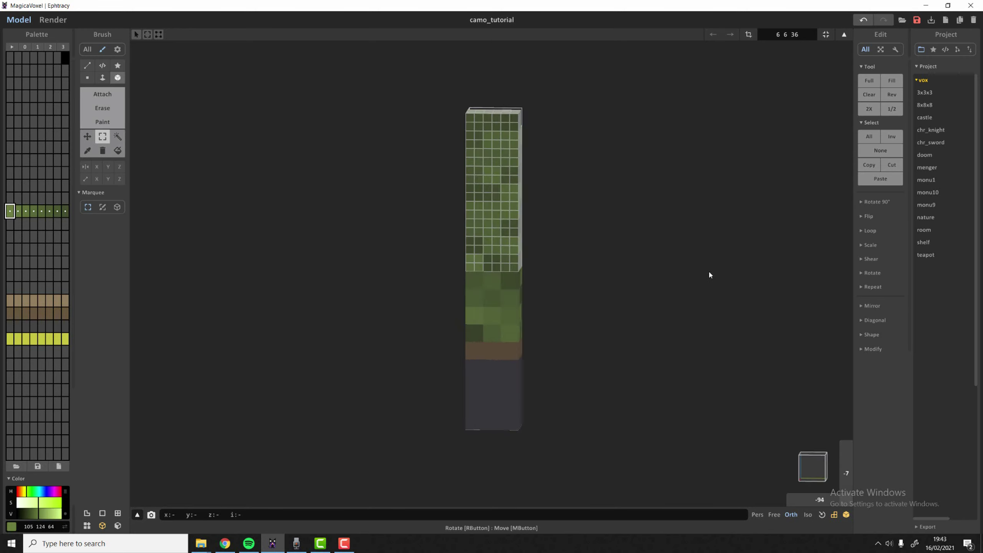
pyautogui.press('Tab')
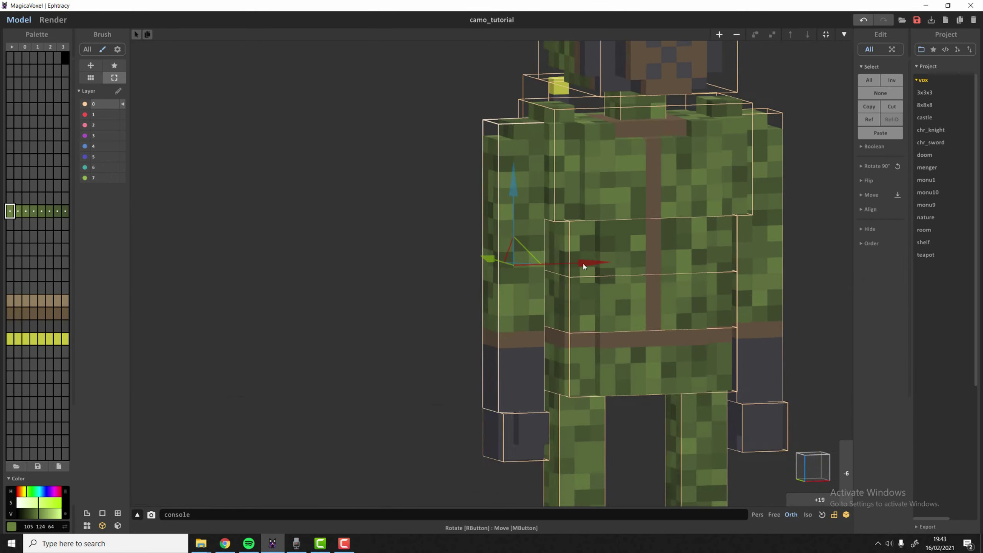
# Step: Open the left arm in the model editor from a straight front view to inspect it
pyautogui.scroll(-5, 536, 254)
pyautogui.moveTo(822, 499); pyautogui.dragTo(813, 498)
pyautogui.moveTo(845, 468); pyautogui.dragTo(849, 461)
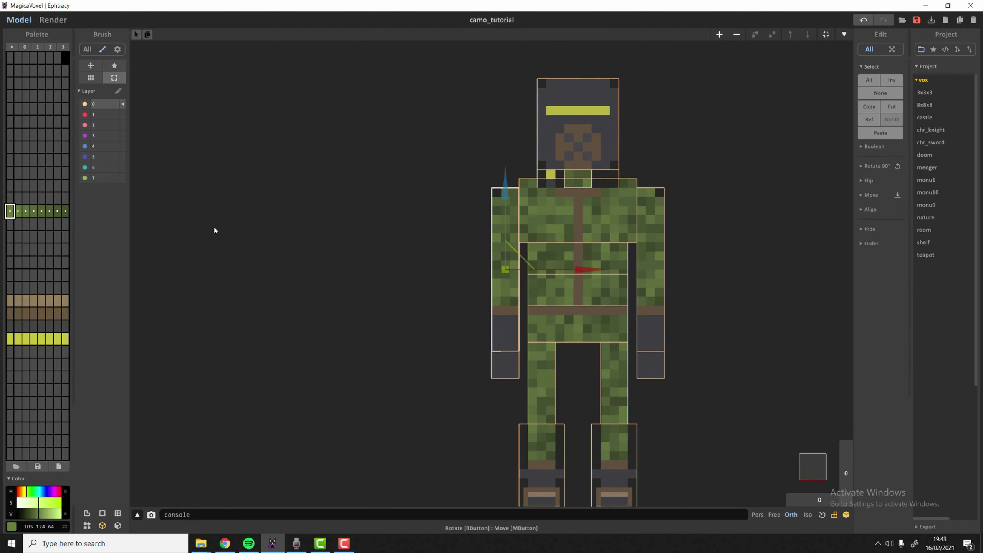
pyautogui.doubleClick(647, 221)
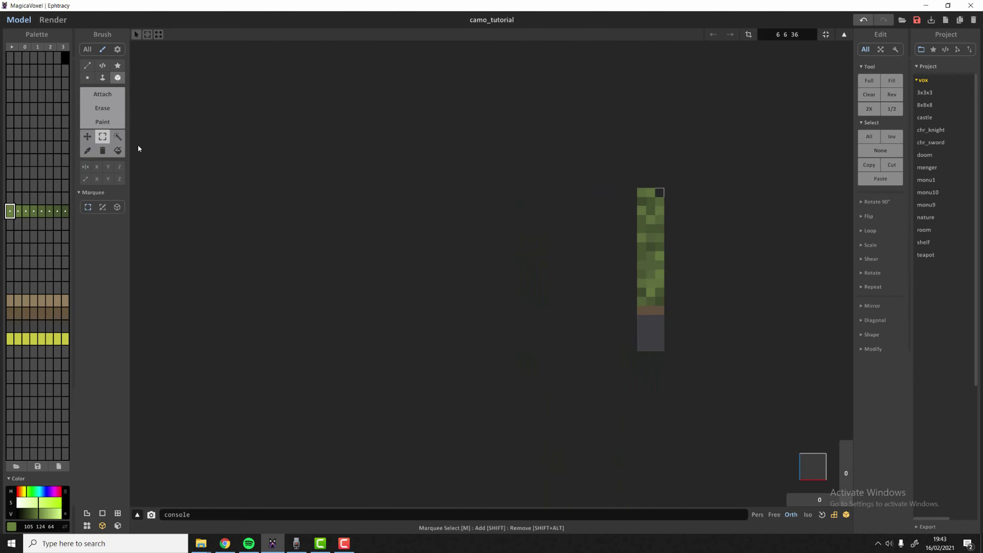
pyautogui.doubleClick(703, 364)
pyautogui.press('Tab')
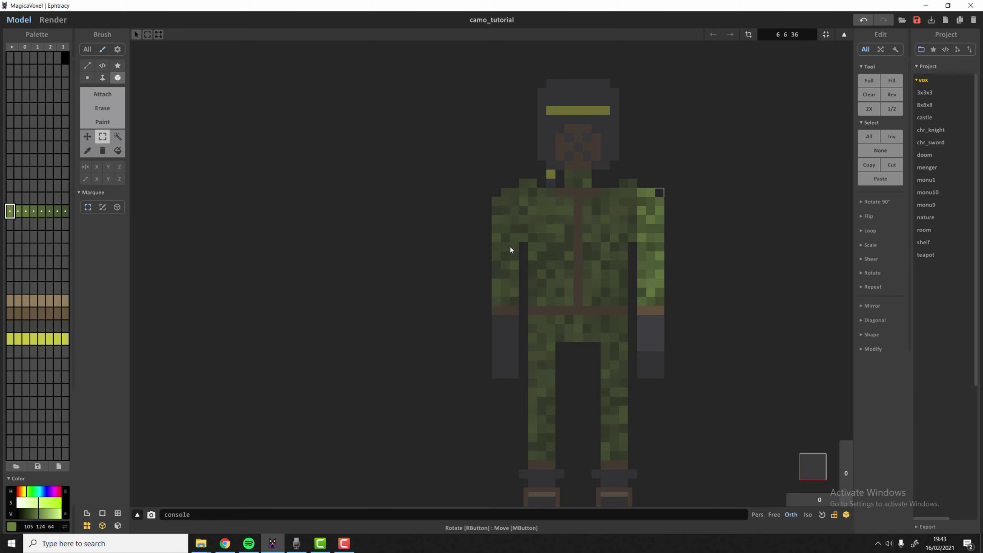
# Step: Inspect the split right arm in the model editor and fit the bounding boxes of its objects to their voxels
pyautogui.press('Tab')
pyautogui.click(510, 251)
pyautogui.scroll(4, 506, 287)
pyautogui.press('Tab')
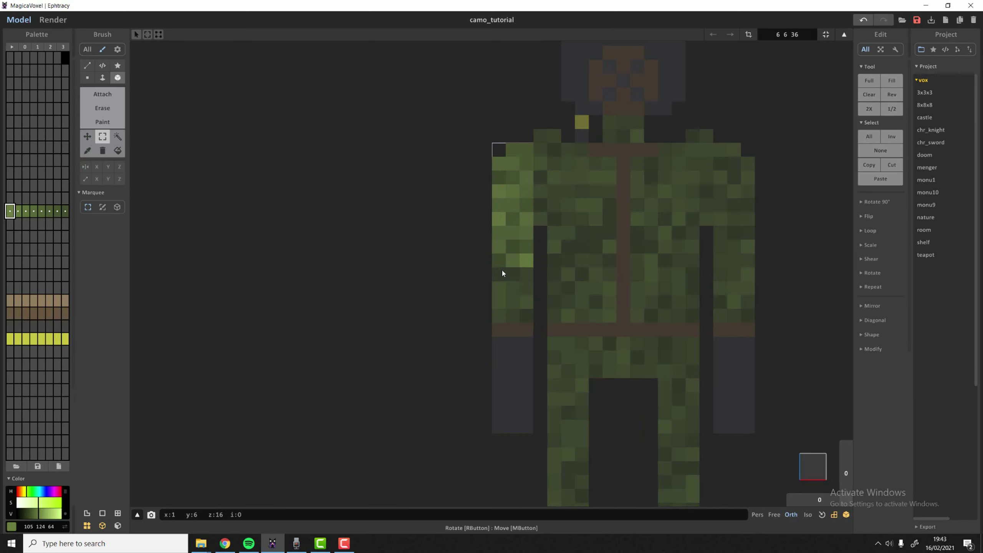
pyautogui.press('Tab')
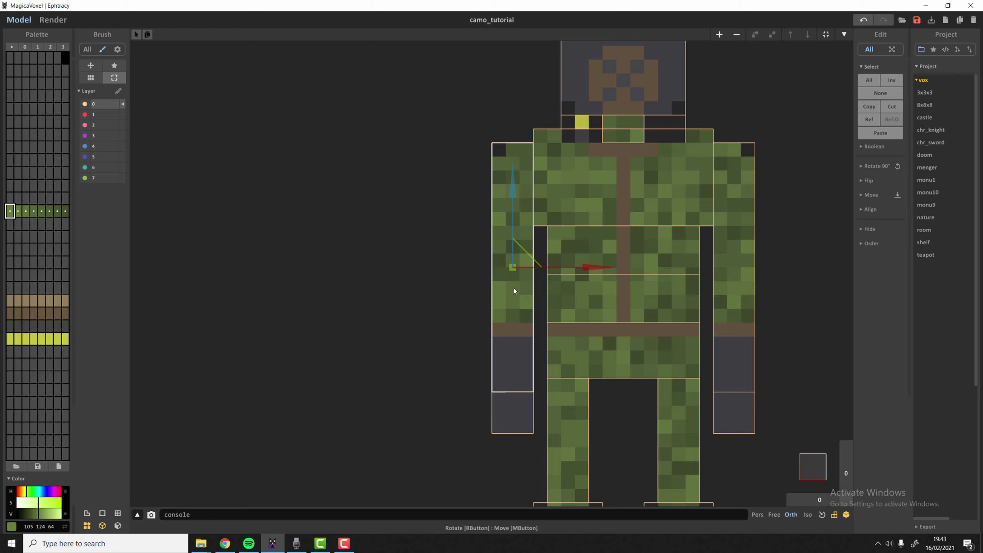
pyautogui.press('Tab')
pyautogui.press('Tab')
pyautogui.click(826, 34)
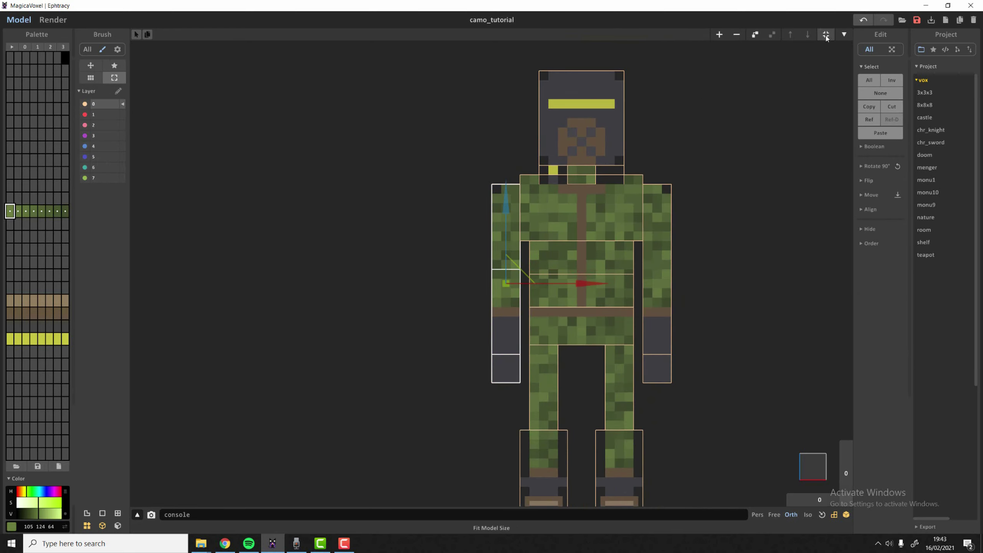
# Step: Try sliding the right upper arm outward from the shoulder and undo the move
pyautogui.click(492, 208)
pyautogui.click(501, 211)
pyautogui.moveTo(550, 226); pyautogui.dragTo(512, 227)
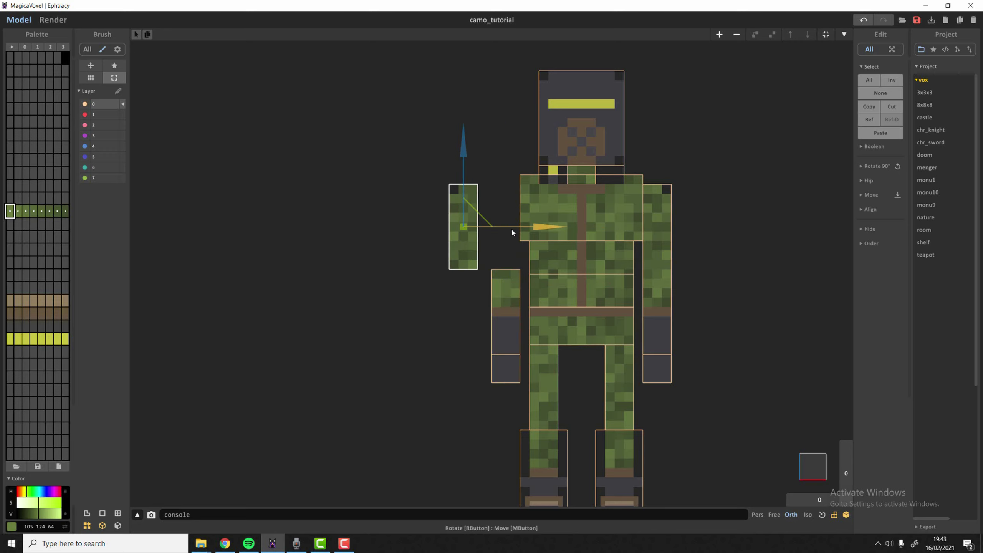
pyautogui.hotkey('ctrl', 'z')
# Step: Slide the right forearm outward, then cut the left arm's lower half at the same height and paste it in place as its own object
pyautogui.click(508, 285)
pyautogui.moveTo(559, 314)
pyautogui.mouseDown()
pyautogui.moveTo(538, 315)
pyautogui.moveTo(548, 315)
pyautogui.mouseUp()
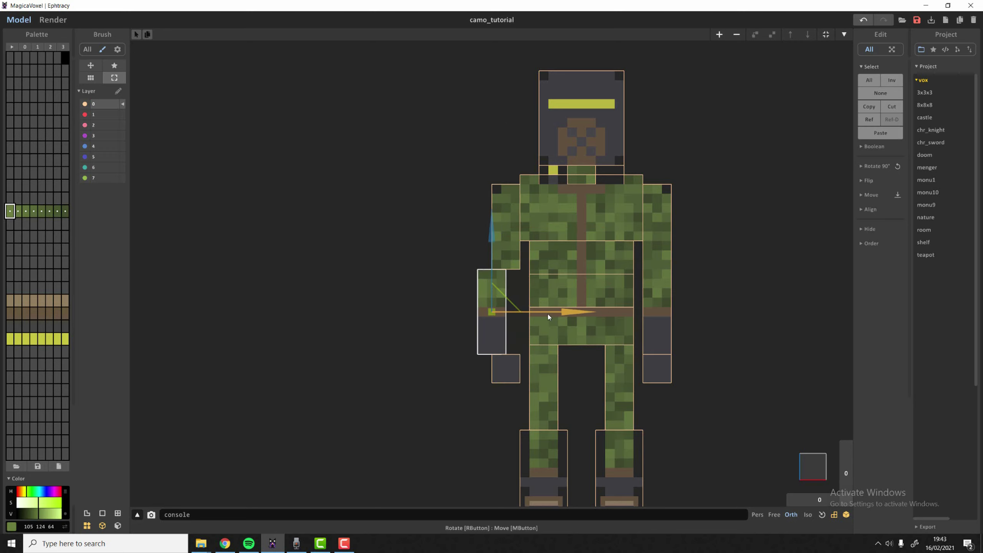
pyautogui.click(668, 288)
pyautogui.press('Tab')
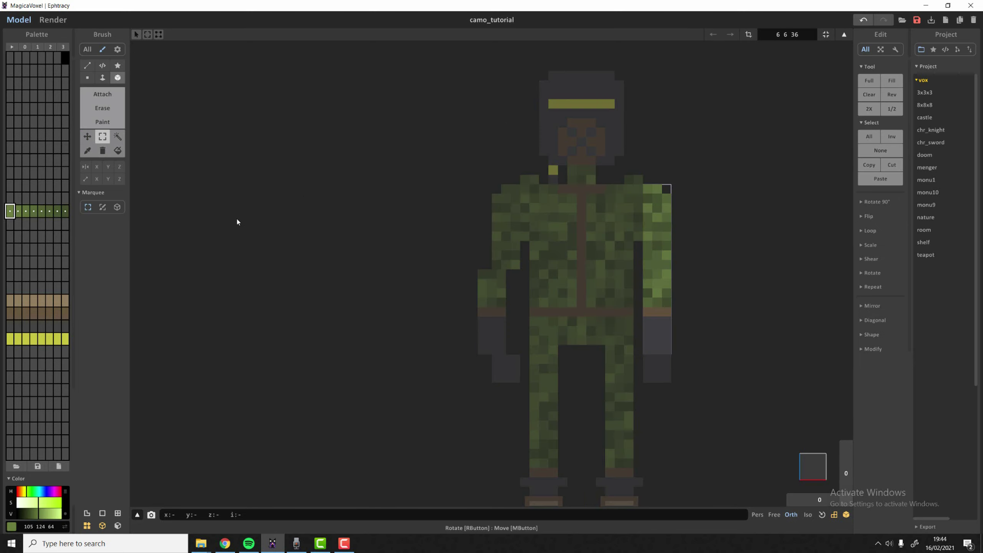
pyautogui.moveTo(740, 376); pyautogui.dragTo(428, 272)
pyautogui.press('Tab')
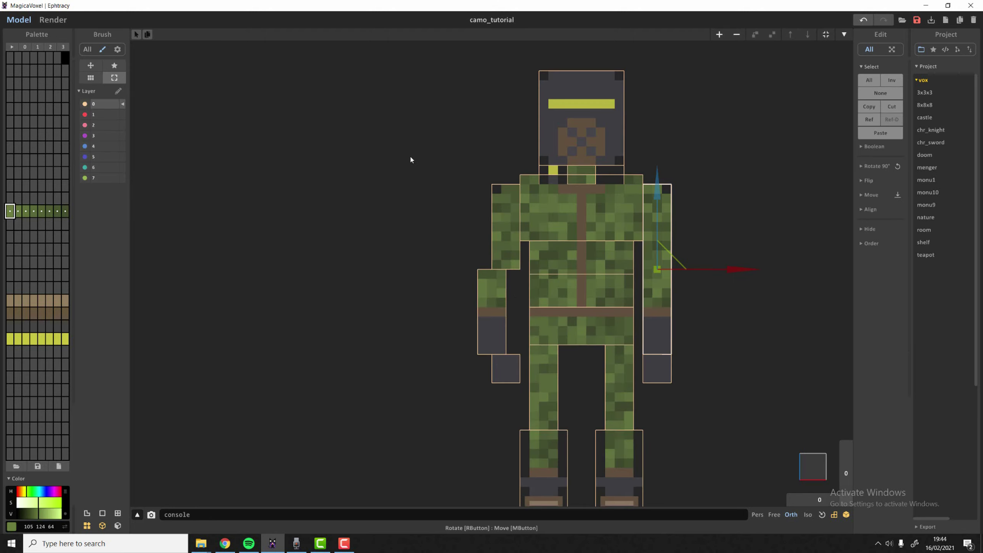
# Step: Move the right forearm back in line under the upper arm and fit the bounding boxes of all the character's objects
pyautogui.click(503, 306)
pyautogui.moveTo(547, 316); pyautogui.dragTo(549, 316)
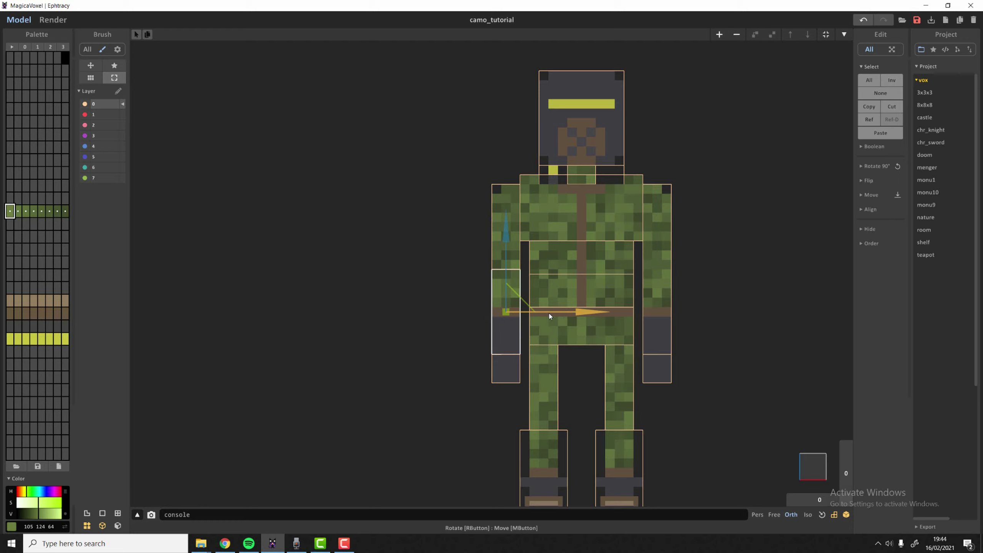
pyautogui.scroll(-4, 443, 110)
pyautogui.moveTo(401, 60); pyautogui.dragTo(736, 506)
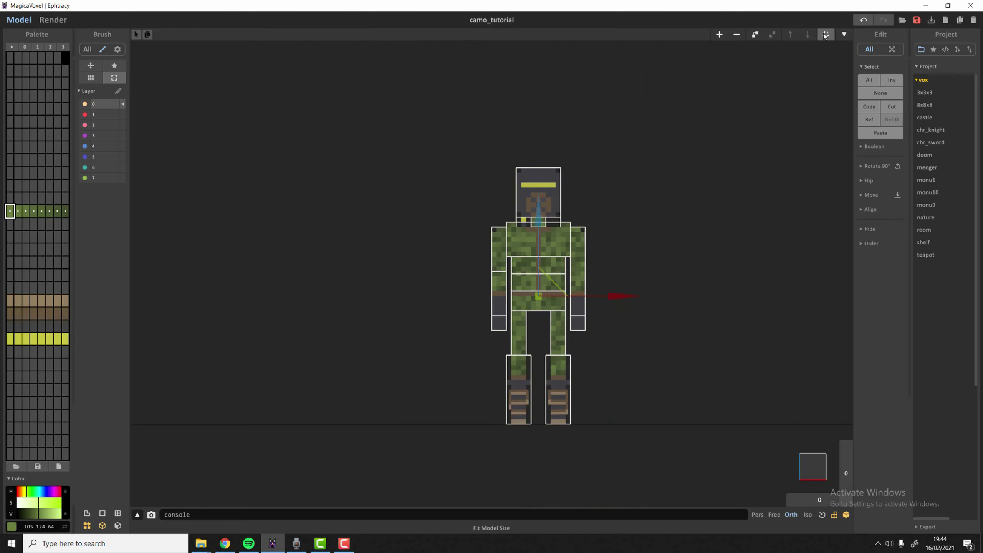
# Step: Try raising the head object above the body and undo the move
pyautogui.moveTo(601, 261); pyautogui.dragTo(581, 266, button='right')
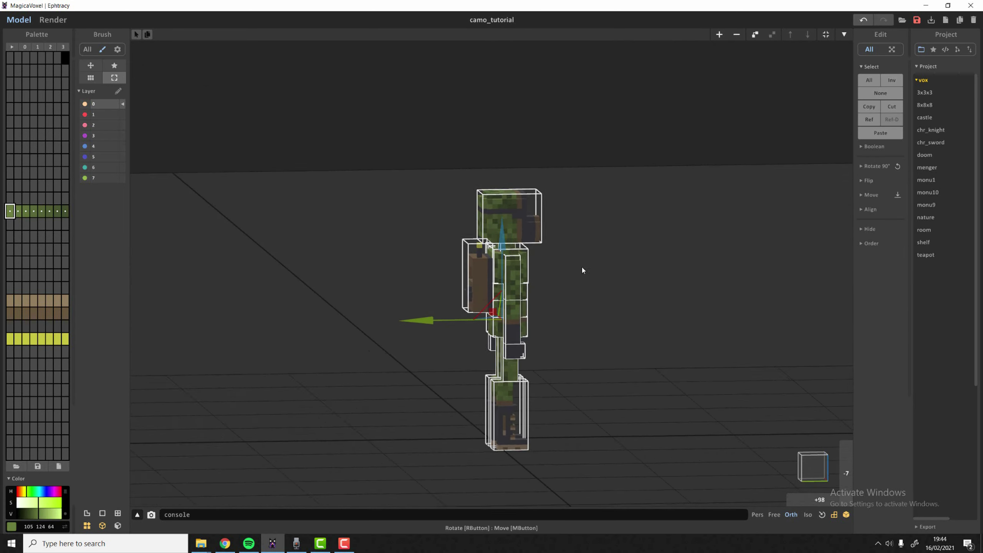
pyautogui.scroll(5, 533, 161)
pyautogui.click(533, 160)
pyautogui.moveTo(533, 163); pyautogui.dragTo(578, 204, button='right')
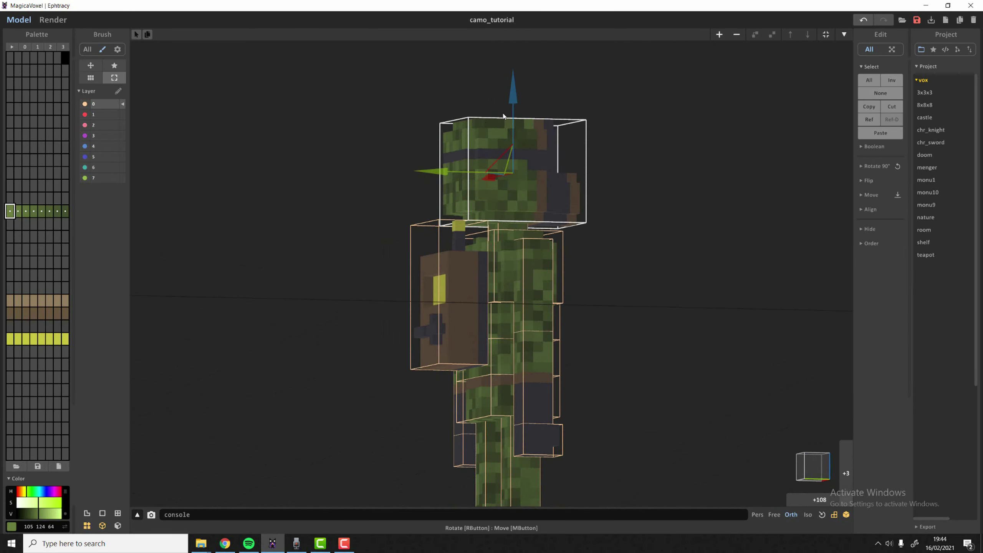
pyautogui.moveTo(512, 96); pyautogui.dragTo(511, 82)
pyautogui.moveTo(511, 82); pyautogui.dragTo(528, 177, button='right')
pyautogui.hotkey('ctrl', 'z')
# Step: Cut the toe section, about 5 voxels long, off the character's right boot and paste it in place as its own object
pyautogui.scroll(-3, 580, 229)
pyautogui.moveTo(623, 246); pyautogui.dragTo(601, 283, button='right')
pyautogui.moveTo(601, 283); pyautogui.dragTo(545, 182, button='middle')
pyautogui.moveTo(545, 182); pyautogui.dragTo(604, 223, button='right')
pyautogui.moveTo(821, 499); pyautogui.dragTo(850, 455)
pyautogui.scroll(6, 455, 329)
pyautogui.click(449, 442)
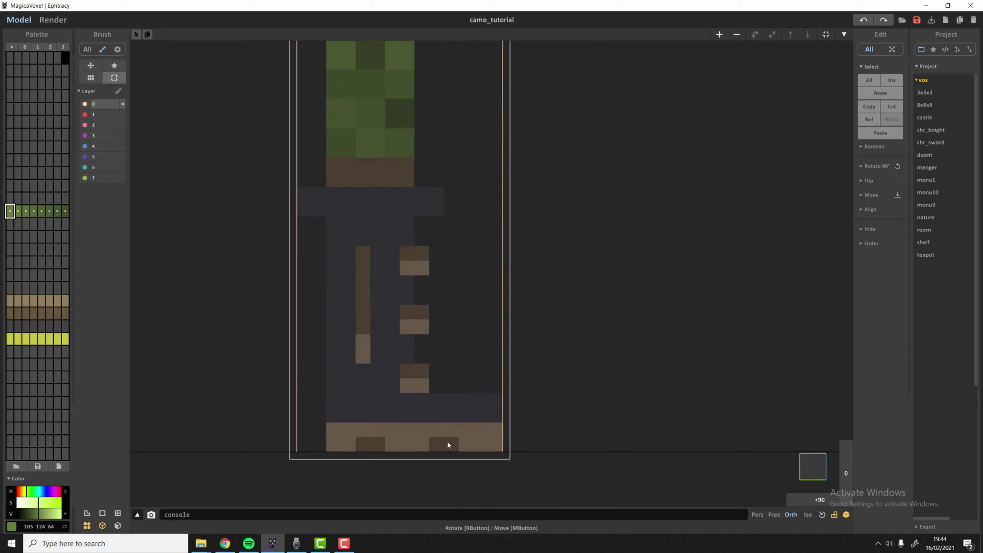
pyautogui.scroll(-1, 470, 395)
pyautogui.press('Tab')
pyautogui.moveTo(538, 315); pyautogui.dragTo(450, 446)
pyautogui.press('Delete')
pyautogui.press('Tab')
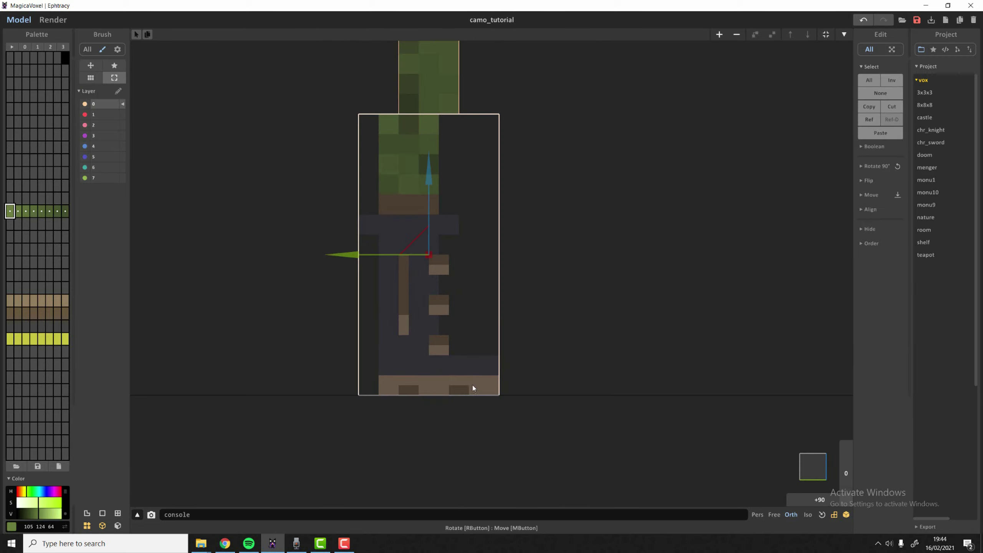
pyautogui.press('Tab')
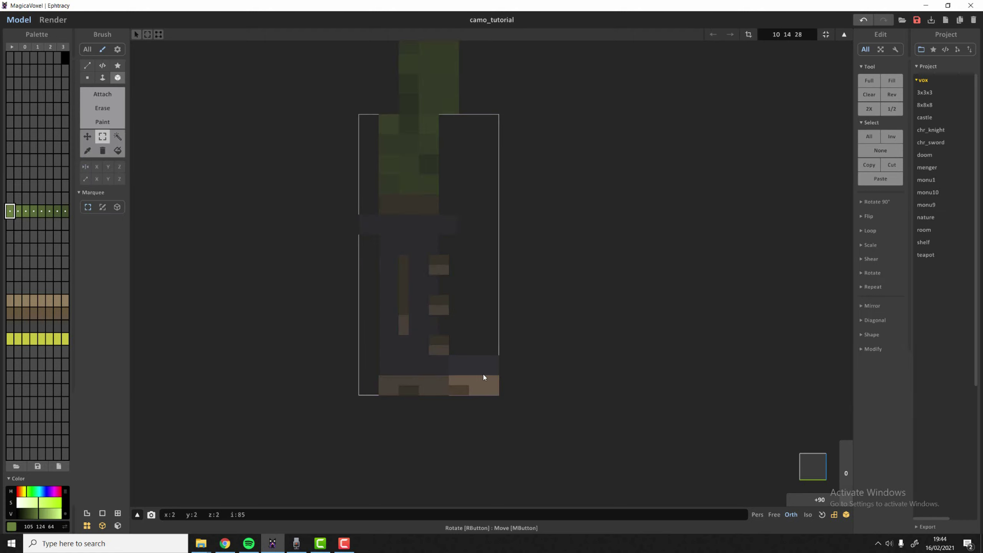
pyautogui.press('Tab')
# Step: Cut the toe section off the left boot and paste it in place as its own object
pyautogui.moveTo(851, 478); pyautogui.dragTo(850, 489)
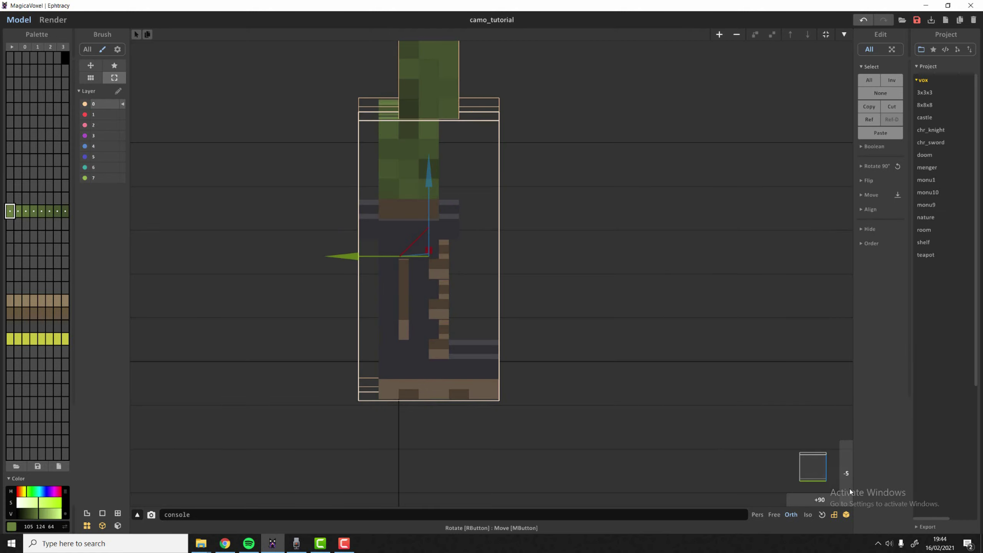
pyautogui.press('Tab')
pyautogui.moveTo(481, 346)
pyautogui.mouseDown()
pyautogui.moveTo(480, 417)
pyautogui.moveTo(453, 448)
pyautogui.mouseUp()
pyautogui.press('Tab')
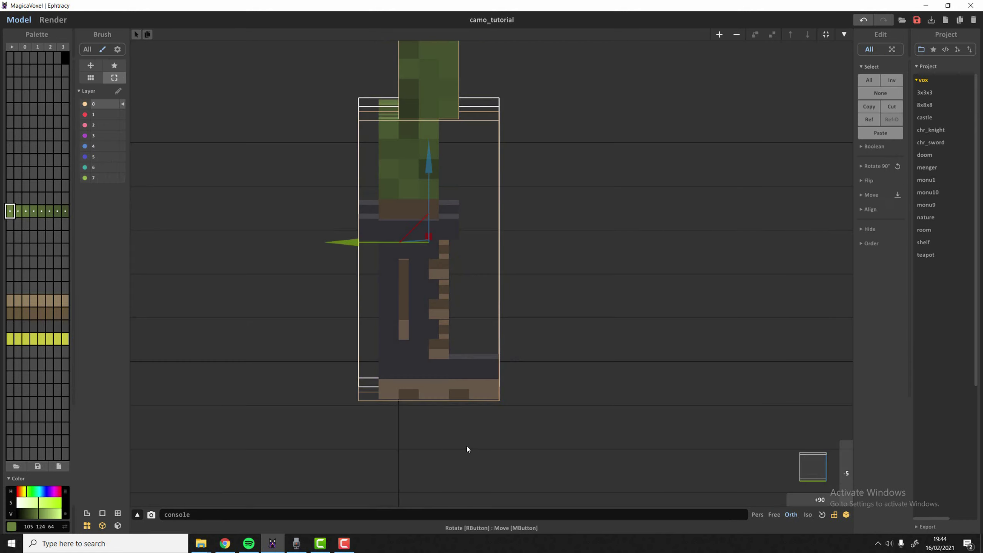
# Step: Select all the character's objects and fit their bounding boxes to their voxels
pyautogui.moveTo(594, 376); pyautogui.dragTo(256, 410, button='right')
pyautogui.scroll(-5, 256, 409)
pyautogui.moveTo(292, 409); pyautogui.dragTo(717, 39)
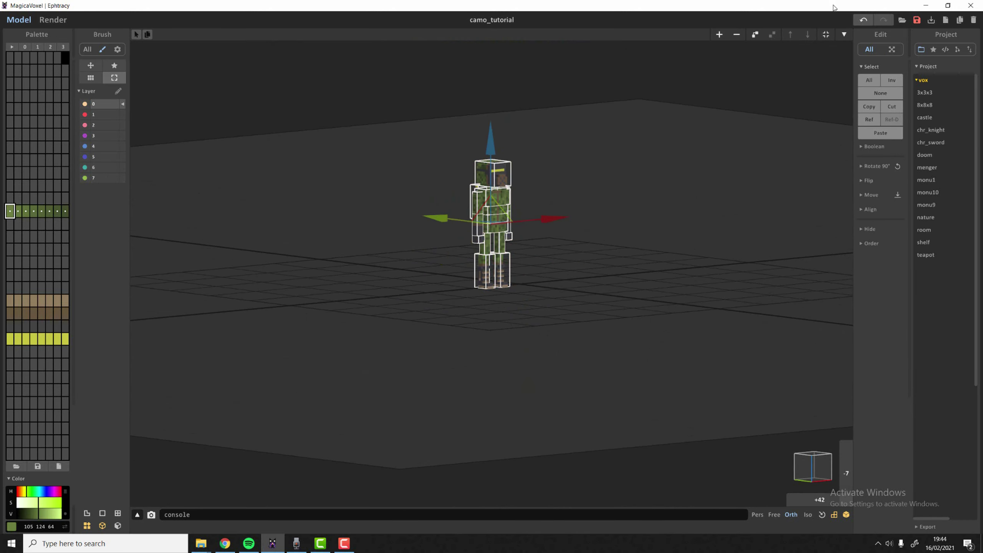
pyautogui.click(826, 35)
# Step: Inspect the separated body parts from several angles and save the project
pyautogui.scroll(7, 506, 314)
pyautogui.moveTo(492, 325); pyautogui.dragTo(515, 333, button='right')
pyautogui.scroll(-4, 516, 333)
pyautogui.moveTo(461, 321); pyautogui.dragTo(493, 311, button='right')
pyautogui.moveTo(492, 311); pyautogui.dragTo(510, 387, button='middle')
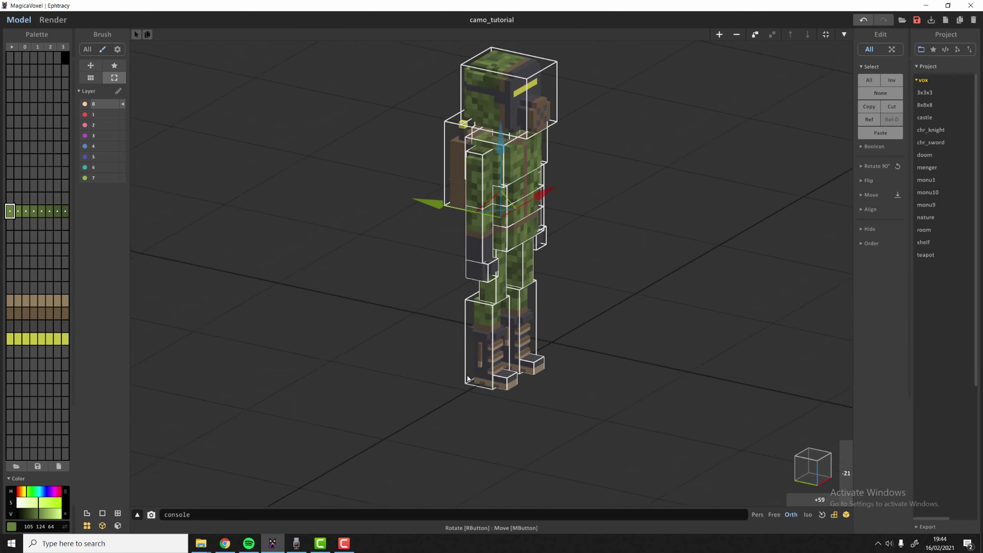
pyautogui.scroll(3, 509, 387)
pyautogui.moveTo(510, 387); pyautogui.dragTo(600, 251, button='right')
pyautogui.scroll(-2, 432, 354)
pyautogui.scroll(3, 498, 199)
pyautogui.scroll(-2, 406, 283)
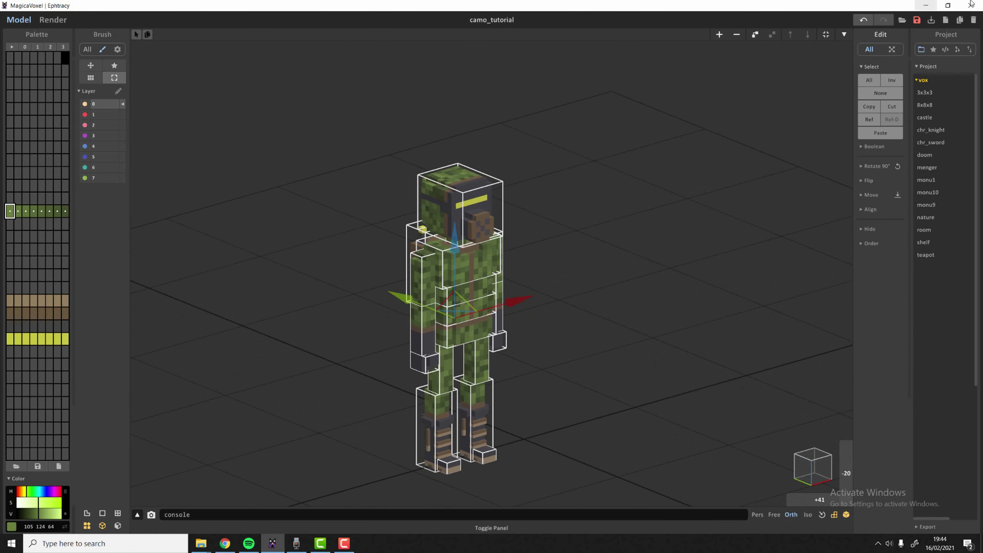
pyautogui.click(918, 21)
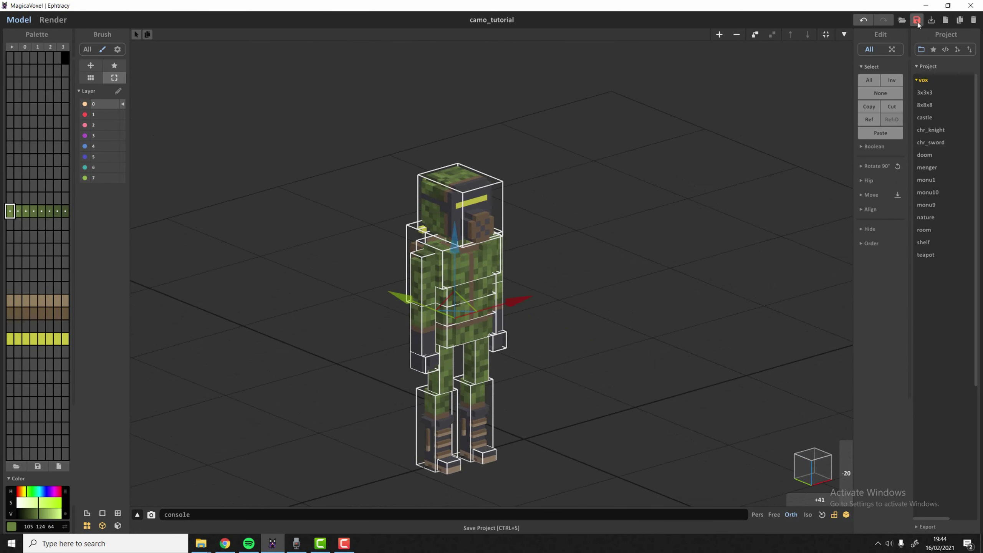
# Step: Open the upper torso object and paint over the stray brown voxels inside its neck ring with a sampled camo green
pyautogui.moveTo(528, 237); pyautogui.dragTo(497, 250, button='right')
pyautogui.scroll(2, 457, 262)
pyautogui.click(451, 264)
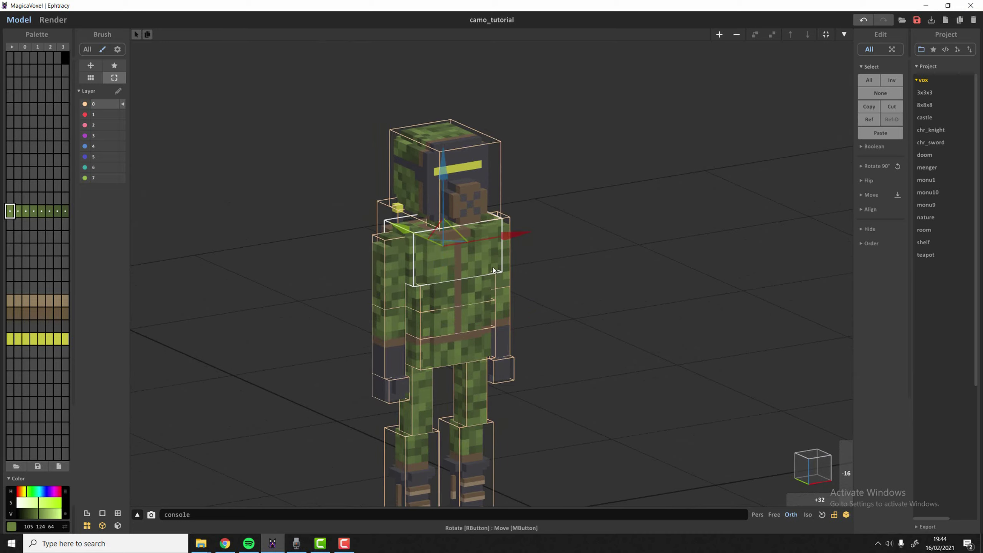
pyautogui.press('Tab')
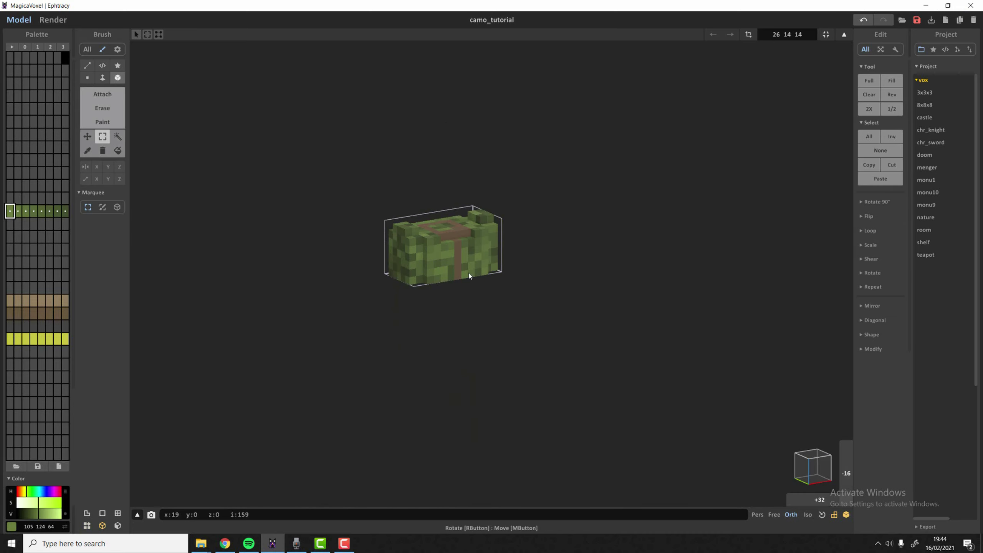
pyautogui.moveTo(470, 256); pyautogui.dragTo(480, 258, button='right')
pyautogui.moveTo(480, 258); pyautogui.dragTo(507, 270, button='middle')
pyautogui.scroll(4, 507, 271)
pyautogui.moveTo(506, 283); pyautogui.dragTo(451, 321, button='right')
pyautogui.scroll(2, 397, 293)
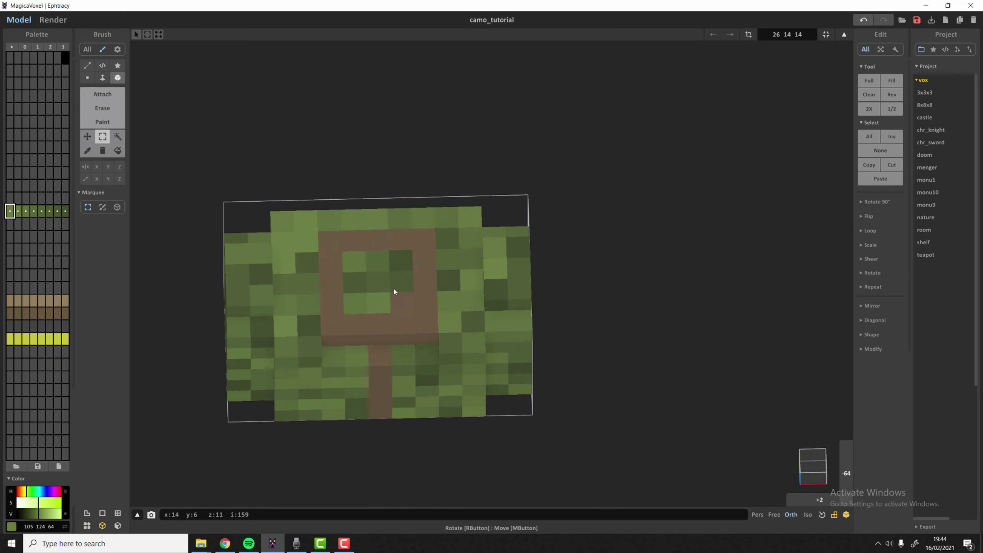
pyautogui.press('t')
pyautogui.keyDown('alt'); pyautogui.click(348, 257); pyautogui.keyUp('alt')
pyautogui.press('g')
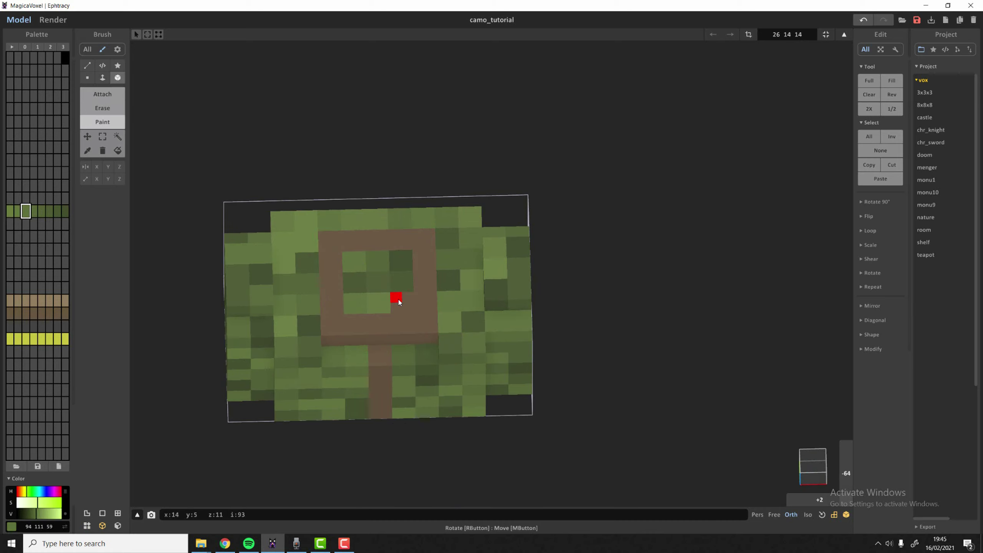
pyautogui.moveTo(397, 299); pyautogui.dragTo(407, 309)
# Step: Paint over the brown voxels on the upper torso's underside with sampled camo greens and leave the object
pyautogui.moveTo(438, 314); pyautogui.dragTo(430, 182, button='right')
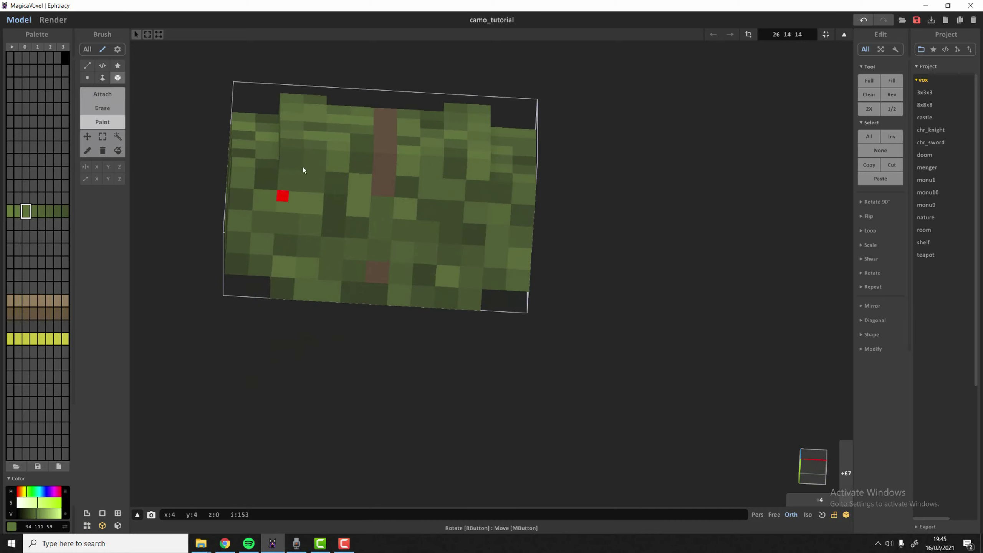
pyautogui.keyDown('alt'); pyautogui.click(360, 193); pyautogui.keyUp('alt')
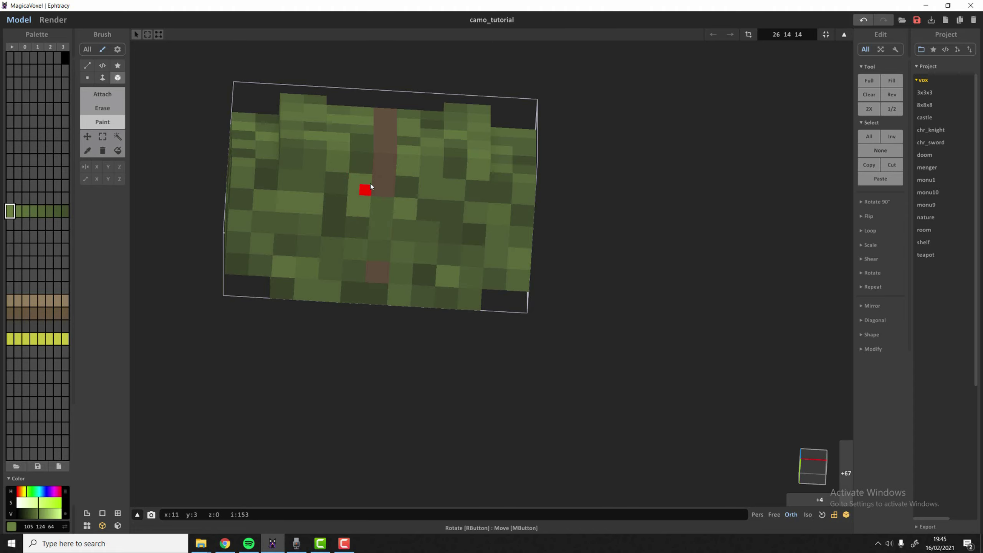
pyautogui.click(387, 189)
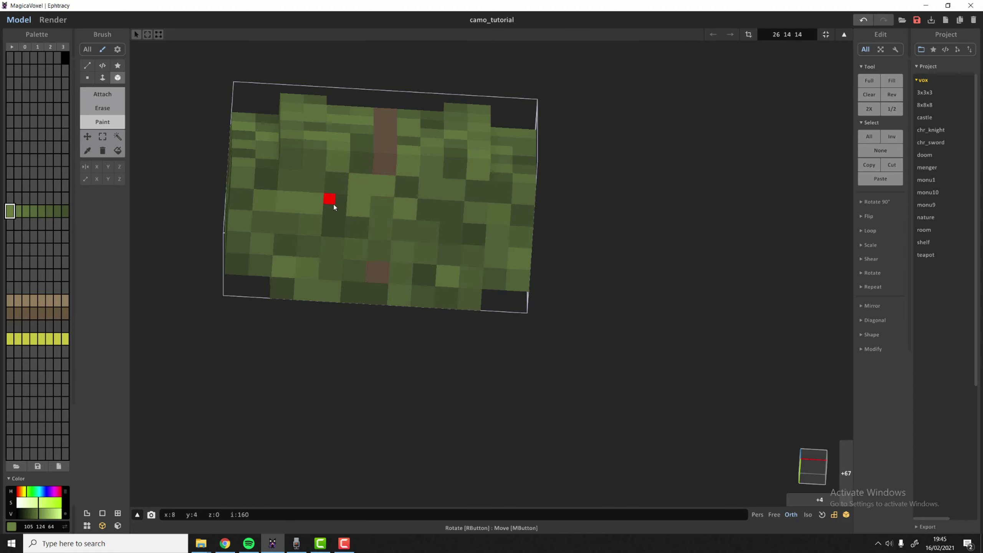
pyautogui.keyDown('alt'); pyautogui.click(313, 219); pyautogui.keyUp('alt')
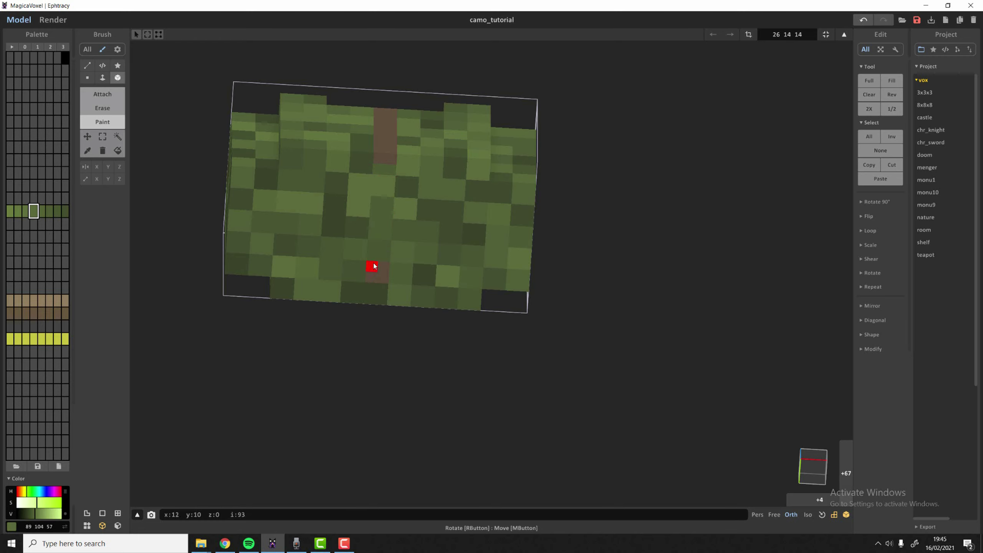
pyautogui.press('Tab')
# Step: Open the middle torso section and recolour the stray brown voxel on its top face with sampled camo greens
pyautogui.moveTo(430, 269); pyautogui.dragTo(460, 429, button='right')
pyautogui.click(453, 331)
pyautogui.press('Tab')
pyautogui.keyDown('alt'); pyautogui.click(392, 297); pyautogui.keyUp('alt')
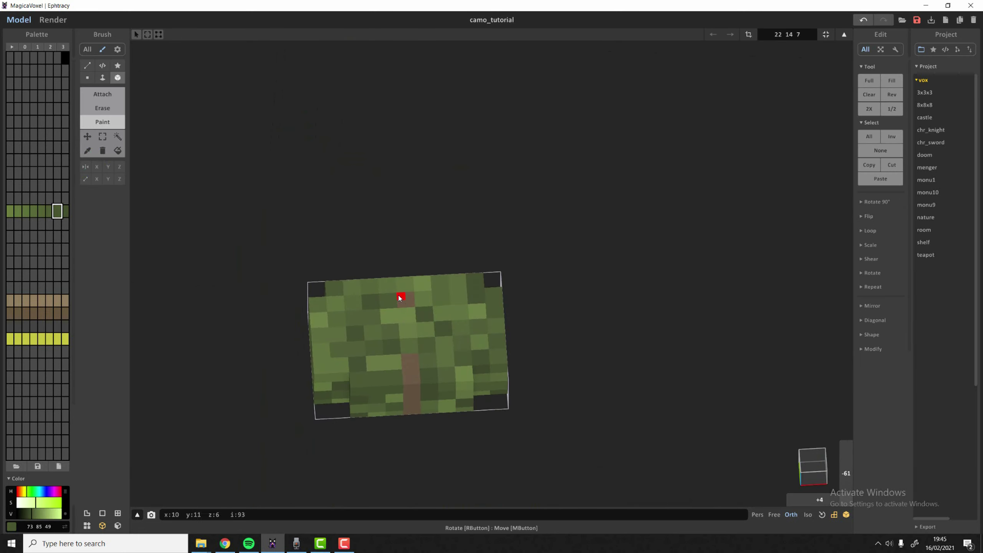
pyautogui.keyDown('alt'); pyautogui.click(408, 313); pyautogui.keyUp('alt')
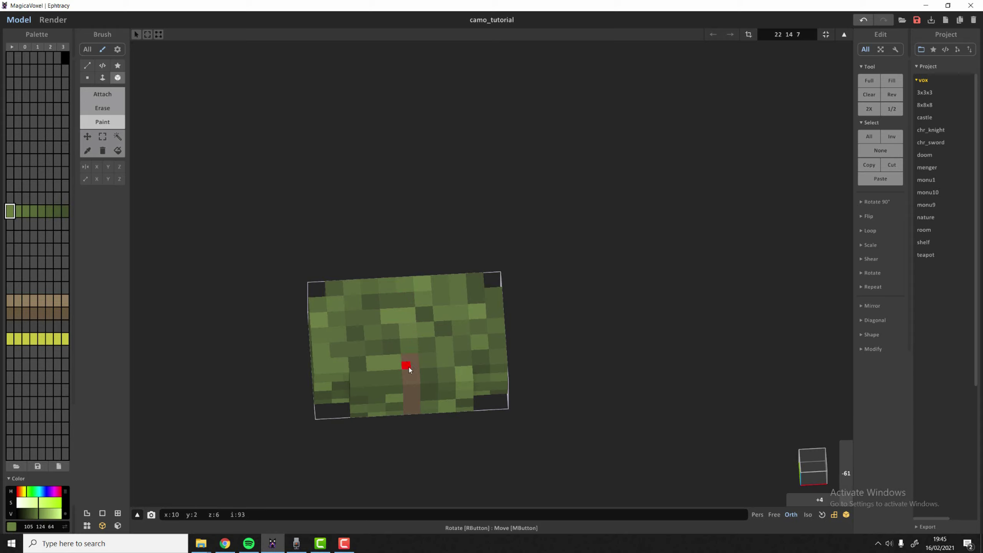
# Step: Recolour the brown voxels on the middle torso section's underside with sampled camo greens and return to the full character
pyautogui.moveTo(424, 383); pyautogui.dragTo(395, 290, button='right')
pyautogui.keyDown('alt'); pyautogui.click(398, 286); pyautogui.keyUp('alt')
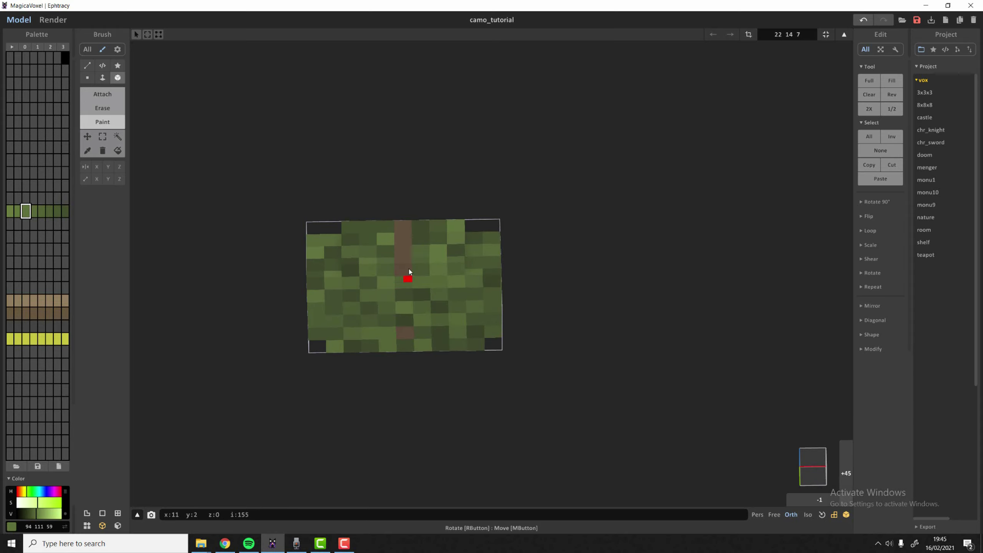
pyautogui.keyDown('alt'); pyautogui.click(409, 286); pyautogui.keyUp('alt')
pyautogui.keyDown('alt'); pyautogui.click(401, 275); pyautogui.keyUp('alt')
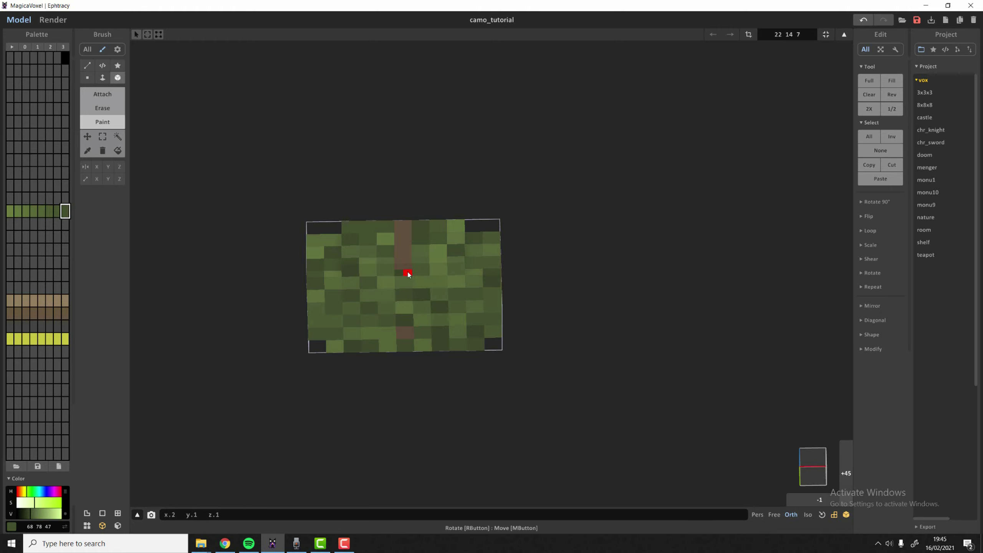
pyautogui.keyDown('alt'); pyautogui.click(401, 332); pyautogui.keyUp('alt')
pyautogui.press('Tab')
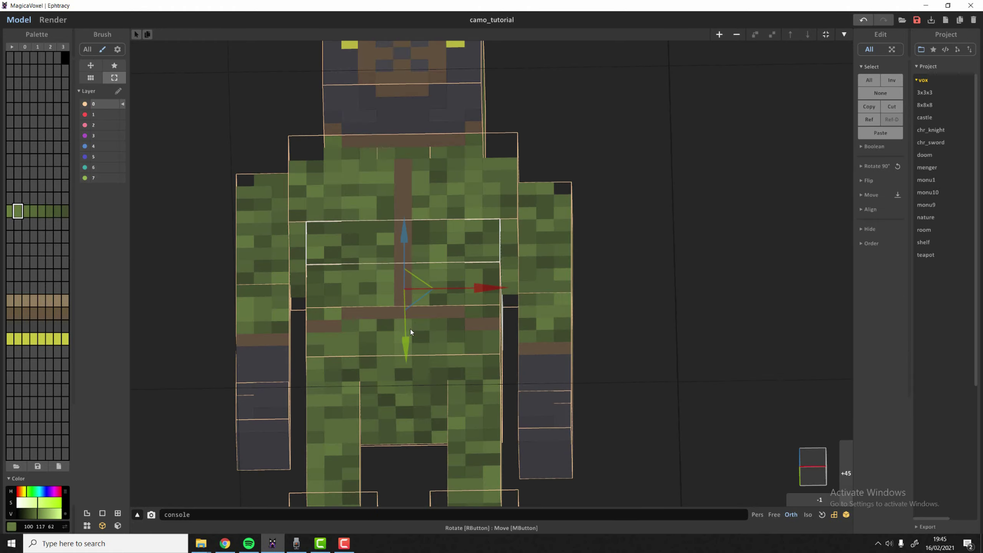
# Step: Examine the lower torso, leg and boot objects individually for stray voxels on their cut faces
pyautogui.press('Tab')
pyautogui.moveTo(486, 345); pyautogui.dragTo(505, 341, button='right')
pyautogui.press('Tab')
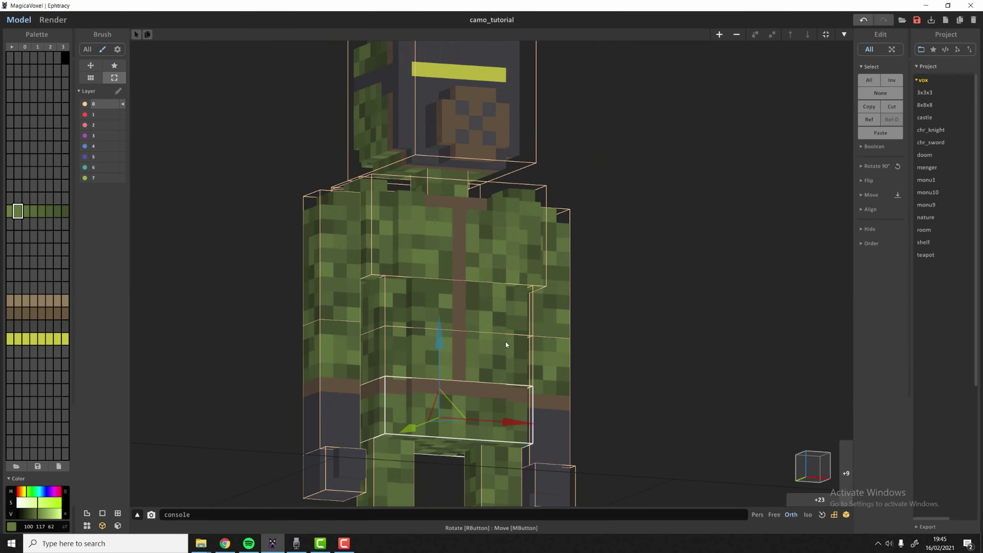
pyautogui.moveTo(505, 341); pyautogui.dragTo(471, 222, button='middle')
pyautogui.moveTo(471, 225); pyautogui.dragTo(556, 316, button='right')
pyautogui.moveTo(556, 315); pyautogui.dragTo(550, 173, button='middle')
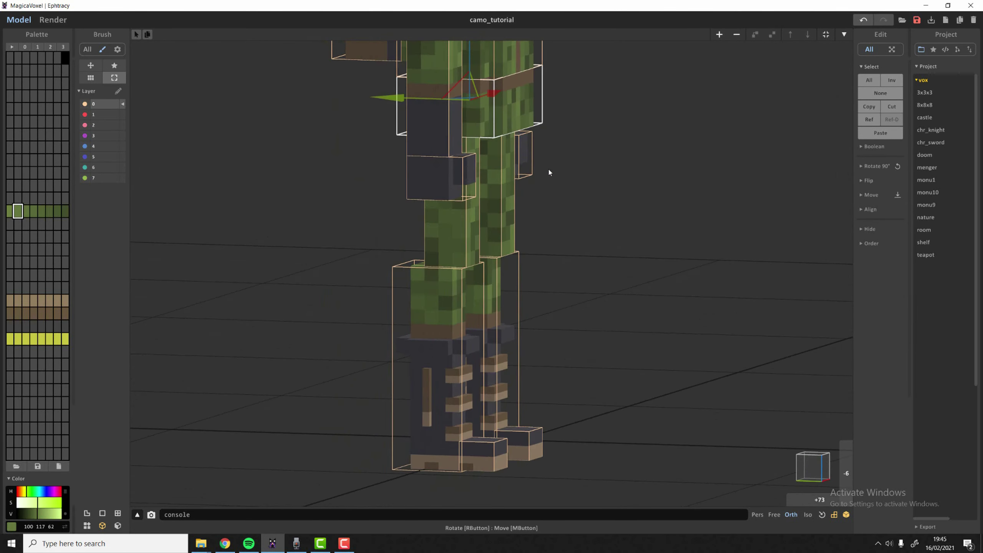
pyautogui.click(444, 322)
pyautogui.press('Tab')
pyautogui.moveTo(509, 336); pyautogui.dragTo(512, 306, button='right')
pyautogui.press('Tab')
pyautogui.click(441, 369)
pyautogui.press('Tab')
pyautogui.press('Tab')
pyautogui.scroll(-4, 481, 251)
pyautogui.scroll(2, 410, 217)
pyautogui.moveTo(404, 212); pyautogui.dragTo(429, 269, button='middle')
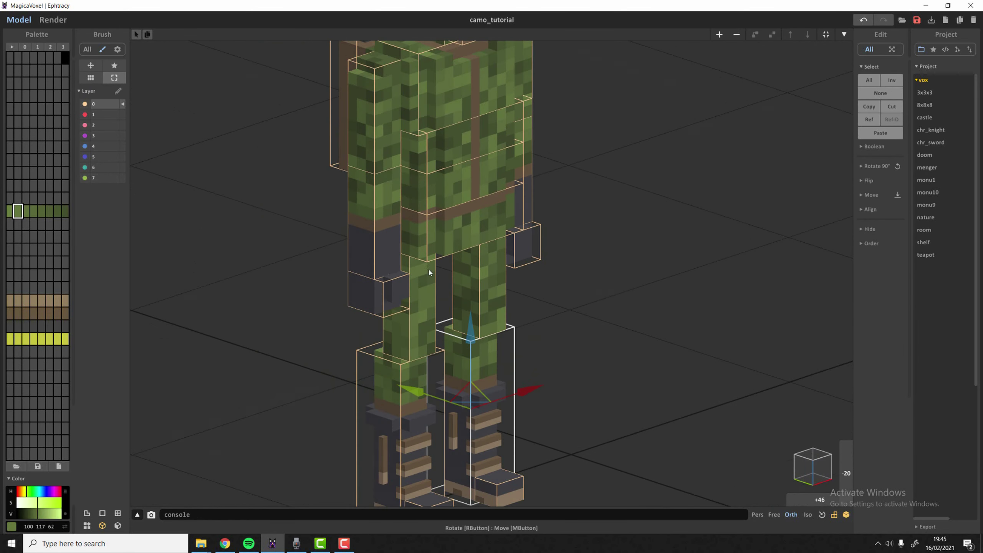
# Step: Check the right hand object on its own and save the project
pyautogui.click(382, 293)
pyautogui.press('Tab')
pyautogui.moveTo(380, 294); pyautogui.dragTo(388, 315, button='right')
pyautogui.press('Tab')
pyautogui.scroll(-4, 430, 268)
pyautogui.moveTo(438, 263); pyautogui.dragTo(412, 218, button='right')
pyautogui.moveTo(412, 218); pyautogui.dragTo(411, 247, button='middle')
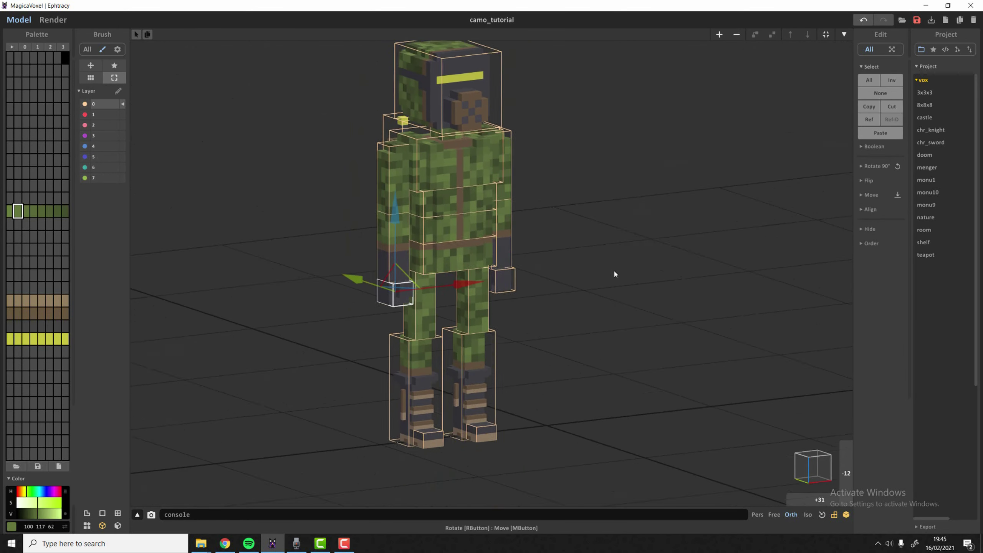
pyautogui.moveTo(614, 271); pyautogui.dragTo(600, 325, button='middle')
pyautogui.click(917, 20)
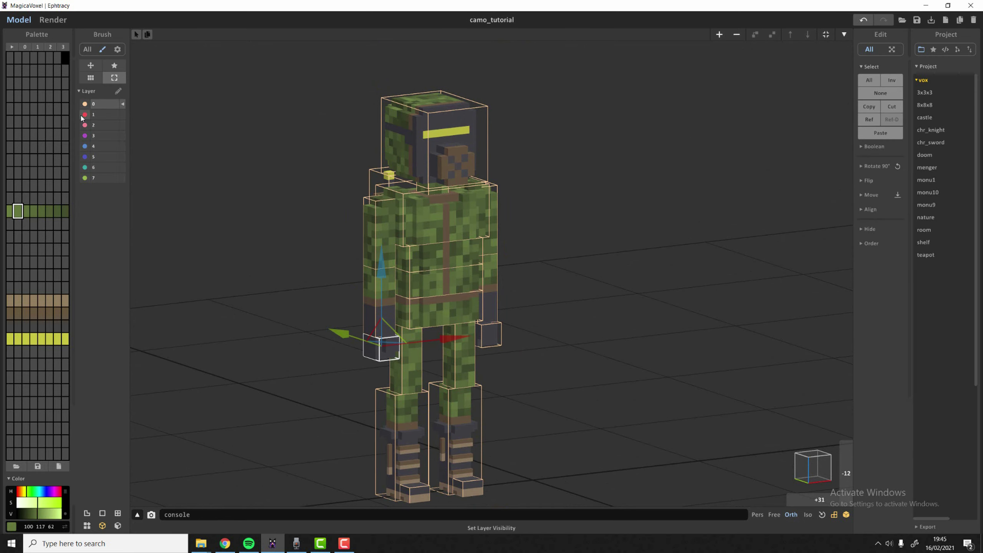
# Step: Add a new 40 × 40 × 40 object beside the character and draw a solid green block in it
pyautogui.scroll(-3, 412, 237)
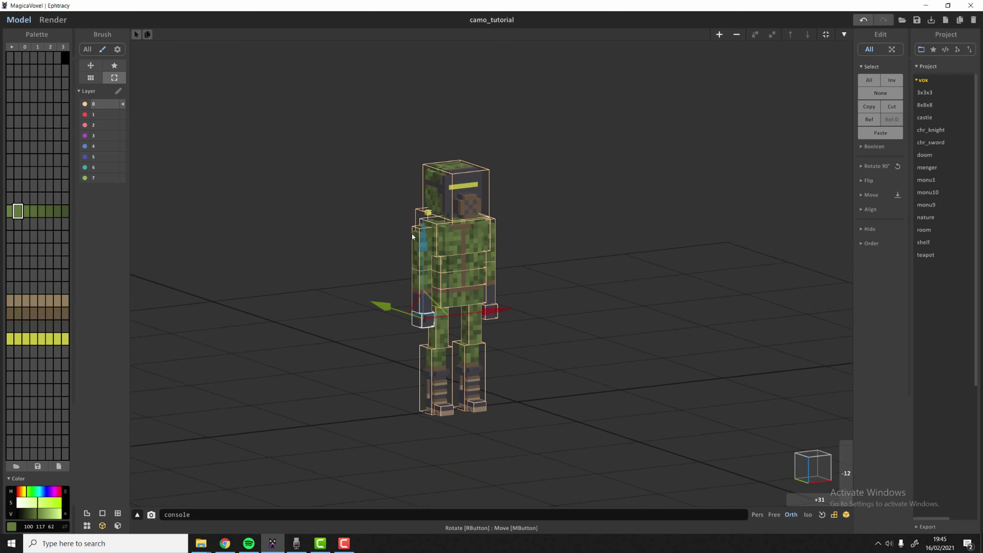
pyautogui.hotkey('shift', 'a')
pyautogui.press('Tab')
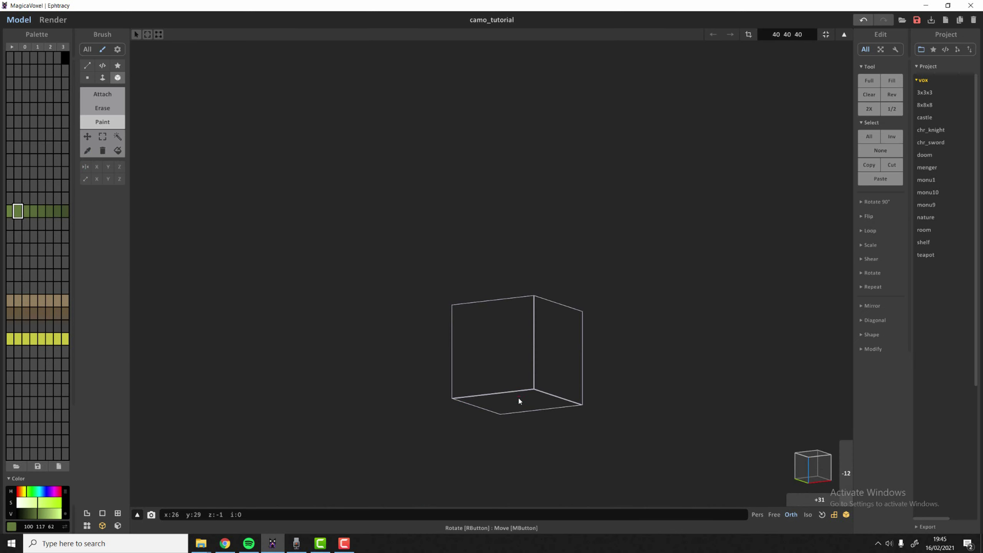
pyautogui.press('t')
pyautogui.moveTo(518, 399); pyautogui.dragTo(515, 315)
pyautogui.press('Tab')
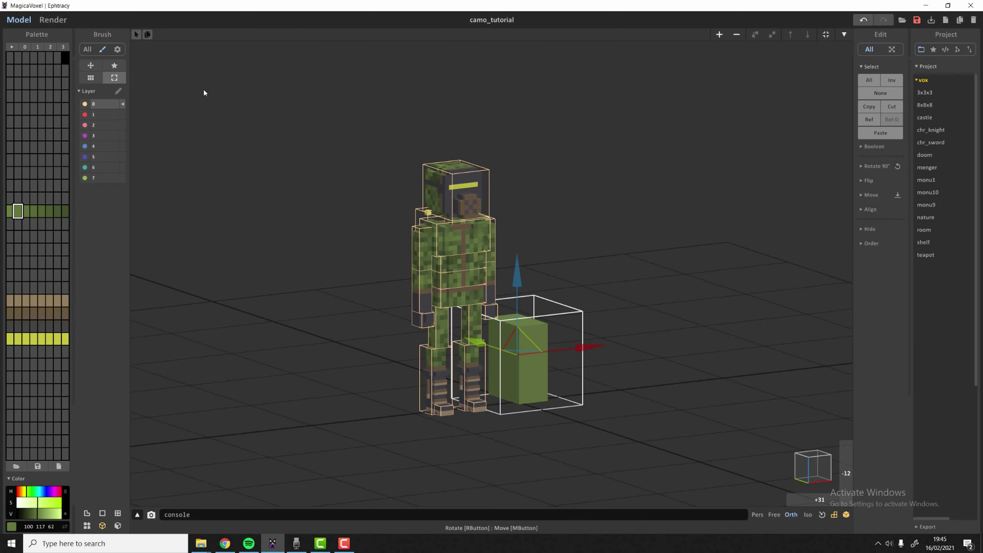
# Step: Assign the green block to layer 1 and turn that layer's visibility off and on again
pyautogui.click(85, 115)
pyautogui.click(282, 143)
pyautogui.scroll(-3, 282, 144)
pyautogui.click(85, 117)
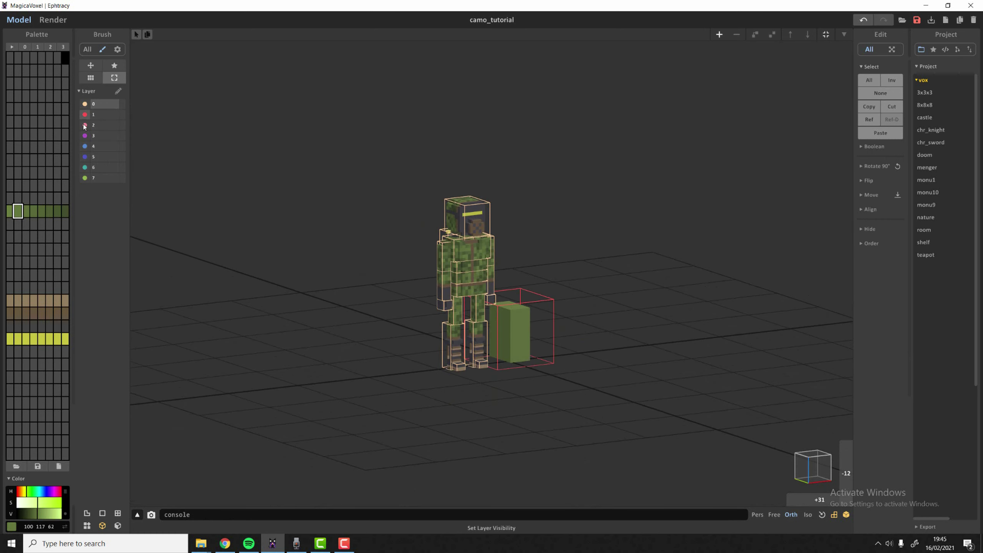
pyautogui.click(85, 127)
pyautogui.click(85, 135)
pyautogui.click(86, 116)
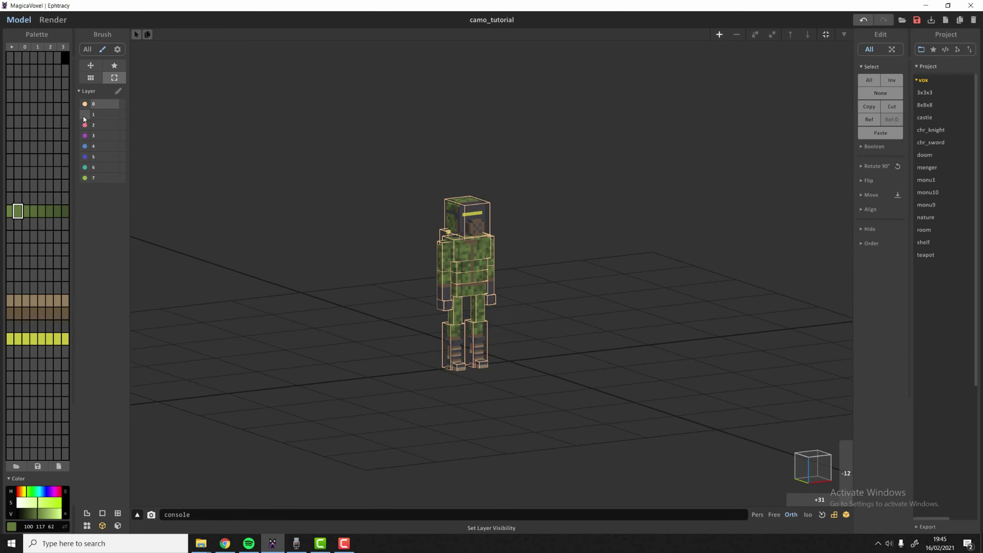
pyautogui.click(85, 116)
# Step: Delete the green block beside the character
pyautogui.scroll(1, 595, 297)
pyautogui.click(524, 337)
pyautogui.press('Delete')
pyautogui.scroll(-1, 430, 243)
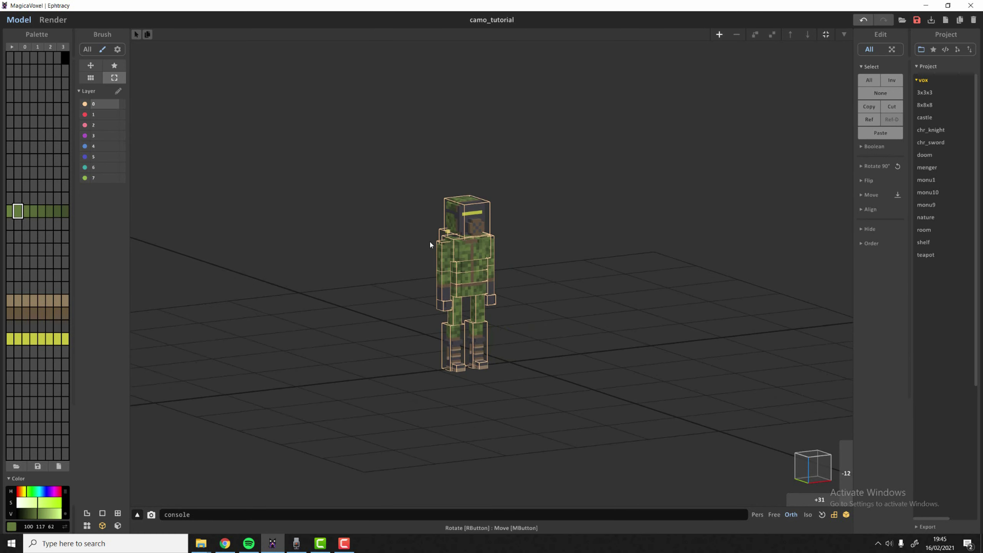
# Step: Select all of the character's objects and move them along the X axis onto the grid's centre line
pyautogui.scroll(3, 429, 244)
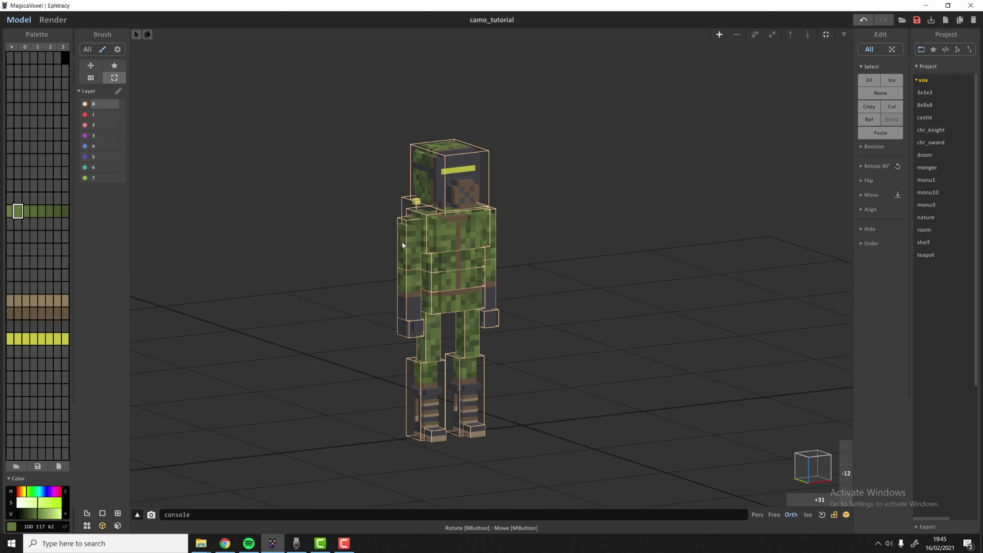
pyautogui.moveTo(402, 242); pyautogui.dragTo(348, 247, button='right')
pyautogui.moveTo(317, 109); pyautogui.dragTo(593, 482)
pyautogui.scroll(-3, 551, 338)
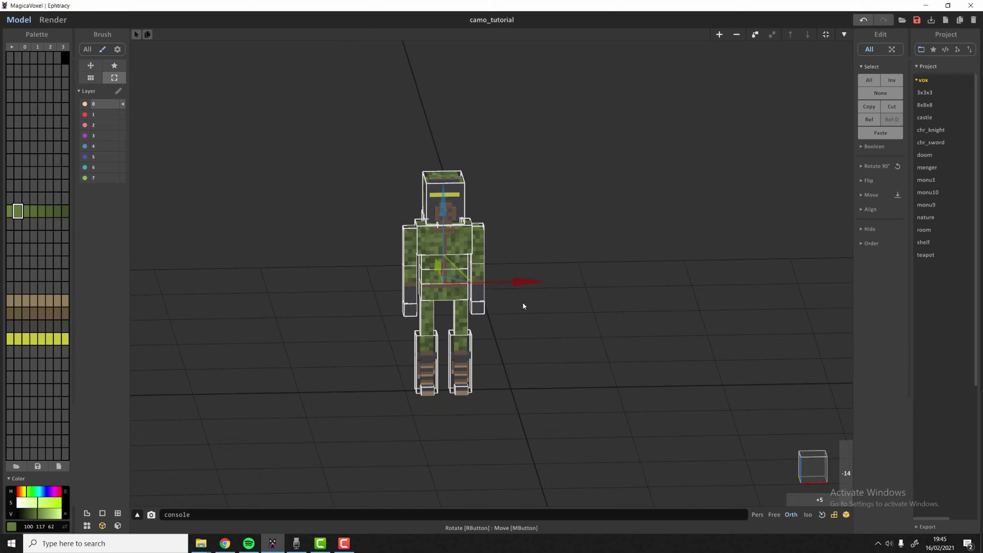
pyautogui.moveTo(531, 282); pyautogui.dragTo(586, 284)
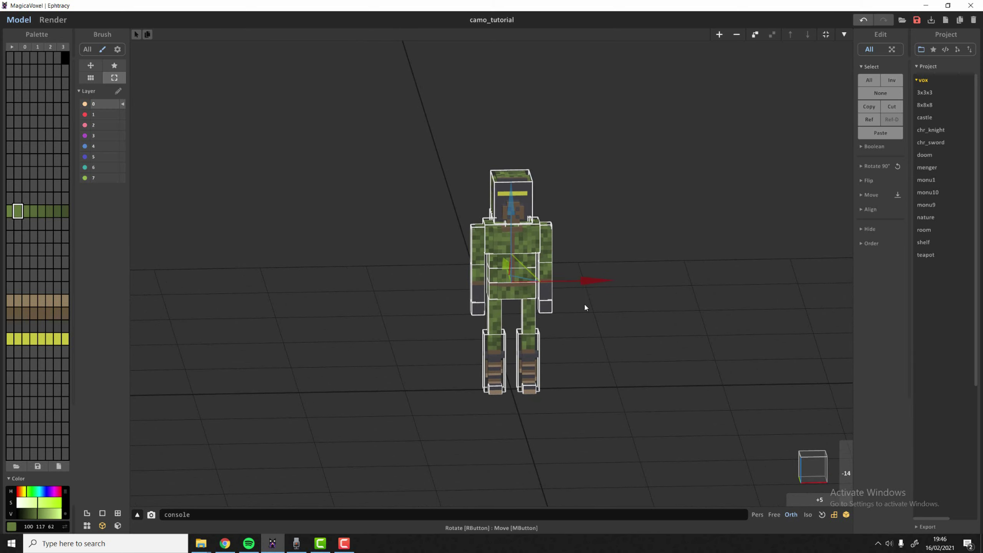
# Step: Align to a straight top view and nudge the whole character along the Y axis to centre it on the grid origin
pyautogui.moveTo(585, 307); pyautogui.dragTo(584, 408, button='right')
pyautogui.click(820, 503)
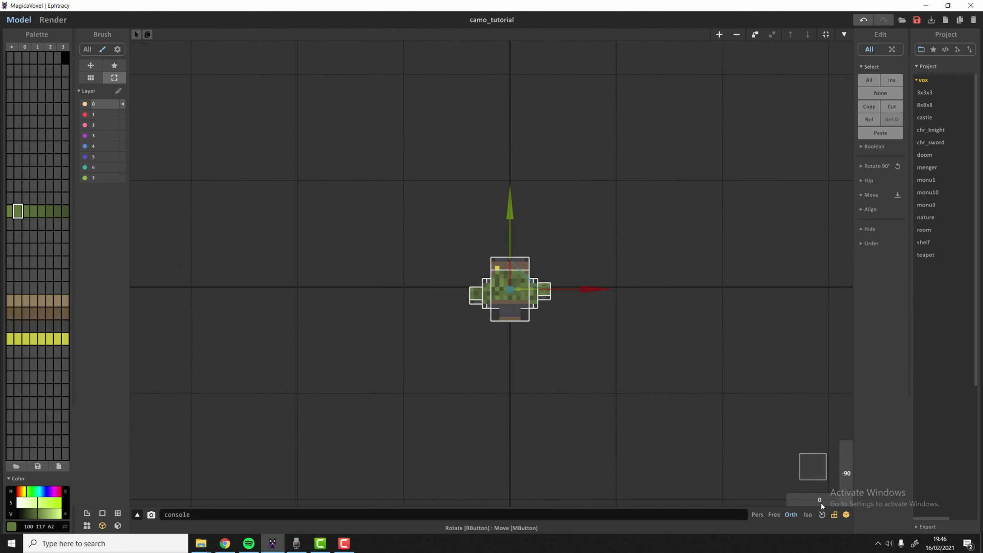
pyautogui.moveTo(511, 216); pyautogui.dragTo(511, 215)
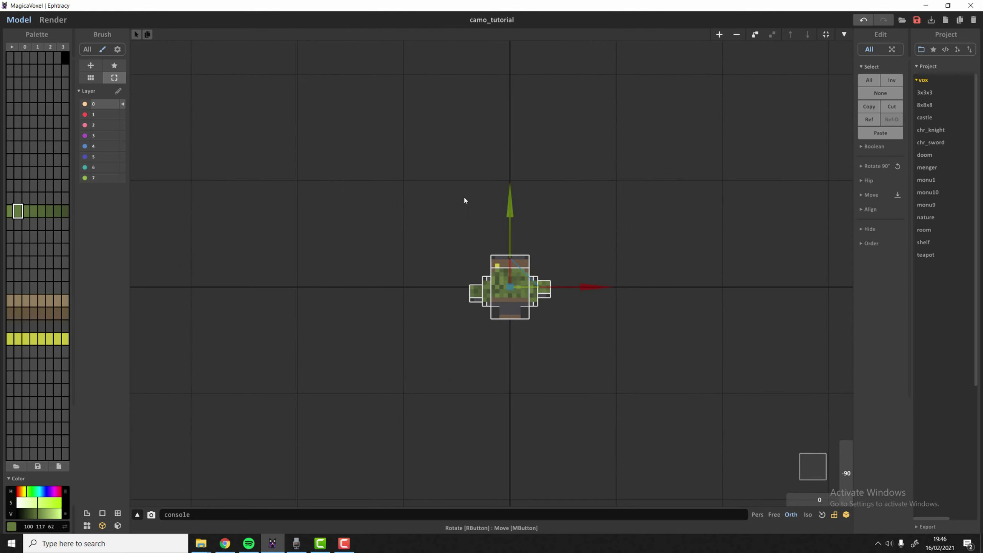
pyautogui.moveTo(821, 272); pyautogui.dragTo(597, 338, button='right')
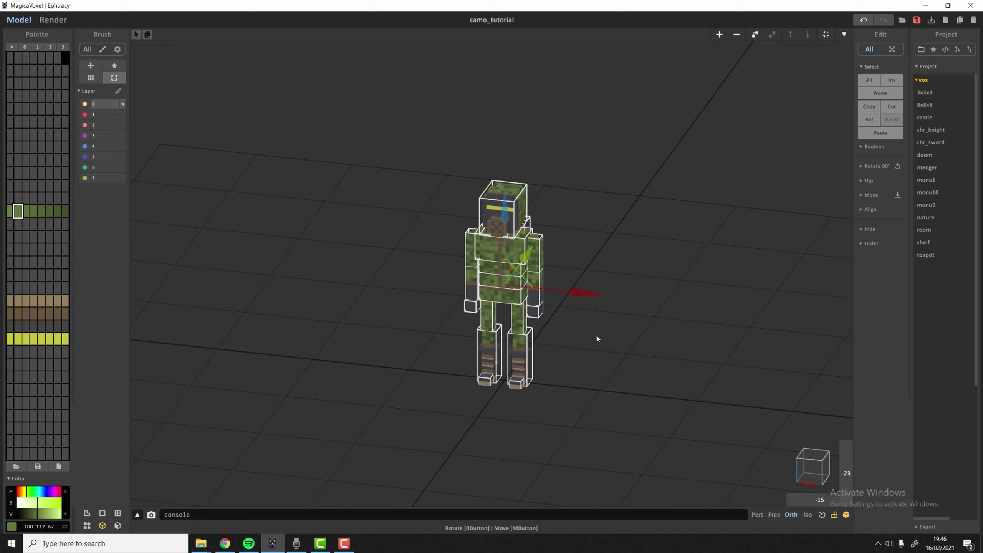
pyautogui.moveTo(597, 336); pyautogui.dragTo(542, 312, button='right')
pyautogui.scroll(4, 624, 317)
pyautogui.scroll(-2, 542, 311)
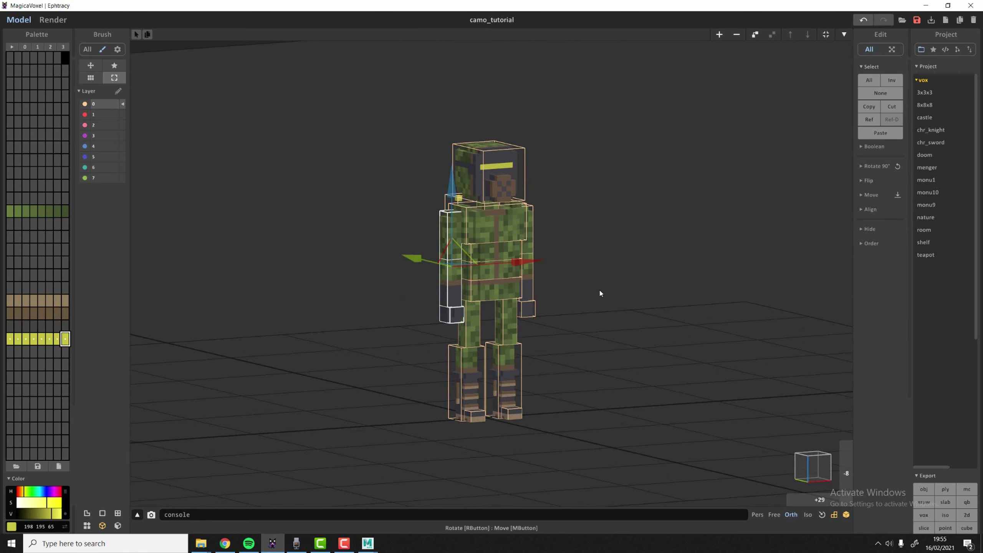
# Step: In a straight front view, rotate the arm under the yellow shoulder detail 90° about Y and position it horizontally at the shoulder
pyautogui.moveTo(616, 288); pyautogui.dragTo(590, 298, button='right')
pyautogui.scroll(2, 589, 299)
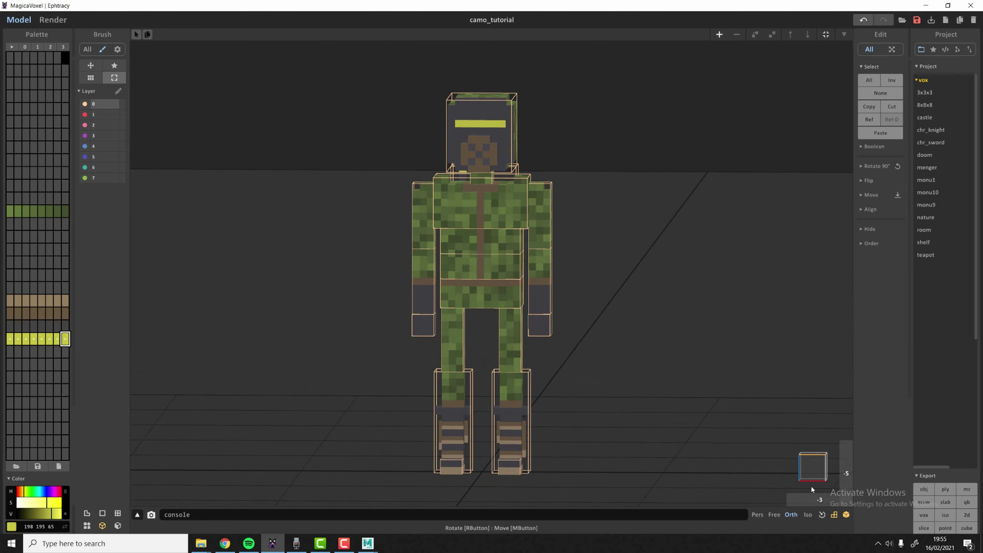
pyautogui.moveTo(817, 501); pyautogui.dragTo(844, 466)
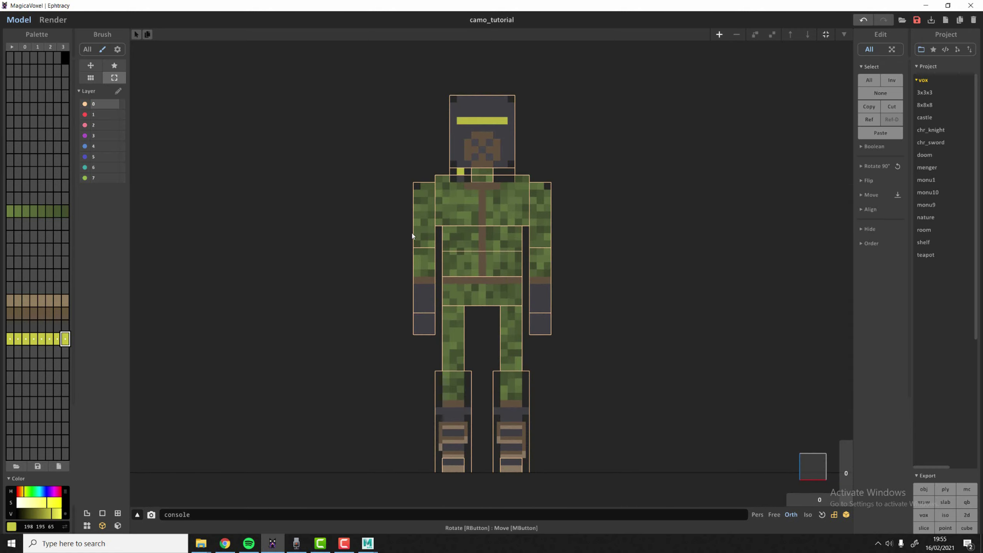
pyautogui.click(422, 231)
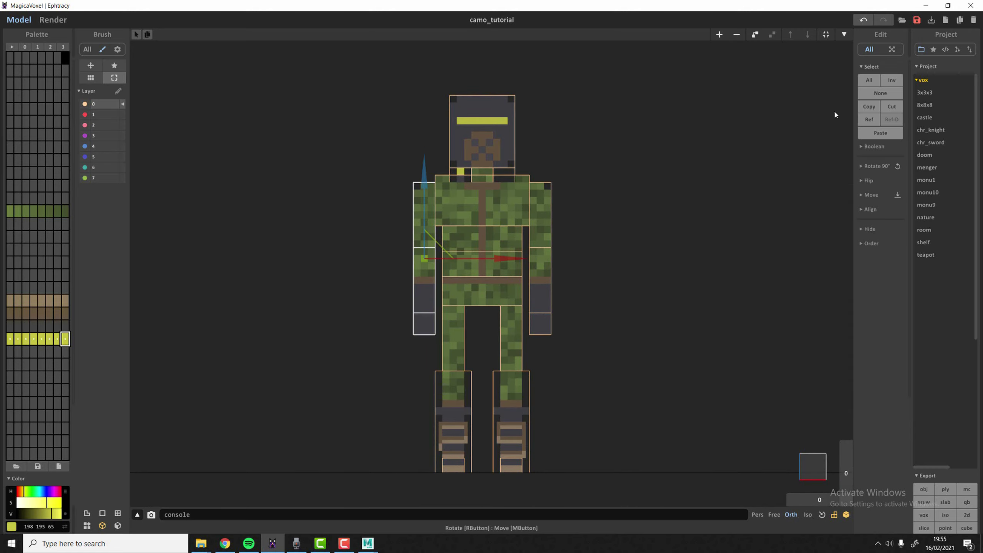
pyautogui.click(874, 170)
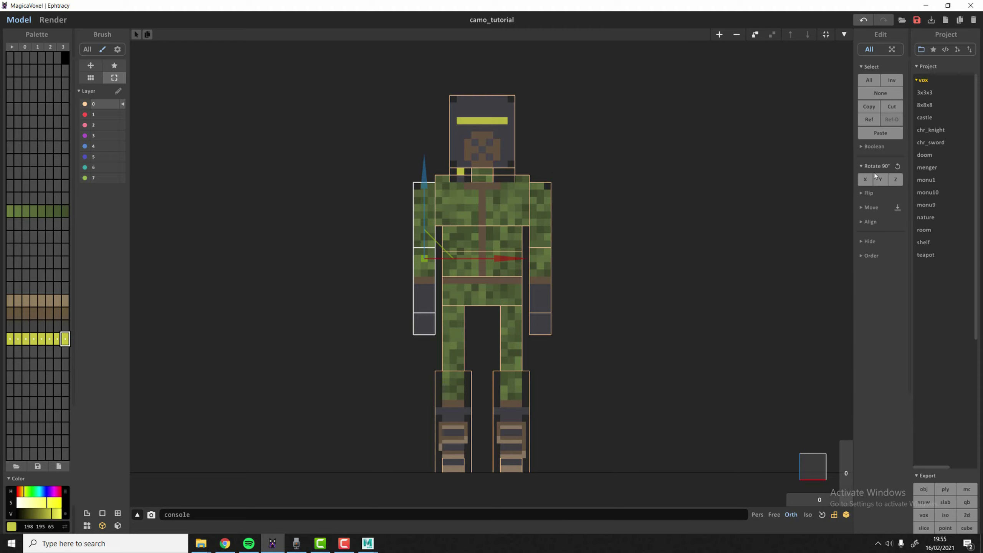
pyautogui.click(880, 179)
pyautogui.moveTo(455, 259); pyautogui.dragTo(373, 169)
pyautogui.scroll(6, 362, 141)
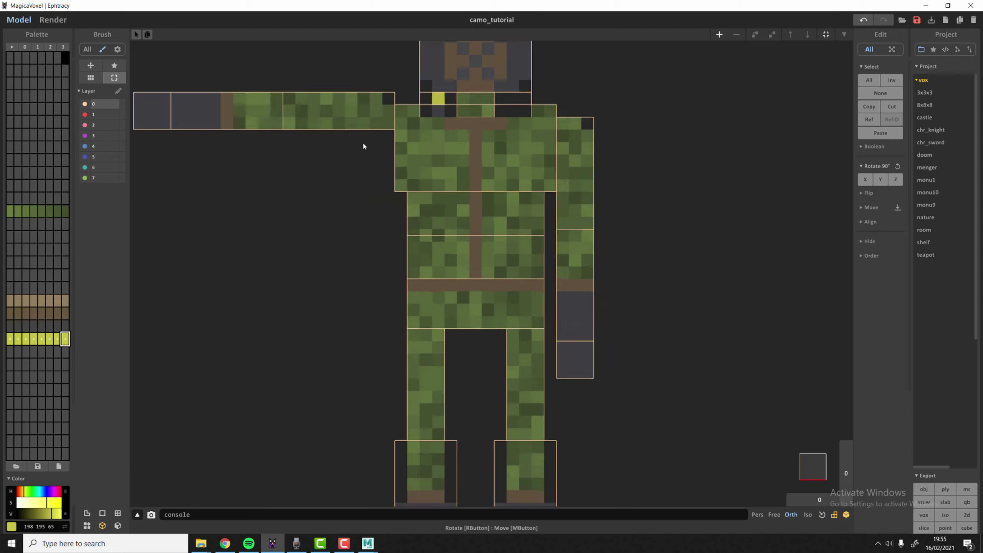
pyautogui.scroll(2, 382, 216)
pyautogui.scroll(-6, 542, 264)
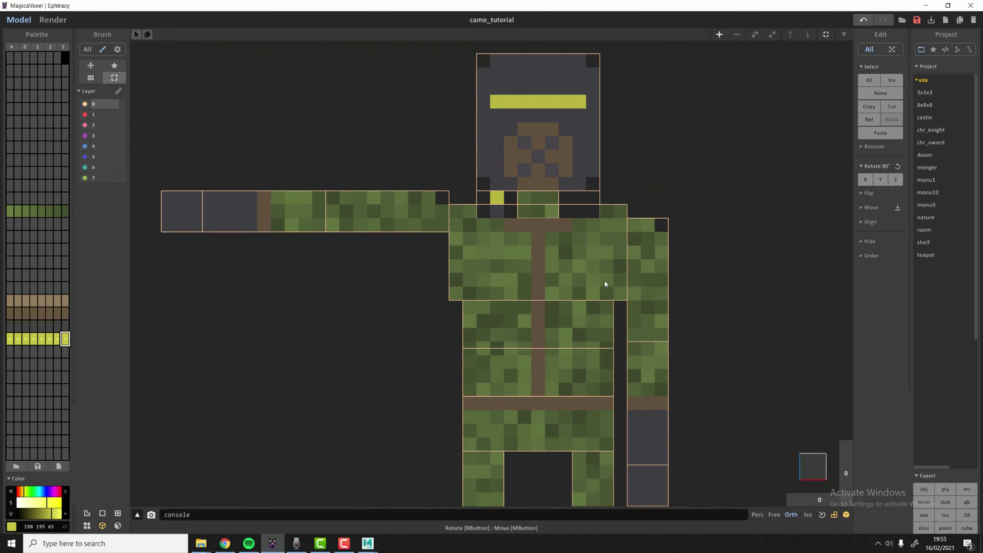
# Step: Rotate the other arm about Y in 90° turns until its hand points outward, and position it level with the opposite arm
pyautogui.moveTo(702, 275); pyautogui.dragTo(599, 177, button='middle')
pyautogui.scroll(-2, 598, 171)
pyautogui.moveTo(594, 108); pyautogui.dragTo(555, 330)
pyautogui.click(542, 340)
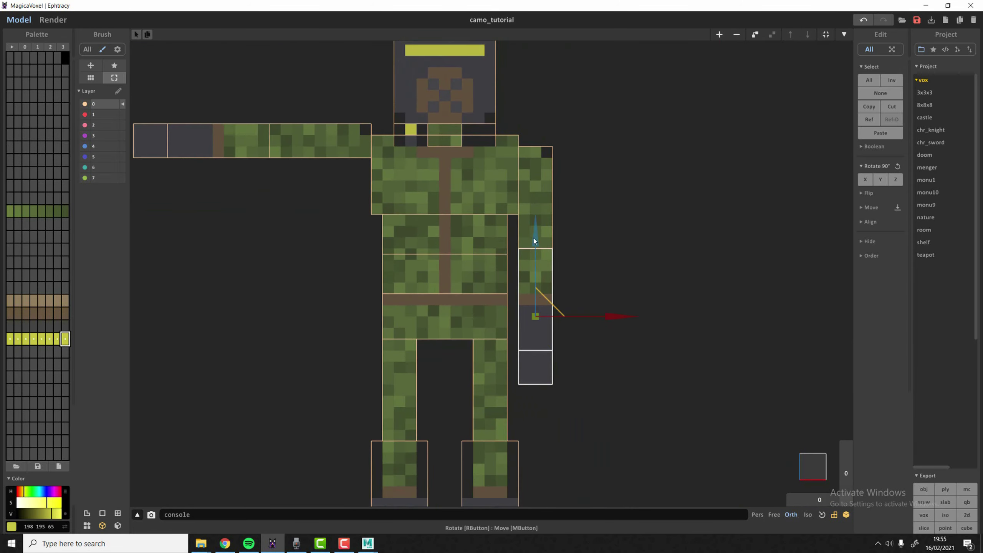
pyautogui.click(880, 180)
pyautogui.click(880, 180)
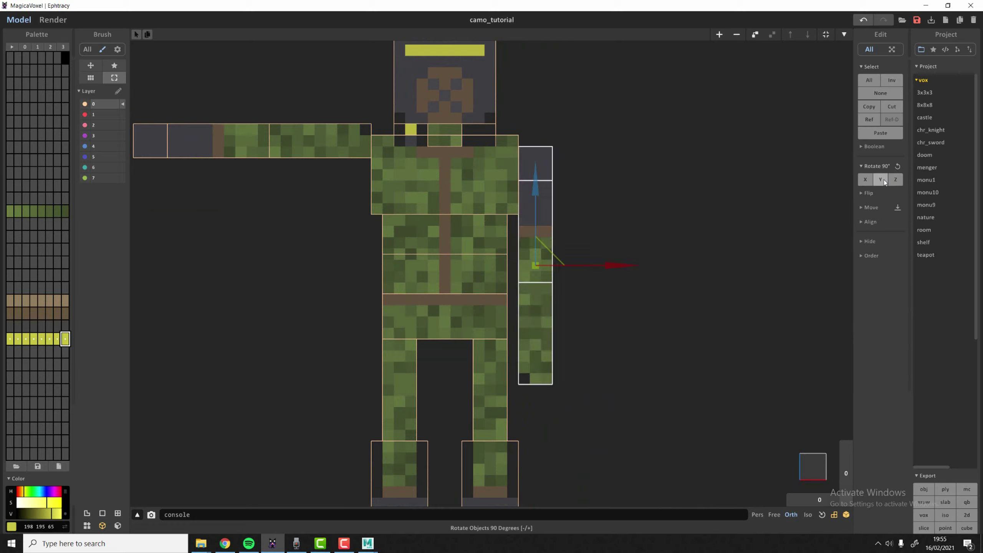
pyautogui.click(880, 180)
pyautogui.moveTo(556, 257); pyautogui.dragTo(653, 129)
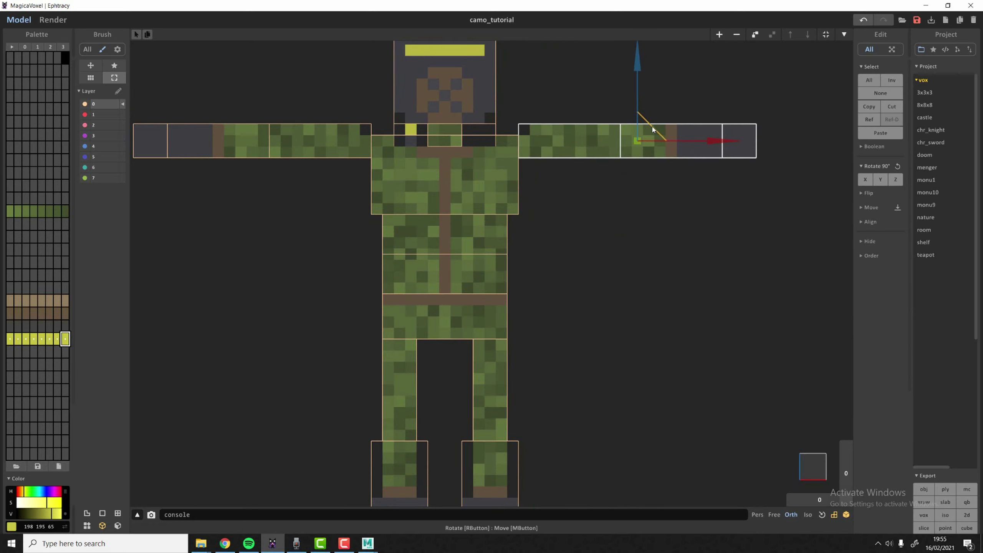
pyautogui.scroll(-5, 658, 201)
pyautogui.moveTo(658, 265); pyautogui.dragTo(682, 293, button='right')
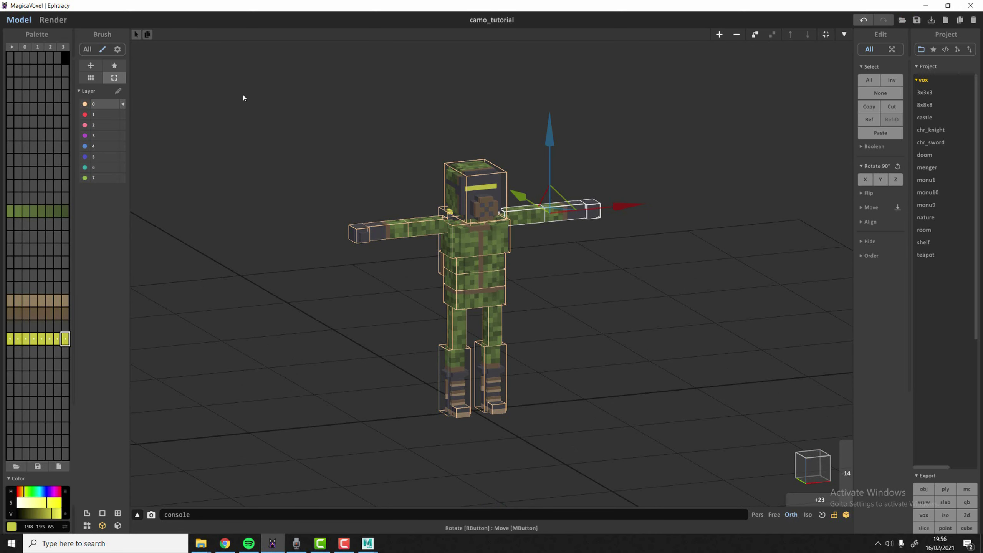
pyautogui.click(228, 130)
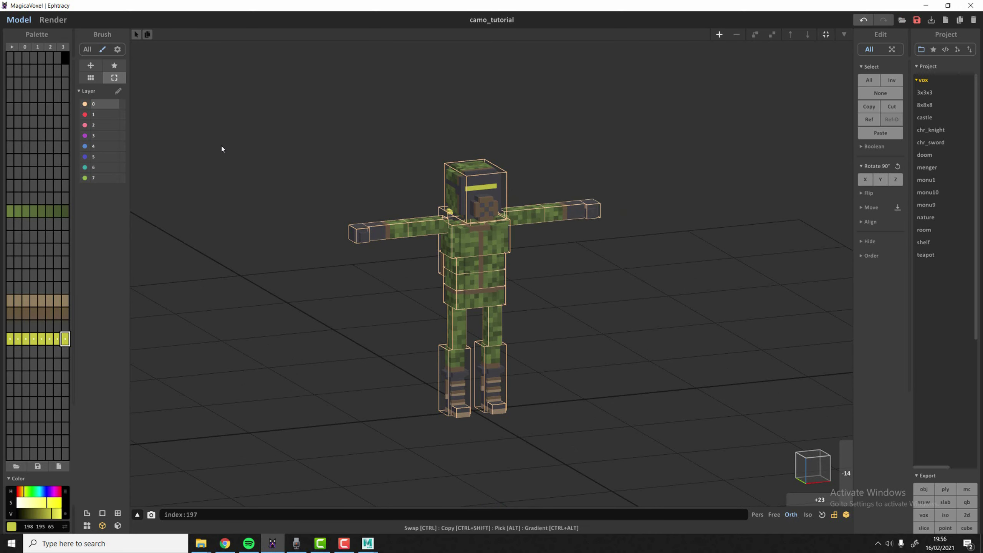
# Step: Start an OBJ export of the character and create and open a new folder V03 inside the Exports folder
pyautogui.click(924, 488)
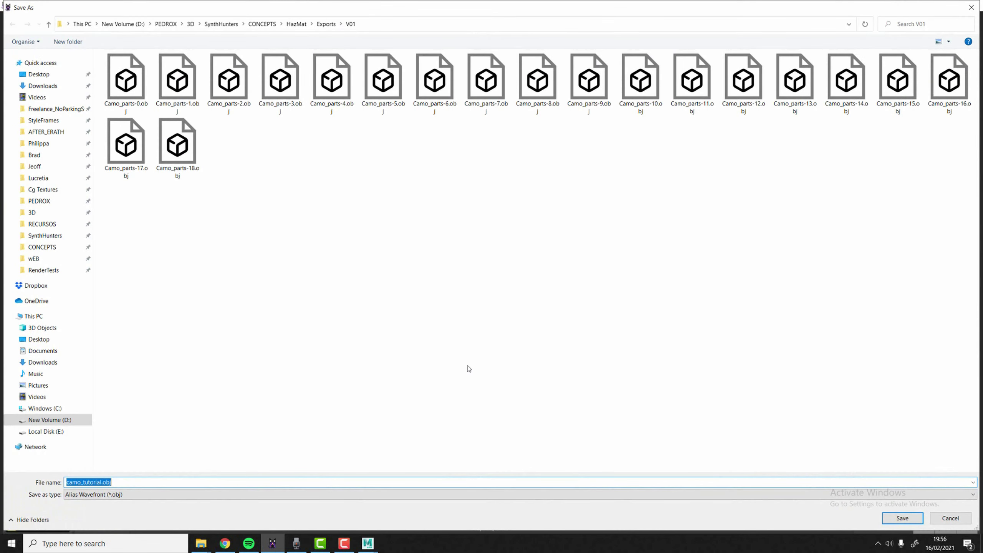
pyautogui.click(326, 24)
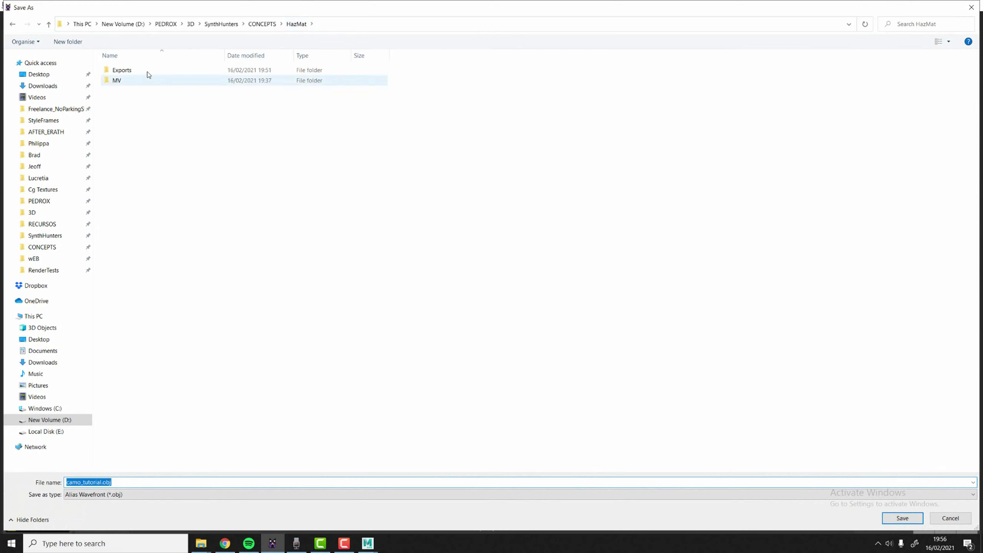
pyautogui.rightClick(176, 123)
pyautogui.moveTo(116, 226)
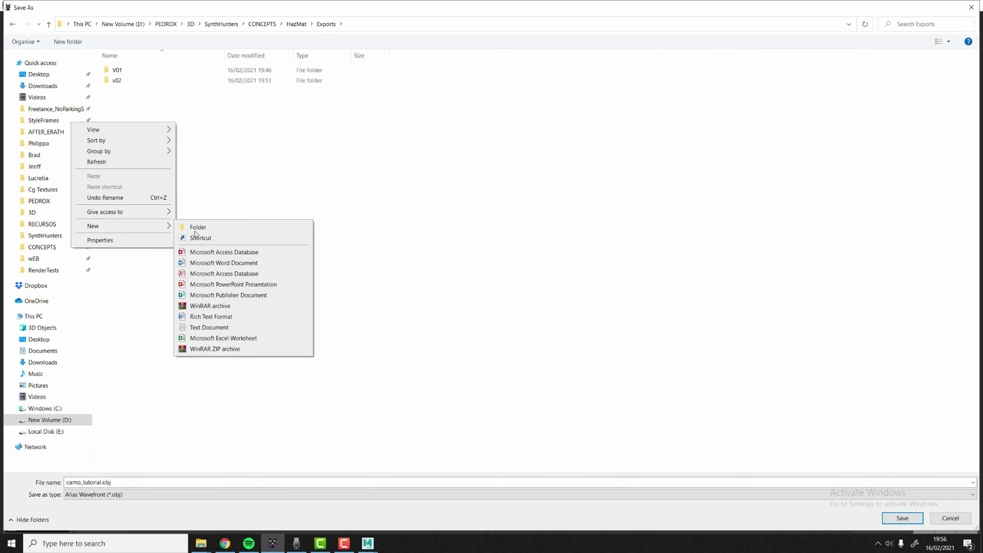
pyautogui.click(198, 228)
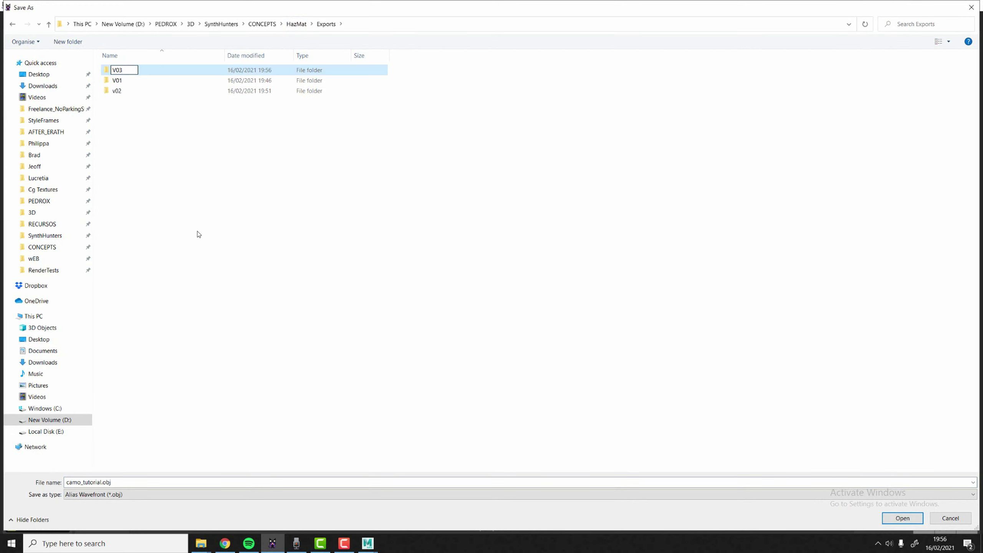
pyautogui.write('V03')
pyautogui.press('Return')
pyautogui.press('Return')
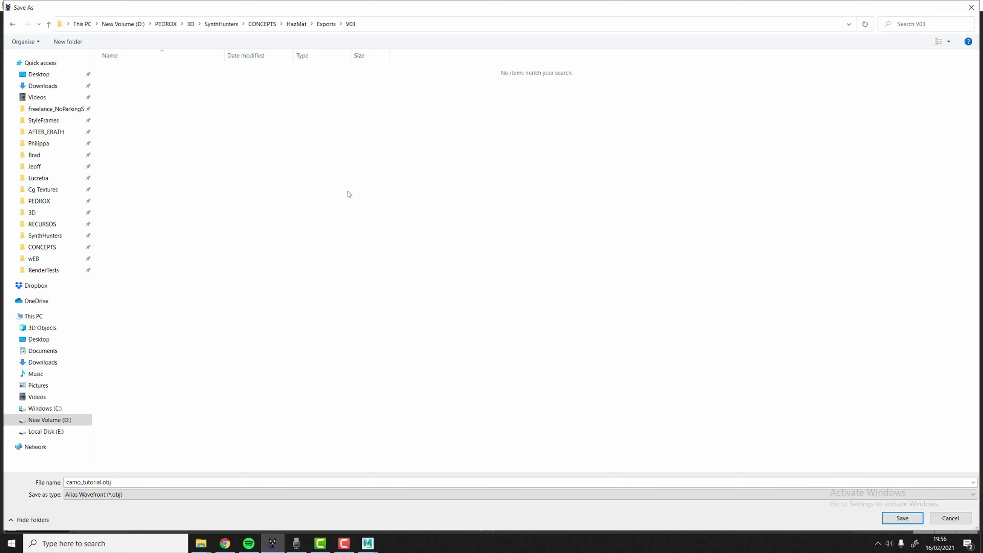
# Step: Copy the V03 folder's path and export the character there as camo_tutorial.obj
pyautogui.click(432, 25)
pyautogui.hotkey('ctrl', 'c')
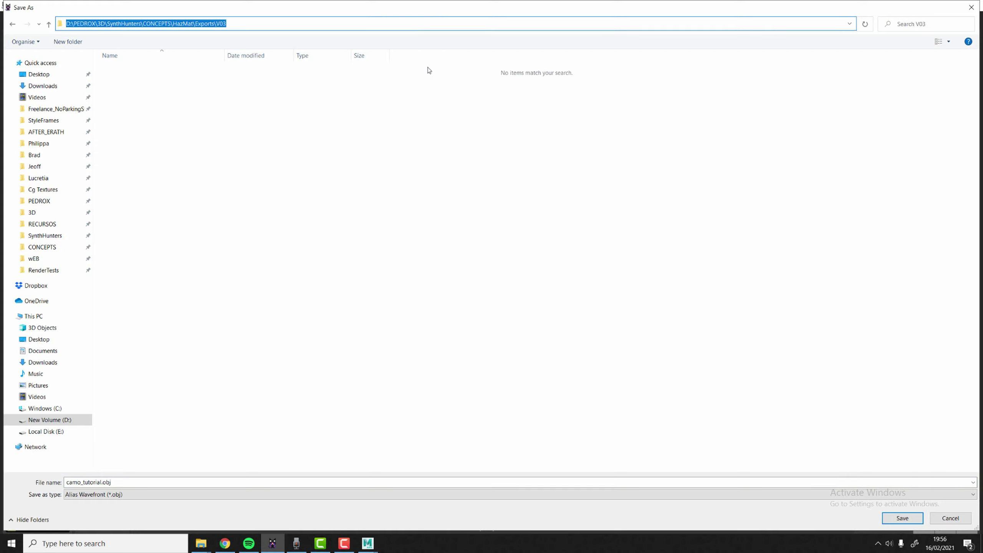
pyautogui.click(898, 520)
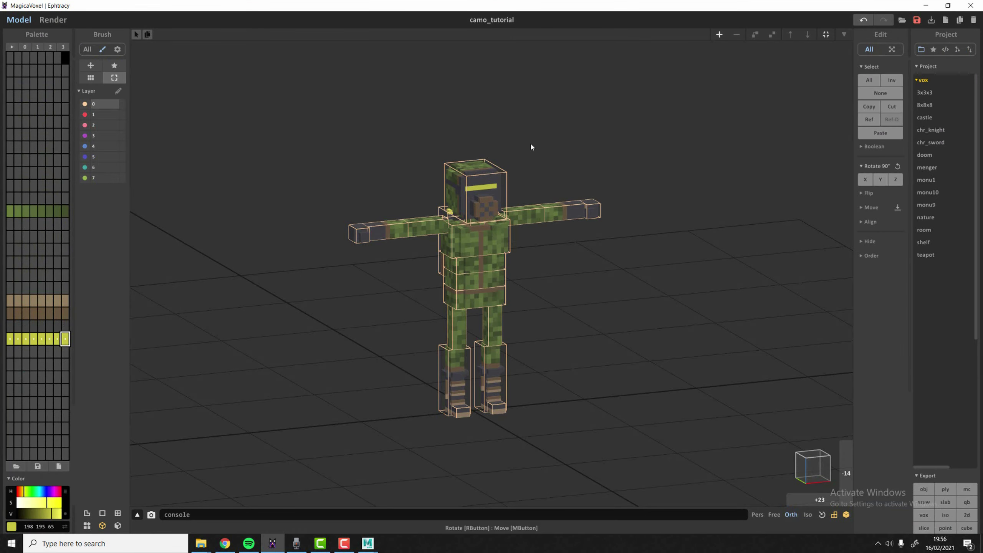
pyautogui.click(420, 500)
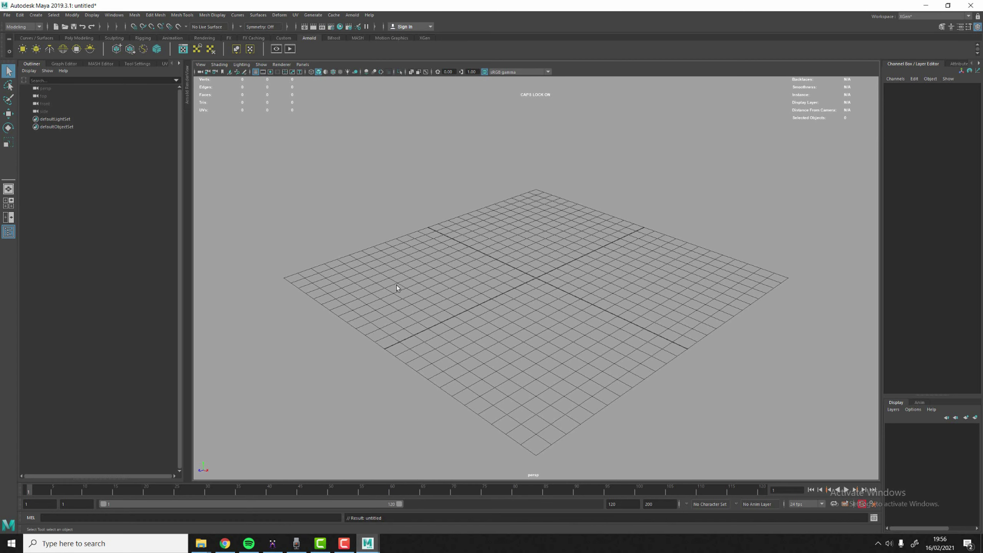
pyautogui.click(6, 15)
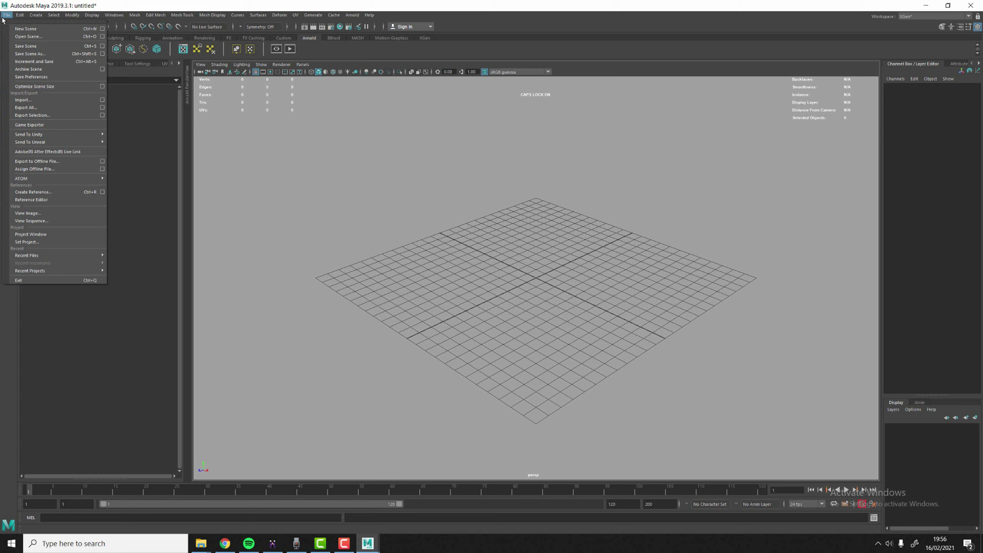
pyautogui.click(24, 101)
pyautogui.press('Escape')
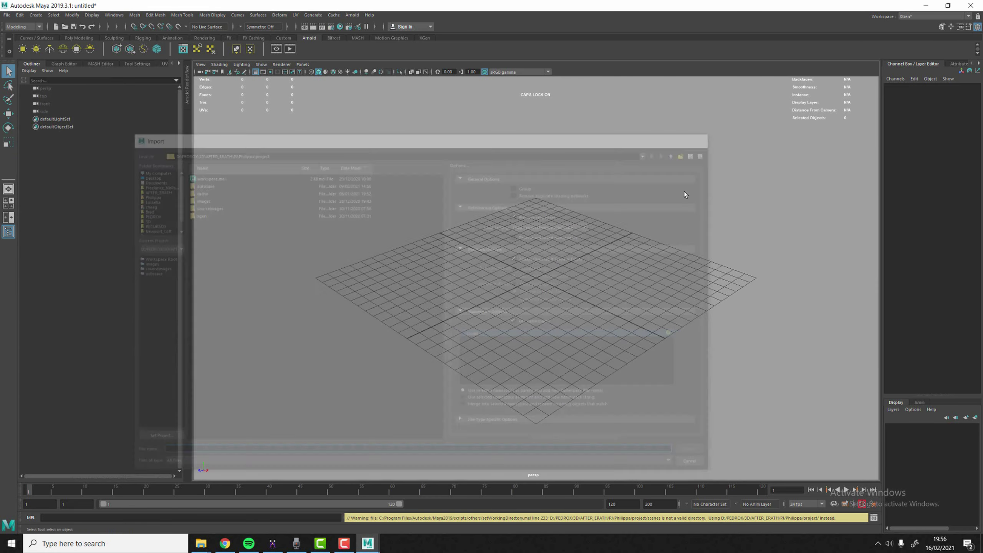
# Step: Switch to the File Explorer window showing V01 and go to the copied V03 export path
pyautogui.moveTo(200, 544)
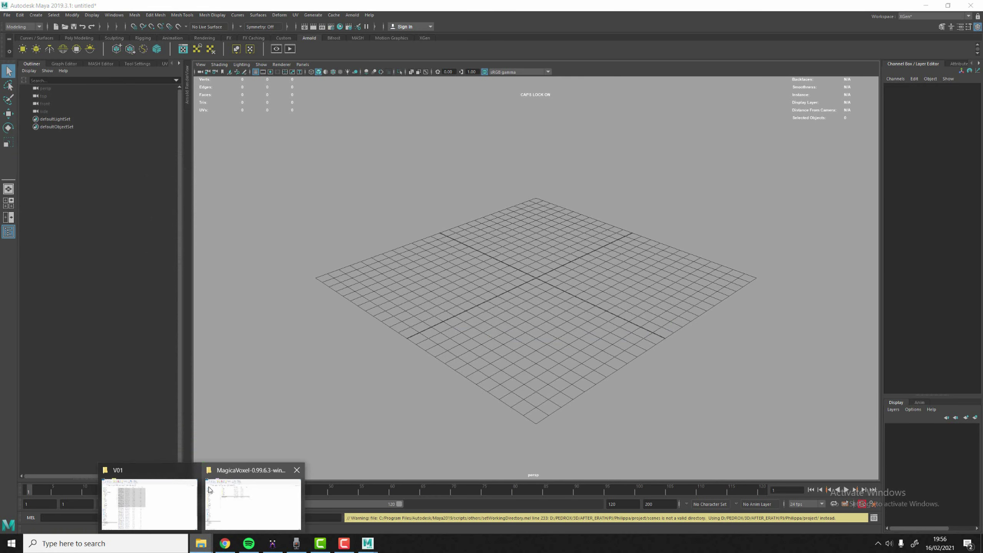
pyautogui.click(188, 491)
pyautogui.click(376, 81)
pyautogui.hotkey('ctrl', 'v')
pyautogui.press('Return')
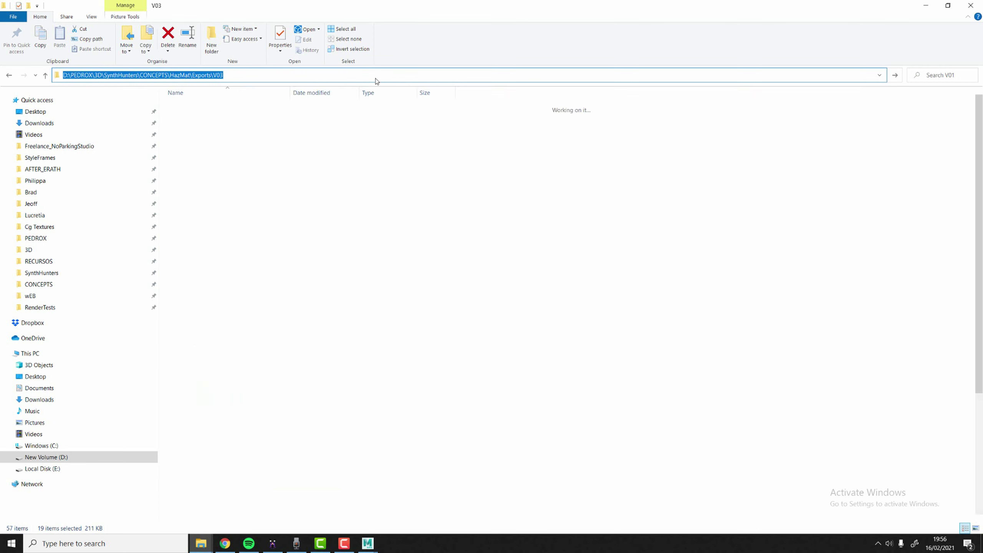
# Step: Show the V03 folder's files as a detailed list and sort them by type
pyautogui.rightClick(245, 315)
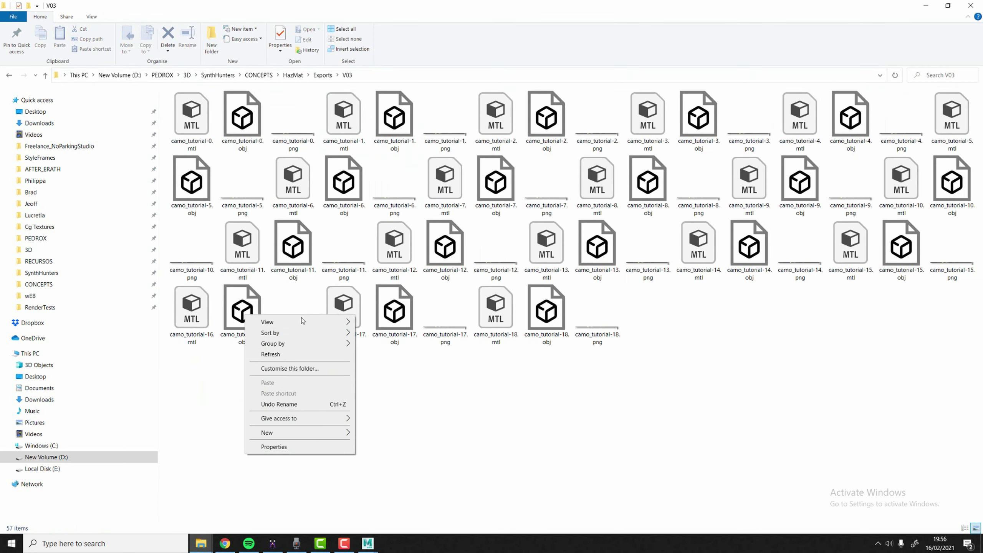
pyautogui.moveTo(304, 321)
pyautogui.click(378, 376)
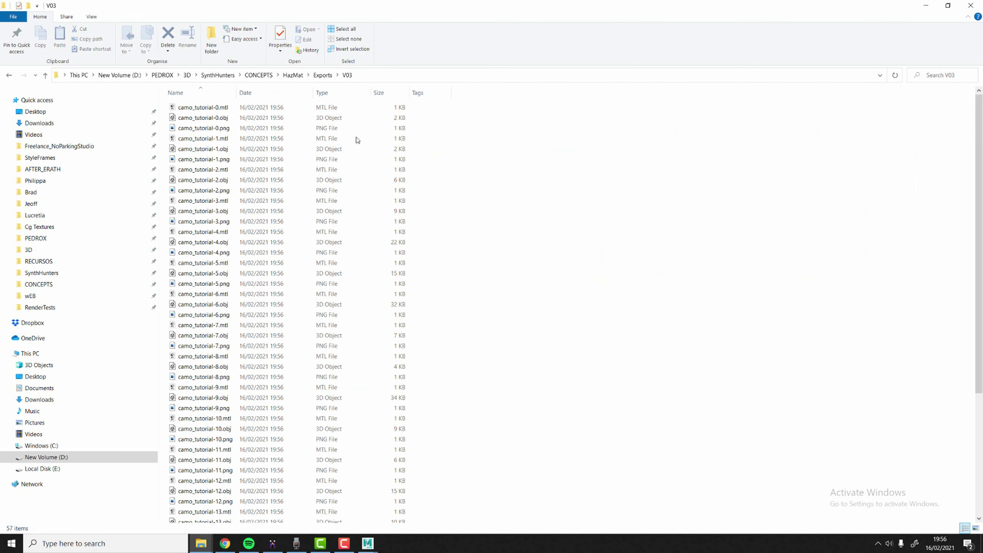
pyautogui.click(324, 94)
# Step: Select the files camo_tutorial-0.obj through camo_tutorial-18.obj and import them into the empty Maya scene
pyautogui.click(203, 109)
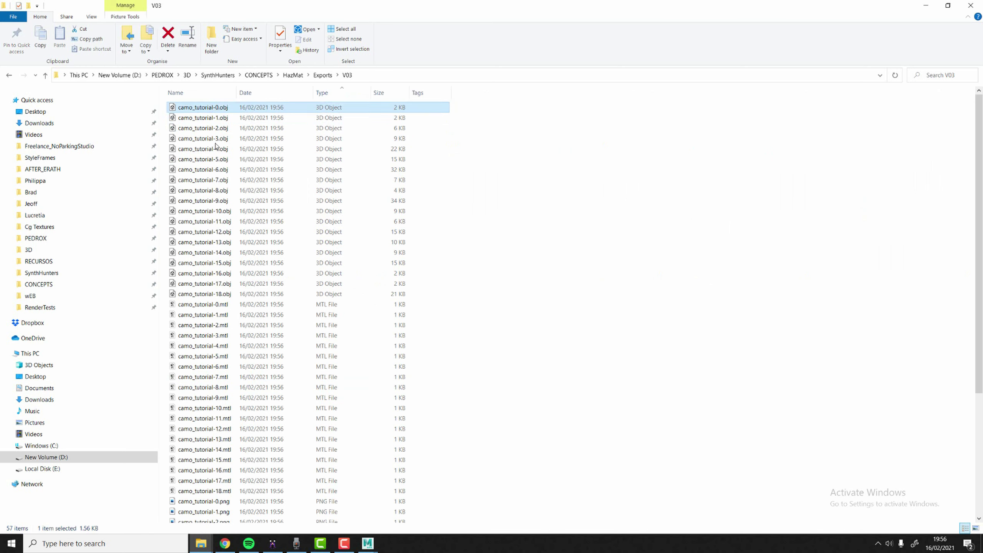
pyautogui.keyDown('shift'); pyautogui.click(200, 295); pyautogui.keyUp('shift')
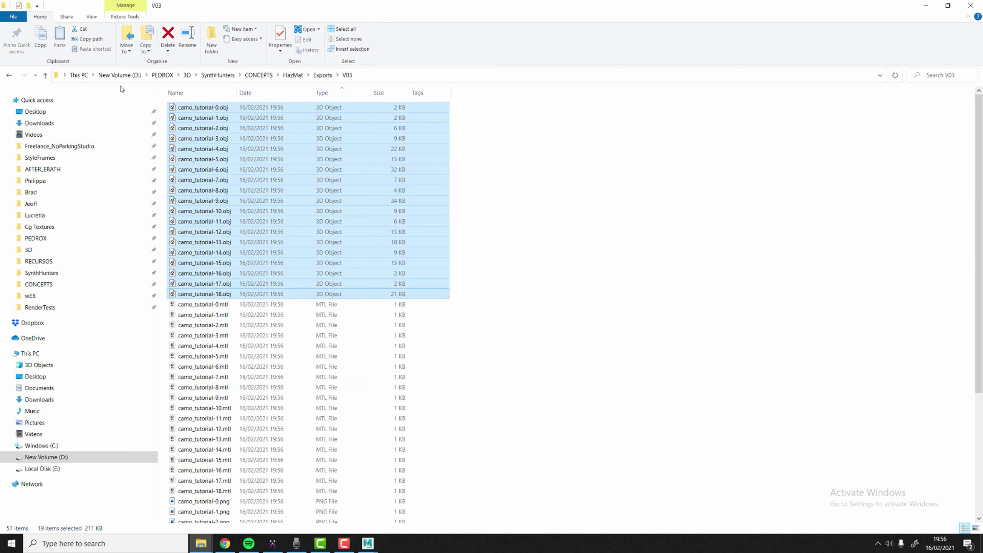
pyautogui.moveTo(436, 110); pyautogui.dragTo(486, 266)
pyautogui.hotkey('alt', 'Tab')
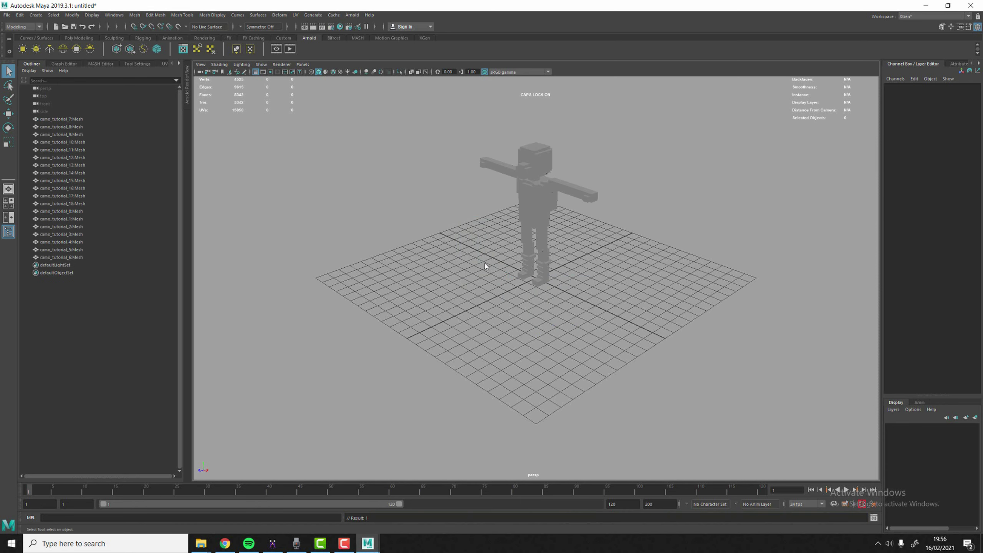
# Step: Frame the imported character from the front and turn on textured display in the perspective viewport
pyautogui.keyDown('alt'); pyautogui.moveTo(486, 266); pyautogui.dragTo(551, 244, button='right'); pyautogui.keyUp('alt')
pyautogui.keyDown('alt'); pyautogui.moveTo(470, 204); pyautogui.dragTo(576, 194); pyautogui.keyUp('alt')
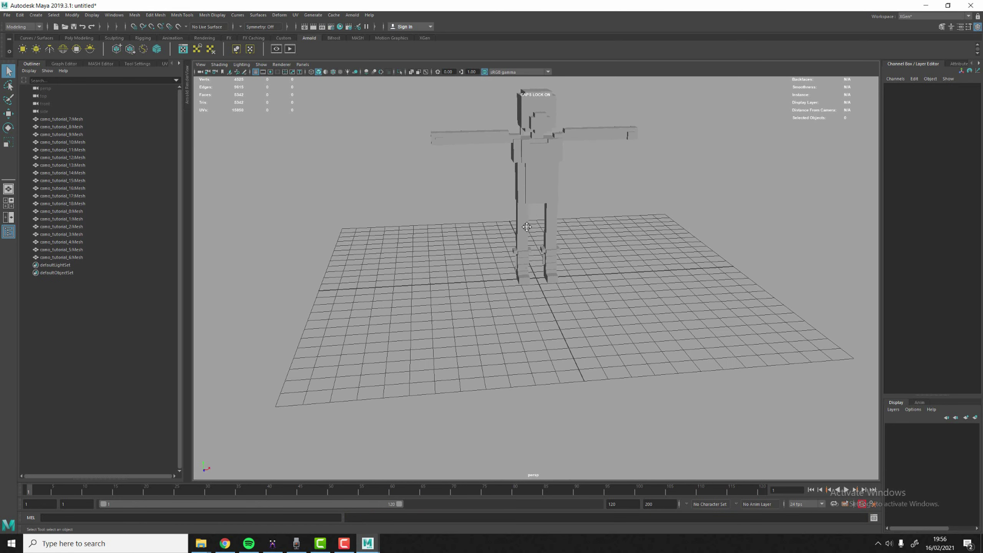
pyautogui.keyDown('alt'); pyautogui.moveTo(576, 205); pyautogui.dragTo(548, 338, button='middle'); pyautogui.keyUp('alt')
pyautogui.scroll(3, 548, 337)
pyautogui.keyDown('alt'); pyautogui.moveTo(548, 337); pyautogui.dragTo(554, 358); pyautogui.keyUp('alt')
pyautogui.keyDown('alt'); pyautogui.moveTo(554, 359); pyautogui.dragTo(533, 338, button='middle'); pyautogui.keyUp('alt')
pyautogui.keyDown('alt'); pyautogui.moveTo(533, 338); pyautogui.dragTo(571, 168); pyautogui.keyUp('alt')
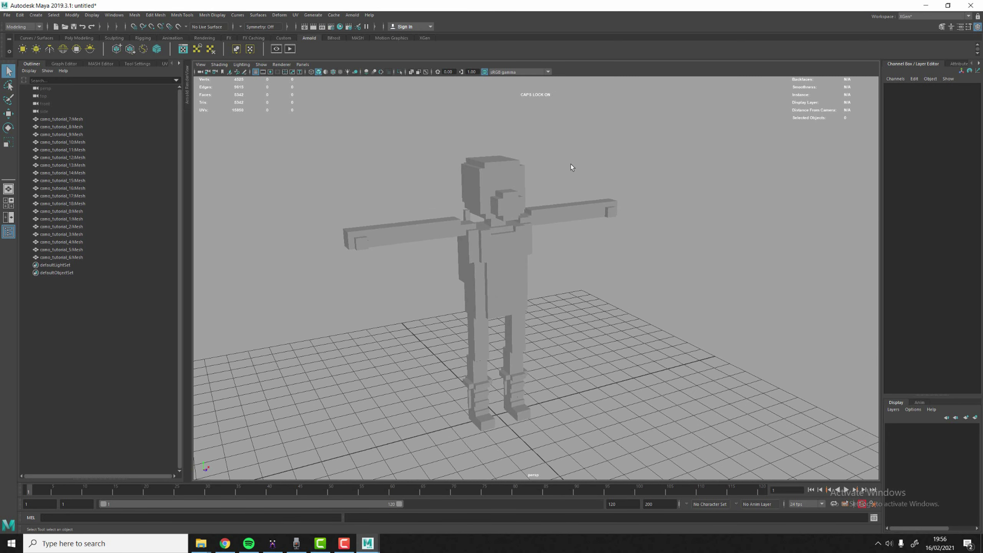
pyautogui.click(340, 73)
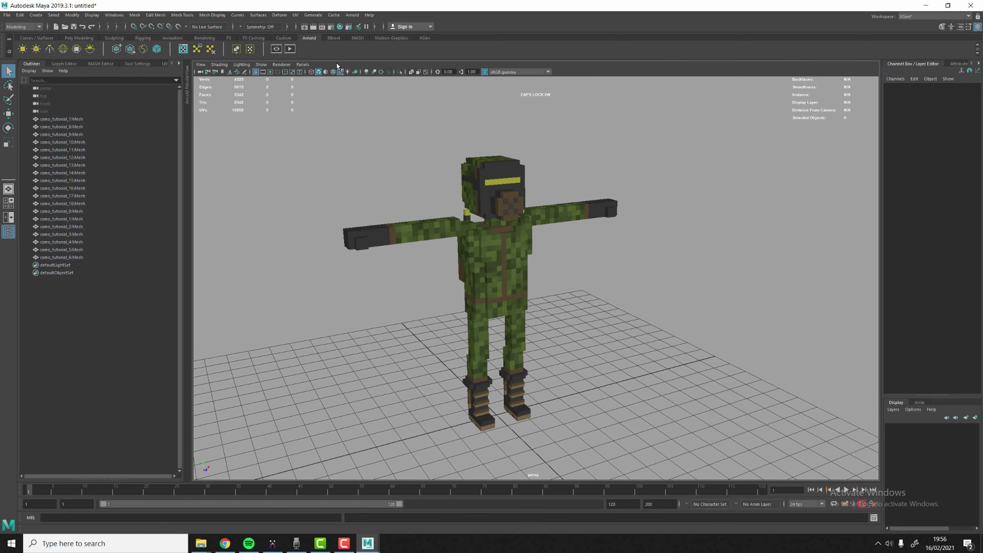
pyautogui.scroll(-6, 468, 212)
pyautogui.scroll(4, 469, 213)
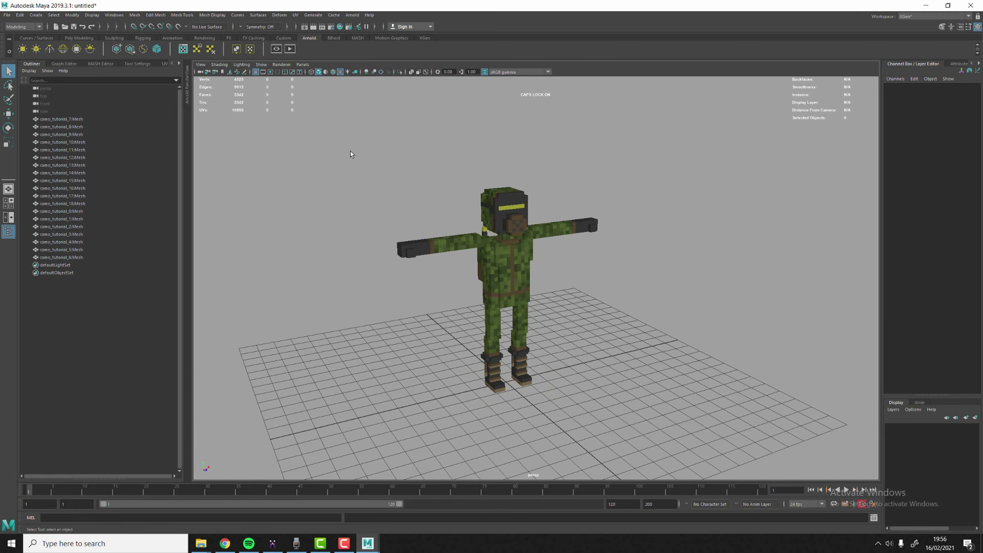
# Step: Select all of the character's meshes, try scaling them up uniformly to about 2.194, and undo the scaling
pyautogui.moveTo(329, 126); pyautogui.dragTo(792, 453)
pyautogui.scroll(3, 685, 363)
pyautogui.keyDown('alt'); pyautogui.moveTo(684, 363); pyautogui.dragTo(629, 359); pyautogui.keyUp('alt')
pyautogui.press('w')
pyautogui.press('r')
pyautogui.moveTo(490, 414); pyautogui.dragTo(477, 400)
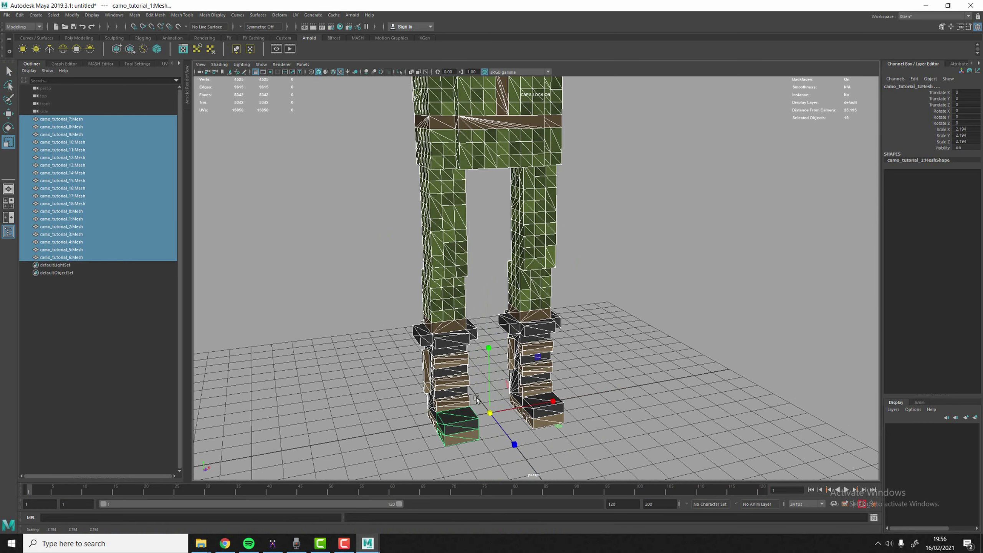
pyautogui.hotkey('ctrl', 'z')
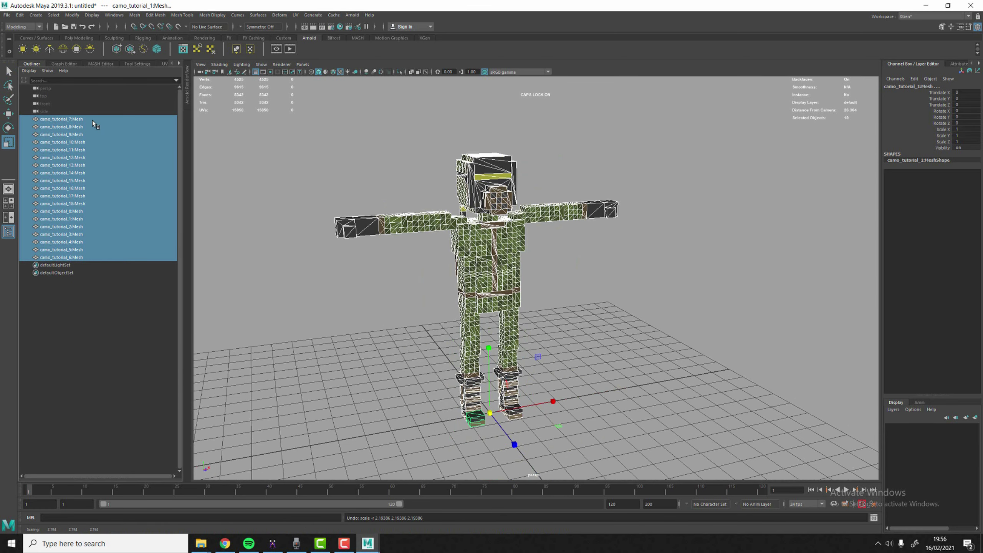
# Step: Group all of the imported camo_tutorial meshes and select the new group
pyautogui.moveTo(92, 118); pyautogui.dragTo(85, 257)
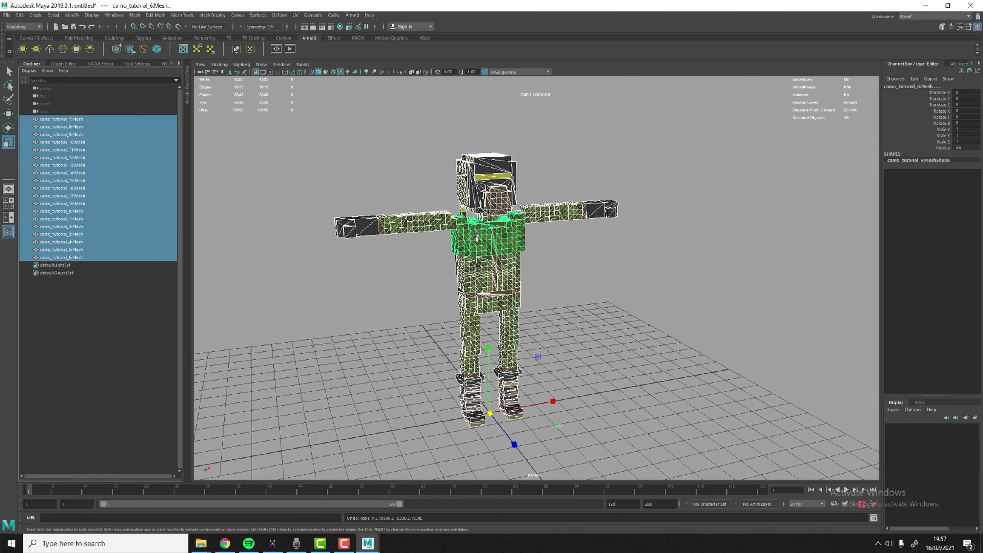
pyautogui.hotkey('ctrl', 'g')
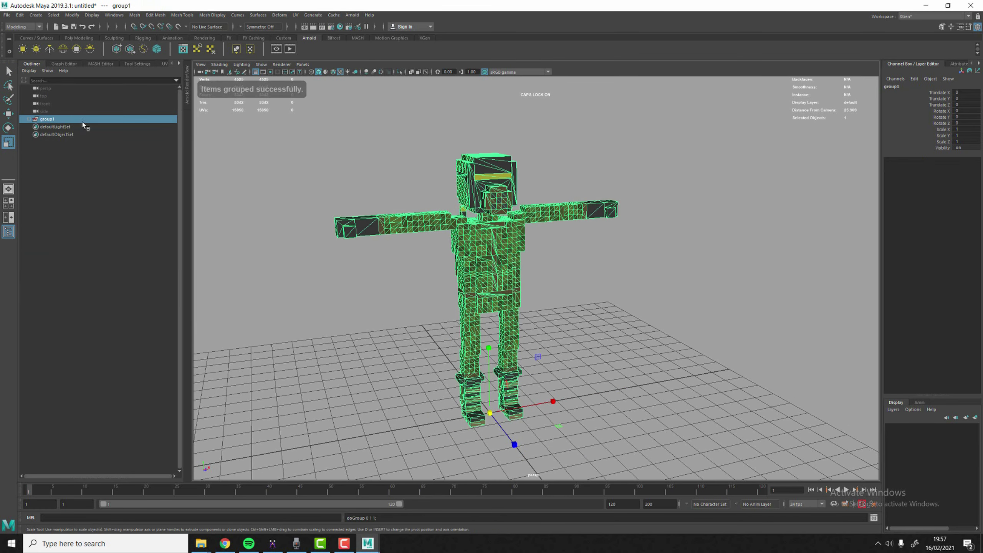
pyautogui.click(48, 115)
pyautogui.click(48, 119)
# Step: Set the character group's Scale X, Y and Z to 30 and reframe the enlarged character
pyautogui.moveTo(964, 136); pyautogui.dragTo(963, 144)
pyautogui.click(962, 135)
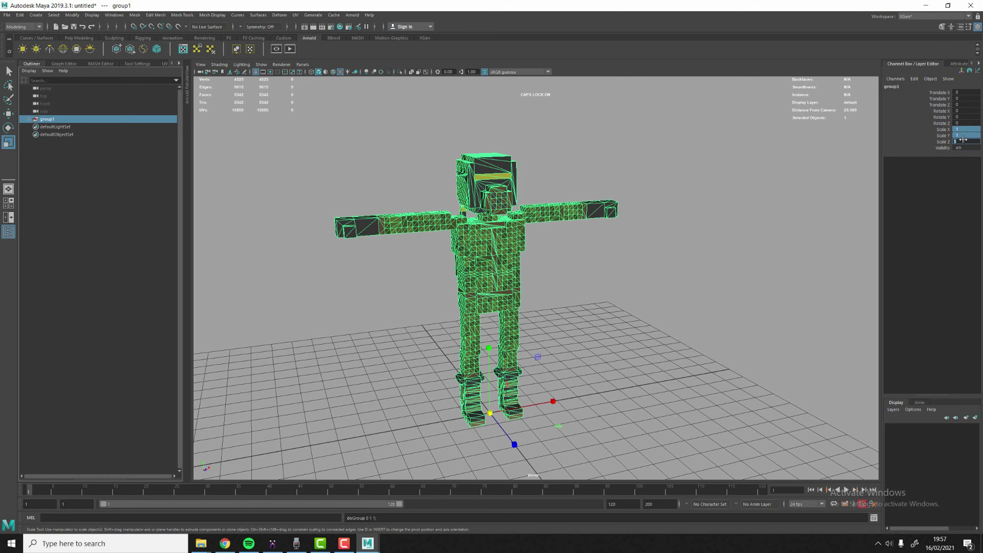
pyautogui.write('30')
pyautogui.press('Return')
pyautogui.scroll(-10, 741, 243)
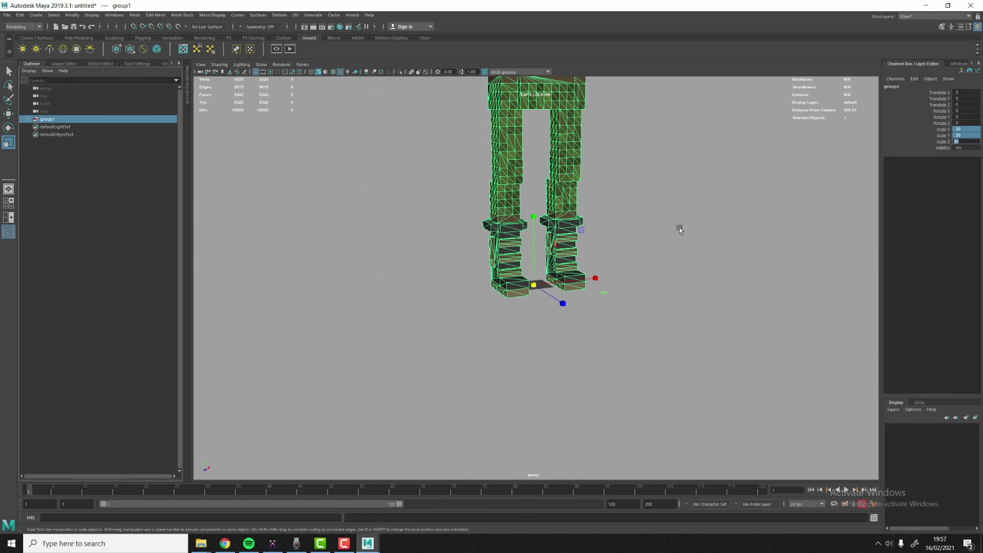
pyautogui.scroll(5, 627, 210)
pyautogui.keyDown('alt'); pyautogui.moveTo(603, 223); pyautogui.dragTo(595, 242, button='middle'); pyautogui.keyUp('alt')
pyautogui.keyDown('alt'); pyautogui.moveTo(595, 244); pyautogui.dragTo(587, 277); pyautogui.keyUp('alt')
pyautogui.scroll(5, 587, 278)
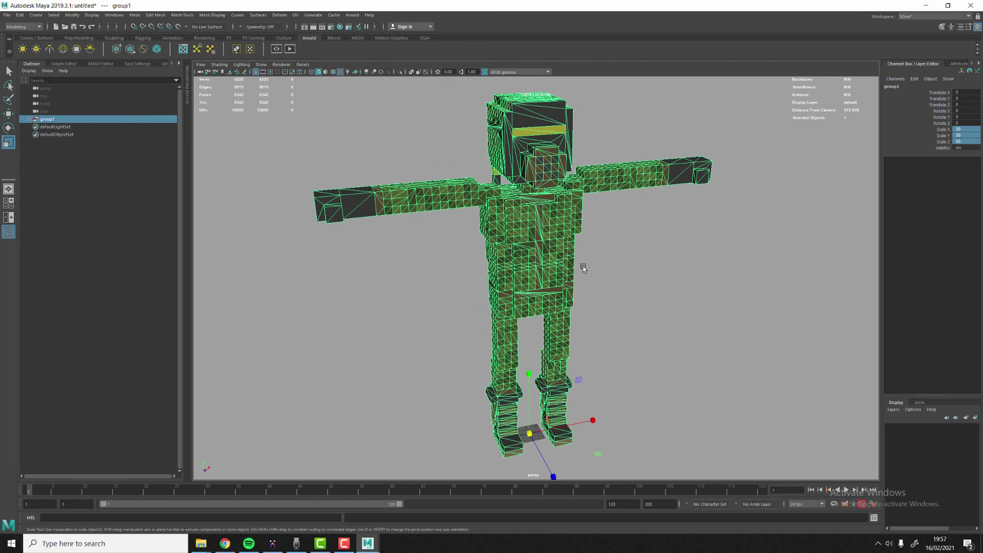
pyautogui.scroll(-4, 453, 216)
pyautogui.scroll(2, 549, 205)
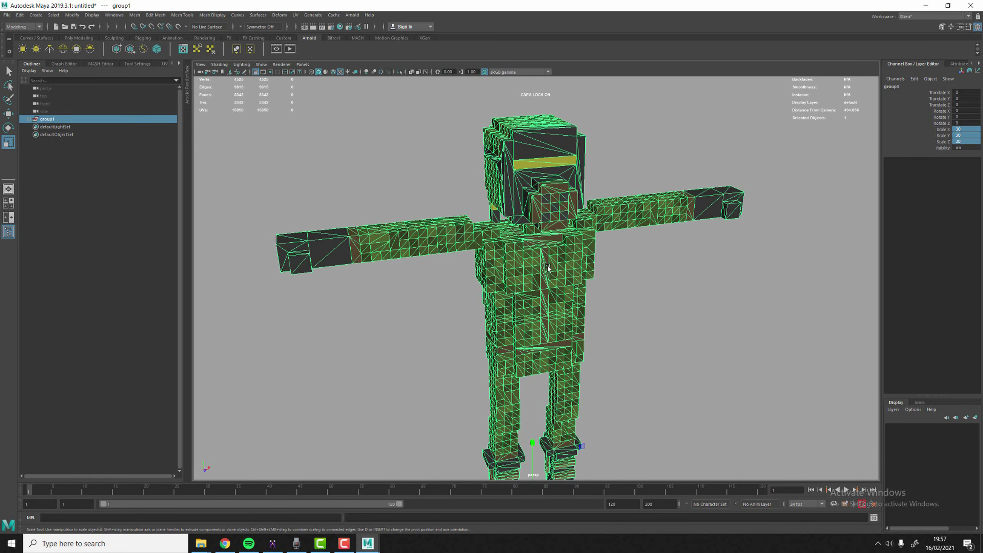
# Step: Select the upper torso mesh and show its UVs in the UV Editor
pyautogui.click(580, 250)
pyautogui.click(295, 15)
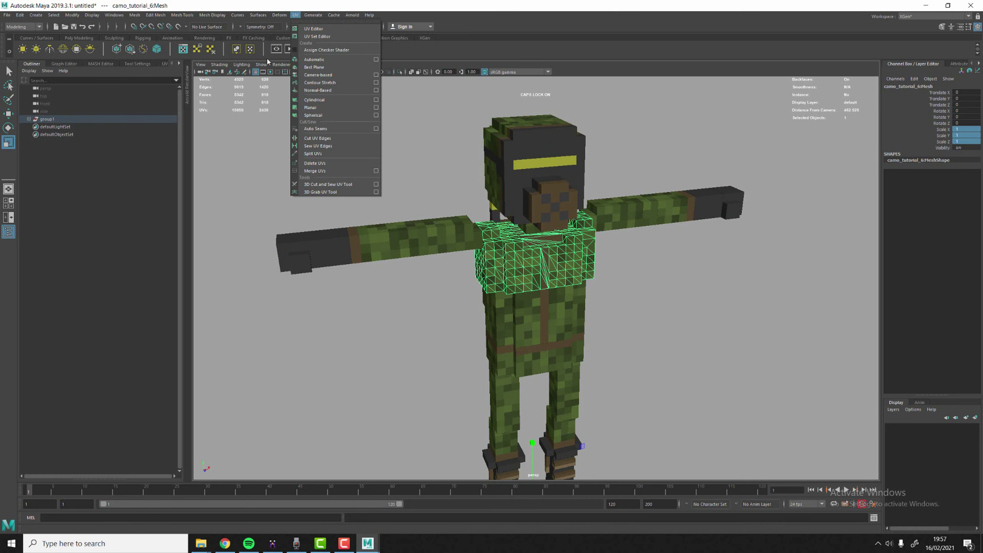
pyautogui.click(308, 31)
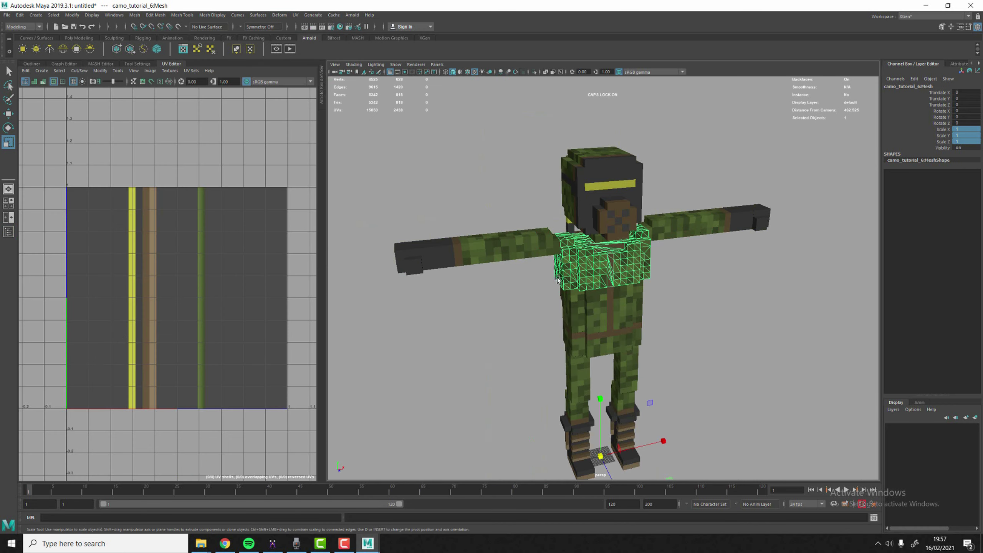
# Step: Inspect the upper torso's face UVs on the green texture strip, and return the mesh to object selection
pyautogui.moveTo(581, 263); pyautogui.dragTo(578, 286, button='right')
pyautogui.click(199, 284)
pyautogui.scroll(10, 199, 283)
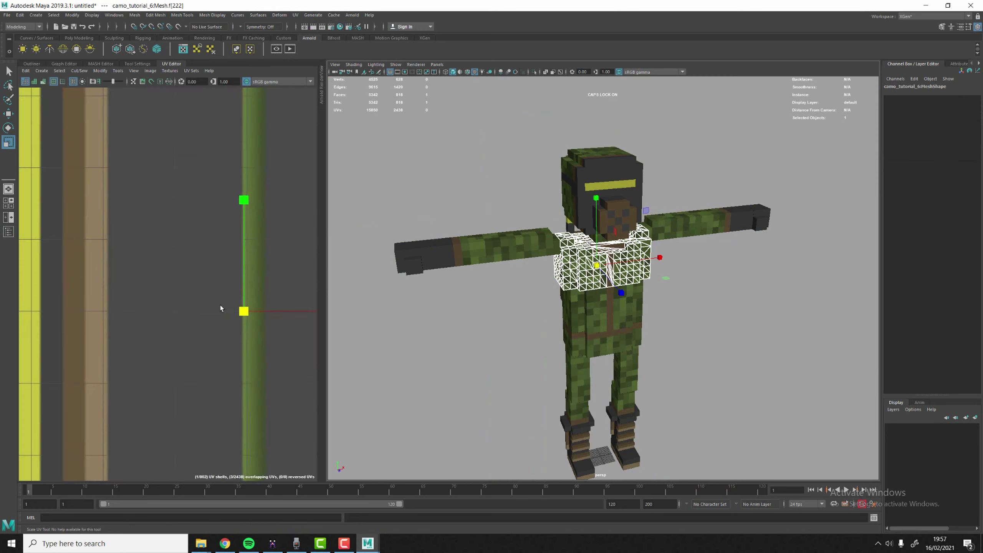
pyautogui.moveTo(266, 329); pyautogui.dragTo(265, 330)
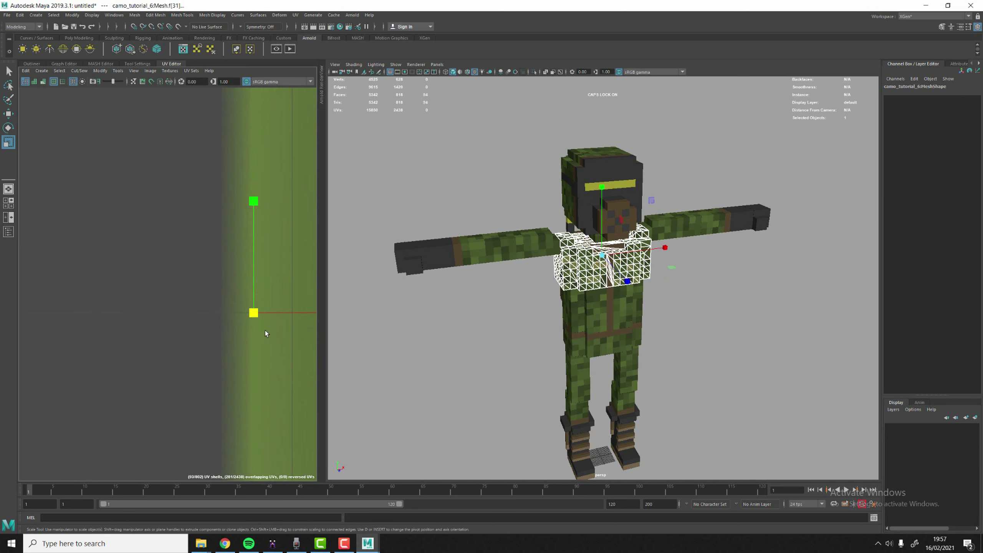
pyautogui.moveTo(662, 290); pyautogui.dragTo(698, 241, button='right')
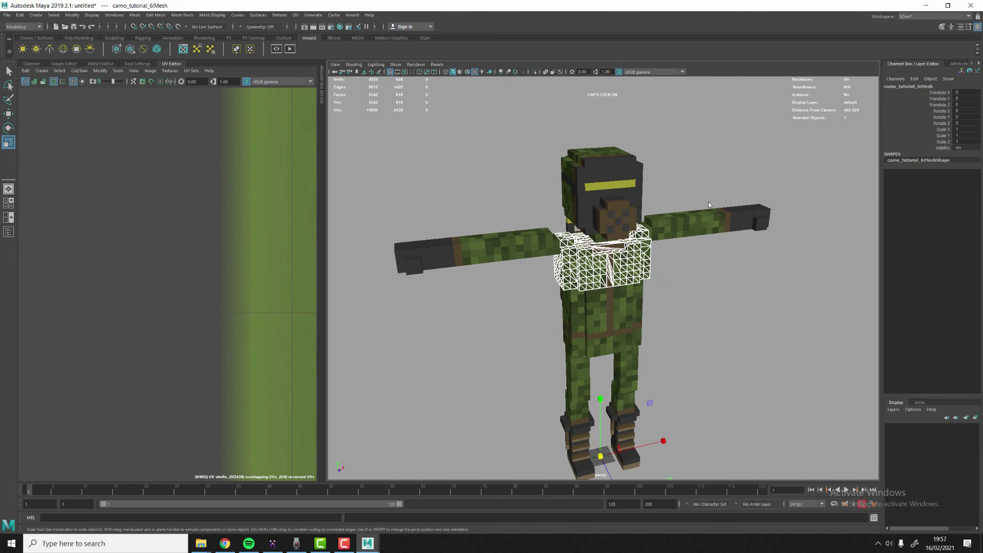
pyautogui.press('w')
# Step: Reselect the upper torso mesh and examine the yellow, brown and green colour strips in its UV layout
pyautogui.click(693, 346)
pyautogui.scroll(-5, 693, 346)
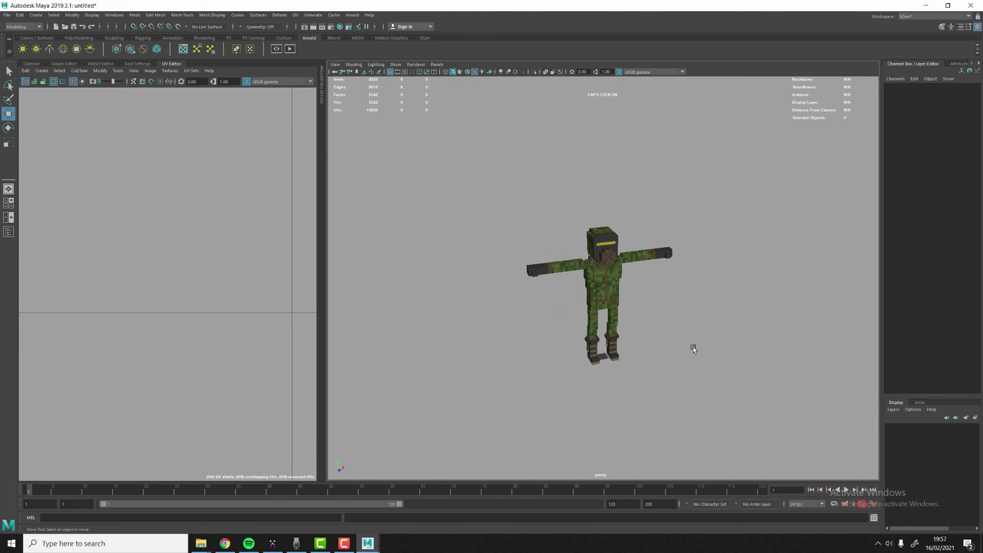
pyautogui.scroll(3, 629, 281)
pyautogui.click(629, 281)
pyautogui.scroll(-5, 238, 266)
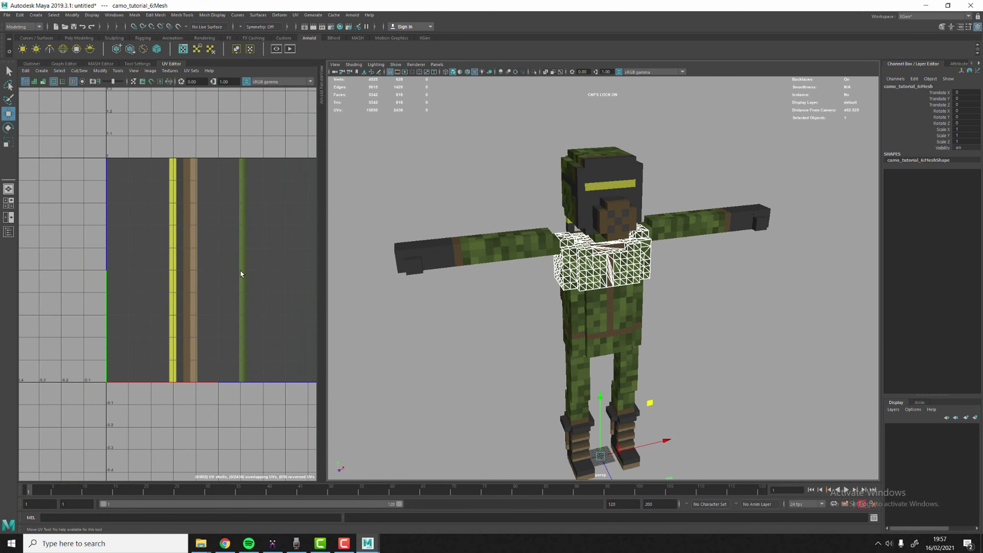
pyautogui.scroll(6, 255, 280)
pyautogui.scroll(-4, 208, 240)
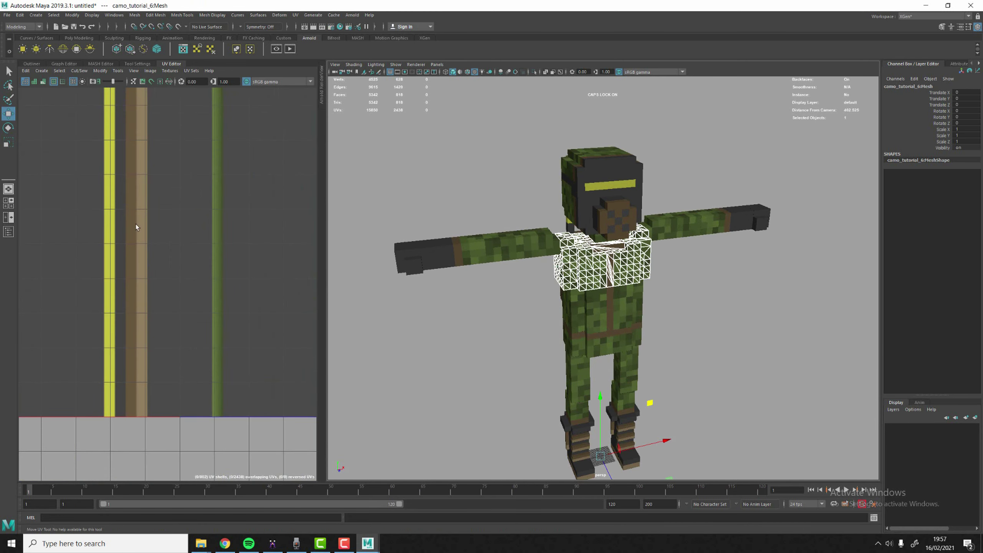
pyautogui.scroll(2, 162, 249)
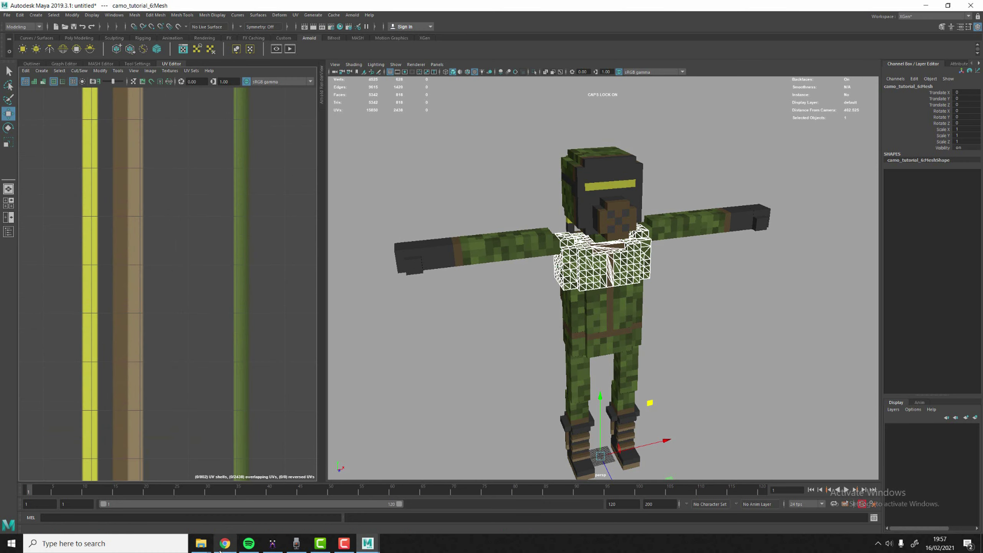
# Step: Switch to MagicaVoxel and compare its green palette row with the green texture strip in Maya's UV Editor
pyautogui.click(273, 543)
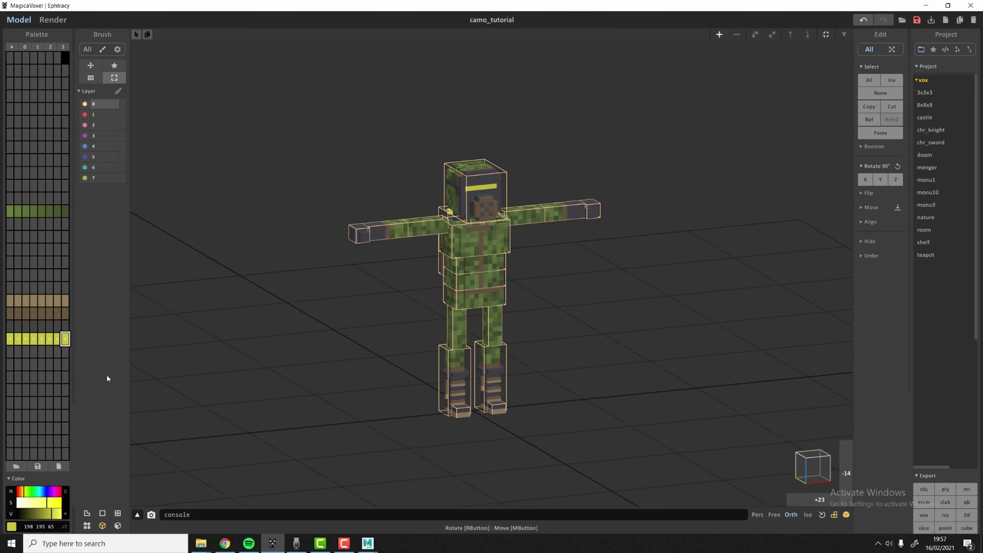
pyautogui.click(18, 288)
pyautogui.click(10, 212)
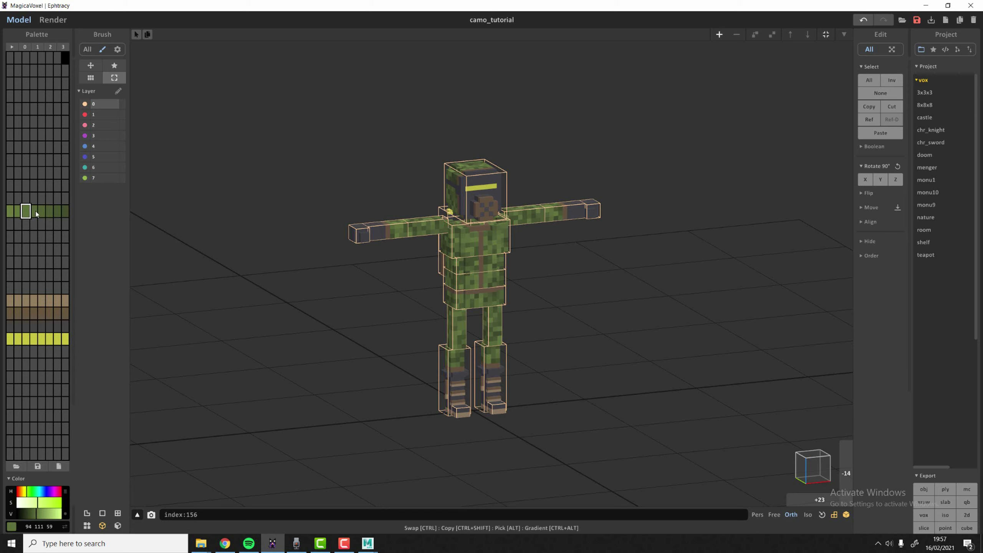
pyautogui.hotkey('alt', 'Tab')
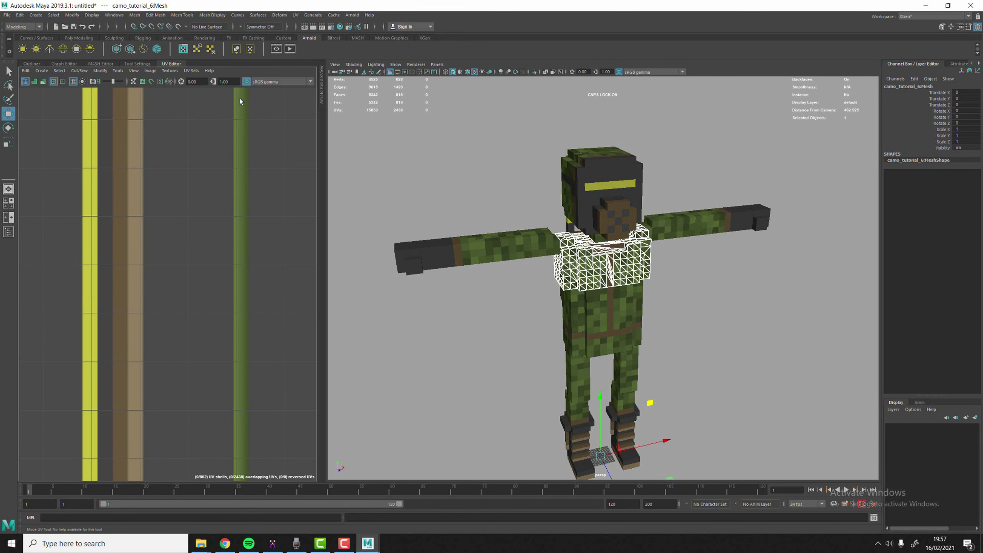
pyautogui.hotkey('alt', 'Tab')
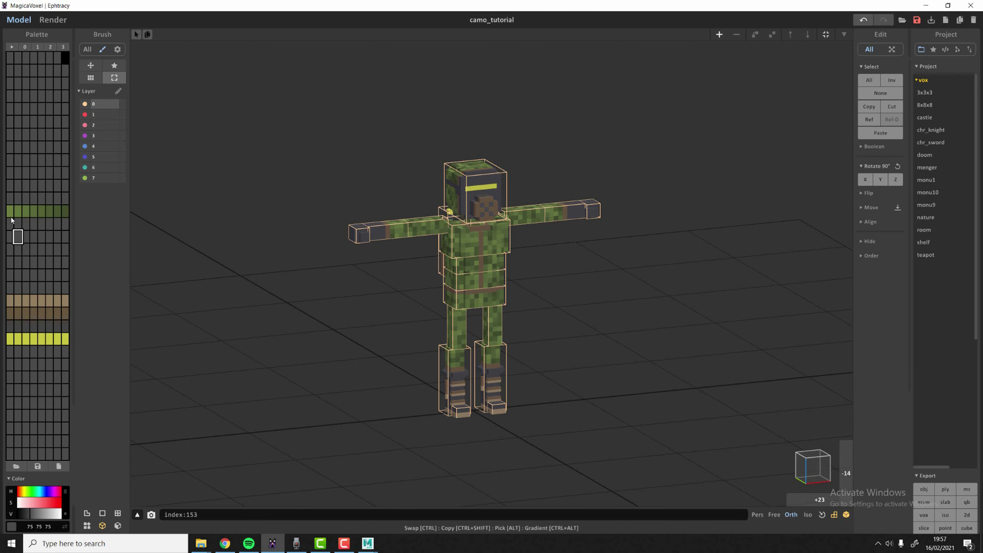
pyautogui.click(10, 211)
pyautogui.hotkey('alt', 'Tab')
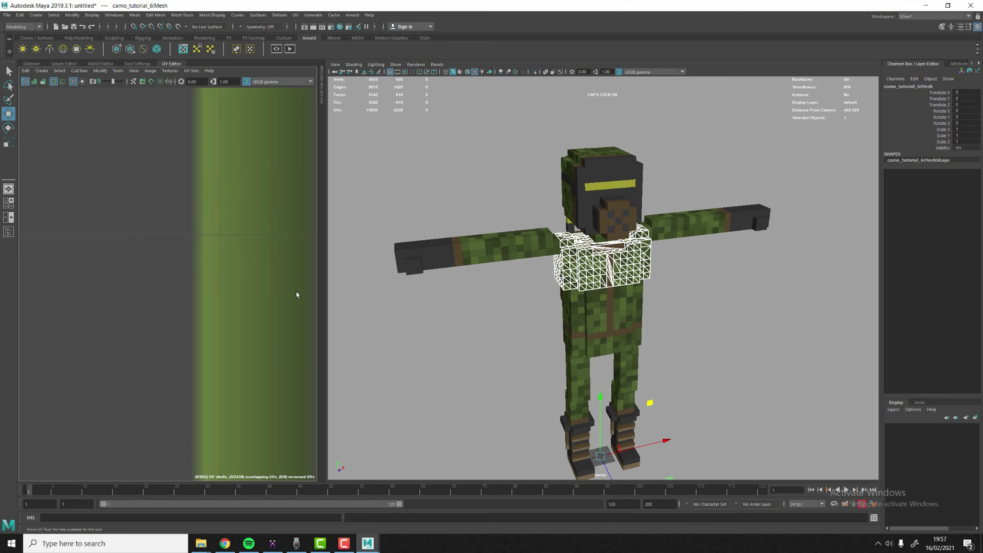
# Step: Compare the green, brown and yellow palette rows in MagicaVoxel with the matching texture bands in Maya's UV Editor
pyautogui.hotkey('alt', 'Tab')
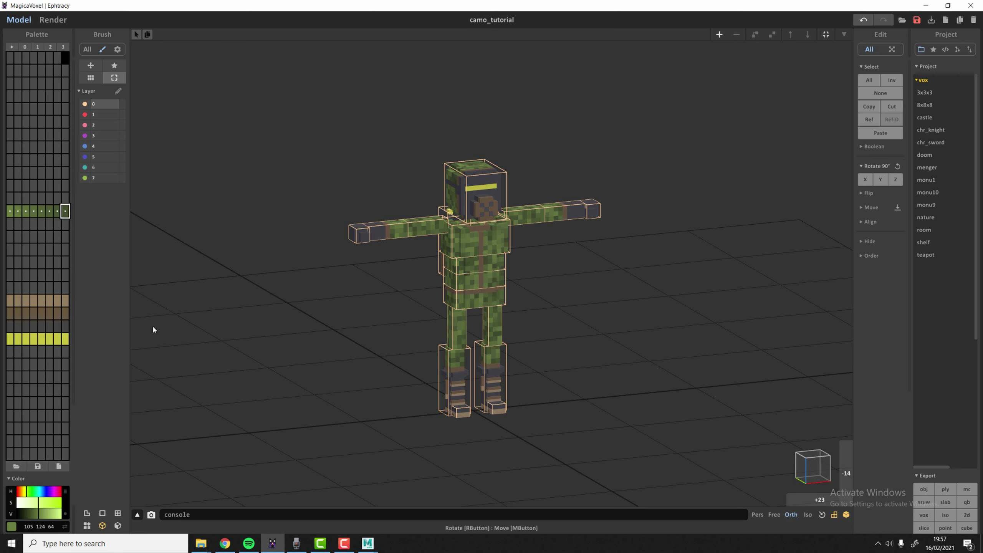
pyautogui.click(19, 340)
pyautogui.hotkey('alt', 'Tab')
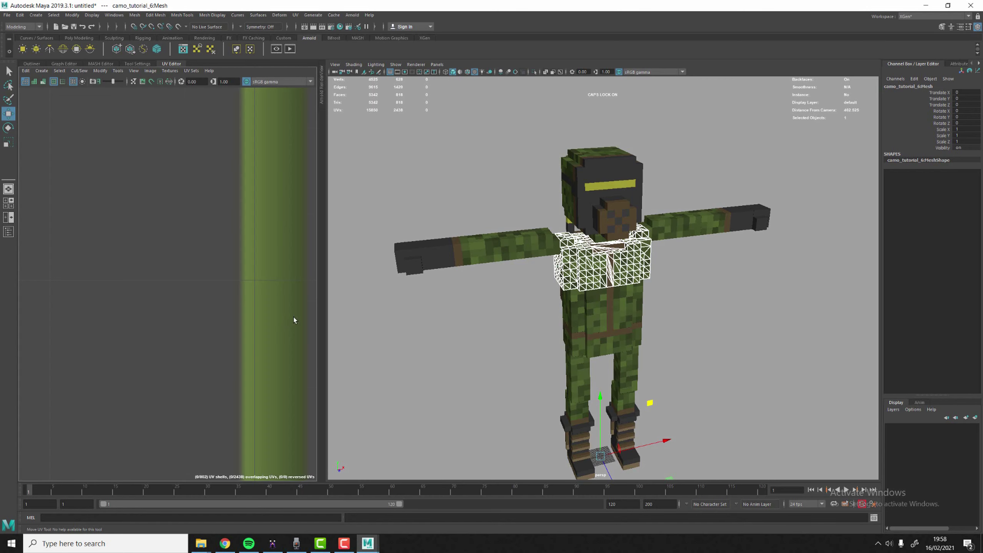
pyautogui.scroll(-10, 293, 317)
pyautogui.scroll(5, 102, 284)
pyautogui.scroll(2, 102, 287)
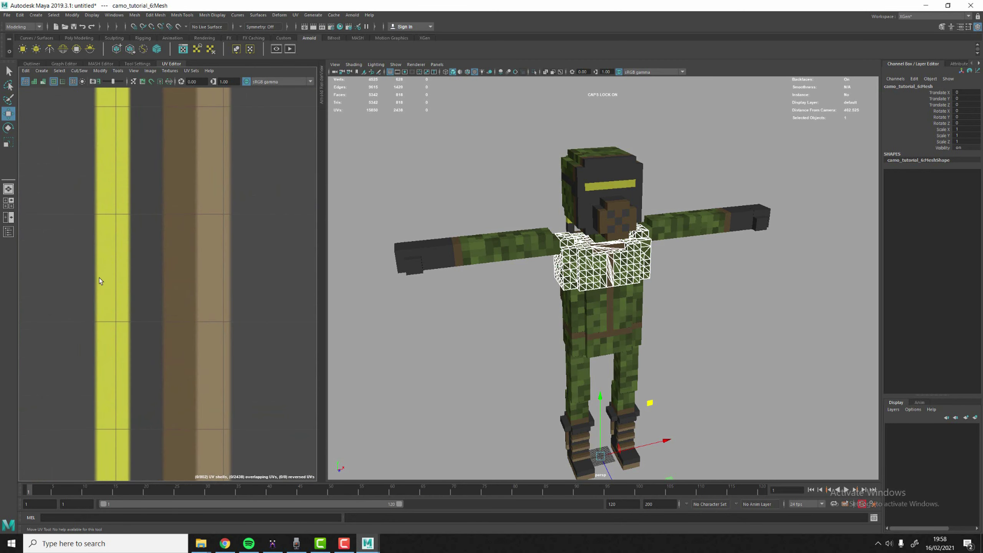
pyautogui.scroll(-5, 232, 304)
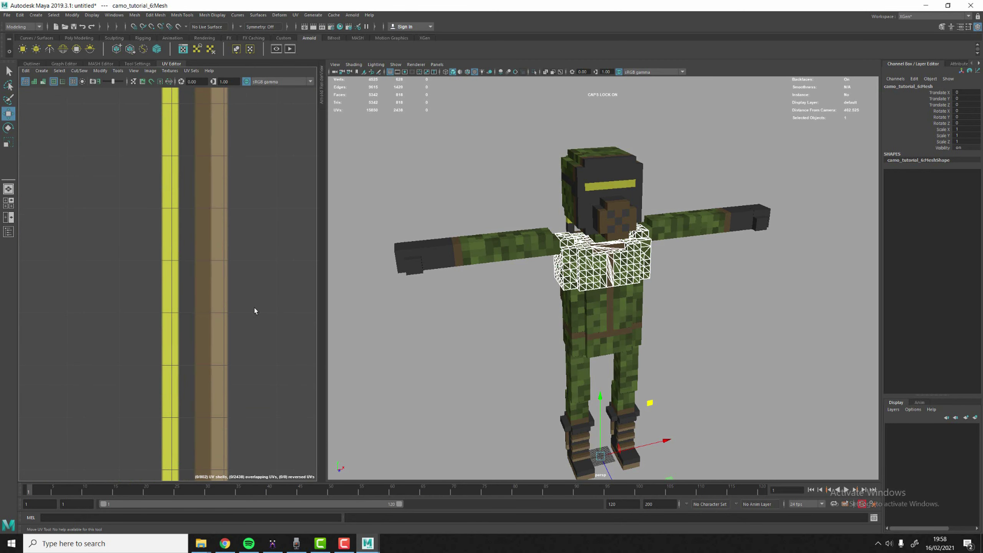
pyautogui.keyDown('alt'); pyautogui.moveTo(254, 308); pyautogui.dragTo(108, 307, button='middle'); pyautogui.keyUp('alt')
pyautogui.scroll(6, 181, 282)
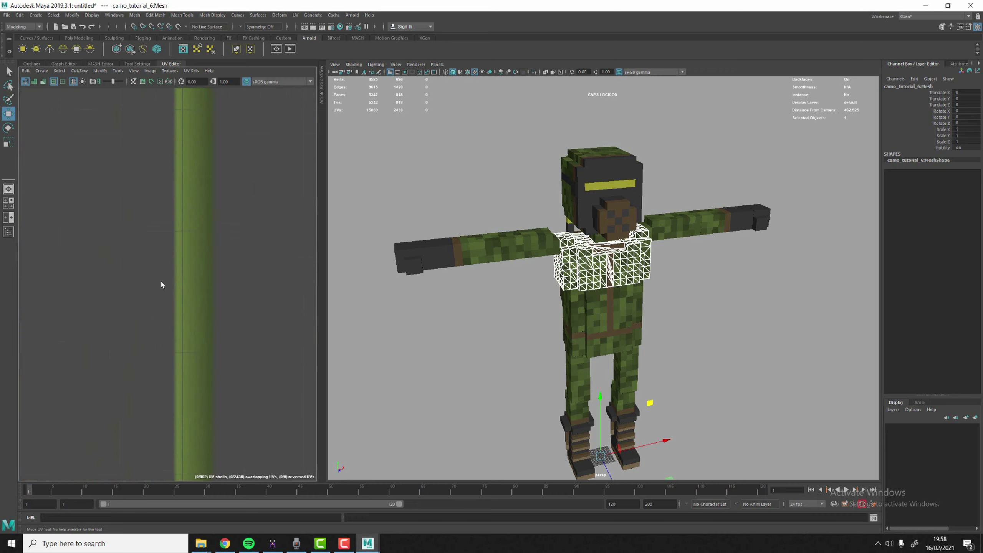
pyautogui.scroll(3, 174, 274)
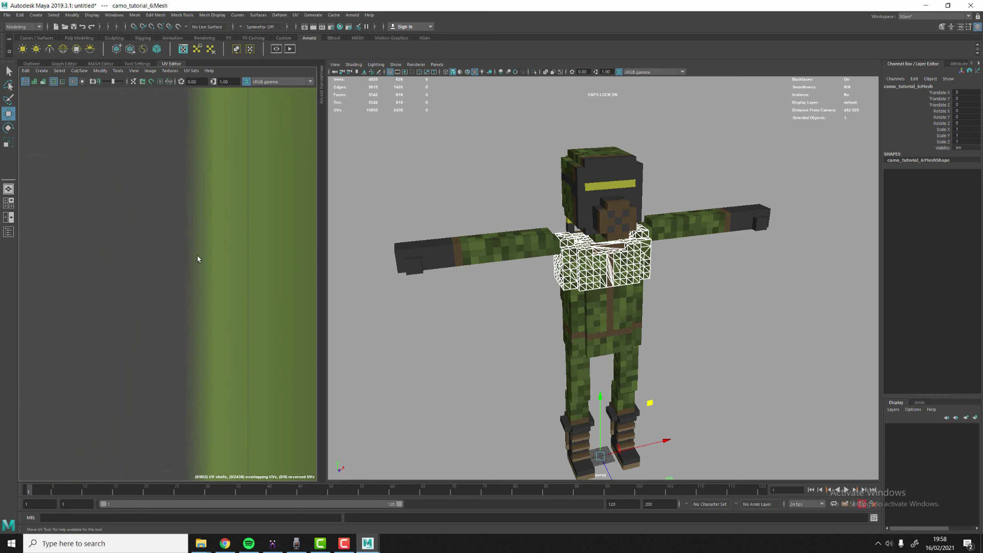
pyautogui.scroll(-3, 166, 307)
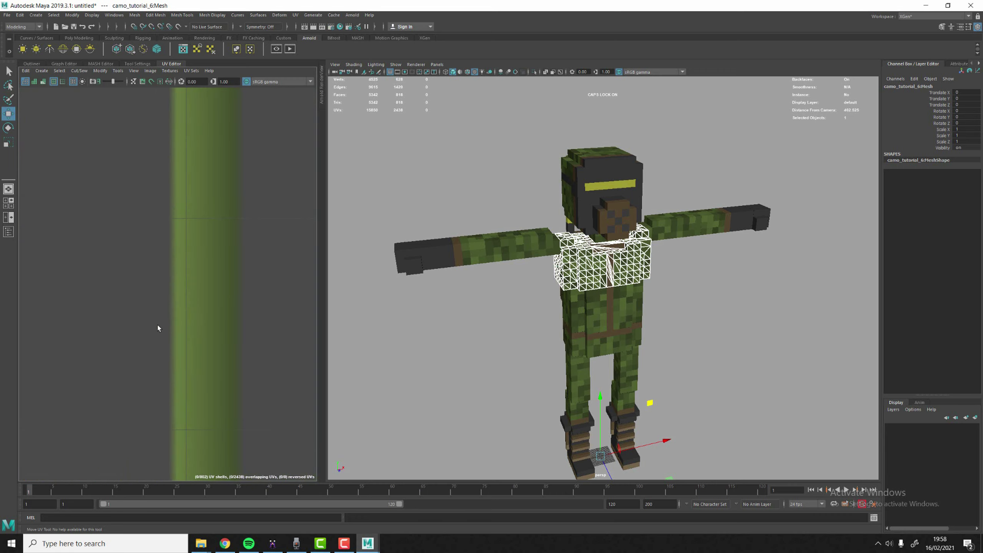
pyautogui.scroll(-5, 158, 326)
pyautogui.keyDown('alt'); pyautogui.moveTo(157, 326); pyautogui.dragTo(416, 325, button='middle'); pyautogui.keyUp('alt')
pyautogui.scroll(5, 208, 315)
pyautogui.hotkey('alt', 'Tab')
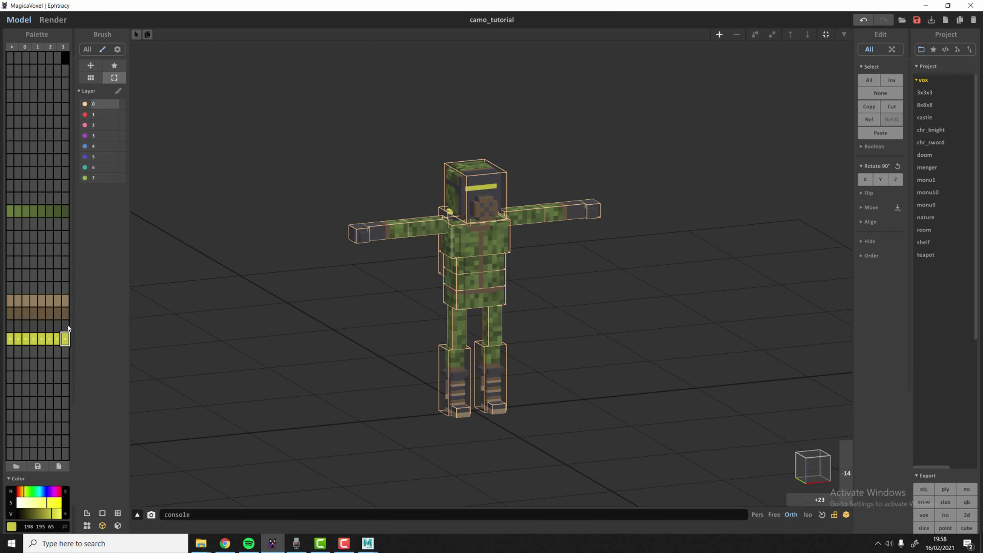
pyautogui.click(48, 339)
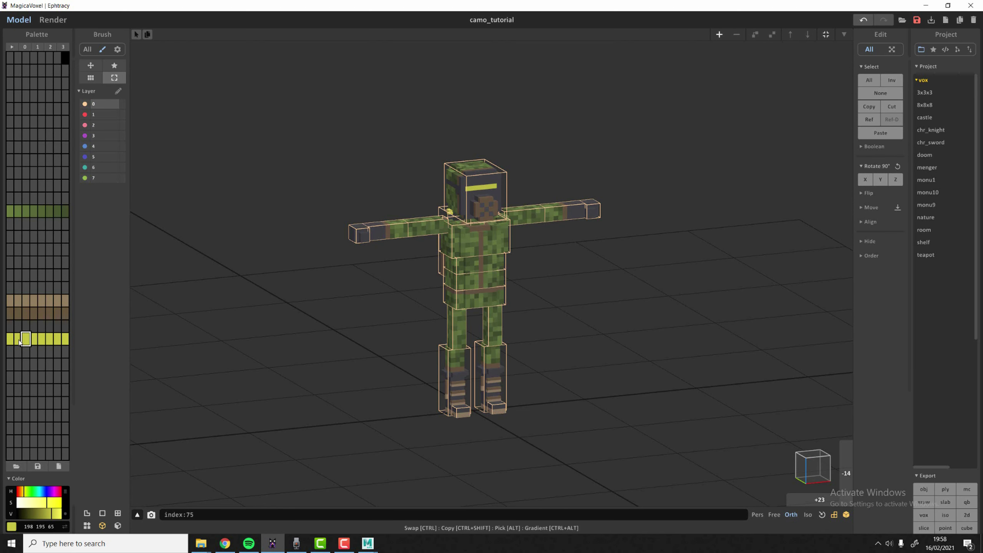
pyautogui.hotkey('alt', 'Tab')
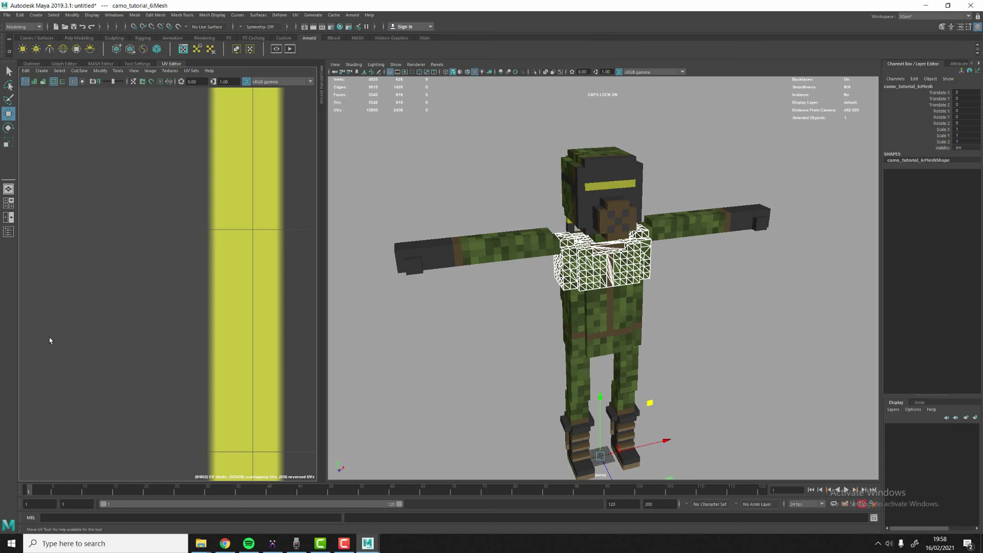
# Step: Close the UV Editor view, select all of the character's meshes and group them, with the group scaled to 30 on X, Y and Z
pyautogui.click(170, 65)
pyautogui.scroll(-5, 369, 169)
pyautogui.keyDown('alt'); pyautogui.moveTo(368, 170); pyautogui.dragTo(698, 454); pyautogui.keyUp('alt')
pyautogui.scroll(-3, 363, 169)
pyautogui.scroll(2, 363, 174)
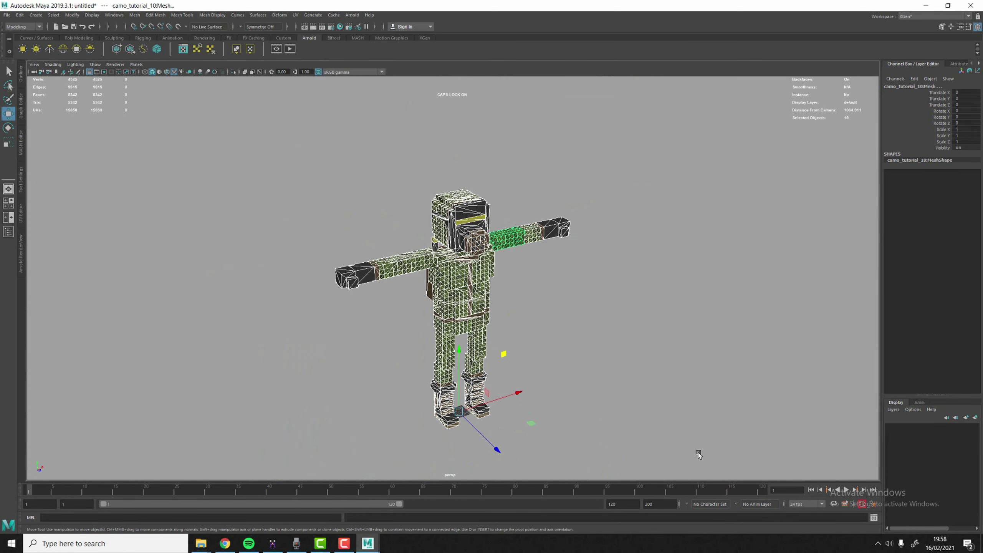
pyautogui.hotkey('ctrl', 'g')
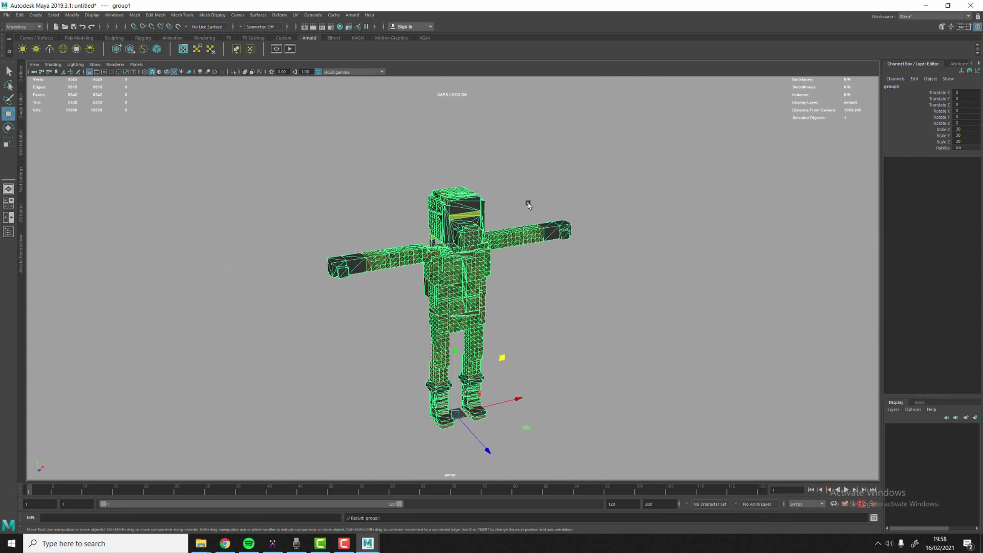
# Step: Start an Export Selection of the character group and create a V04 folder inside the HazMat Exports folder
pyautogui.click(7, 14)
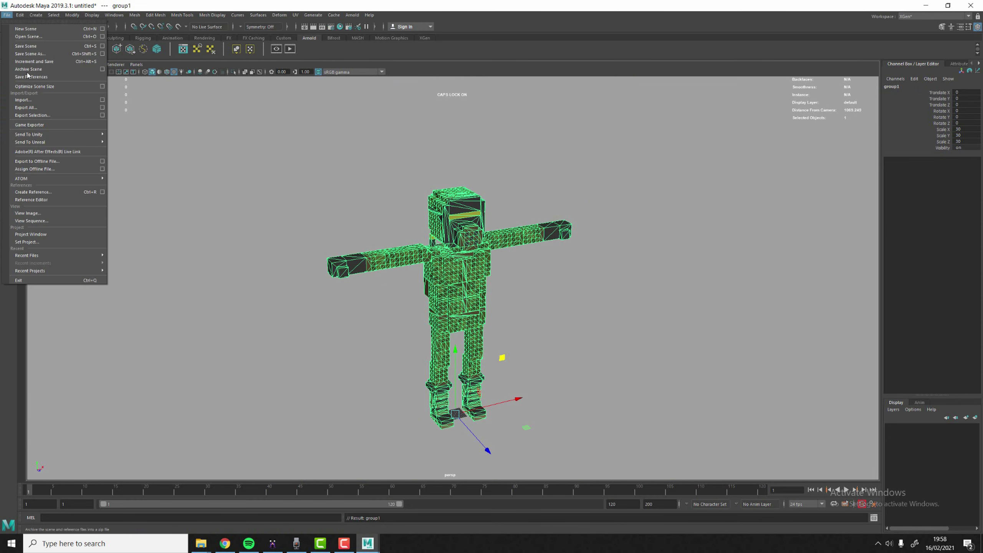
pyautogui.click(33, 115)
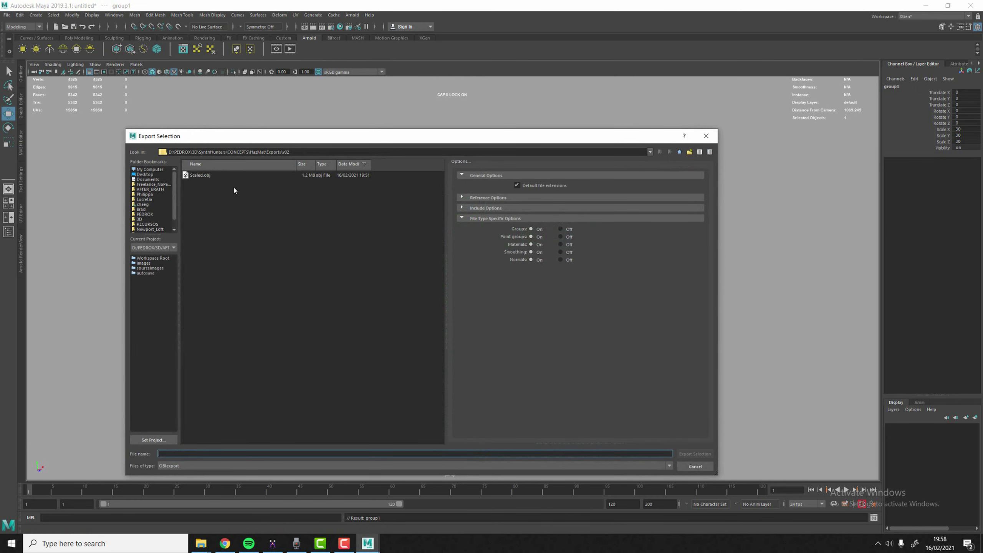
pyautogui.click(248, 224)
pyautogui.press('BackSpace')
pyautogui.rightClick(211, 232)
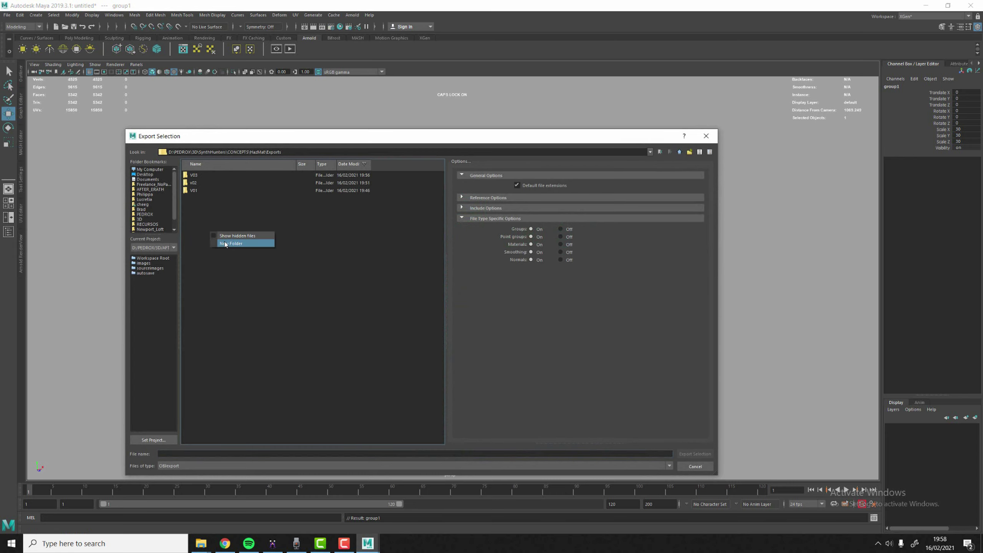
pyautogui.click(225, 244)
pyautogui.write('V04')
pyautogui.press('Return')
pyautogui.press('Return')
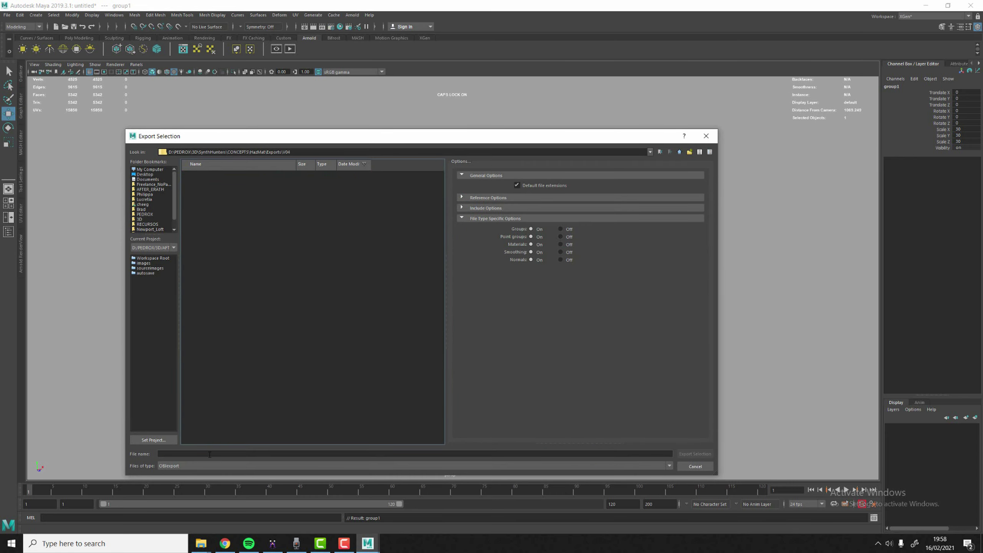
# Step: Export the group into the V04 folder as an OBJ file named hazmat_scaled
pyautogui.click(209, 454)
pyautogui.write('S')
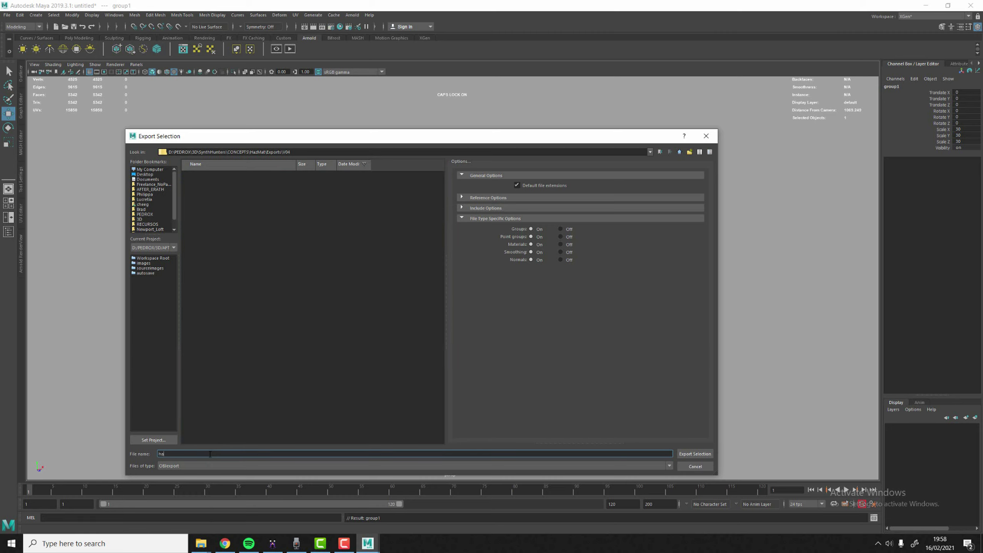
pyautogui.write('azmat_scaled')
pyautogui.press('Return')
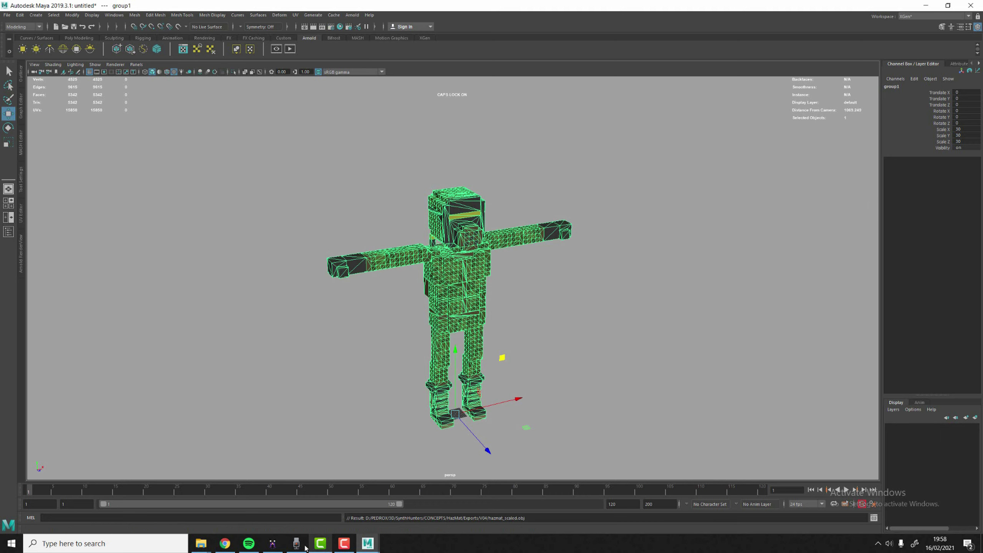
# Step: Switch to Mixamo in Chrome and upload the hazmat_scaled OBJ from HazMat's Exports V04 folder as a new character
pyautogui.click(225, 543)
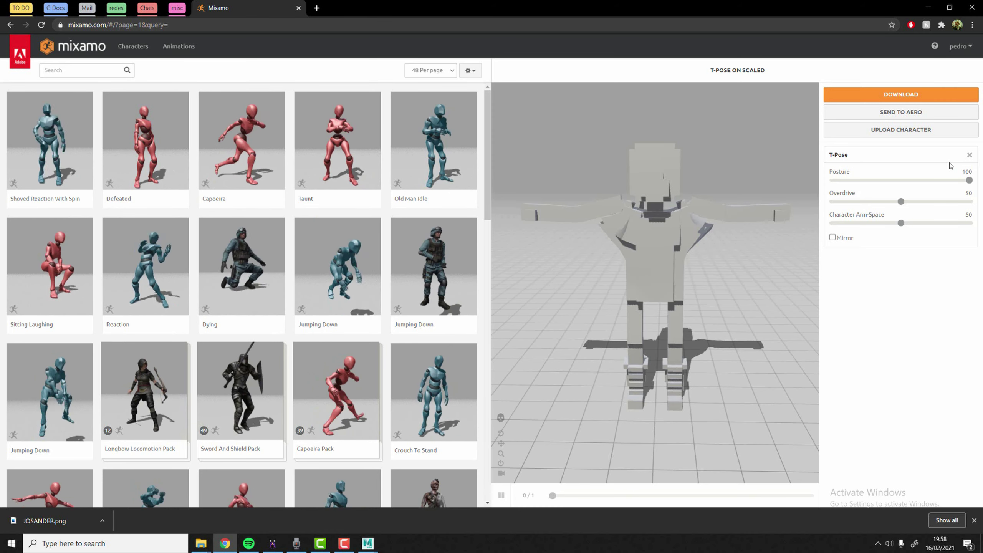
pyautogui.click(894, 131)
pyautogui.click(423, 264)
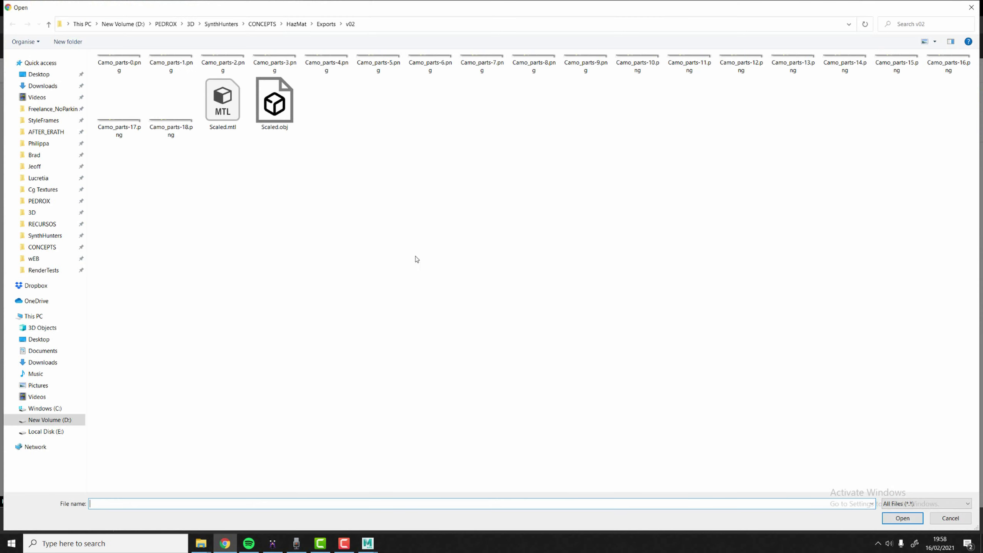
pyautogui.click(320, 24)
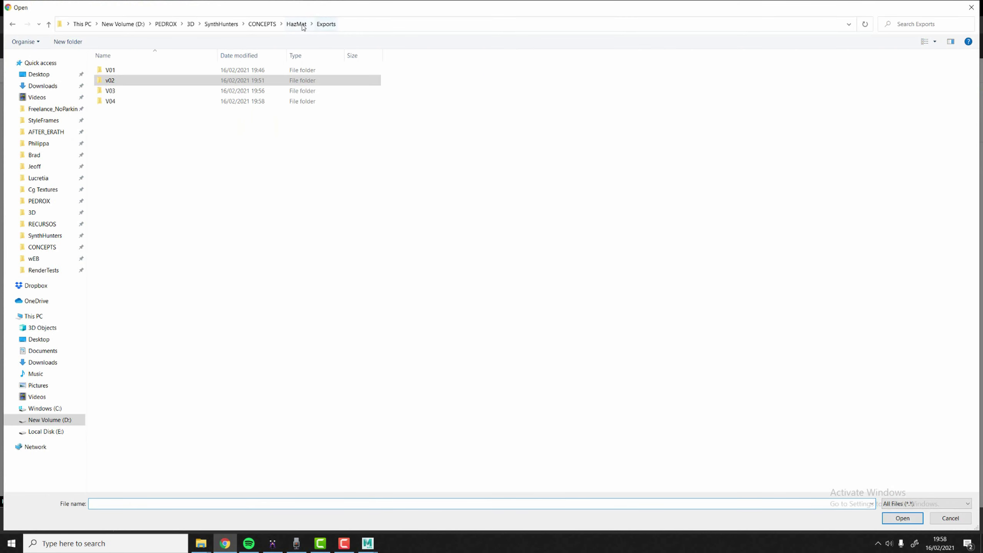
pyautogui.click(296, 24)
pyautogui.click(262, 25)
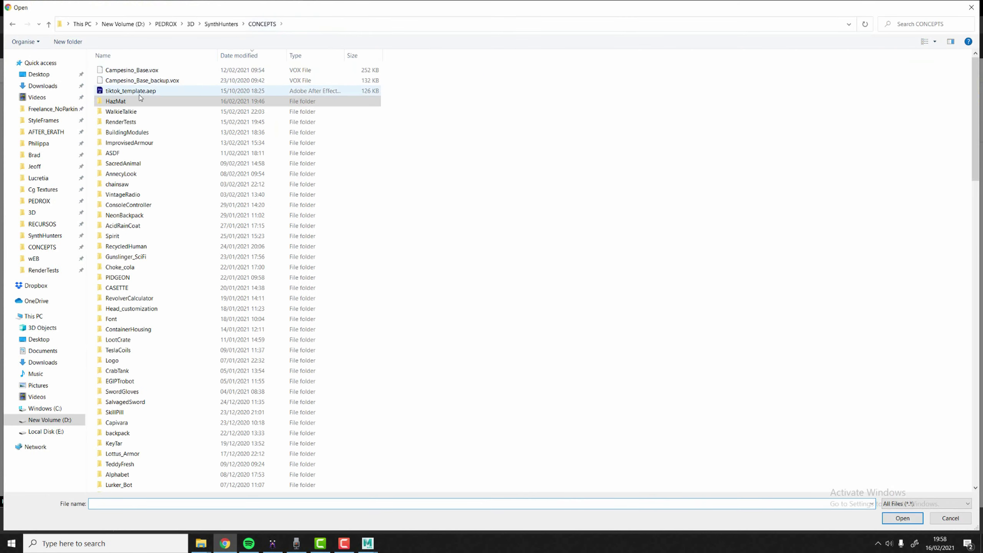
pyautogui.doubleClick(128, 101)
pyautogui.doubleClick(121, 74)
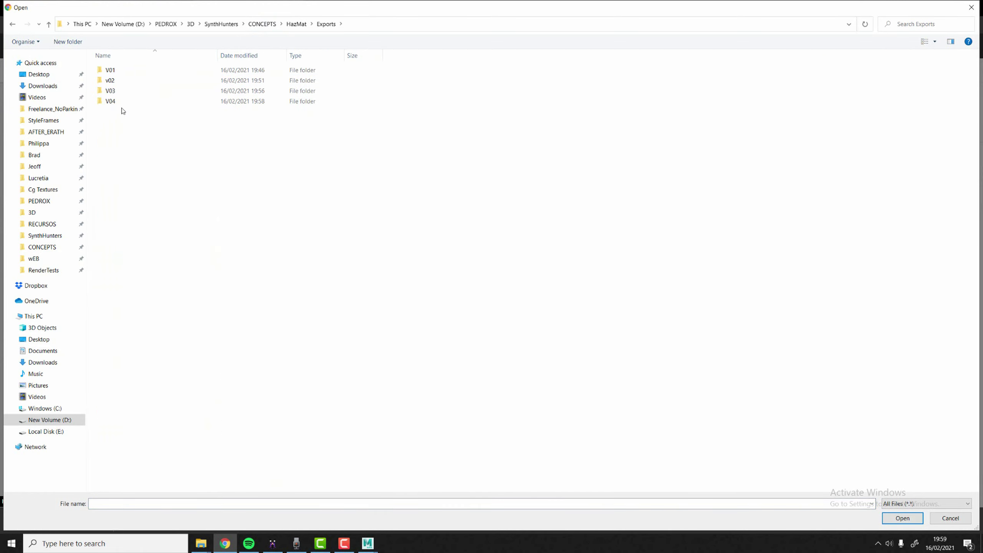
pyautogui.doubleClick(112, 101)
pyautogui.doubleClick(288, 141)
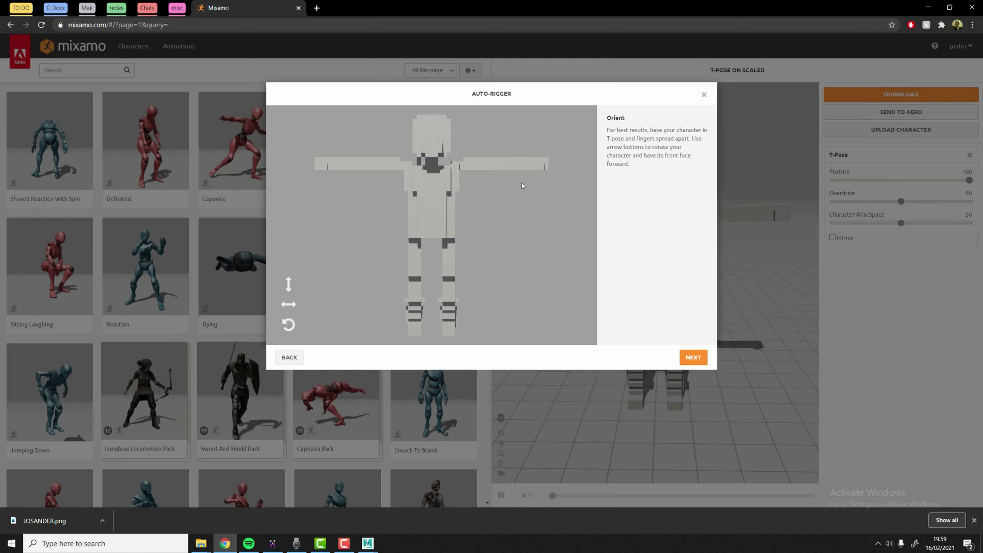
# Step: Accept the character's orientation and place the auto-rigger markers on its chin, wrists, elbows, knees and groin with symmetry on
pyautogui.click(692, 358)
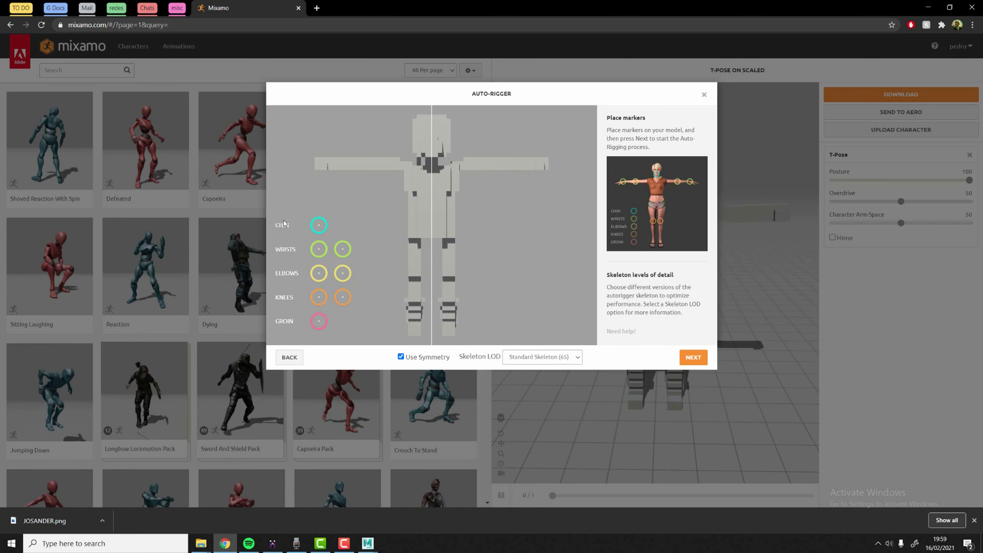
pyautogui.moveTo(317, 228)
pyautogui.mouseDown()
pyautogui.moveTo(422, 148)
pyautogui.moveTo(435, 157)
pyautogui.mouseUp()
pyautogui.moveTo(318, 249); pyautogui.dragTo(329, 166)
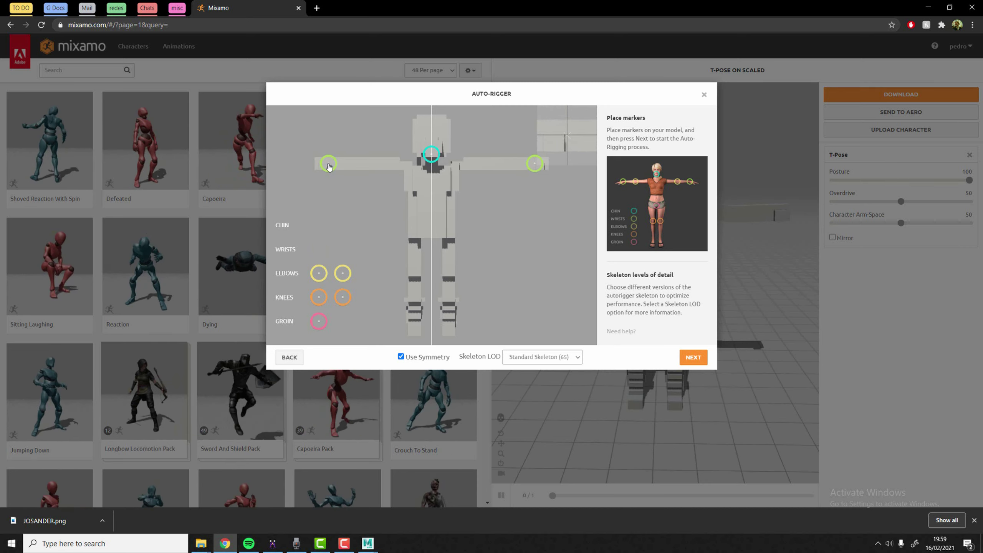
pyautogui.moveTo(329, 167); pyautogui.dragTo(329, 167)
pyautogui.moveTo(319, 276)
pyautogui.mouseDown()
pyautogui.moveTo(344, 250)
pyautogui.moveTo(350, 161)
pyautogui.moveTo(364, 167)
pyautogui.mouseUp()
pyautogui.moveTo(338, 299)
pyautogui.mouseDown()
pyautogui.moveTo(387, 254)
pyautogui.moveTo(416, 280)
pyautogui.mouseUp()
pyautogui.moveTo(318, 321)
pyautogui.mouseDown()
pyautogui.moveTo(324, 292)
pyautogui.moveTo(432, 237)
pyautogui.mouseUp()
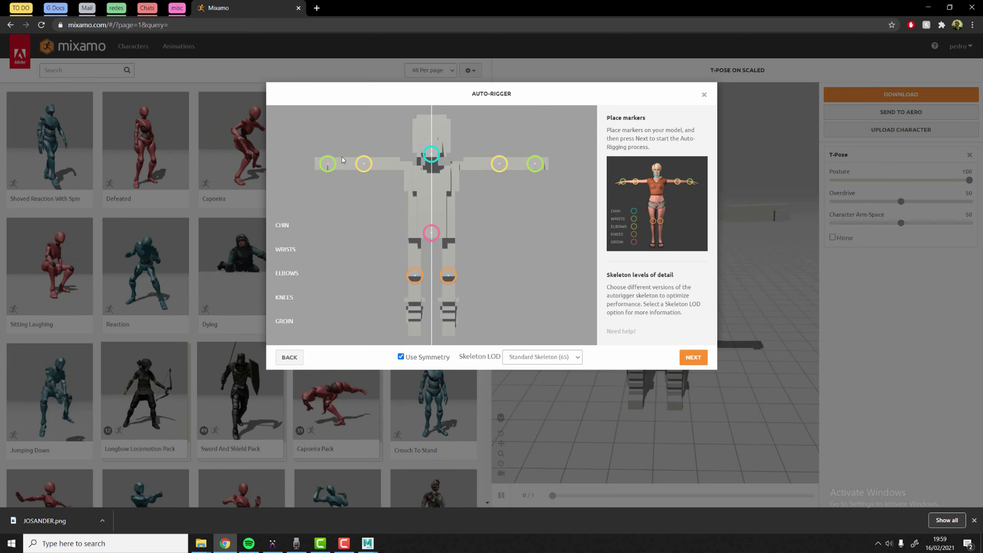
# Step: Set the skeleton LOD to No Fingers (25), run the auto-rigger and accept the rigged model as the new character
pyautogui.click(556, 363)
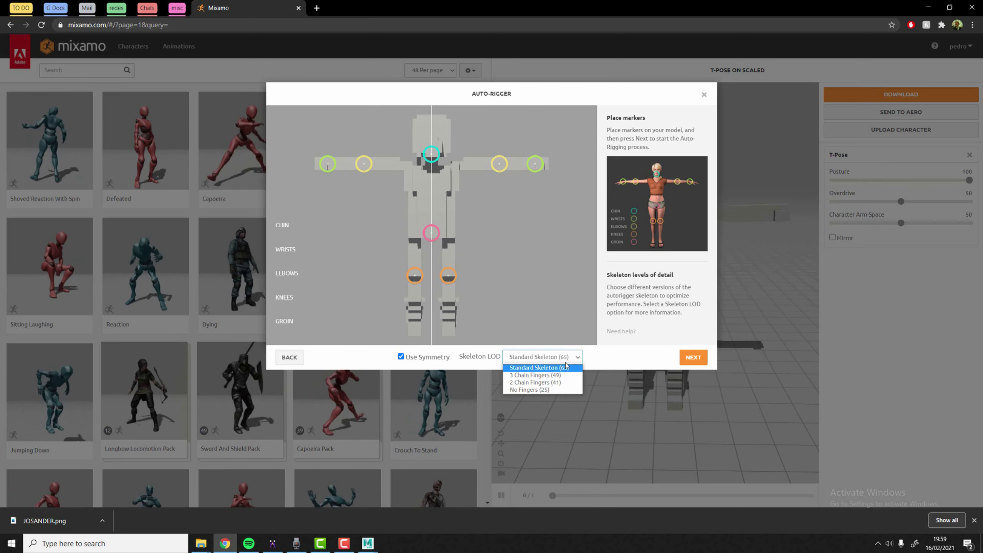
pyautogui.click(528, 390)
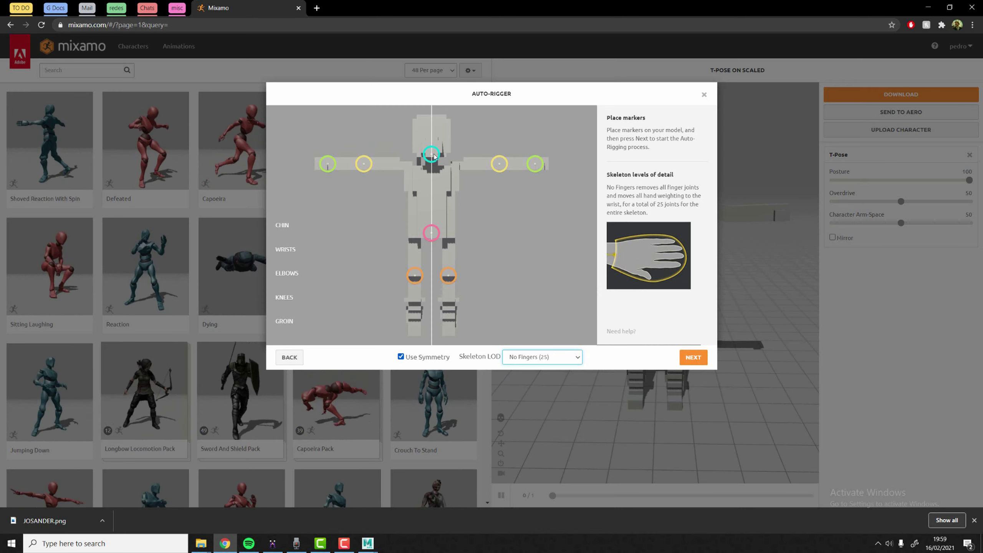
pyautogui.click(693, 357)
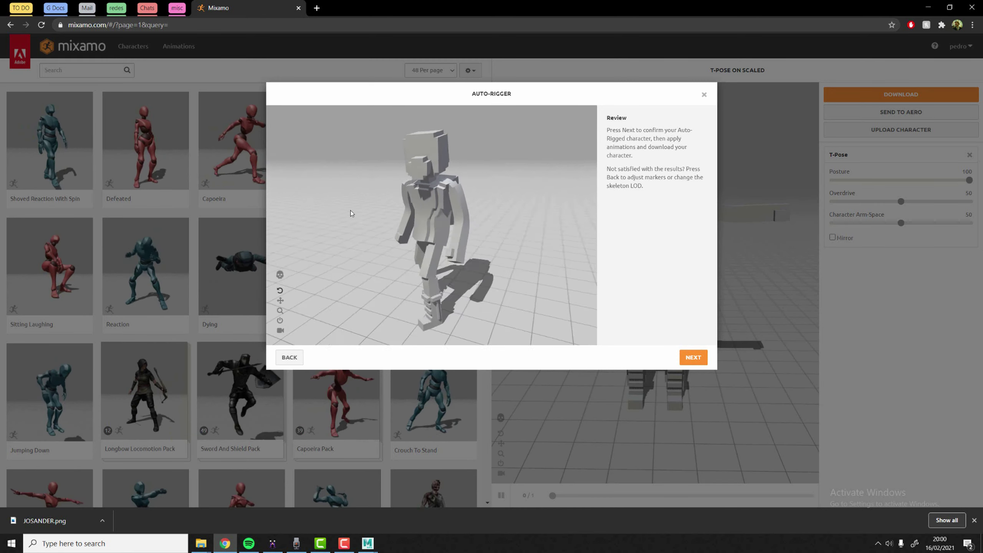
pyautogui.click(688, 353)
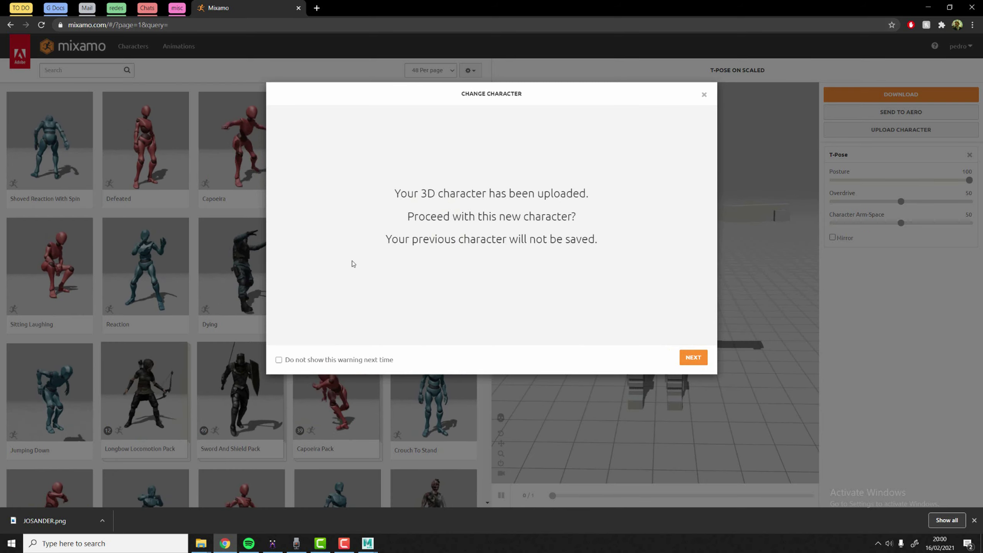
pyautogui.click(700, 357)
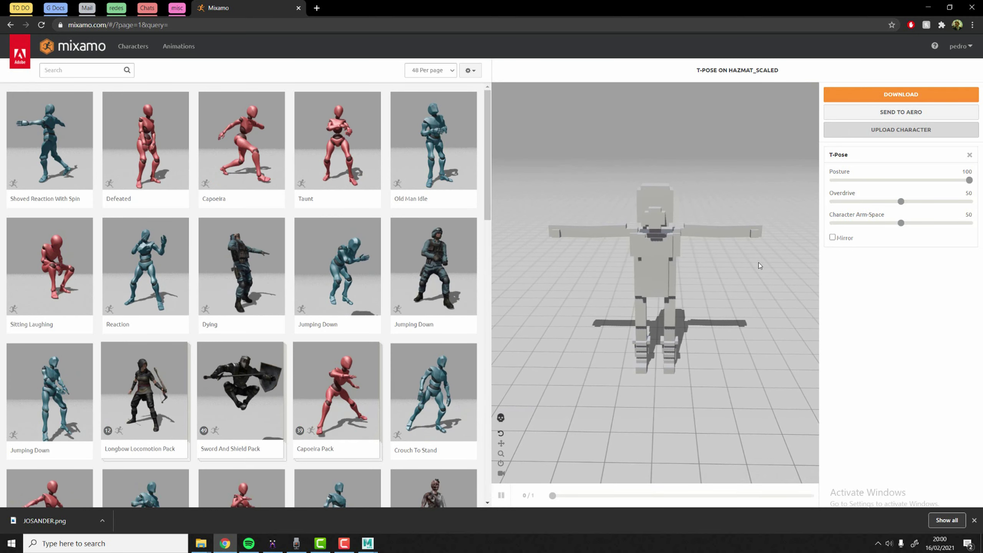
# Step: Download the rigged T-pose character as FBX Binary with skin, at 30 frames per second and without keyframe reduction
pyautogui.moveTo(759, 263); pyautogui.dragTo(651, 419)
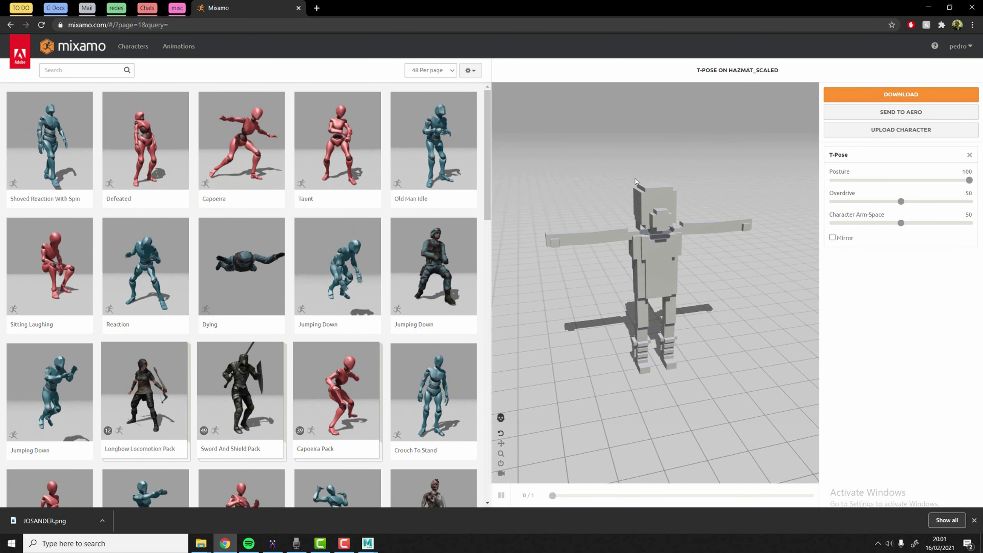
pyautogui.click(885, 93)
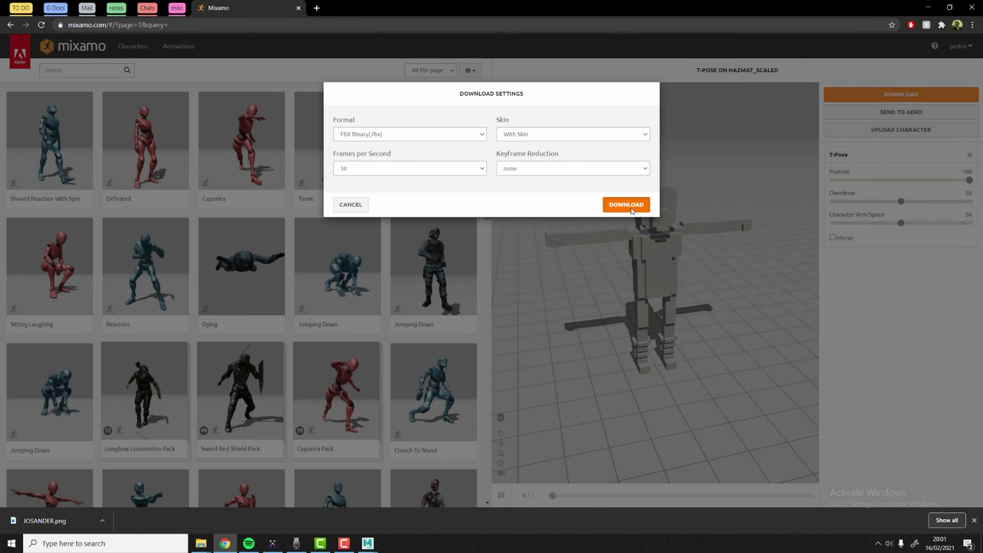
pyautogui.click(629, 205)
pyautogui.moveTo(201, 543)
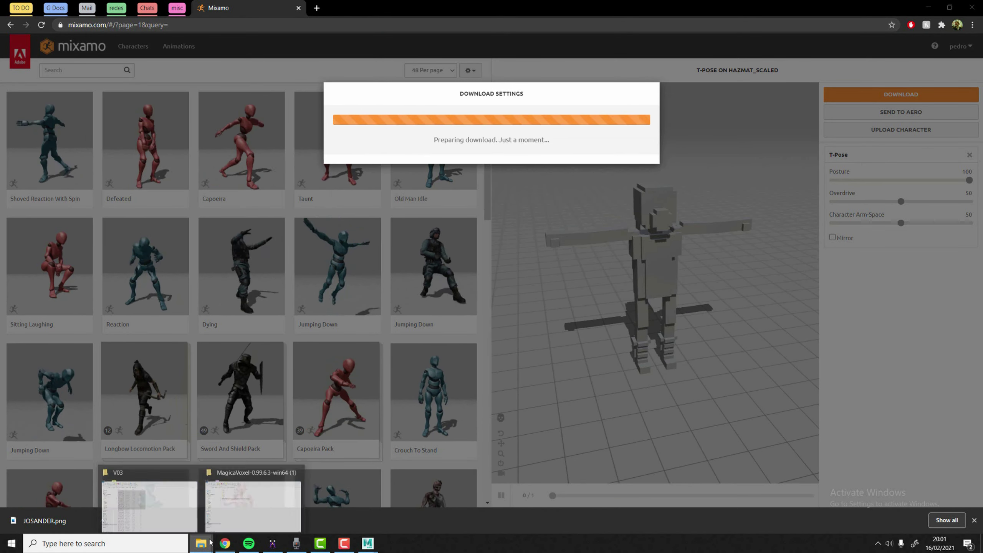
# Step: Switch to File Explorer and create a folder named Animations inside the HazMat folder
pyautogui.click(167, 502)
pyautogui.hotkey('alt', 'Left')
pyautogui.hotkey('alt', 'Left')
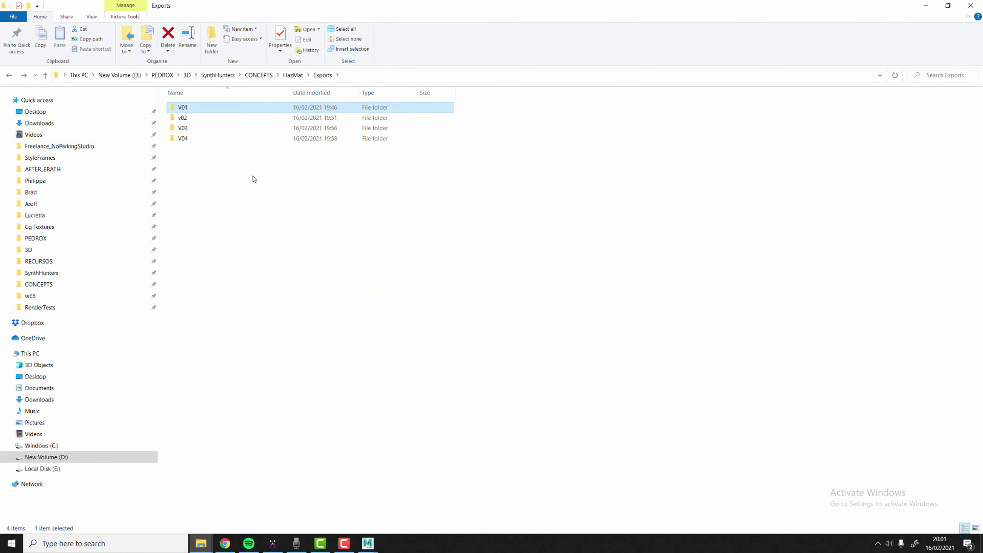
pyautogui.press('BackSpace')
pyautogui.rightClick(234, 169)
pyautogui.moveTo(202, 287)
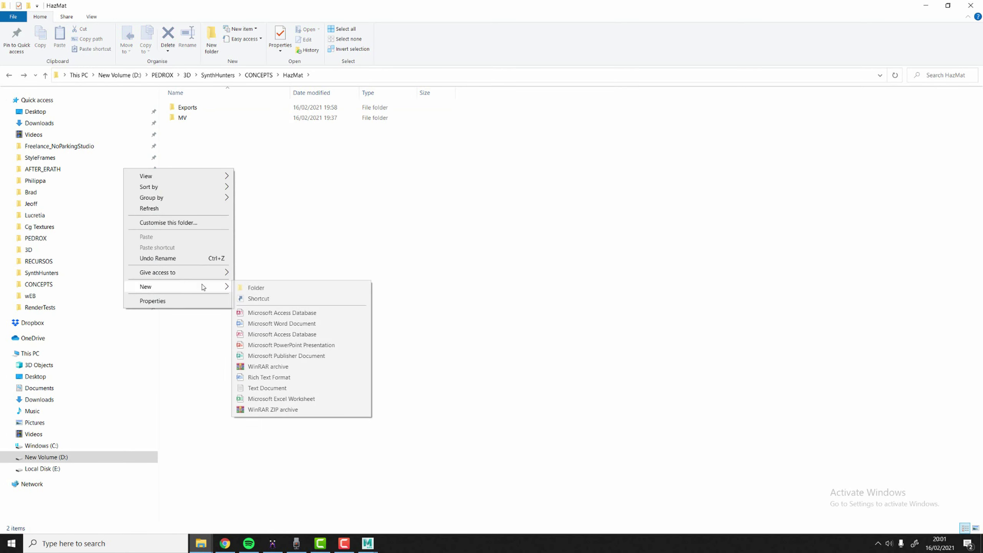
pyautogui.click(255, 288)
pyautogui.write('ations')
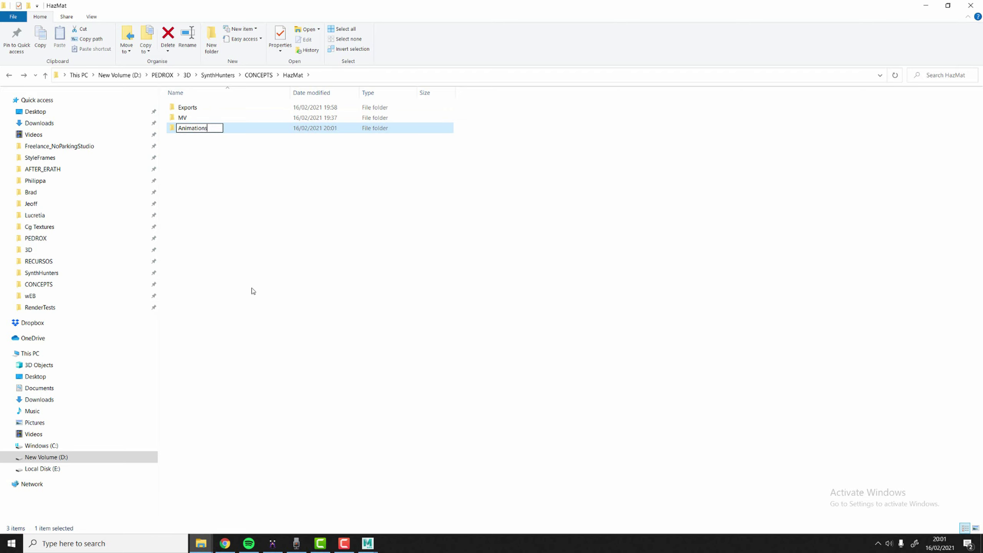
# Step: Copy the downloaded T-Pose FBX from Chrome into HazMat's Animations folder and name it TPOSE
pyautogui.hotkey('alt', 'Tab')
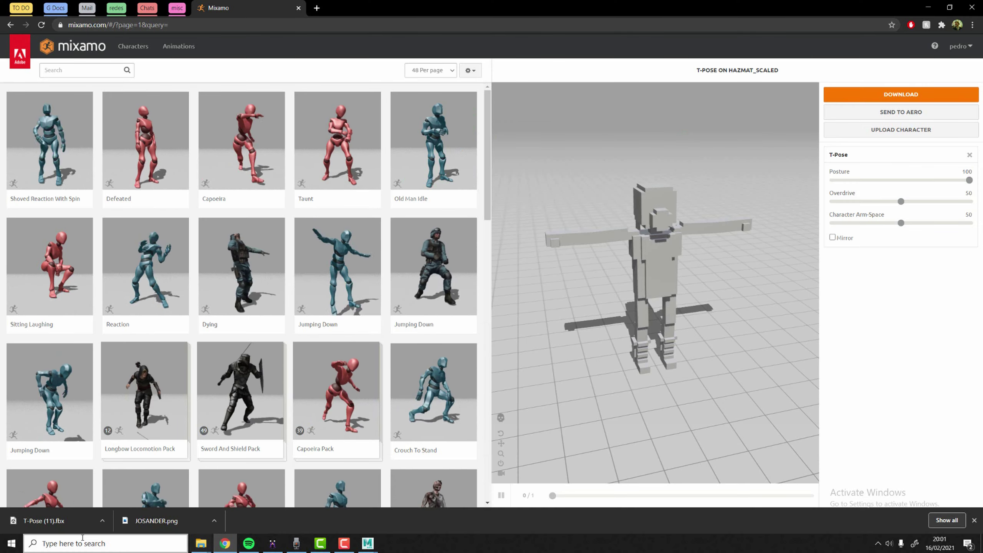
pyautogui.moveTo(44, 521); pyautogui.dragTo(480, 257)
pyautogui.hotkey('alt', 'Tab')
pyautogui.moveTo(365, 212); pyautogui.dragTo(365, 212)
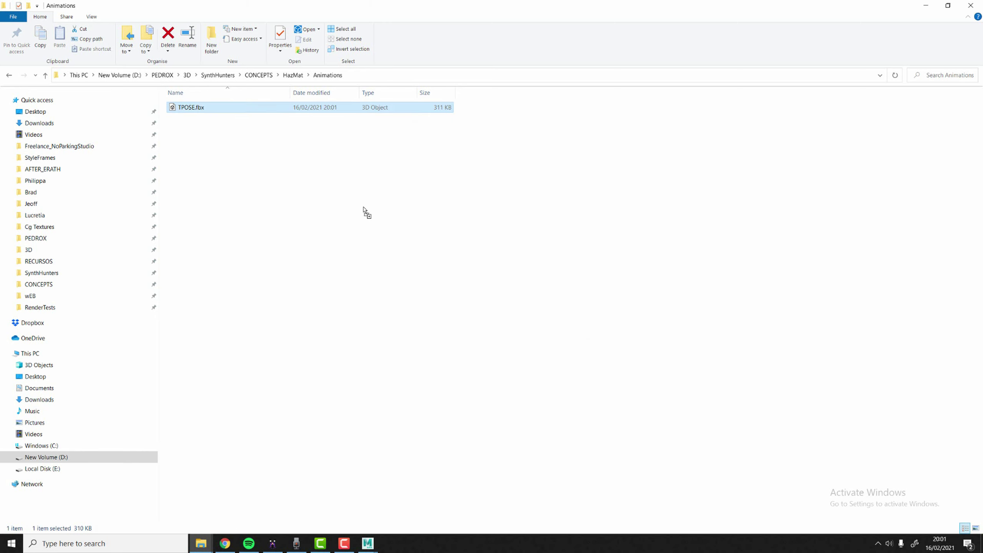
# Step: Switch to Mixamo, search the animations for idle and apply the wide-stance fighting Idle to the character
pyautogui.hotkey('alt', 'Tab')
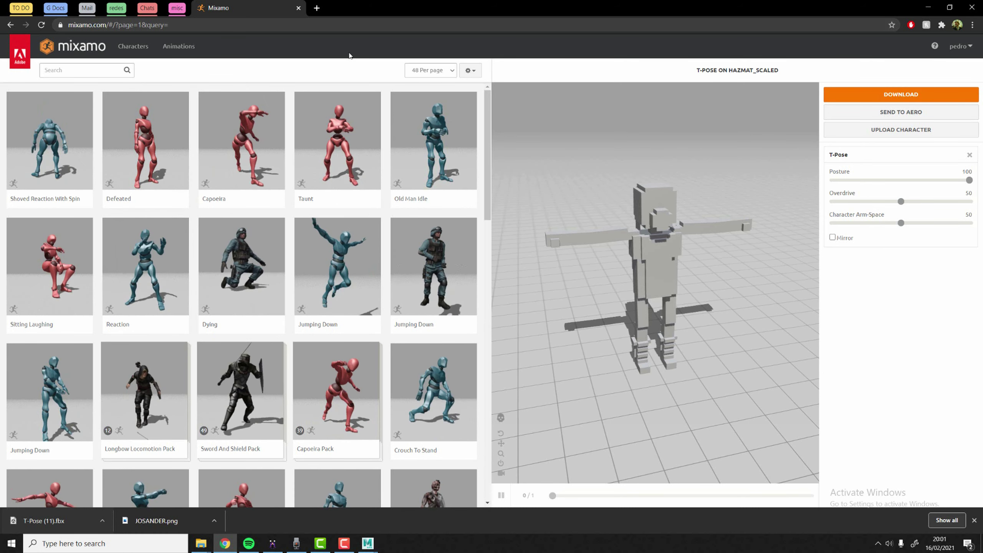
pyautogui.click(78, 69)
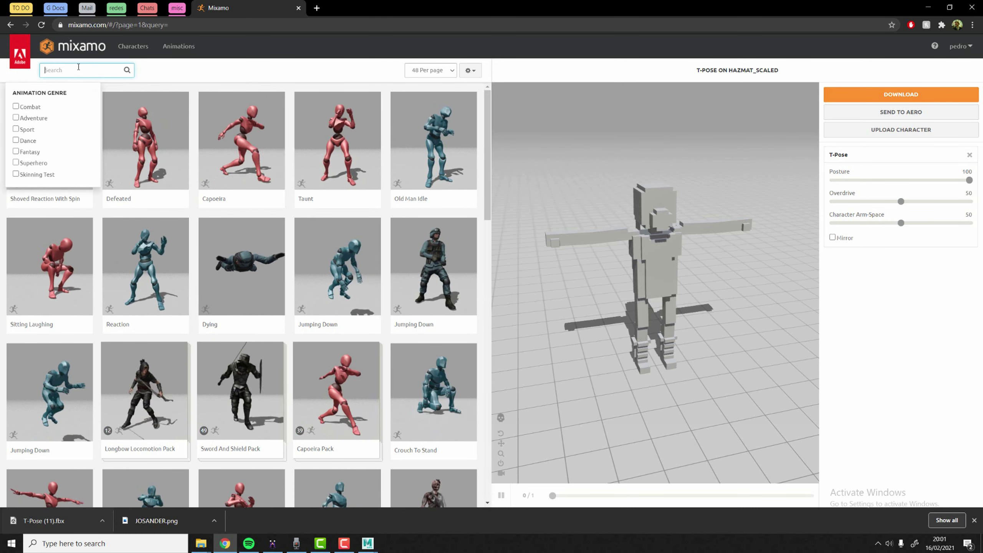
pyautogui.write('idle')
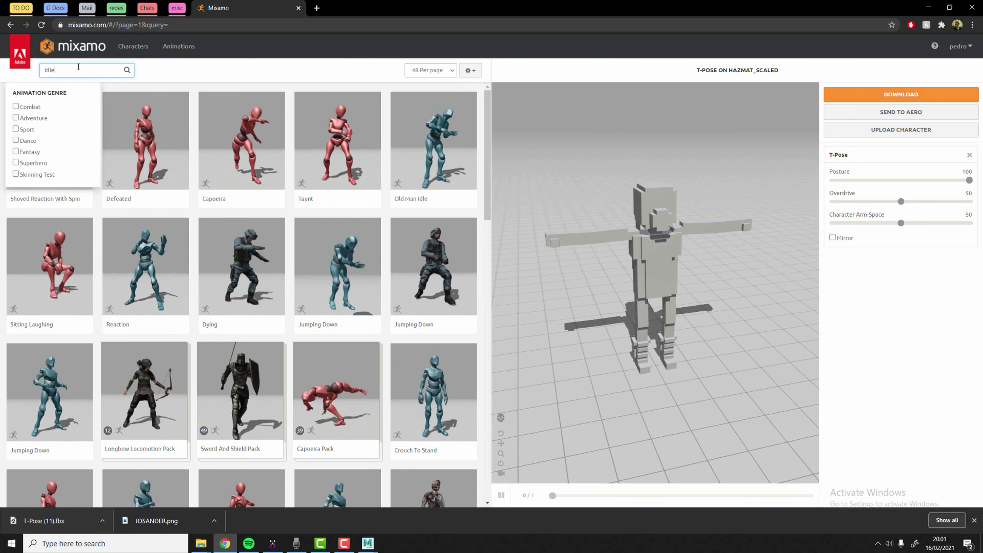
pyautogui.press('Return')
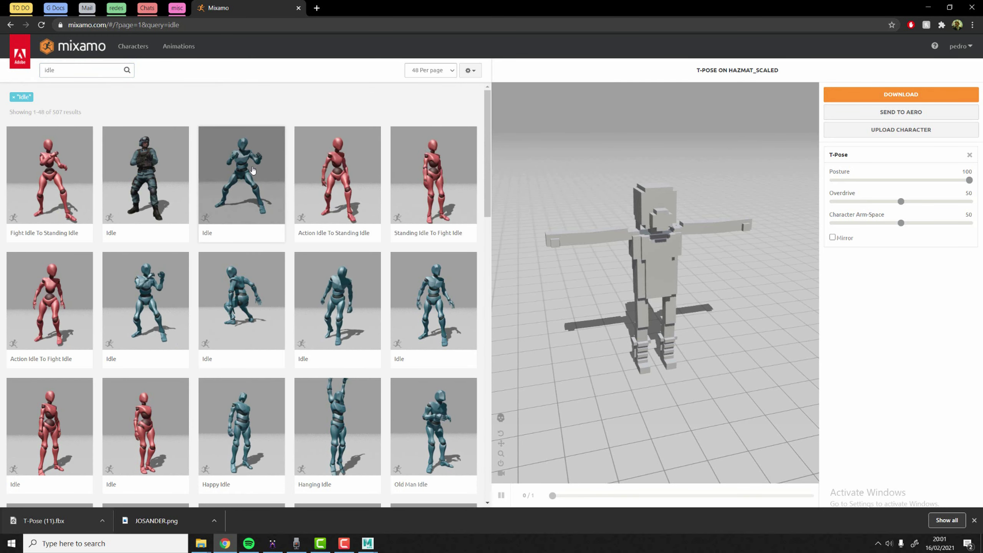
pyautogui.click(252, 171)
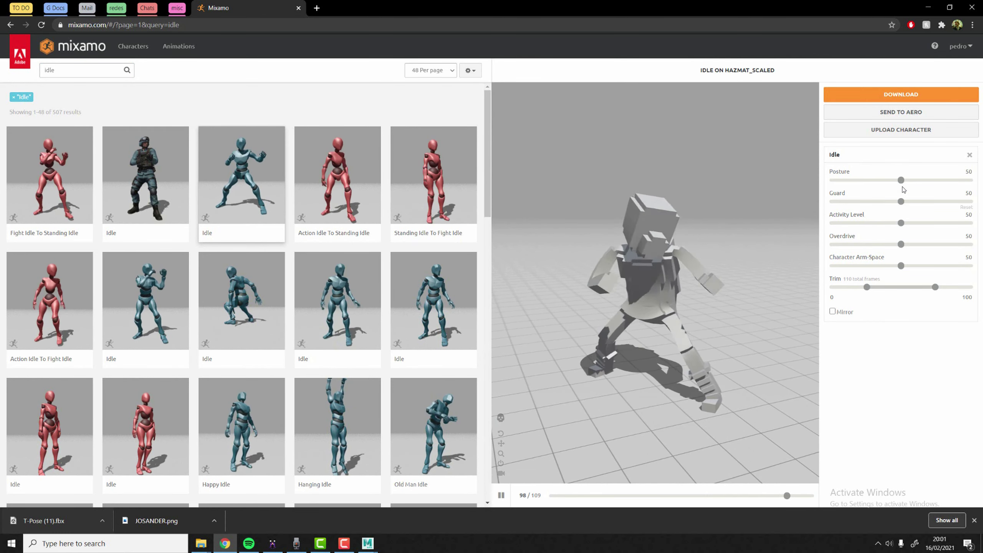
# Step: Try different settings on the Idle animation, ending with Posture 53, Guard 38, Overdrive 77 and a trim start of 64
pyautogui.moveTo(901, 181); pyautogui.dragTo(930, 181)
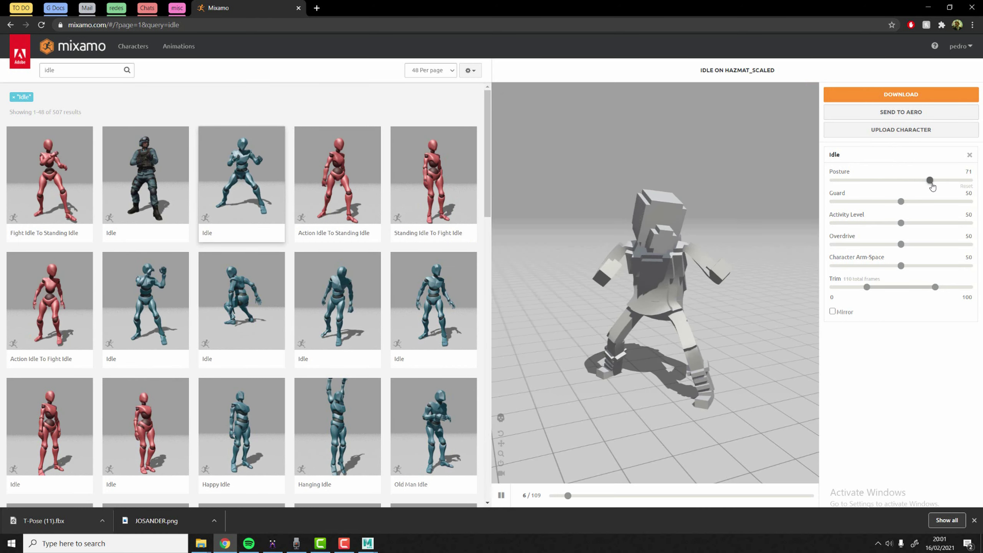
pyautogui.click(970, 181)
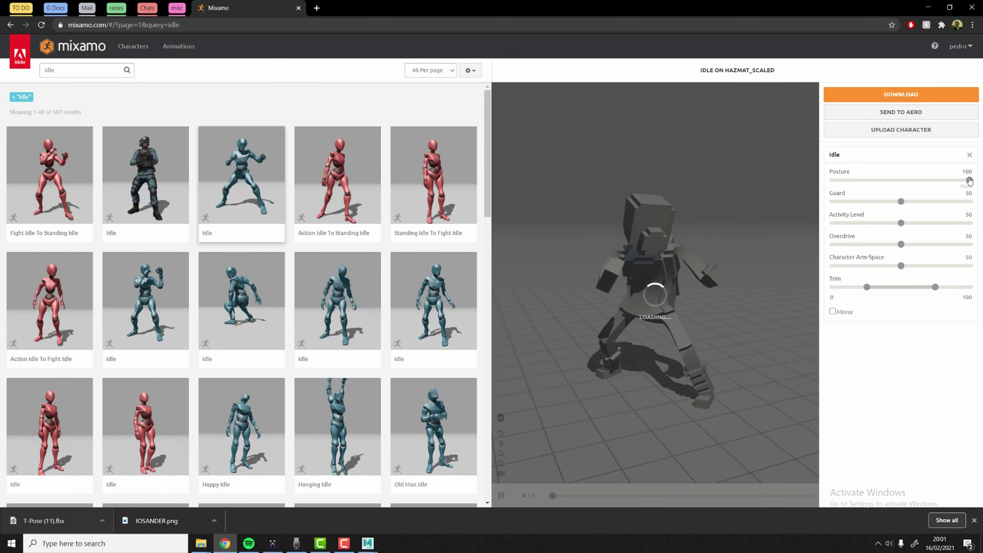
pyautogui.moveTo(970, 181); pyautogui.dragTo(787, 185)
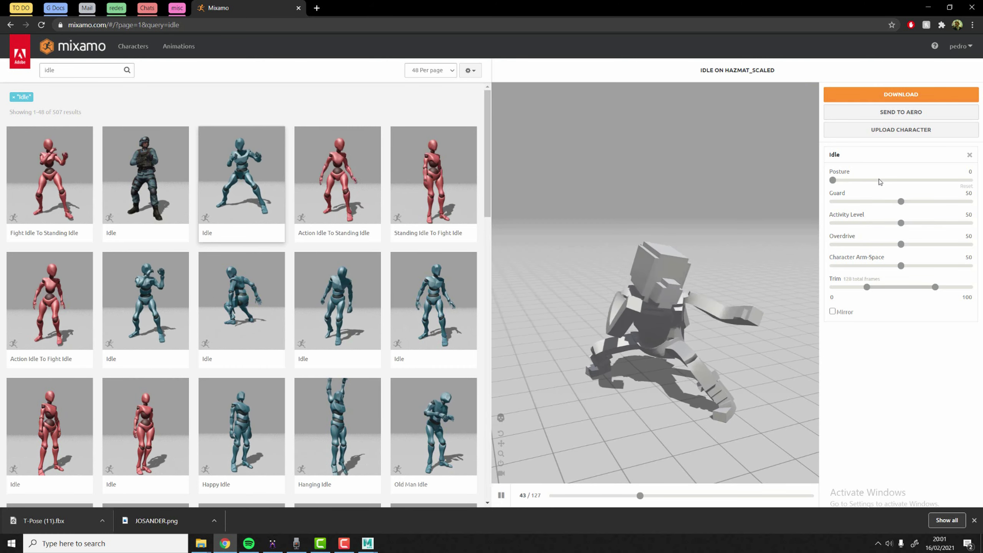
pyautogui.click(904, 181)
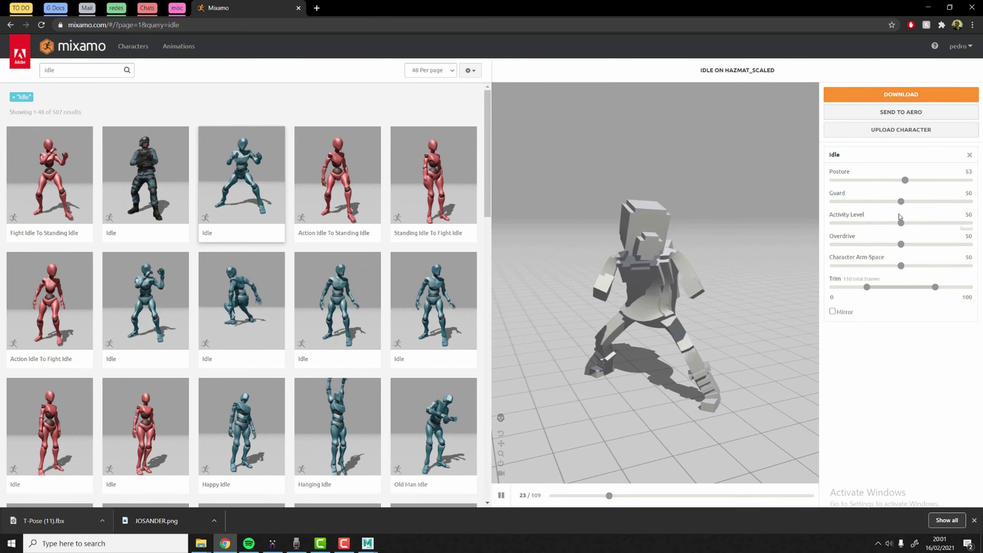
pyautogui.click(928, 202)
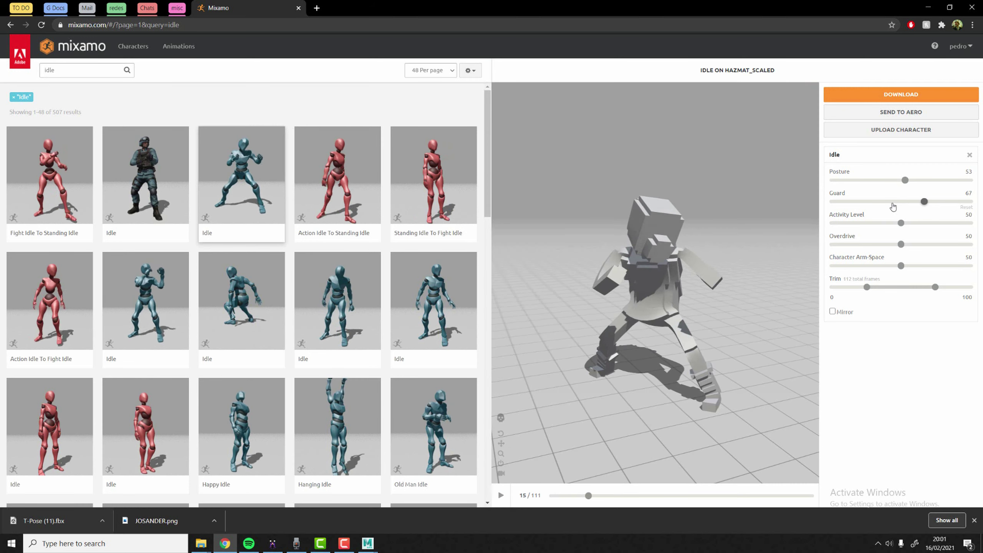
pyautogui.click(884, 201)
pyautogui.click(937, 245)
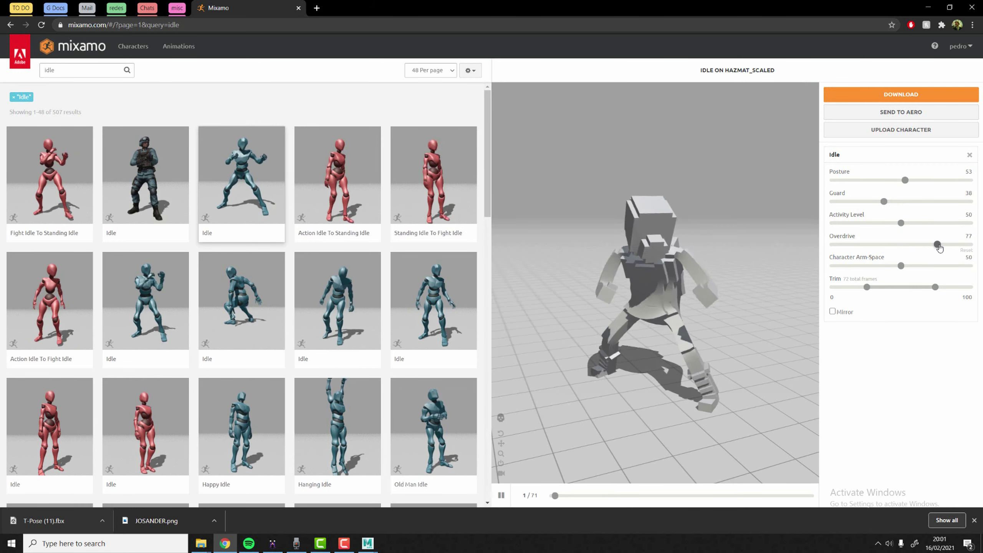
pyautogui.moveTo(893, 287); pyautogui.dragTo(910, 287)
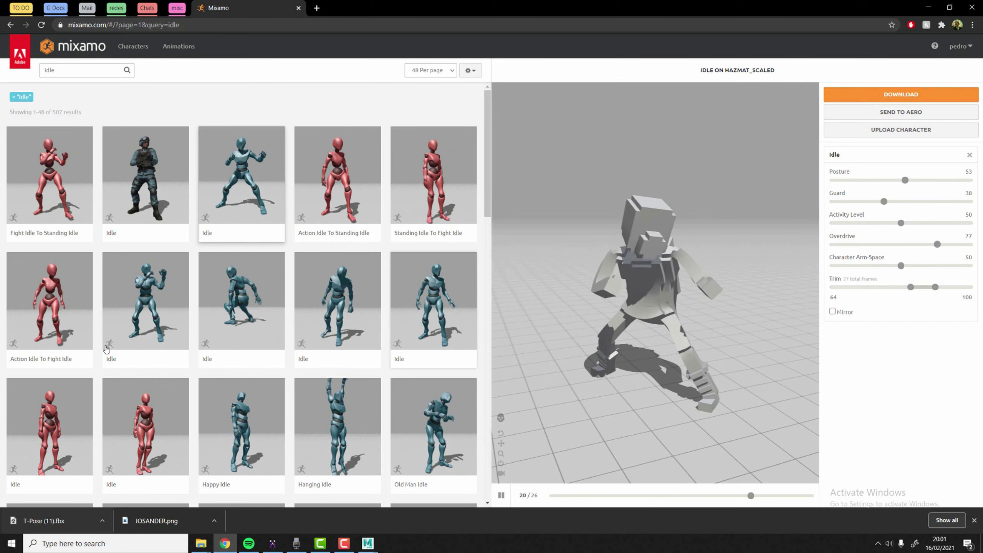
# Step: Preview the Hanging Idle and another standing Idle animation on the hazmat character
pyautogui.scroll(-3, 340, 344)
pyautogui.click(340, 344)
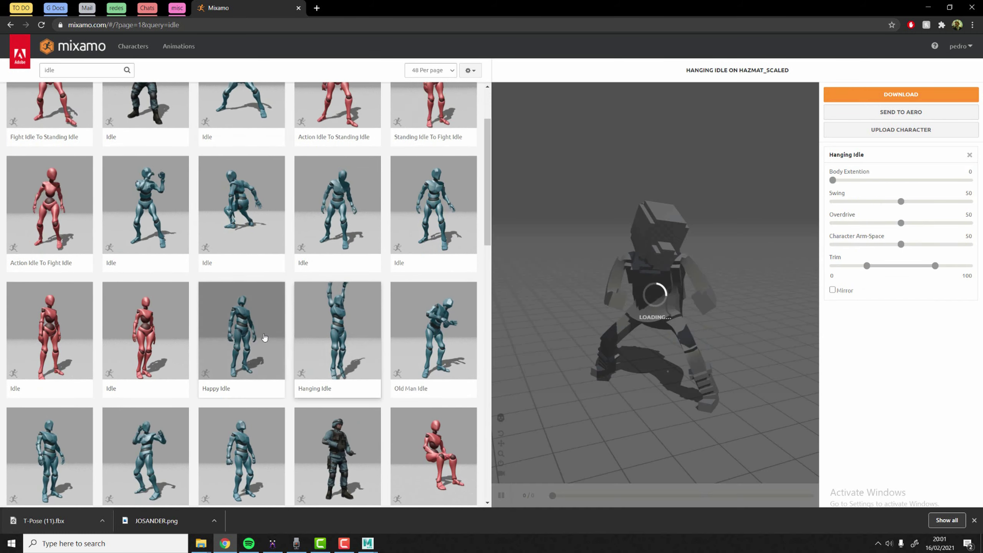
pyautogui.scroll(1, 397, 253)
pyautogui.scroll(3, 397, 254)
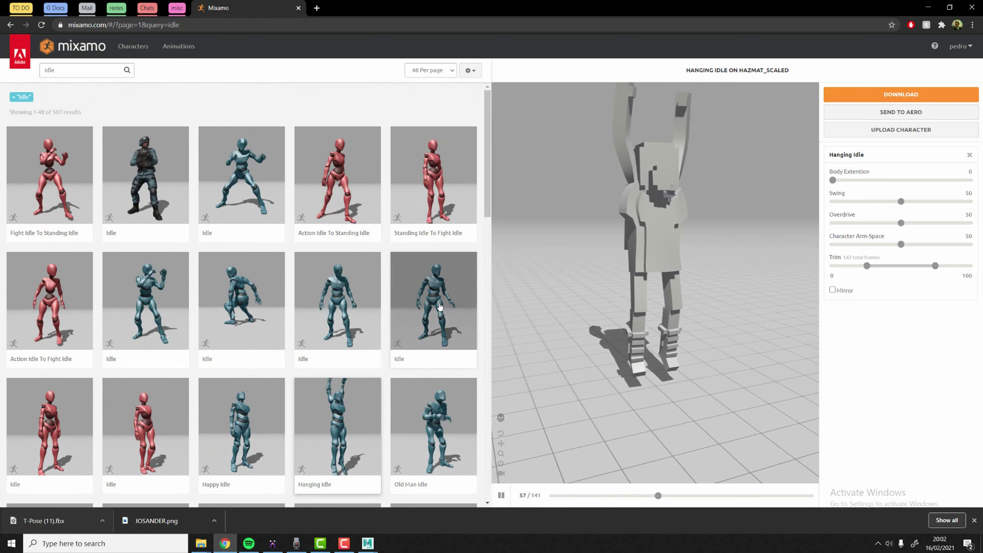
pyautogui.click(401, 285)
# Step: Apply the wide-stance fighting Idle with its default settings and download it as an FBX
pyautogui.click(242, 177)
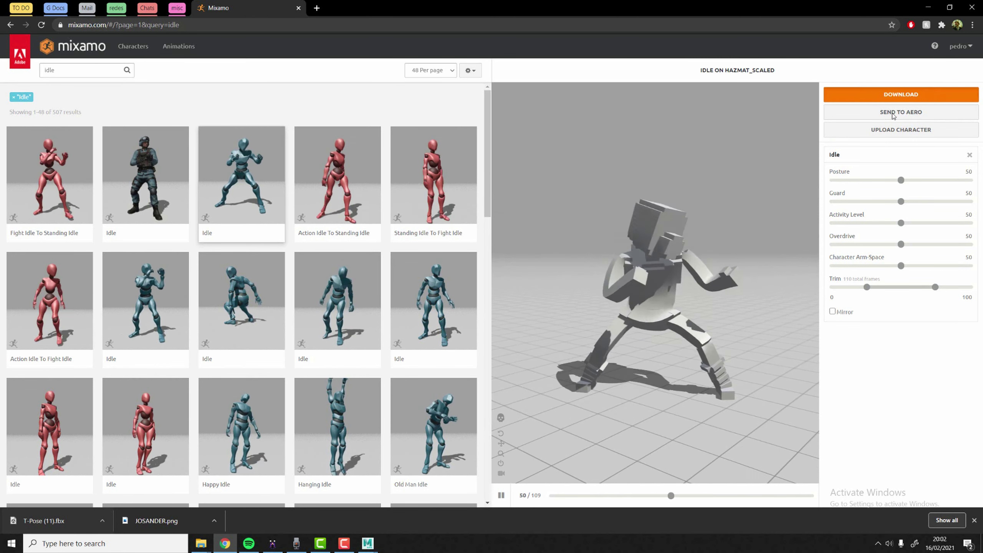
pyautogui.click(926, 94)
pyautogui.click(626, 204)
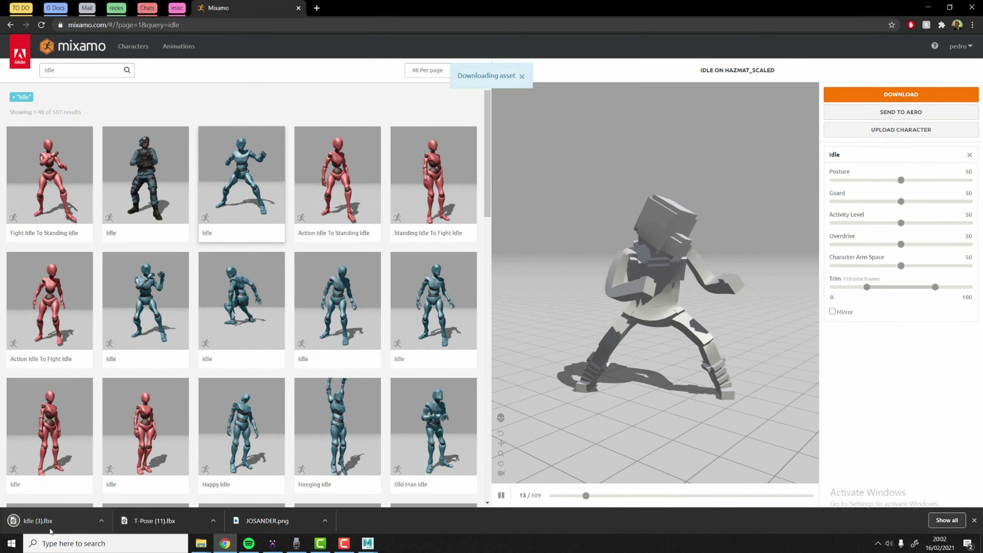
# Step: Copy the downloaded Idle FBX from Chrome into HazMat's Animations folder and rename it idle
pyautogui.moveTo(50, 527); pyautogui.dragTo(296, 247)
pyautogui.hotkey('alt', 'Tab')
pyautogui.press('F2')
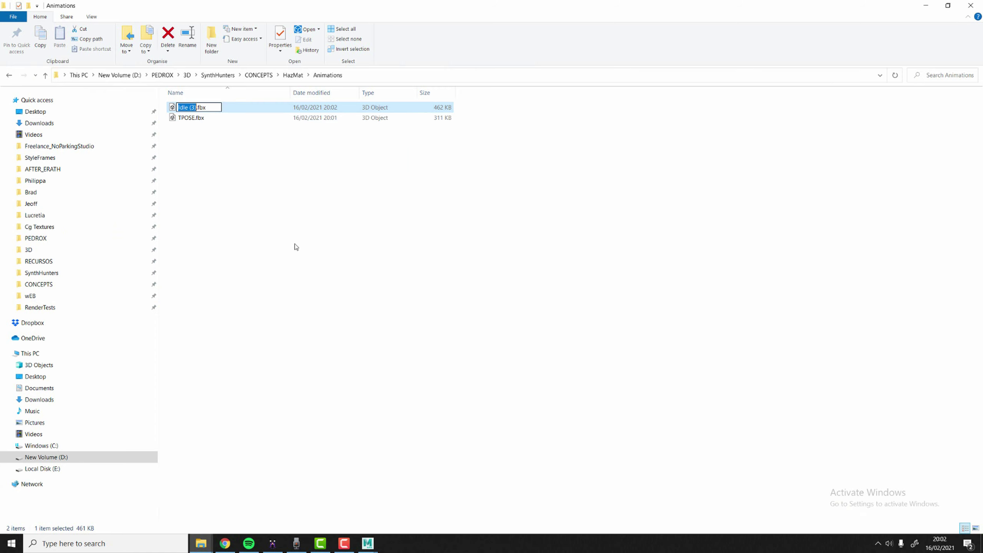
pyautogui.write('idle')
pyautogui.press('Return')
pyautogui.click(294, 244)
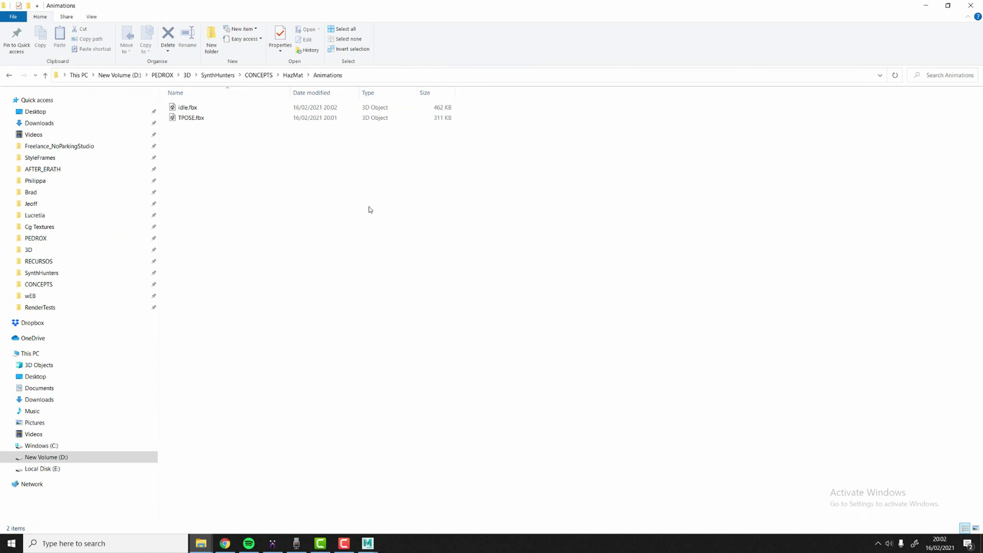
pyautogui.hotkey('alt', 'Tab')
pyautogui.hotkey('alt', 'Tab')
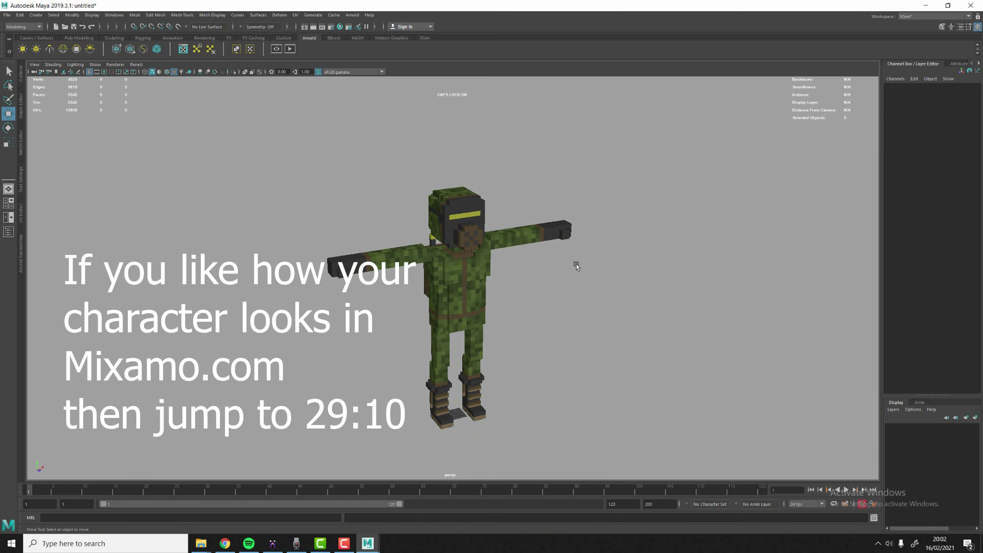
pyautogui.moveTo(572, 265)
pyautogui.keyDown('alt'); pyautogui.mouseDown()
pyautogui.moveTo(555, 263)
pyautogui.moveTo(583, 260)
pyautogui.moveTo(567, 270)
pyautogui.mouseUp(); pyautogui.keyUp('alt')
pyautogui.hotkey('alt', 'Tab')
pyautogui.moveTo(192, 126); pyautogui.dragTo(411, 179)
# Step: Switch to Maya, start saving the scene under a new name and browse to the HazMat folder in SynthHunters CONCEPTS
pyautogui.hotkey('alt', 'Tab')
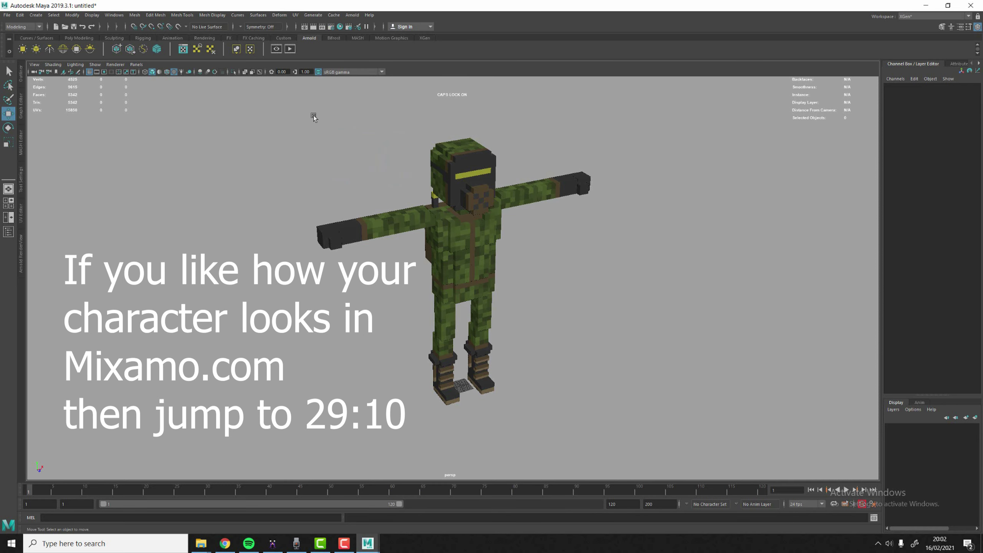
pyautogui.click(7, 15)
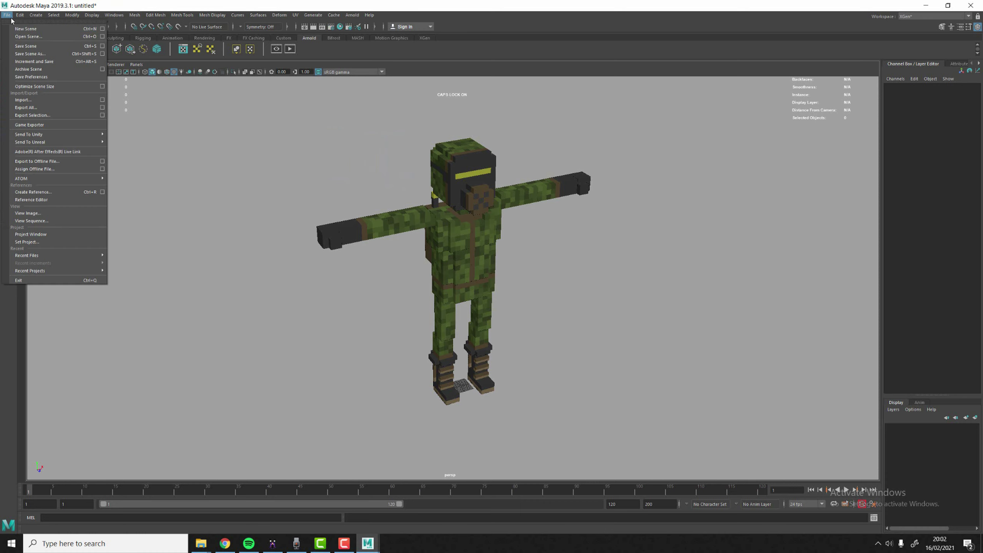
pyautogui.click(30, 54)
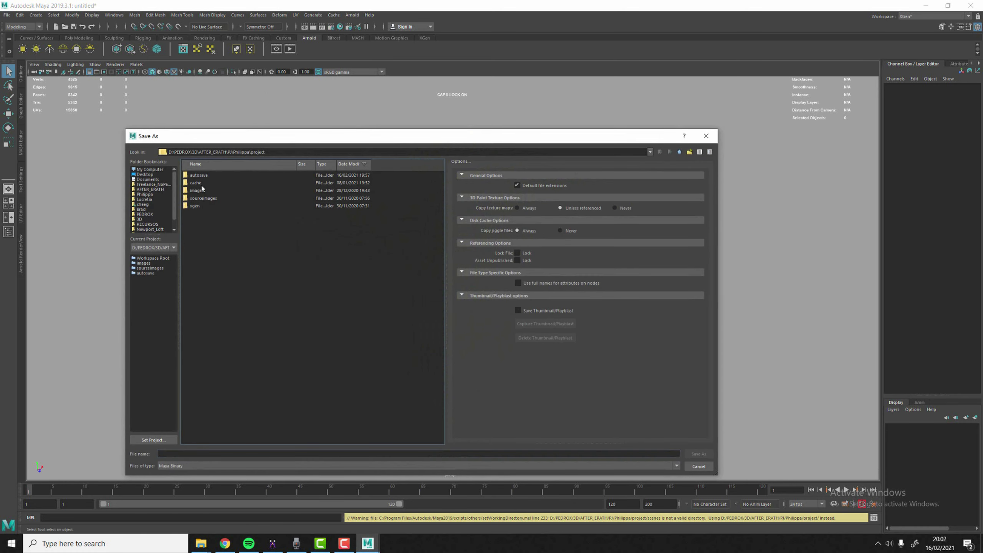
pyautogui.moveTo(266, 152); pyautogui.dragTo(166, 154)
pyautogui.write('D:\\PEDROX\\3D\\SynthHunters\\CONCEPTS\\HazMat\\Animations')
pyautogui.press('Return')
pyautogui.click(225, 275)
pyautogui.press('BackSpace')
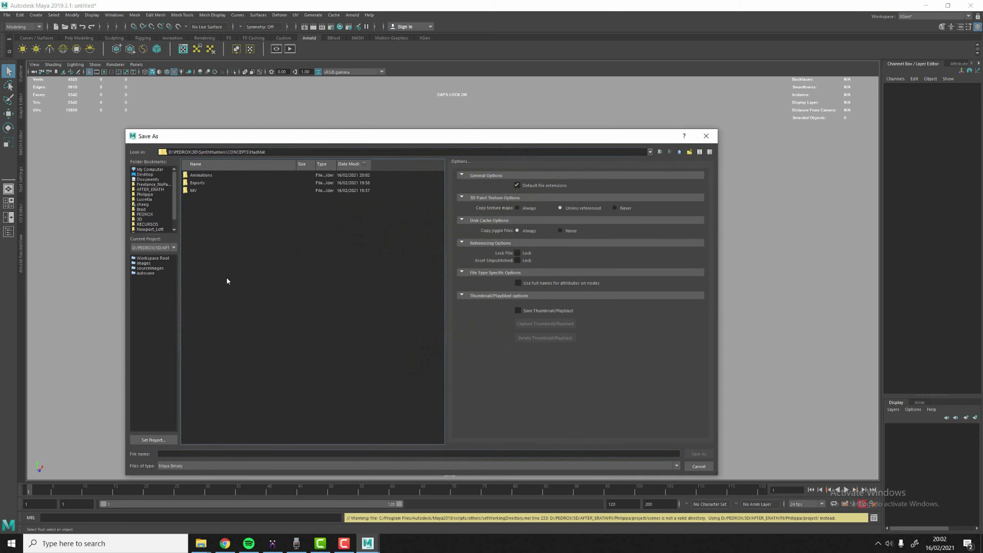
# Step: Create a folder named Maya inside HazMat and save the scene there as Hazmat_v0001_pose in Maya Binary format
pyautogui.rightClick(232, 224)
pyautogui.click(242, 234)
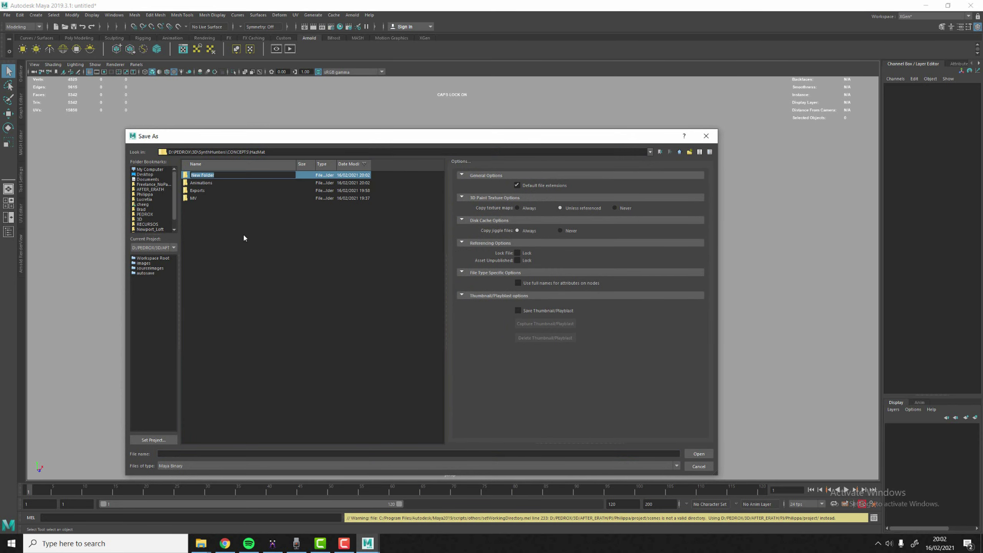
pyautogui.write('Maya')
pyautogui.press('Return')
pyautogui.click(269, 451)
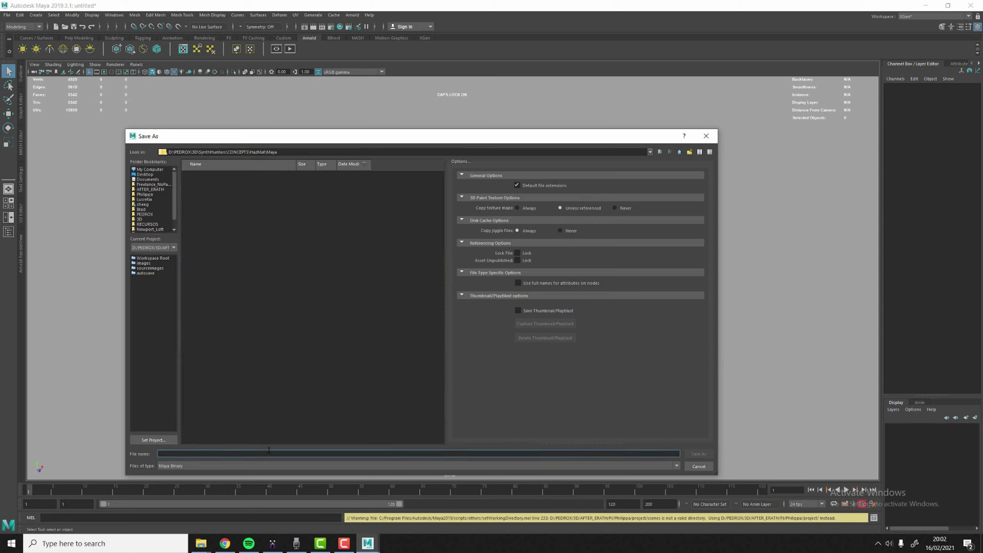
pyautogui.write('Hazmat_v0001_pose')
pyautogui.press('Return')
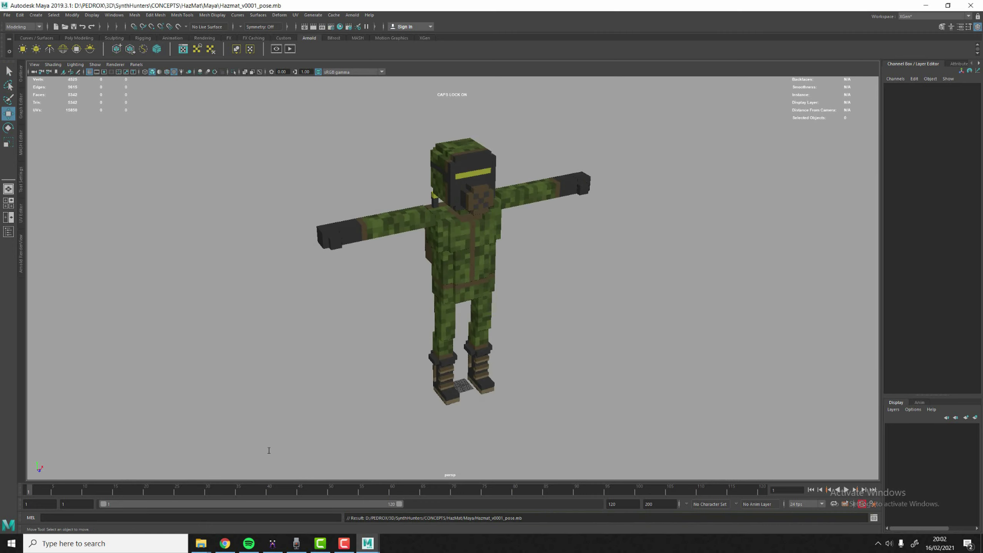
# Step: Import TPOSE.fbx from the HazMat Animations folder into the saved Maya scene
pyautogui.press('w')
pyautogui.hotkey('alt', 'Tab')
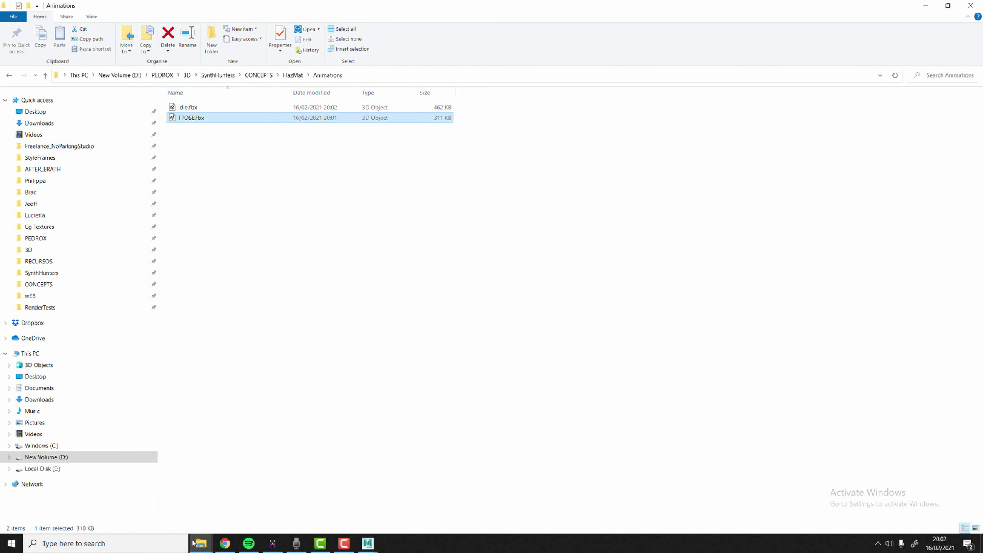
pyautogui.click(196, 166)
pyautogui.moveTo(197, 118); pyautogui.dragTo(452, 251)
pyautogui.hotkey('alt', 'Tab')
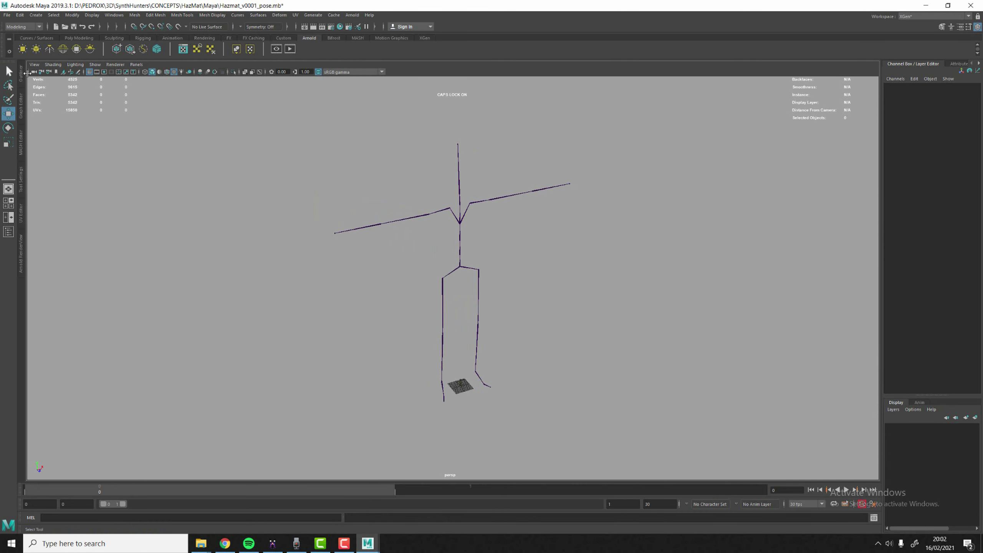
# Step: Show the Outliner and hide group1, the original unrigged character
pyautogui.click(9, 231)
pyautogui.click(48, 120)
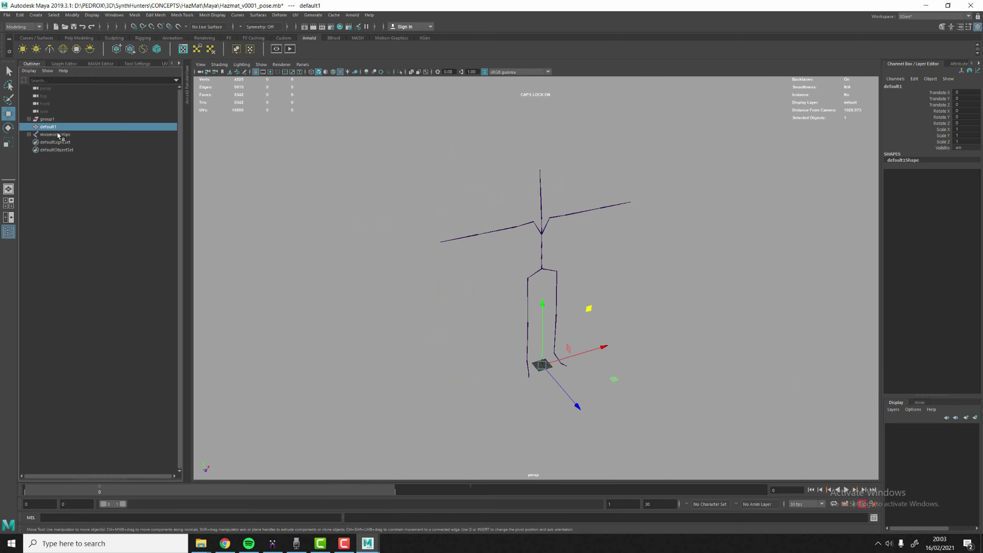
pyautogui.press('h')
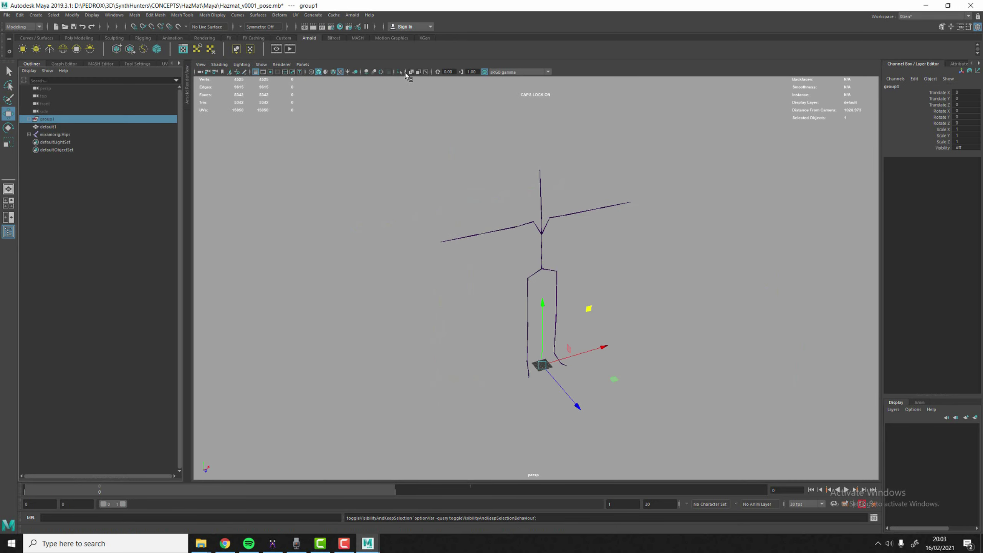
# Step: Make the original character's group1 visible again and frame its camo_tutorial_8:Mesh part in the viewport
pyautogui.press('h')
pyautogui.press('h')
pyautogui.press('h')
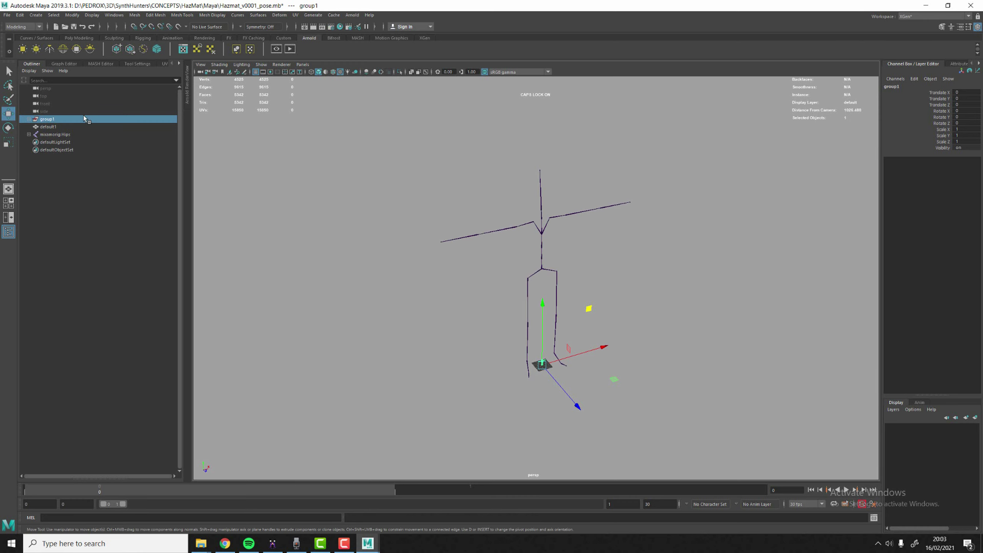
pyautogui.click(29, 119)
pyautogui.click(75, 133)
pyautogui.press('f')
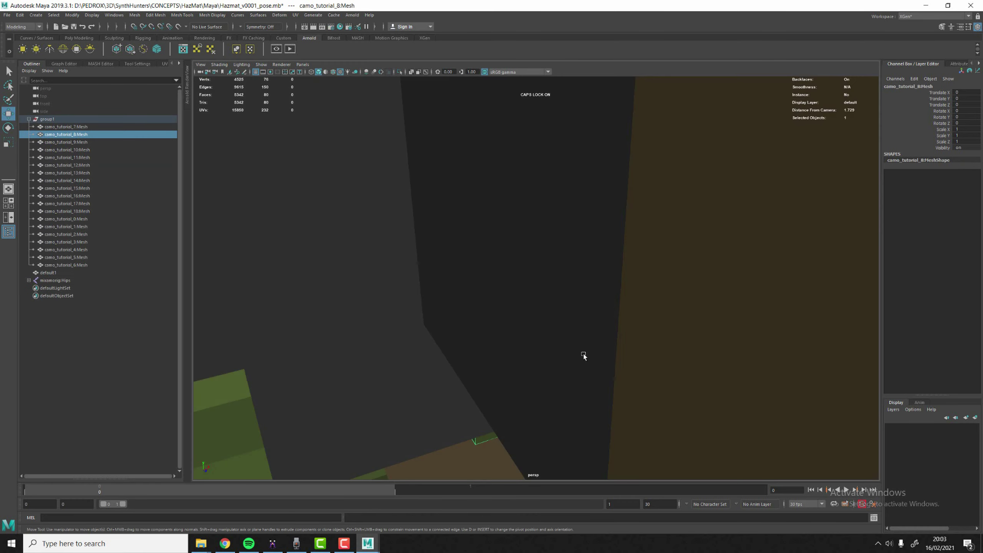
pyautogui.scroll(-10, 532, 305)
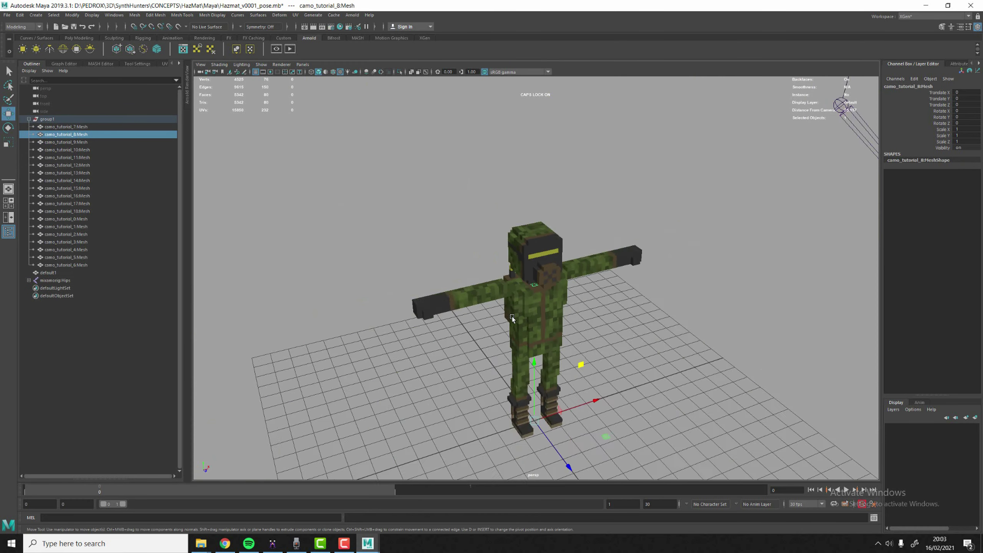
# Step: Scale group1 to 30 in X, Y and Z so the original character matches the skeleton's size
pyautogui.click(56, 120)
pyautogui.moveTo(970, 129); pyautogui.dragTo(970, 144)
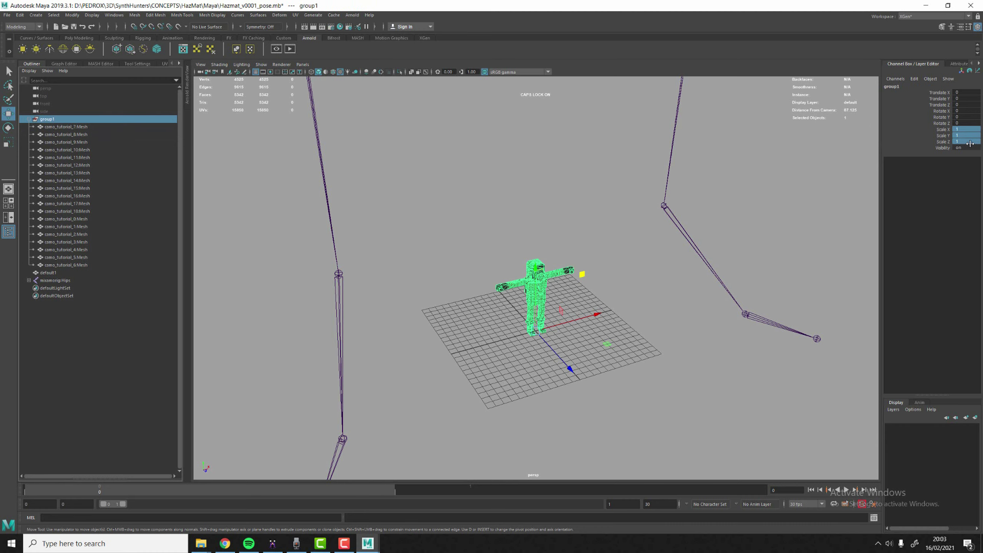
pyautogui.write('30')
pyautogui.press('Return')
pyautogui.scroll(-2, 722, 201)
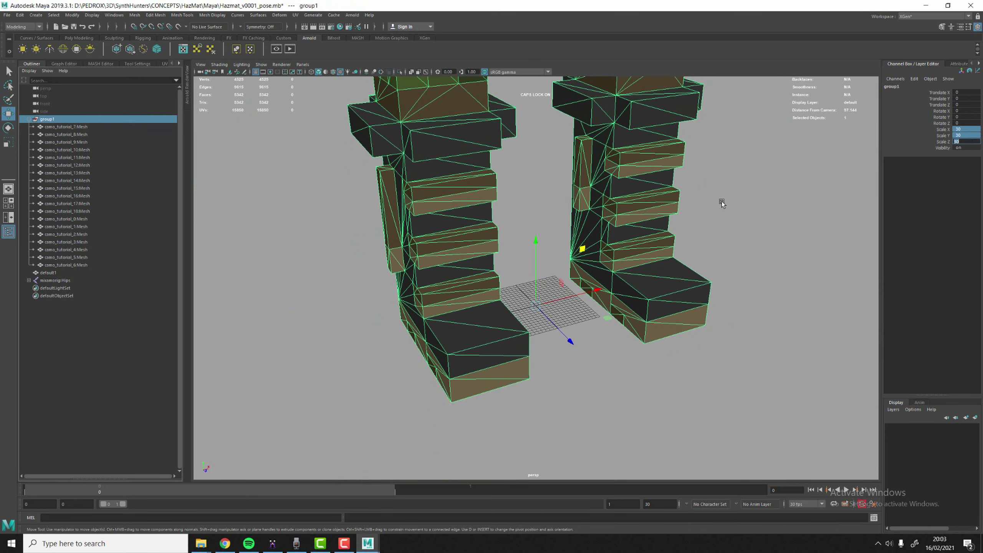
pyautogui.scroll(-4, 681, 194)
pyautogui.scroll(-3, 676, 194)
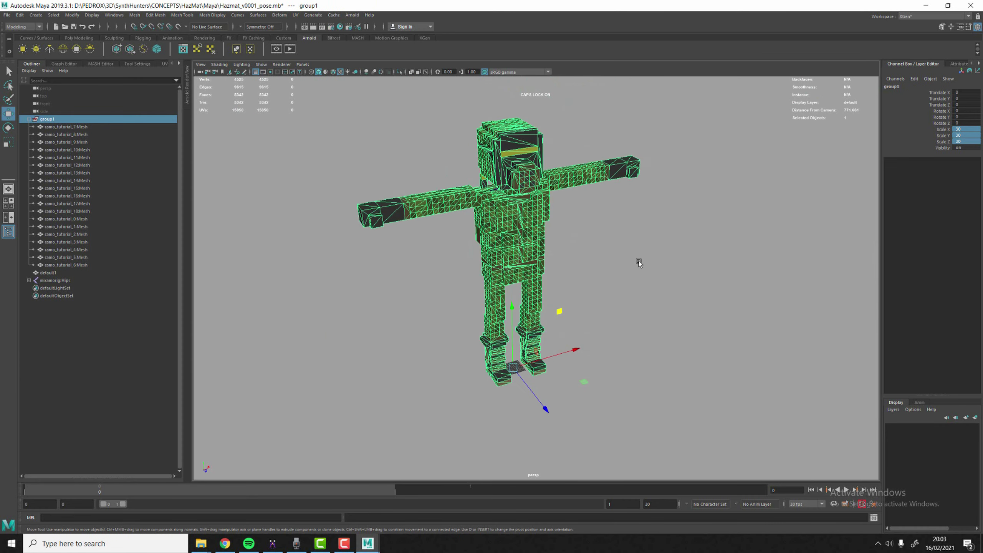
pyautogui.scroll(3, 638, 264)
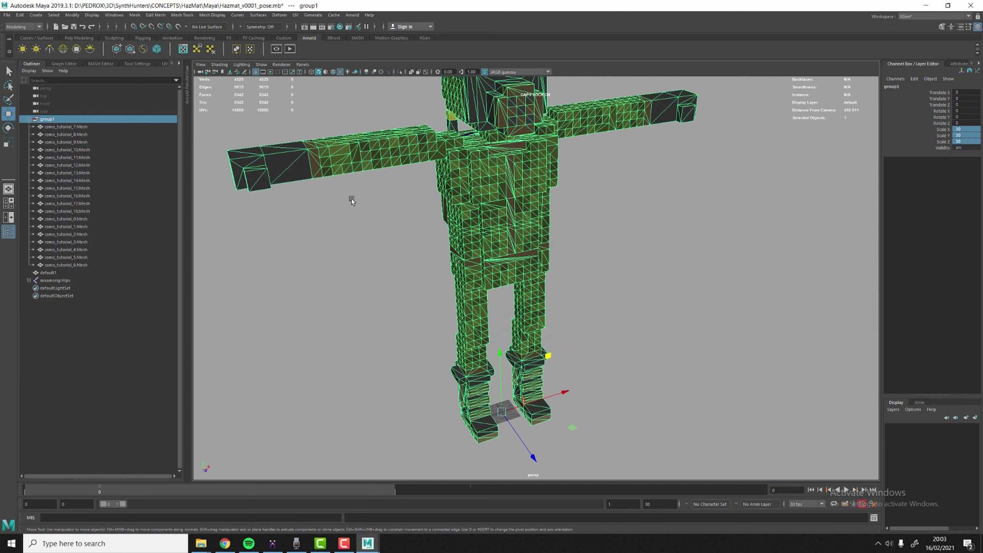
pyautogui.click(30, 120)
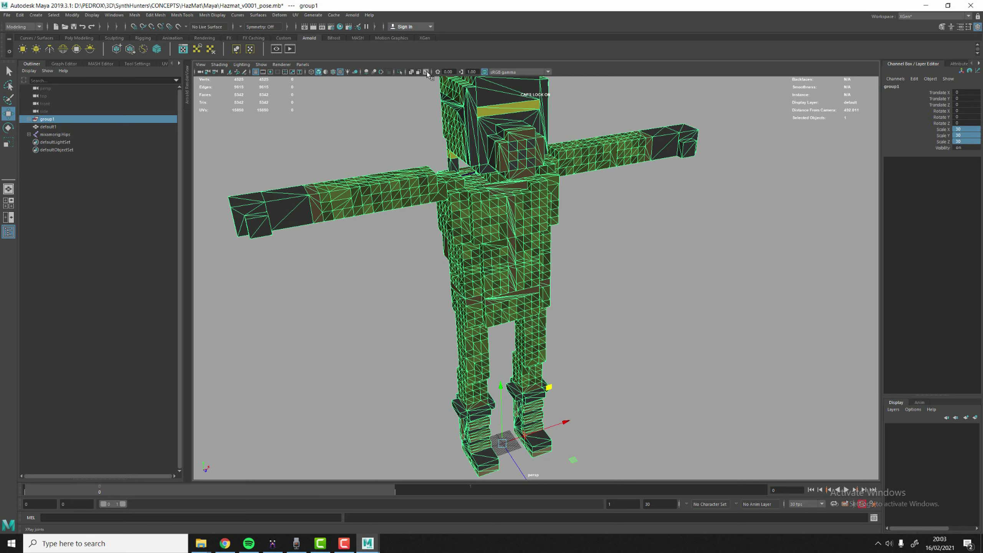
# Step: Turn on X-ray joints in the viewport and select the mixamorig:RightForeArm joint inside the arm
pyautogui.click(427, 71)
pyautogui.keyDown('alt'); pyautogui.moveTo(534, 159); pyautogui.dragTo(567, 160); pyautogui.keyUp('alt')
pyautogui.keyDown('alt'); pyautogui.moveTo(528, 186); pyautogui.dragTo(435, 153); pyautogui.keyUp('alt')
pyautogui.click(399, 172)
pyautogui.press('e')
pyautogui.hotkey('ctrl', 'z')
pyautogui.click(356, 199)
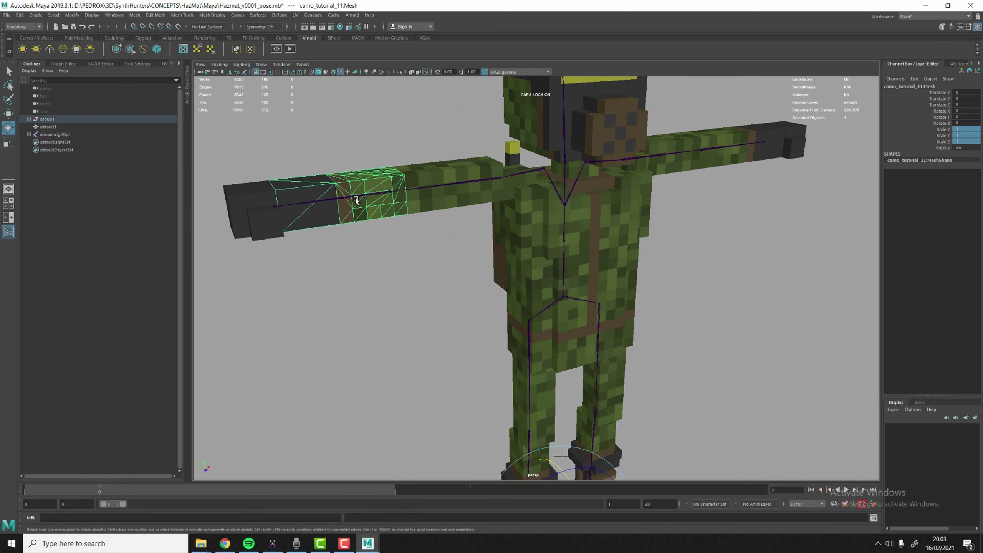
pyautogui.click(356, 197)
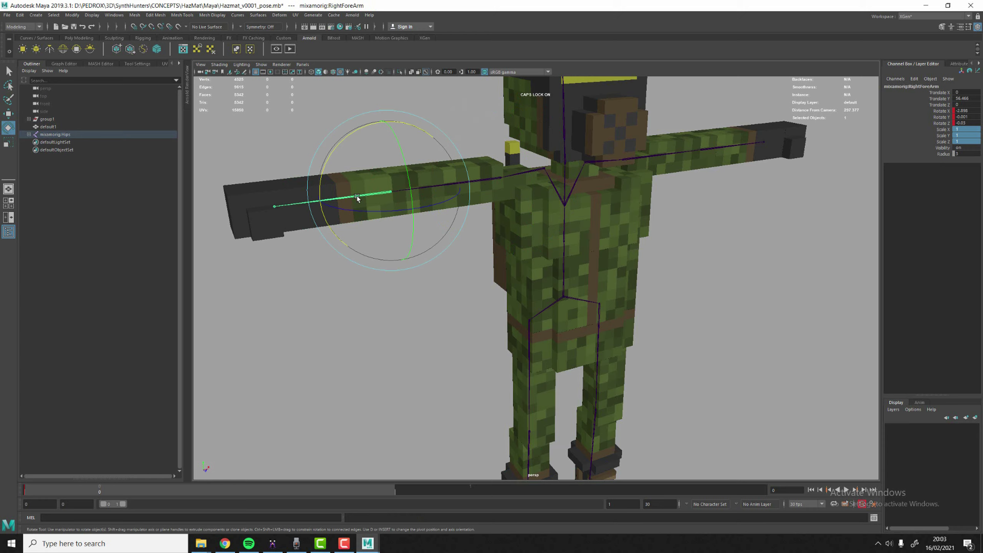
# Step: Switch to Mixamo in Chrome, examine the arm deformation in the Idle preview up close, and return to Maya
pyautogui.hotkey('alt', 'Tab')
pyautogui.hotkey('alt', 'Tab')
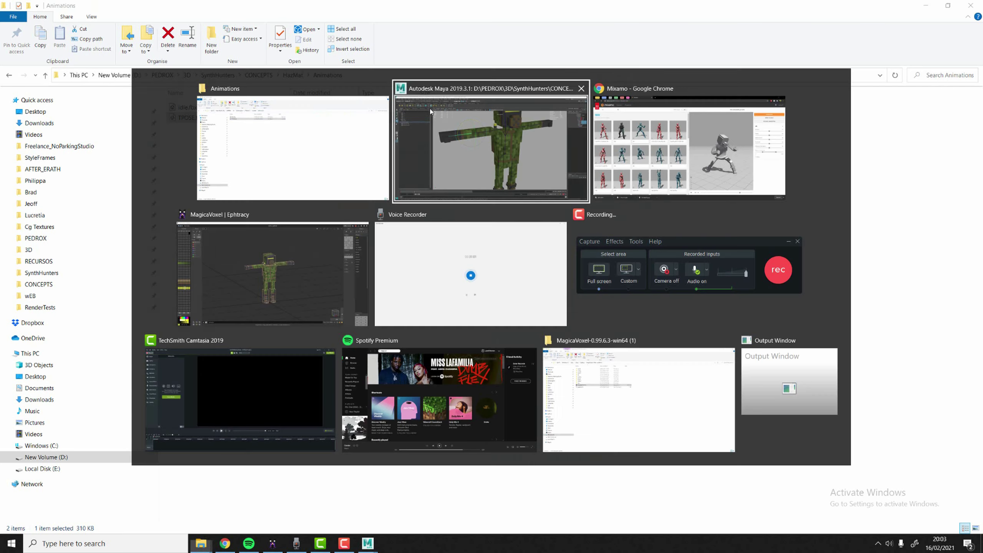
pyautogui.hotkey('alt', 'Tab')
pyautogui.press('Tab')
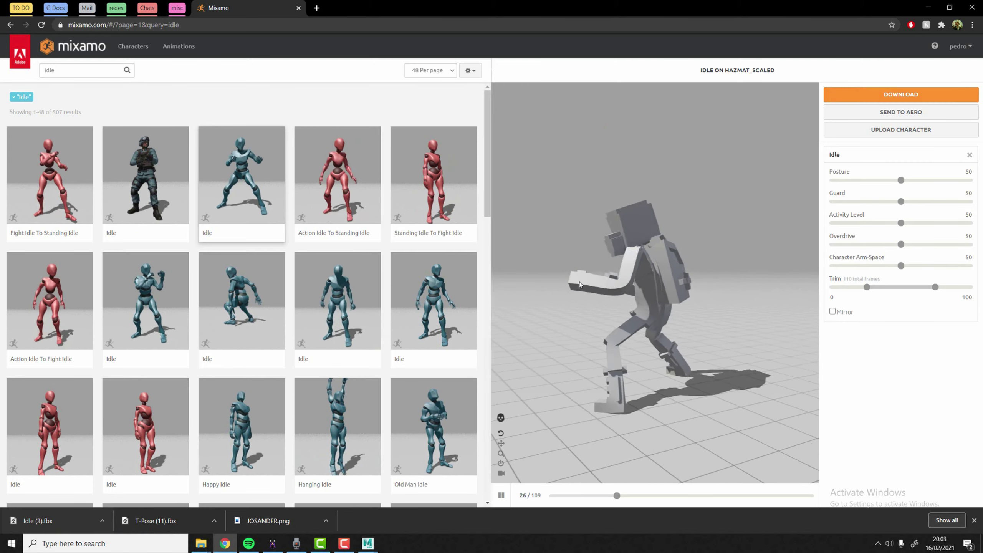
pyautogui.scroll(6, 619, 325)
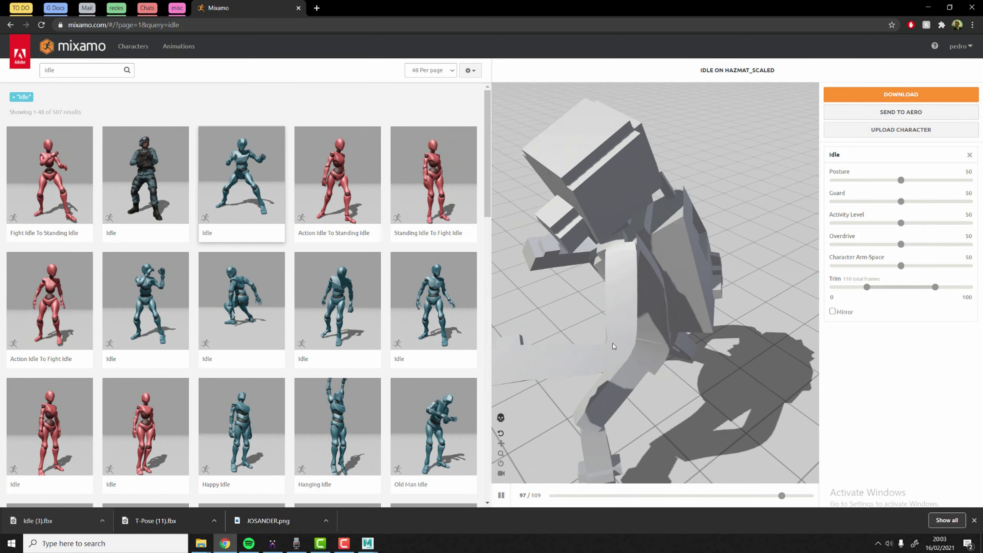
pyautogui.hotkey('alt', 'Tab')
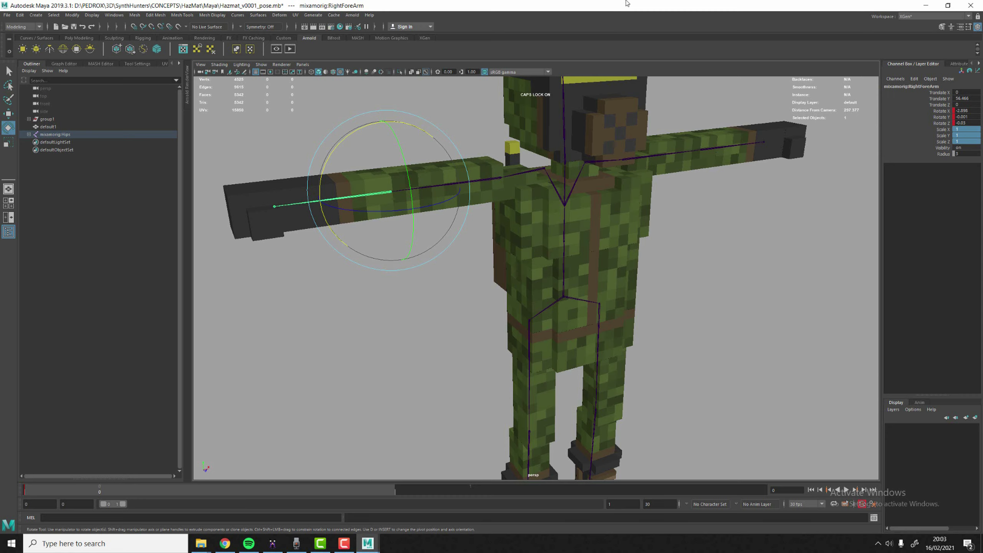
# Step: Examine how the skeleton lines up with the character's arms and select the mixamorig:RightArm joint
pyautogui.keyDown('alt'); pyautogui.moveTo(561, 186); pyautogui.dragTo(479, 234); pyautogui.keyUp('alt')
pyautogui.scroll(-4, 535, 199)
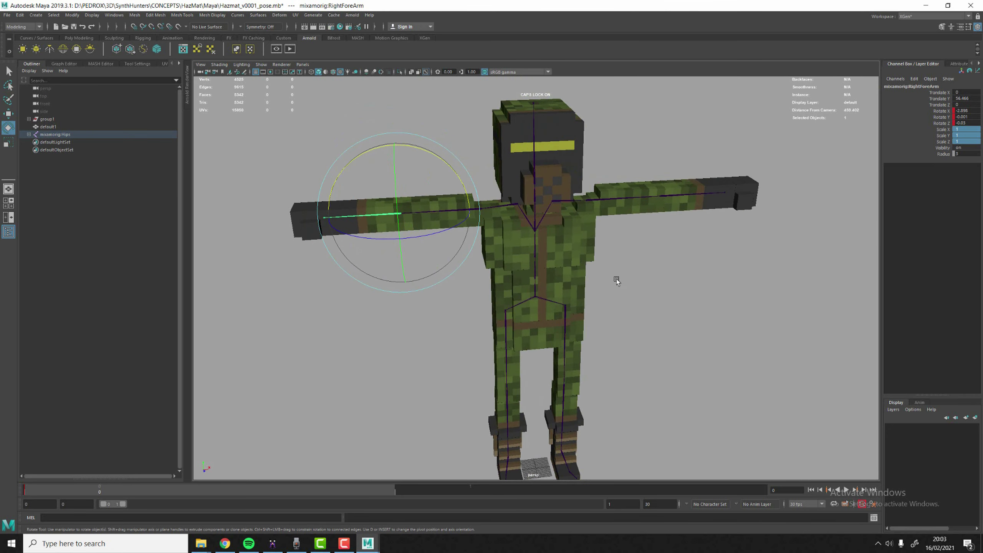
pyautogui.click(672, 296)
pyautogui.keyDown('alt'); pyautogui.moveTo(672, 297); pyautogui.dragTo(420, 306); pyautogui.keyUp('alt')
pyautogui.scroll(4, 433, 181)
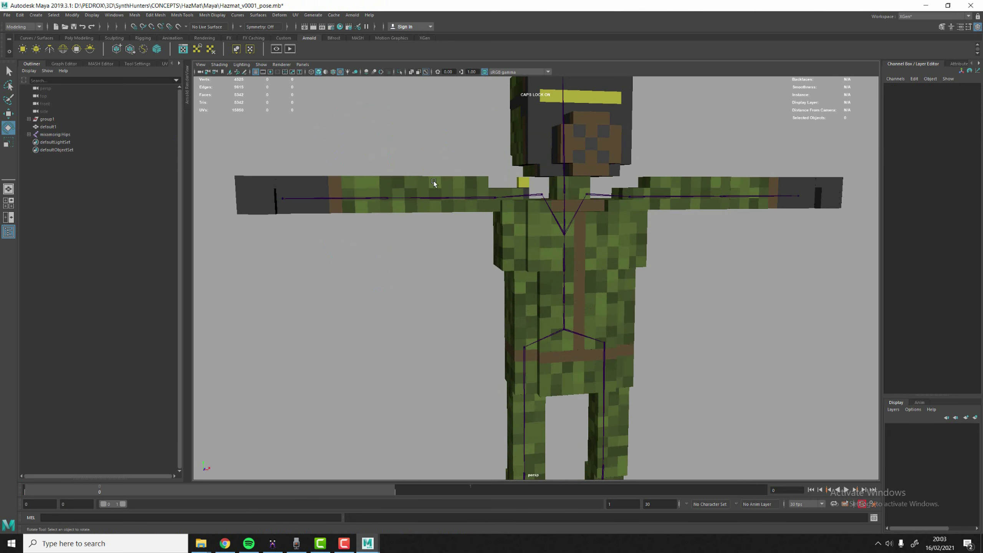
pyautogui.click(449, 198)
pyautogui.keyDown('alt'); pyautogui.moveTo(422, 161); pyautogui.dragTo(404, 293); pyautogui.keyUp('alt')
pyautogui.scroll(4, 445, 225)
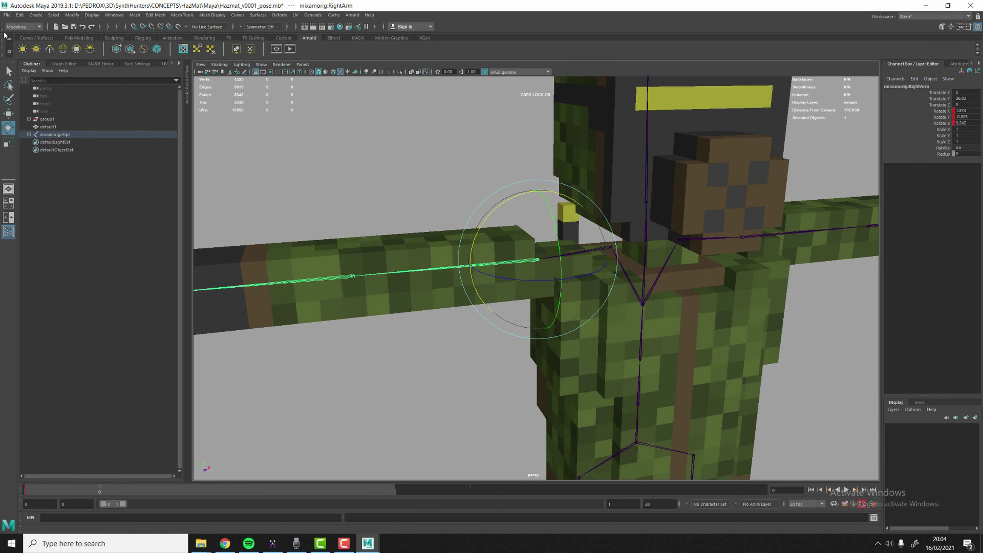
# Step: Switch to the Rigging menu set and delete the accidentally created Arnold area light
pyautogui.click(21, 27)
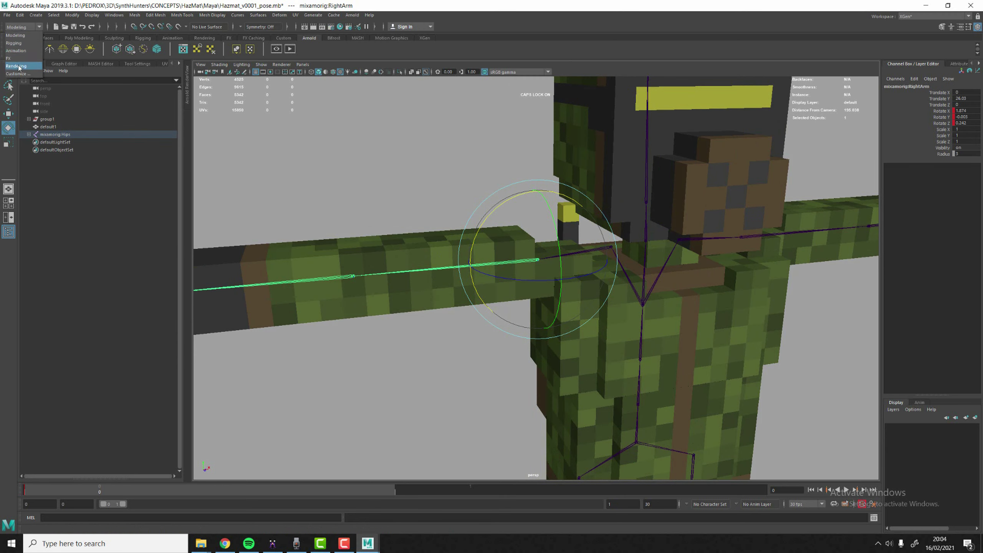
pyautogui.click(22, 63)
pyautogui.click(21, 27)
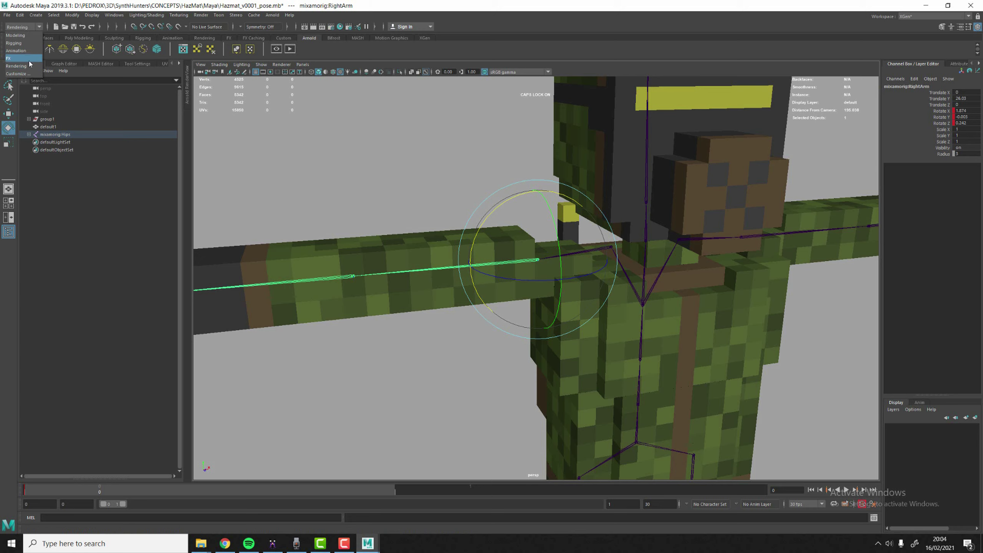
pyautogui.click(24, 51)
pyautogui.click(24, 51)
pyautogui.click(21, 27)
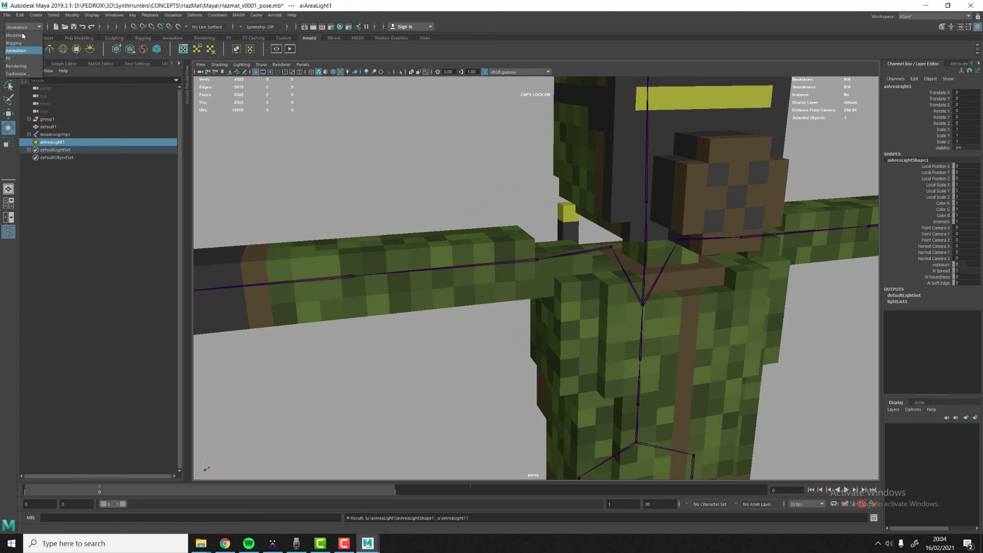
pyautogui.click(20, 45)
pyautogui.click(46, 157)
pyautogui.click(45, 143)
pyautogui.press('Delete')
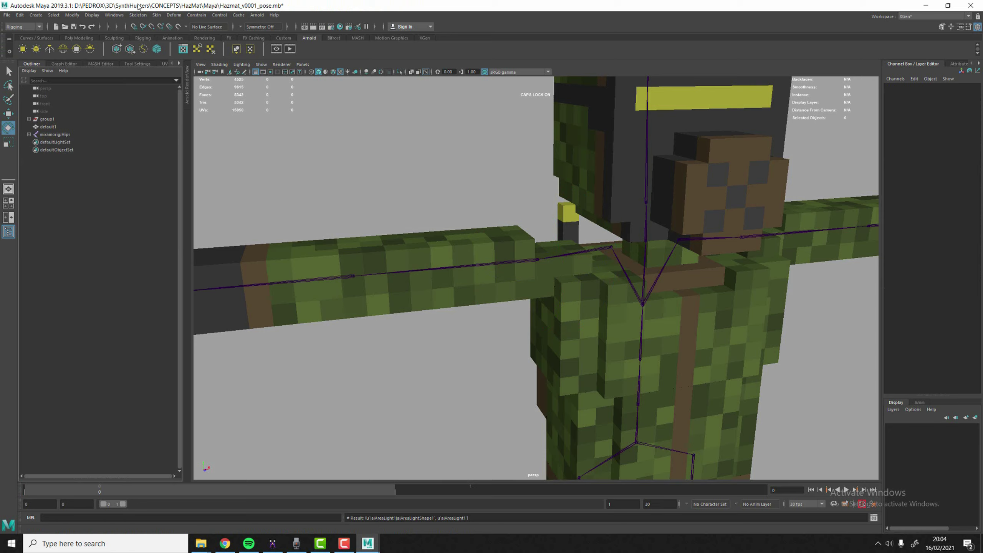
# Step: Open the Bind Skin options and set the skin to bind to Selected joints
pyautogui.click(156, 16)
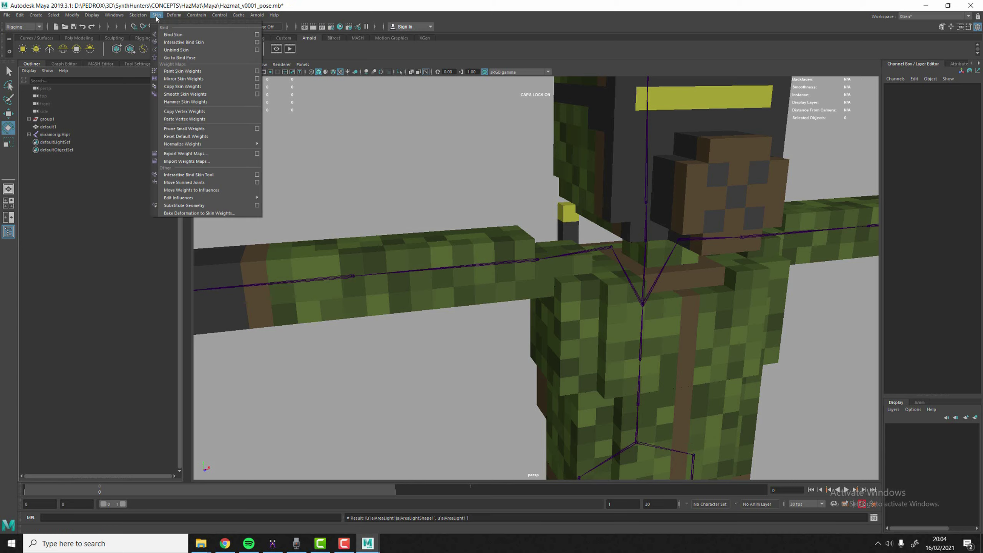
pyautogui.click(256, 37)
pyautogui.moveTo(551, 67); pyautogui.dragTo(367, 62)
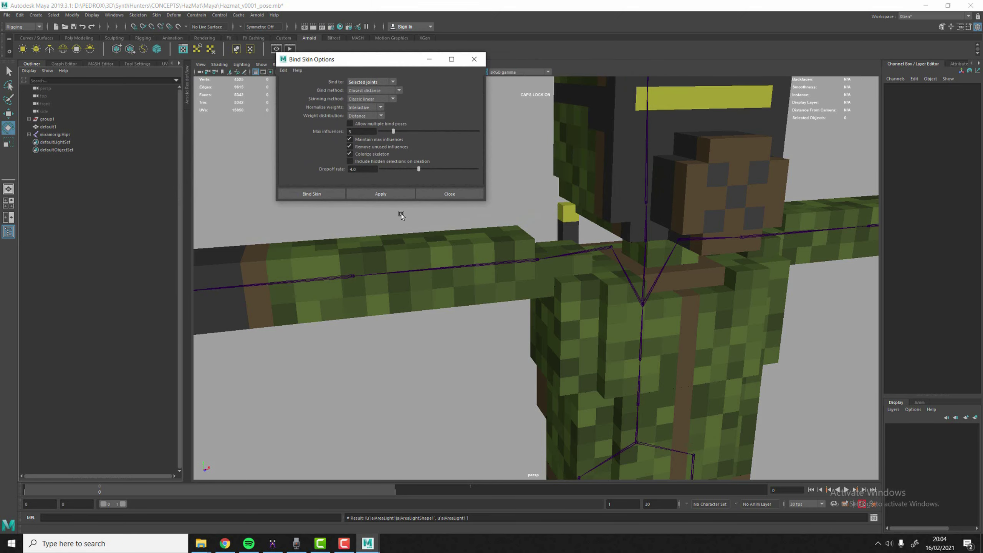
pyautogui.click(366, 83)
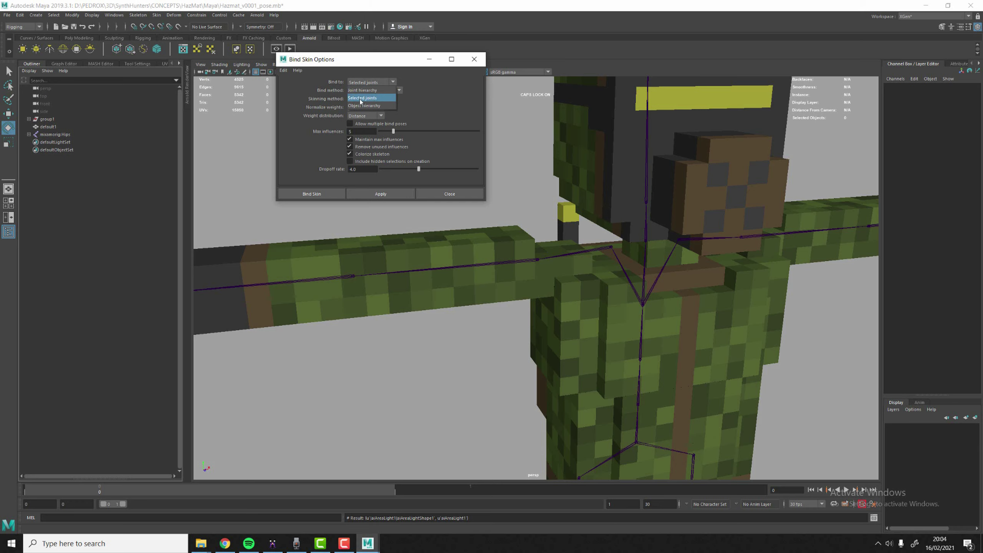
pyautogui.click(360, 98)
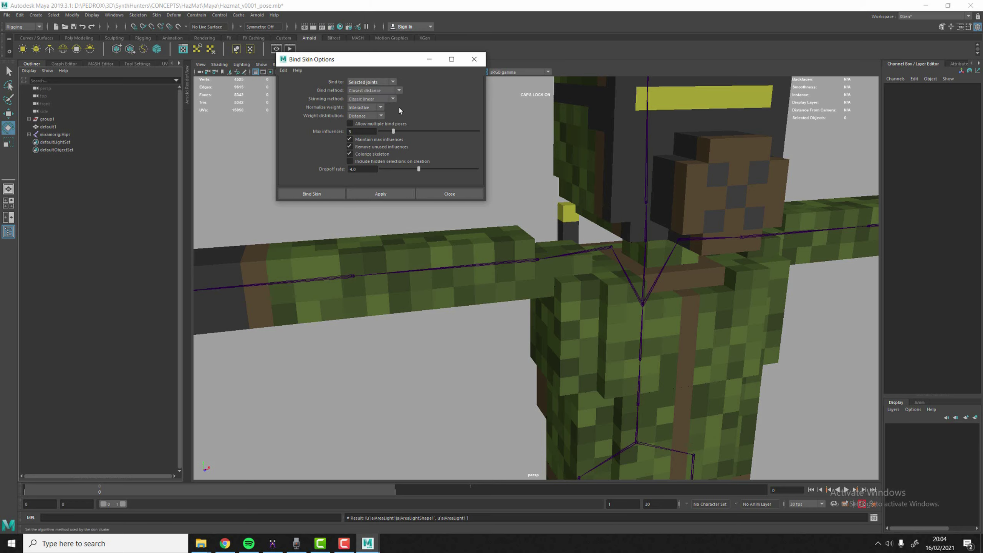
# Step: Bind the right upper-arm mesh to the RightArm joint and test it with a joint rotation that is undone
pyautogui.click(472, 264)
pyautogui.keyDown('shift'); pyautogui.click(432, 250); pyautogui.keyUp('shift')
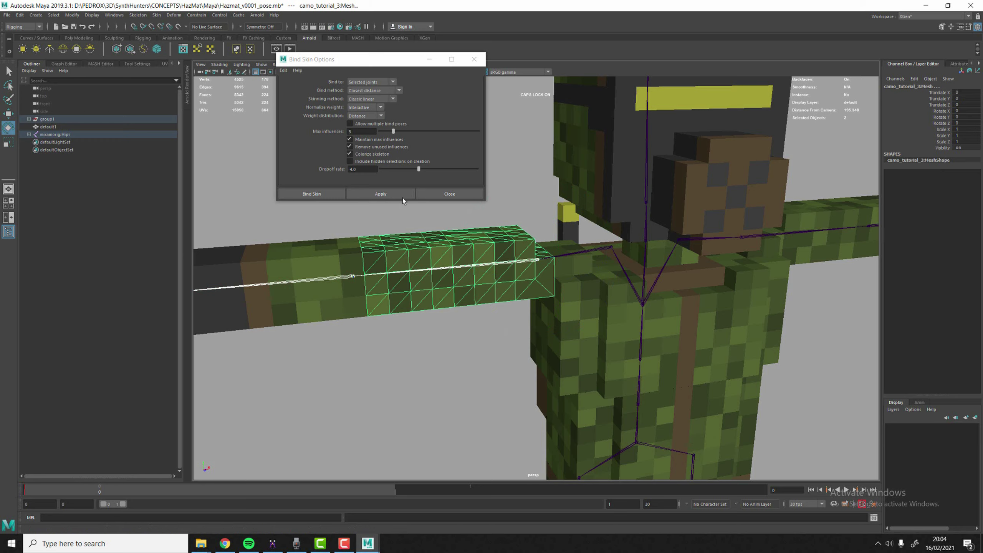
pyautogui.click(366, 194)
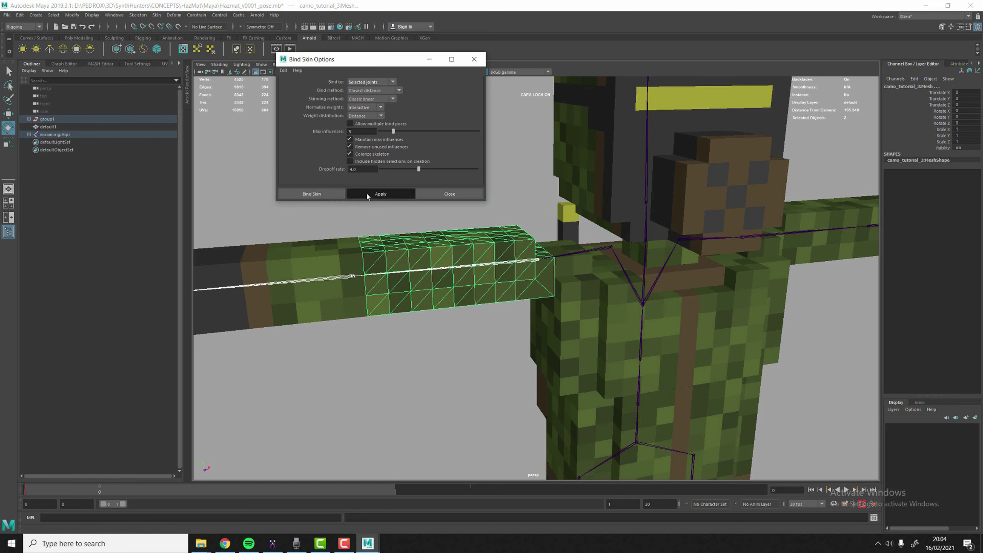
pyautogui.click(449, 194)
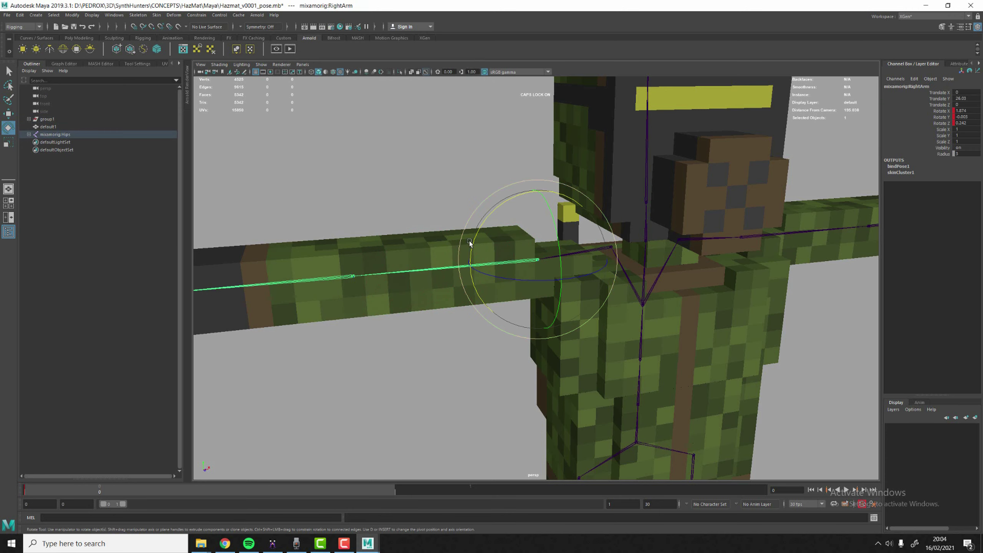
pyautogui.moveTo(470, 243); pyautogui.dragTo(482, 305)
pyautogui.hotkey('ctrl', 'z')
# Step: Bind the right forearm mesh to the RightForeArm joint by repeating Bind Skin with the same options
pyautogui.scroll(-2, 433, 276)
pyautogui.keyDown('alt'); pyautogui.moveTo(432, 277); pyautogui.dragTo(474, 281); pyautogui.keyUp('alt')
pyautogui.scroll(3, 399, 276)
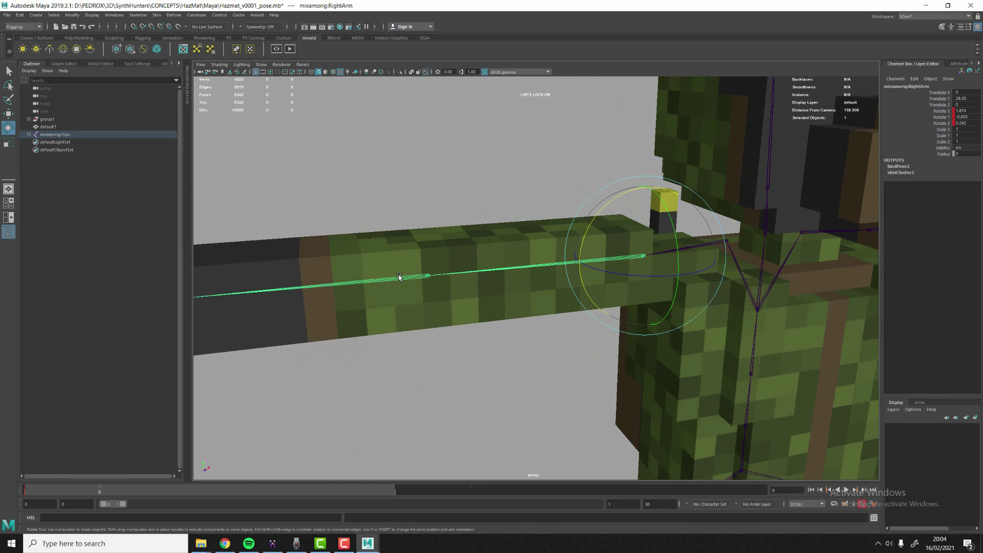
pyautogui.click(397, 278)
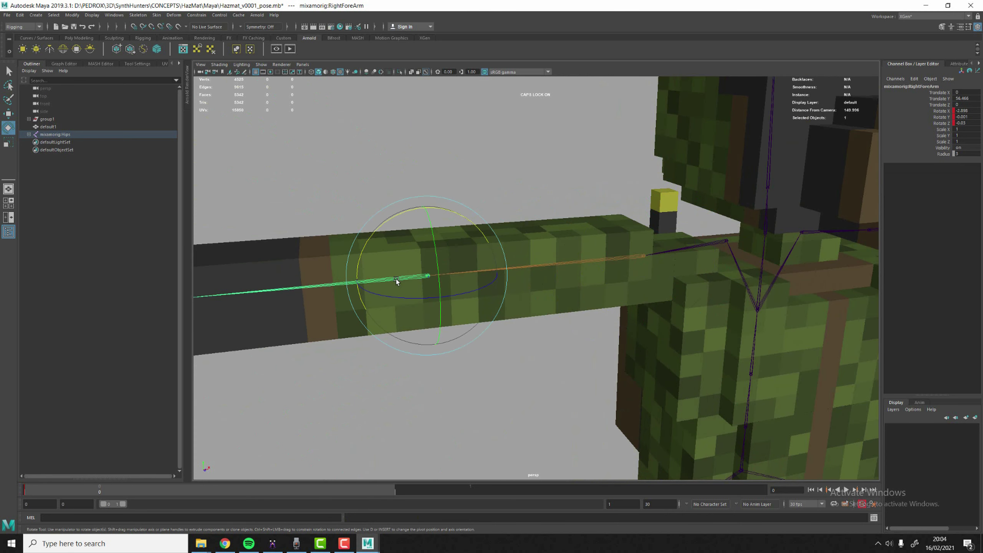
pyautogui.keyDown('shift'); pyautogui.click(316, 256); pyautogui.keyUp('shift')
pyautogui.keyDown('alt'); pyautogui.moveTo(353, 199); pyautogui.dragTo(493, 185); pyautogui.keyUp('alt')
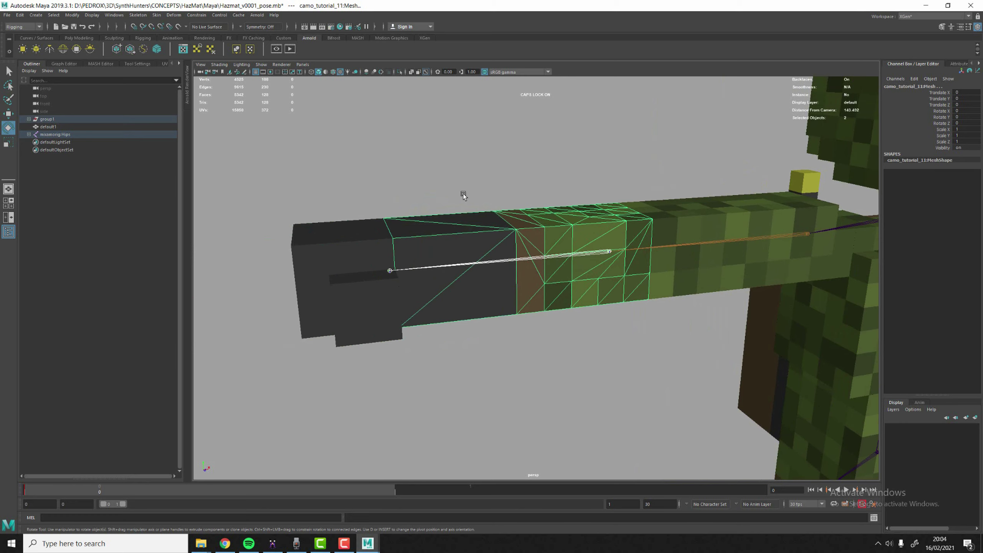
pyautogui.press('g')
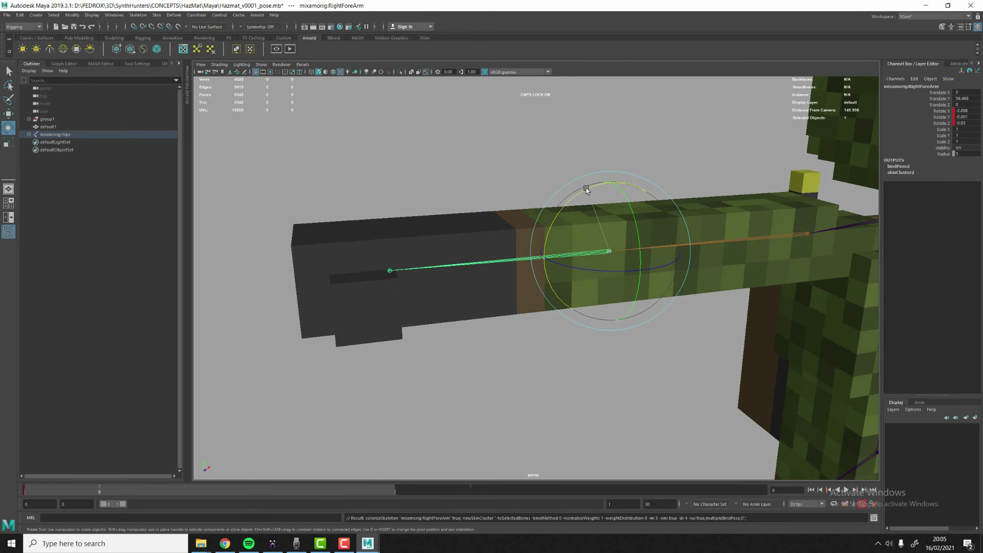
# Step: Test the arm binding by rotating the RightForeArm and RightArm joints, undoing each rotation
pyautogui.moveTo(592, 185); pyautogui.dragTo(616, 169)
pyautogui.hotkey('ctrl', 'z')
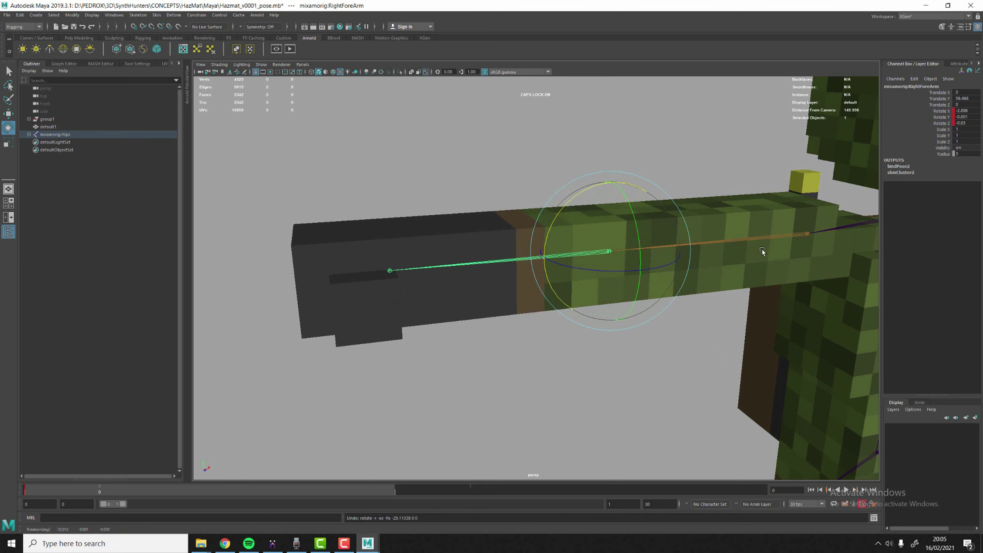
pyautogui.click(759, 238)
pyautogui.moveTo(751, 227); pyautogui.dragTo(746, 230)
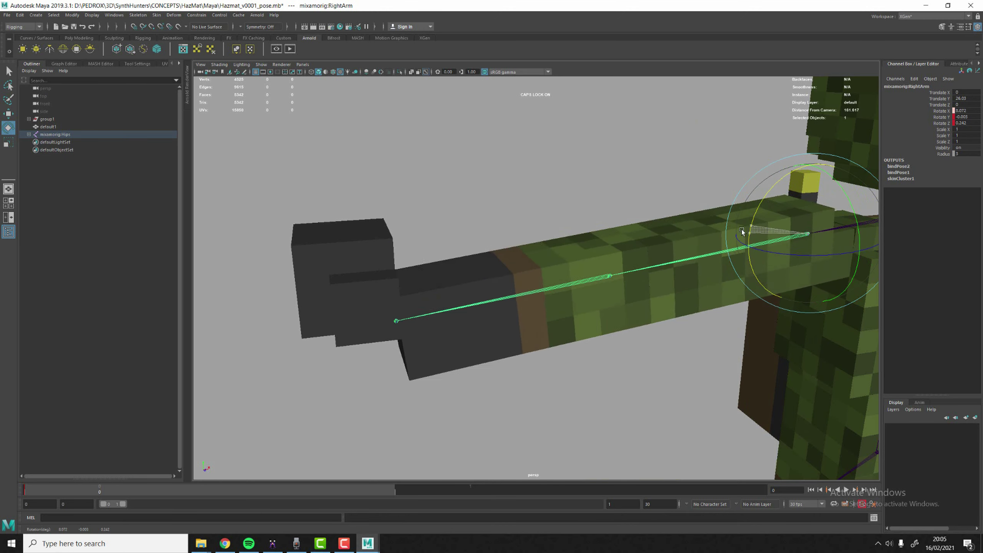
pyautogui.hotkey('ctrl', 'z')
# Step: Bind the right hand mesh to the RightHand joint and test it with a joint rotation that is undone
pyautogui.click(389, 270)
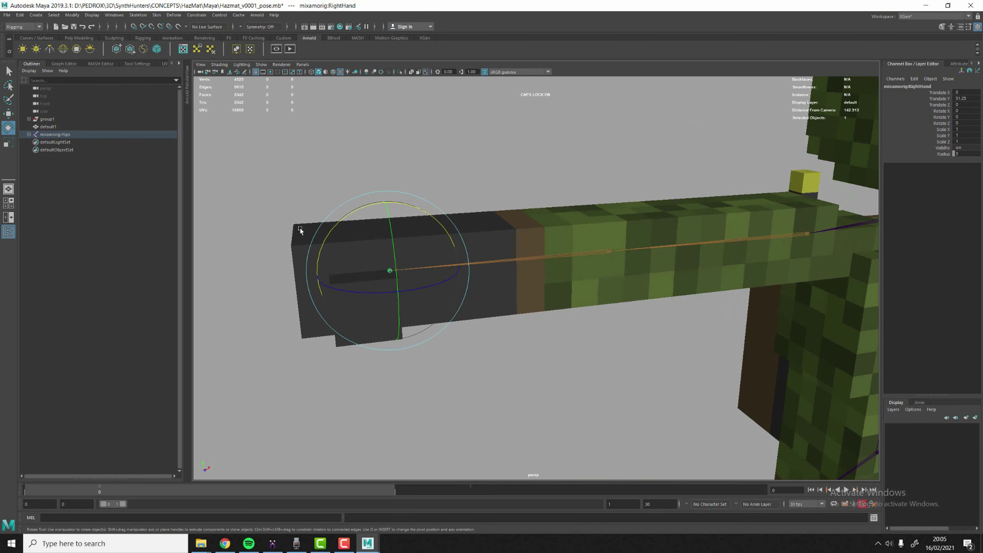
pyautogui.press('w')
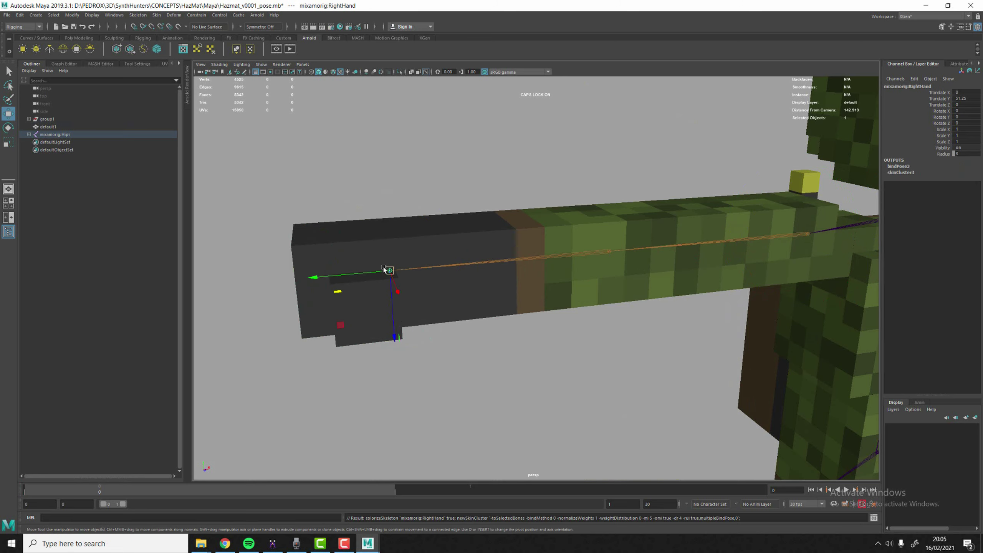
pyautogui.press('e')
pyautogui.moveTo(389, 269); pyautogui.dragTo(422, 270)
pyautogui.hotkey('ctrl', 'z')
# Step: Bind the left upper-arm mesh to the LeftArm joint by repeating Bind Skin with the same options
pyautogui.scroll(-8, 464, 281)
pyautogui.keyDown('alt'); pyautogui.moveTo(531, 296); pyautogui.dragTo(594, 257); pyautogui.keyUp('alt')
pyautogui.click(531, 217)
pyautogui.press('w')
pyautogui.keyDown('shift'); pyautogui.click(553, 228); pyautogui.keyUp('shift')
pyautogui.press('g')
# Step: Bind the left forearm mesh to the LeftForeArm joint and the left hand mesh to the LeftHand joint
pyautogui.click(705, 231)
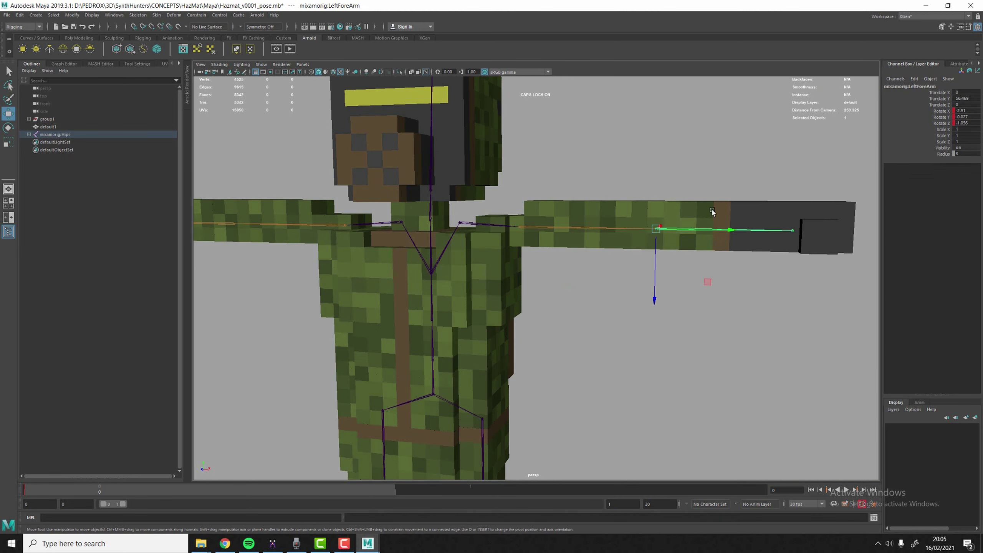
pyautogui.keyDown('shift'); pyautogui.click(713, 212); pyautogui.keyUp('shift')
pyautogui.click(783, 233)
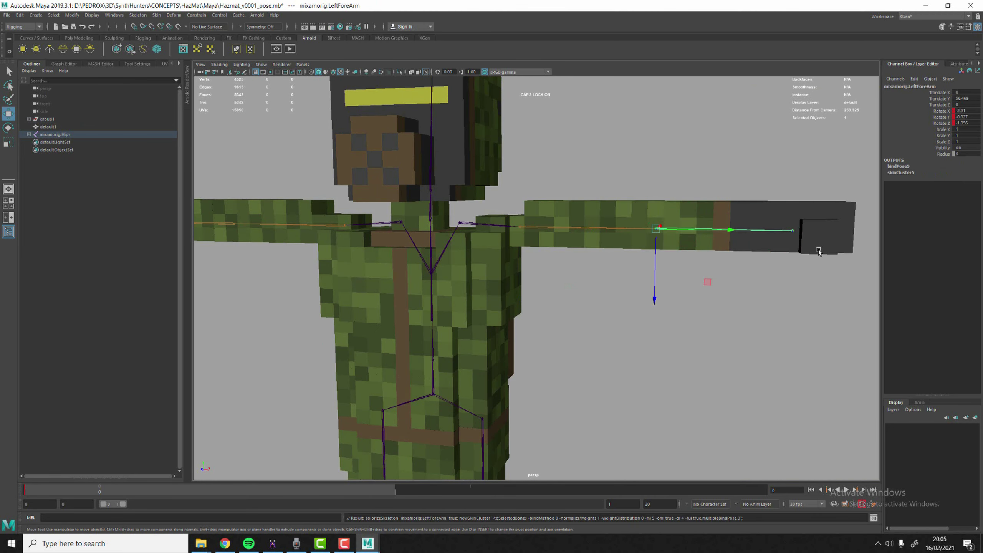
pyautogui.click(796, 230)
pyautogui.keyDown('shift'); pyautogui.click(825, 216); pyautogui.keyUp('shift')
pyautogui.press('g')
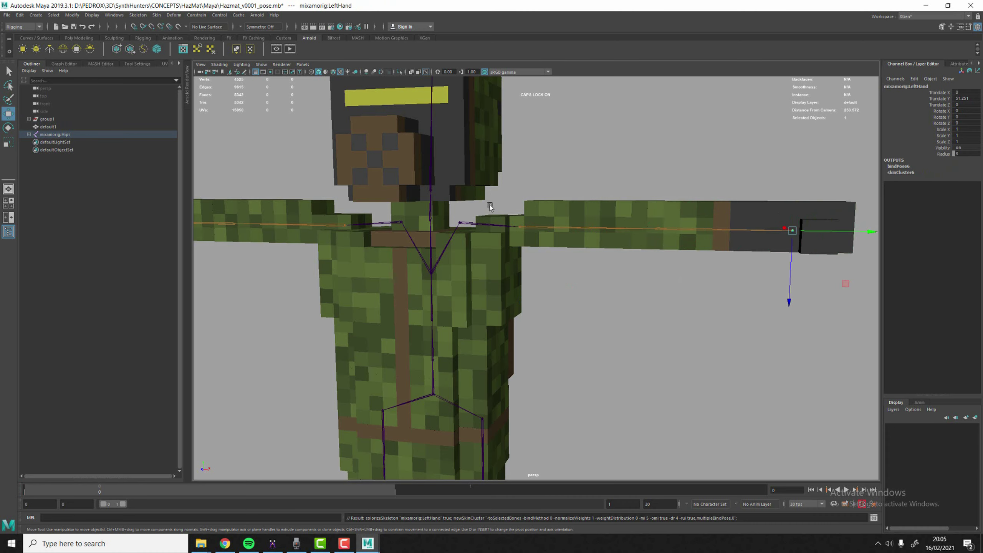
# Step: Bind the neck mesh to the neck joint and the helmeted head mesh to the Head joint
pyautogui.keyDown('alt'); pyautogui.moveTo(449, 198); pyautogui.dragTo(533, 254, button='middle'); pyautogui.keyUp('alt')
pyautogui.scroll(2, 533, 254)
pyautogui.click(514, 280)
pyautogui.keyDown('shift'); pyautogui.click(527, 274); pyautogui.keyUp('shift')
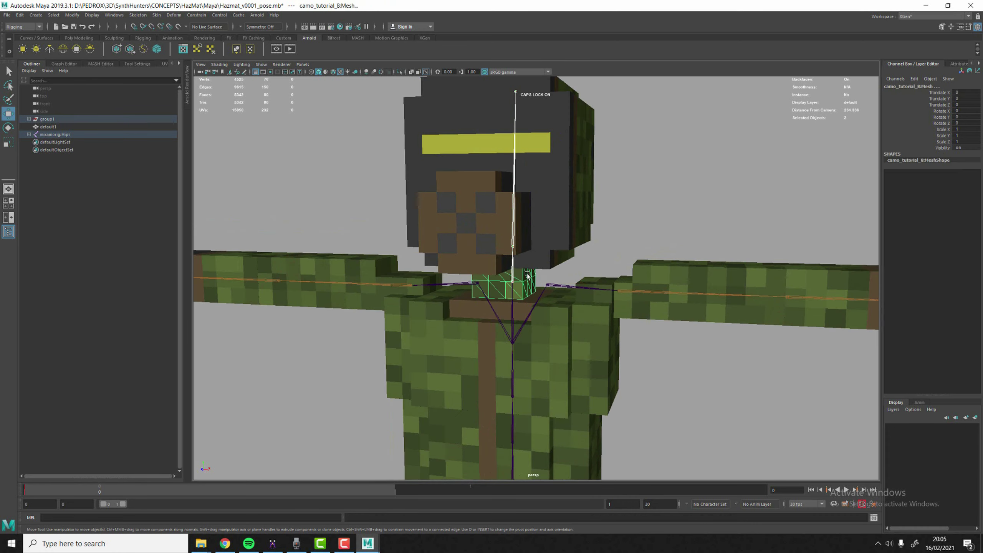
pyautogui.press('g')
pyautogui.click(516, 224)
pyautogui.click(513, 196)
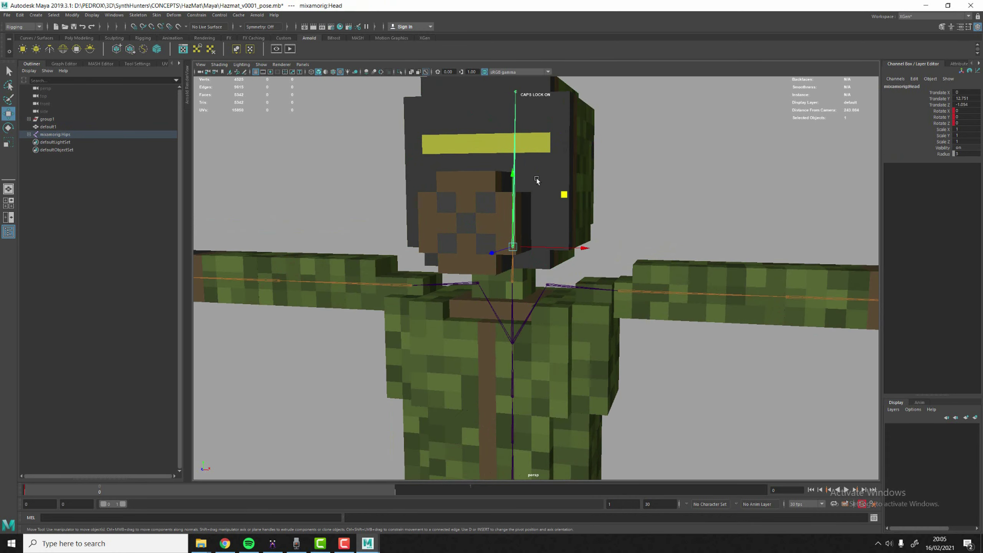
pyautogui.keyDown('shift'); pyautogui.click(537, 179); pyautogui.keyUp('shift')
pyautogui.press('g')
# Step: Bind the pelvis mesh with the brown belt to the Hips joint
pyautogui.scroll(-4, 563, 240)
pyautogui.keyDown('alt'); pyautogui.moveTo(563, 240); pyautogui.dragTo(593, 255); pyautogui.keyUp('alt')
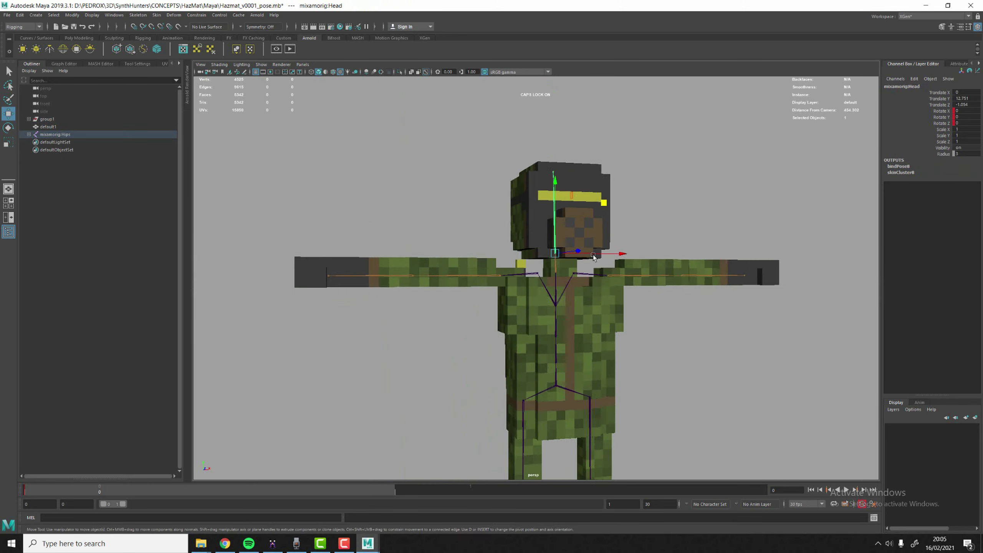
pyautogui.scroll(3, 573, 294)
pyautogui.keyDown('alt'); pyautogui.moveTo(569, 341); pyautogui.dragTo(566, 303, button='middle'); pyautogui.keyUp('alt')
pyautogui.keyDown('alt'); pyautogui.moveTo(567, 303); pyautogui.dragTo(560, 326); pyautogui.keyUp('alt')
pyautogui.scroll(-4, 561, 327)
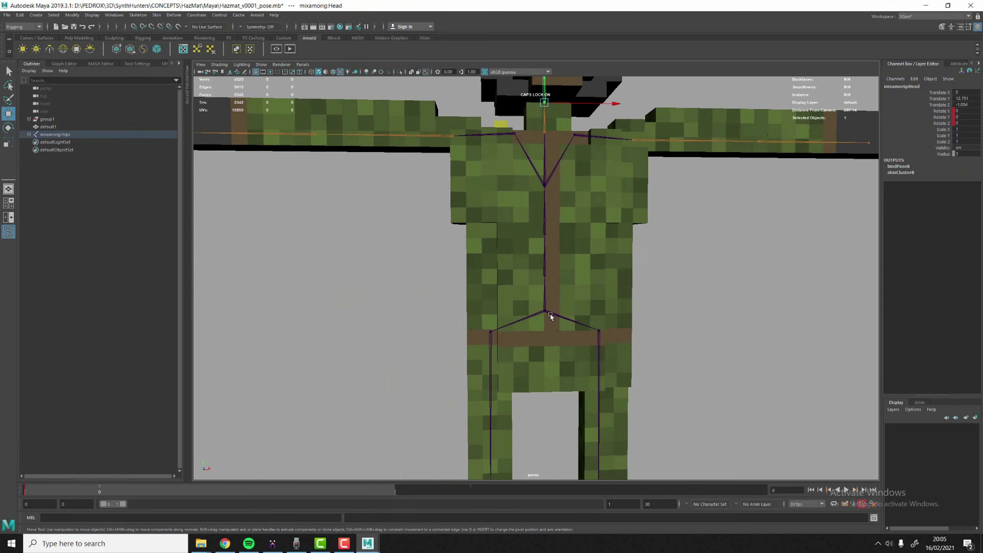
pyautogui.click(553, 328)
pyautogui.scroll(-2, 553, 329)
pyautogui.keyDown('shift'); pyautogui.click(553, 327); pyautogui.keyUp('shift')
pyautogui.scroll(4, 546, 318)
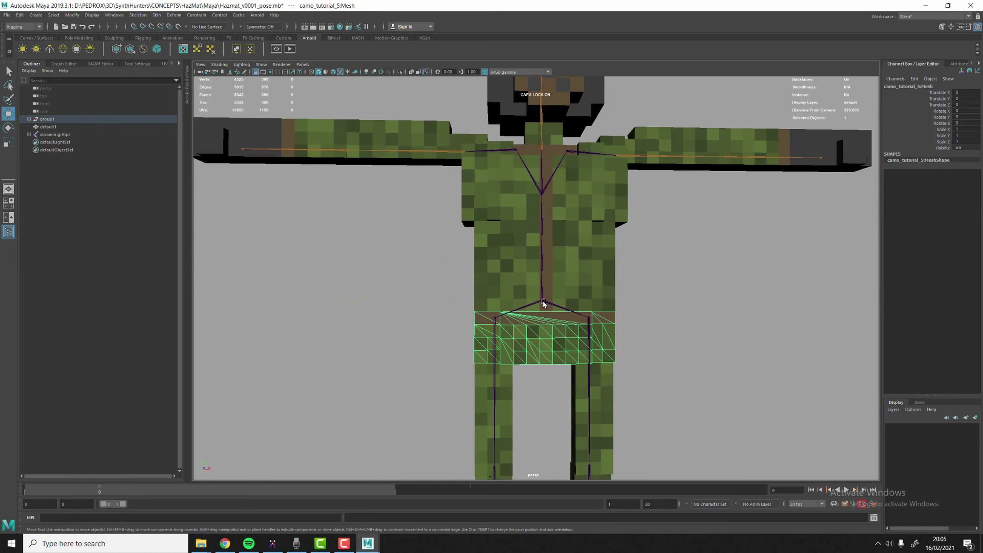
pyautogui.scroll(-3, 568, 320)
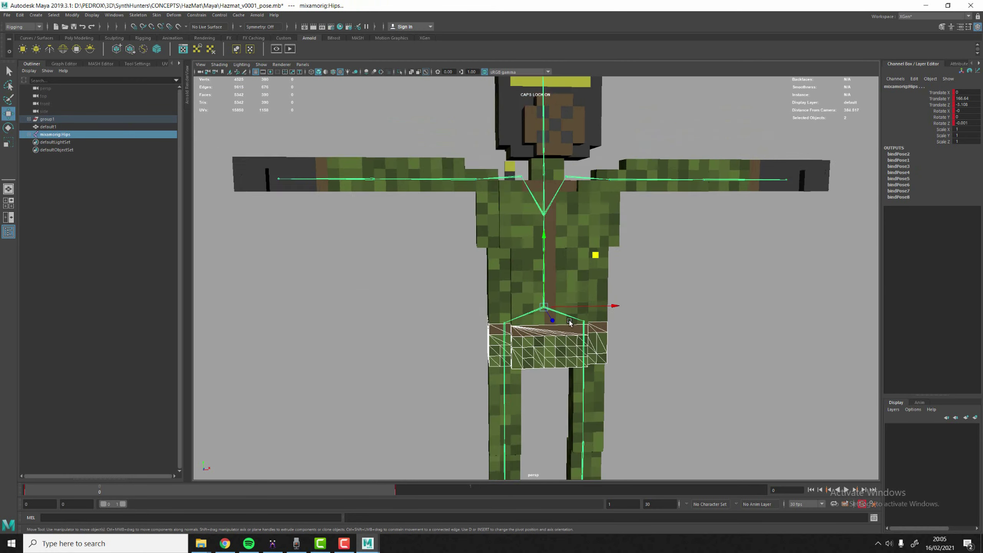
pyautogui.moveTo(569, 320)
pyautogui.keyDown('alt'); pyautogui.mouseDown()
pyautogui.moveTo(669, 322)
pyautogui.moveTo(561, 336)
pyautogui.mouseUp(); pyautogui.keyUp('alt')
pyautogui.scroll(3, 571, 328)
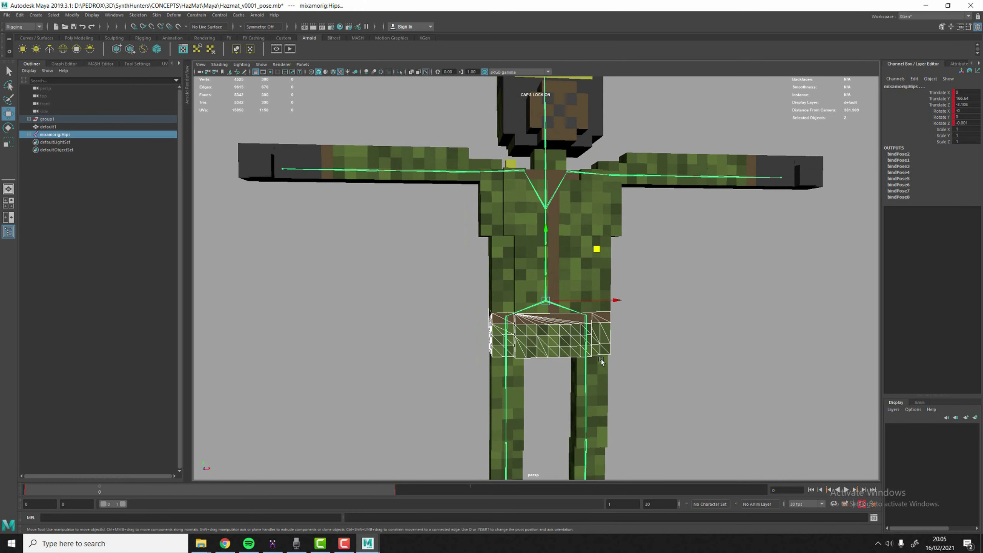
pyautogui.keyDown('alt'); pyautogui.moveTo(580, 324); pyautogui.dragTo(549, 330); pyautogui.keyUp('alt')
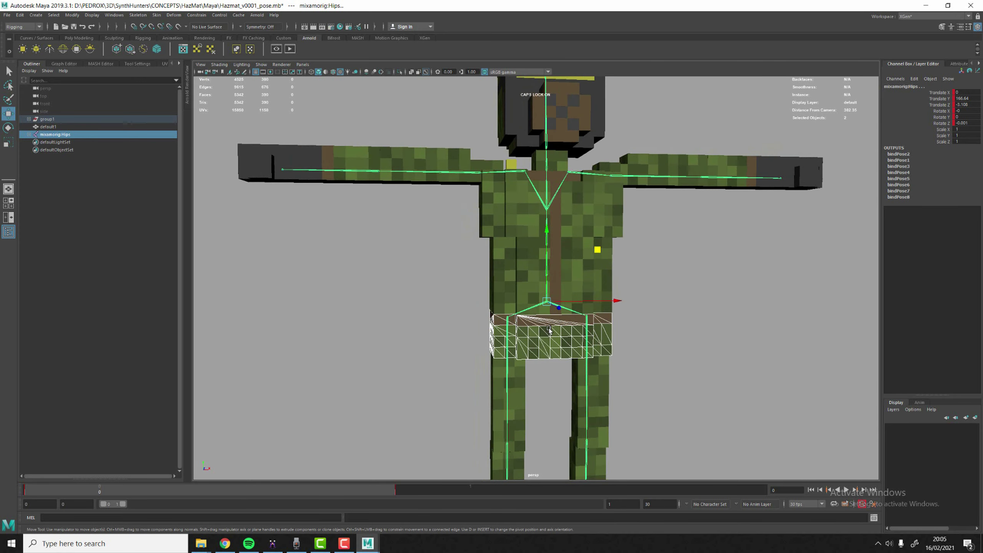
pyautogui.press('g')
# Step: Bind the lower torso mesh just above the belt to the Spine joint
pyautogui.click(550, 286)
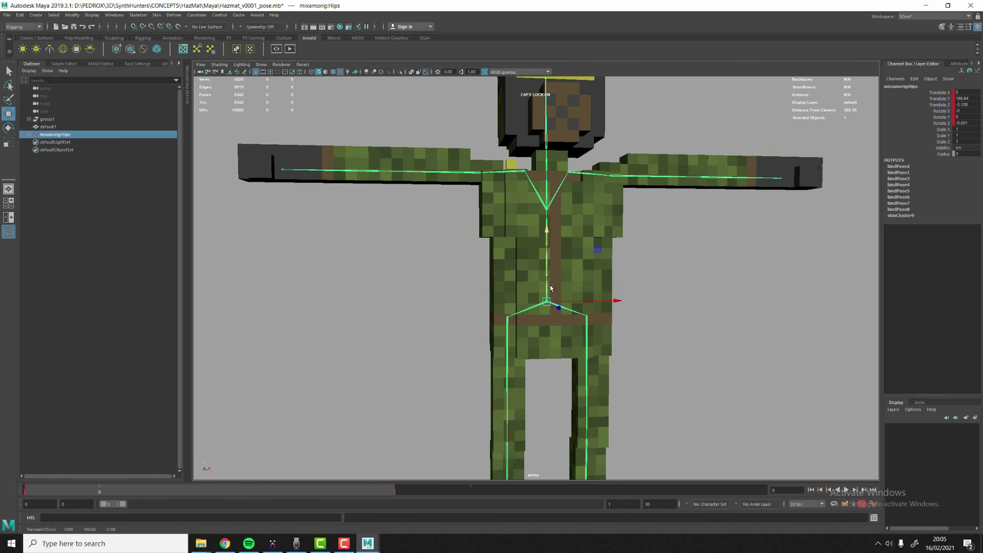
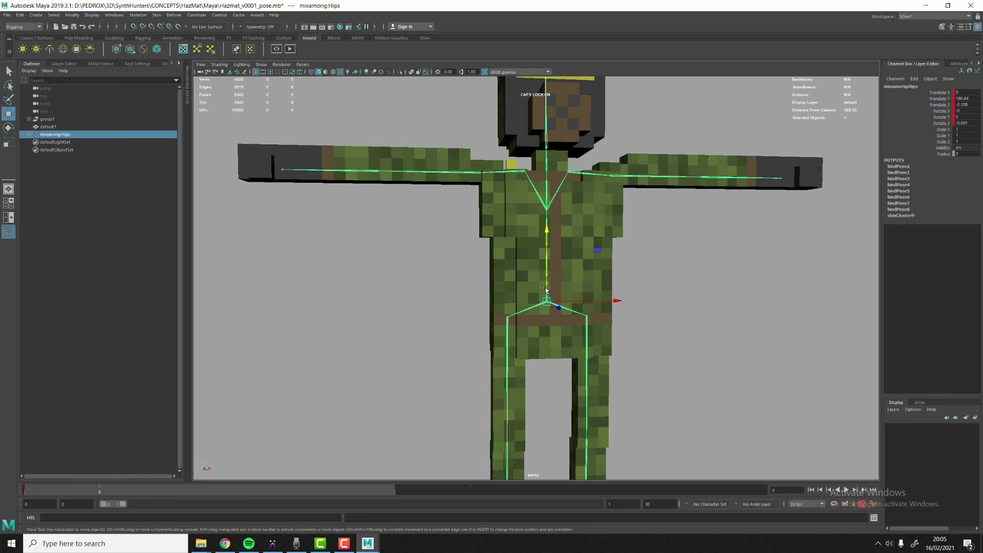
pyautogui.click(548, 274)
pyautogui.click(563, 260)
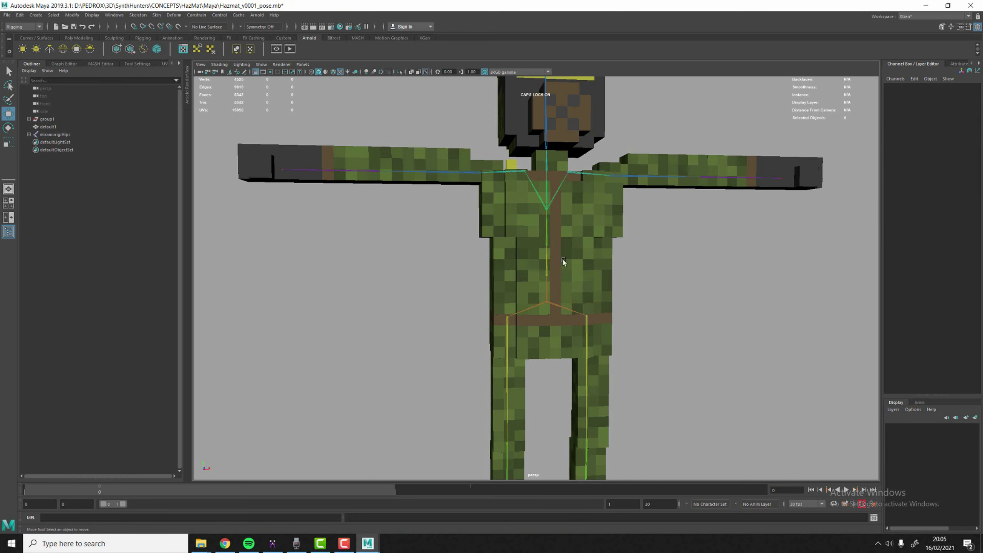
pyautogui.click(547, 265)
pyautogui.keyDown('shift'); pyautogui.click(593, 286); pyautogui.keyUp('shift')
# Step: Bind the middle torso mesh to the Spine1 joint
pyautogui.click(546, 237)
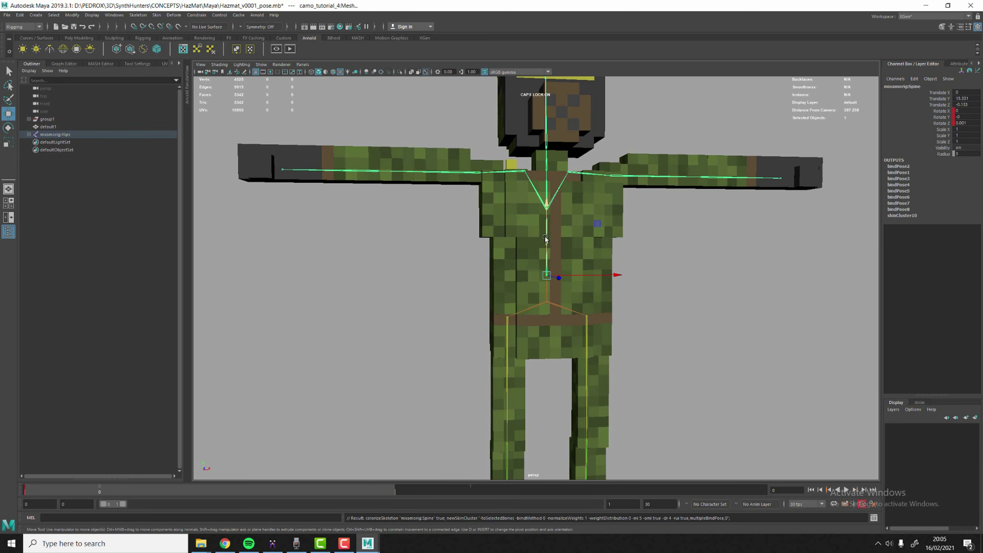
pyautogui.click(569, 236)
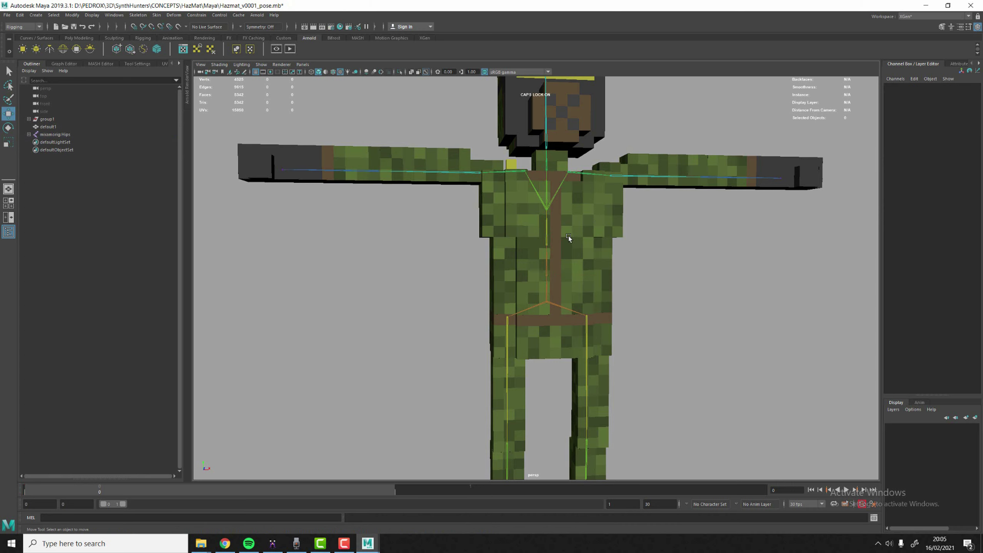
pyautogui.click(546, 234)
pyautogui.keyDown('shift'); pyautogui.click(607, 258); pyautogui.keyUp('shift')
pyautogui.click(545, 222)
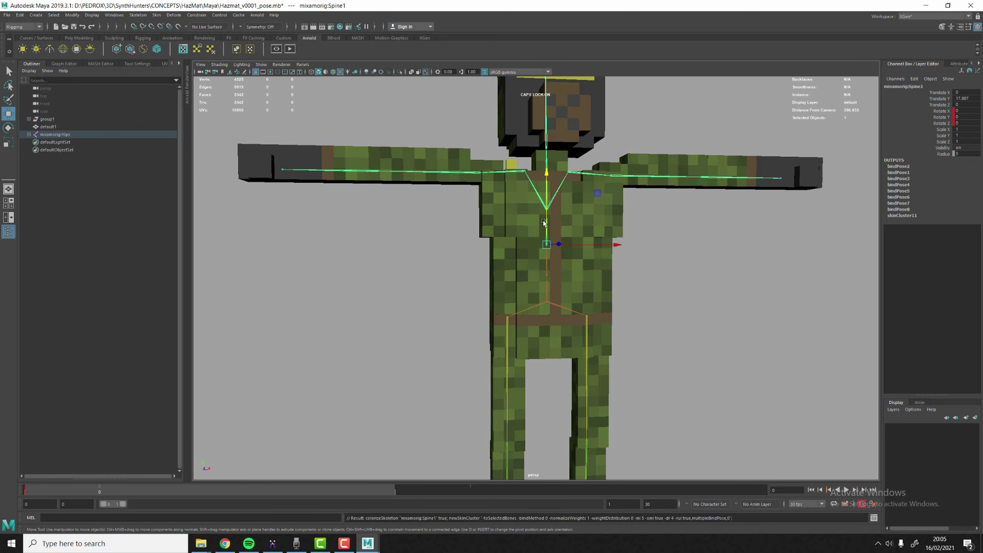
# Step: Bind the chest mesh to the Spine2 joint
pyautogui.click(549, 190)
pyautogui.click(546, 193)
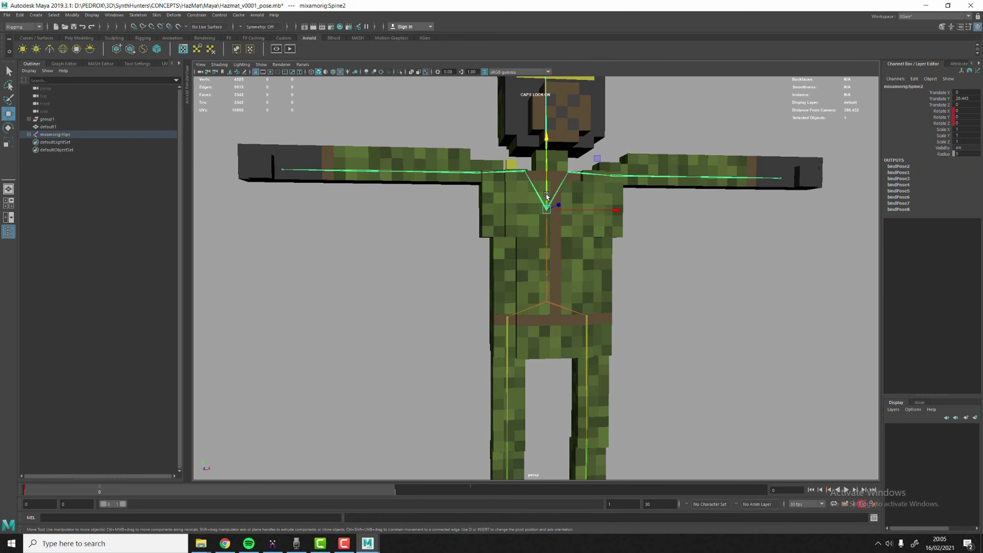
pyautogui.keyDown('shift'); pyautogui.click(609, 219); pyautogui.keyUp('shift')
pyautogui.press('g')
# Step: Bind the right thigh mesh to the RightUpLeg joint
pyautogui.scroll(-5, 634, 291)
pyautogui.keyDown('alt'); pyautogui.moveTo(634, 291); pyautogui.dragTo(671, 313); pyautogui.keyUp('alt')
pyautogui.keyDown('alt'); pyautogui.moveTo(671, 313); pyautogui.dragTo(663, 241, button='middle'); pyautogui.keyUp('alt')
pyautogui.scroll(5, 582, 240)
pyautogui.click(571, 226)
pyautogui.keyDown('shift'); pyautogui.click(586, 214); pyautogui.keyUp('shift')
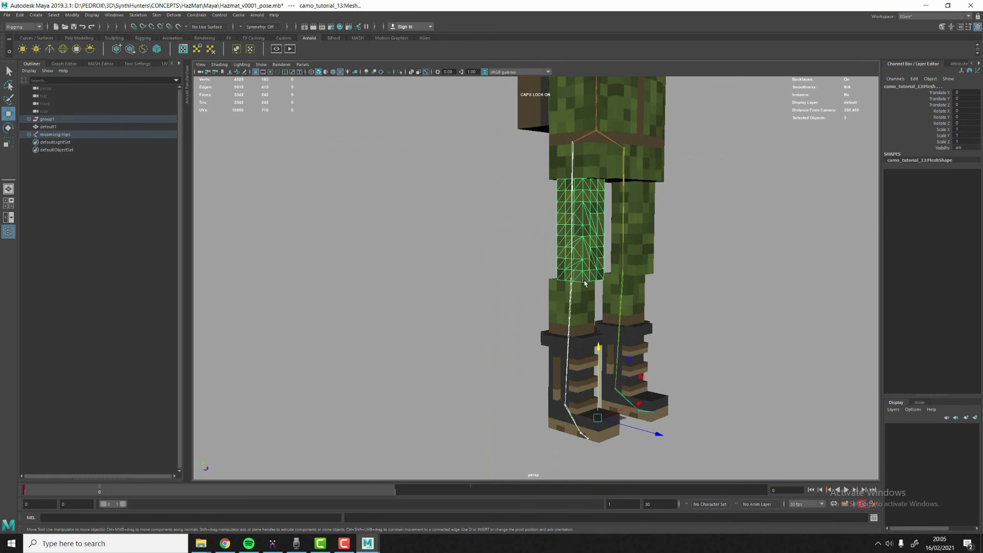
pyautogui.press('g')
# Step: Bind the right lower-leg mesh to the RightLeg joint and the left lower-leg mesh to the LeftLeg joint
pyautogui.click(571, 305)
pyautogui.keyDown('shift'); pyautogui.click(588, 324); pyautogui.keyUp('shift')
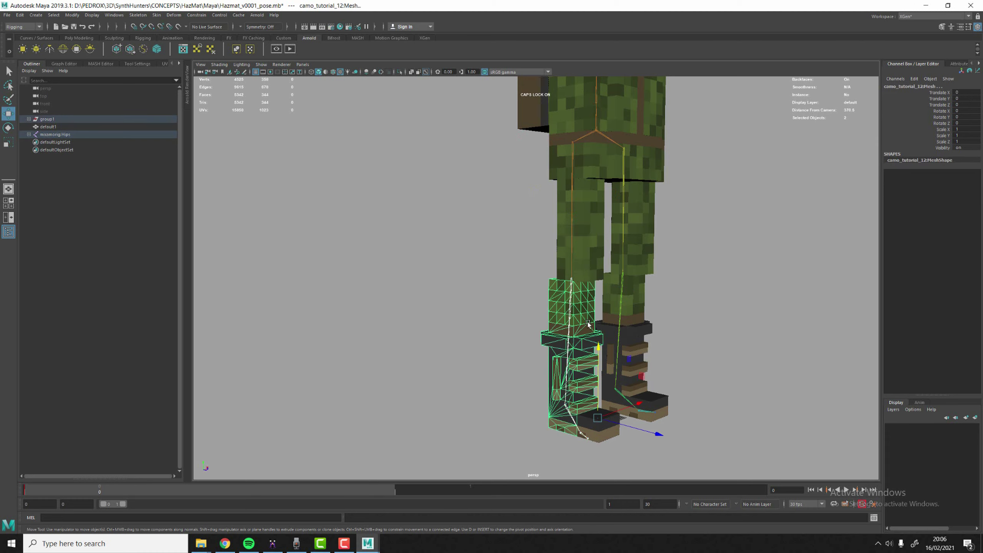
pyautogui.press('g')
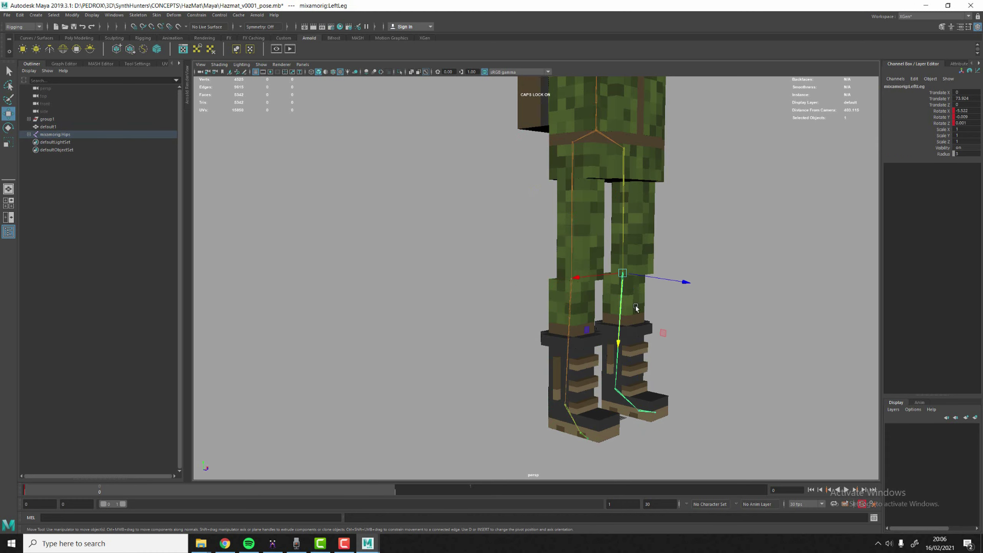
pyautogui.keyDown('shift'); pyautogui.click(636, 308); pyautogui.keyUp('shift')
pyautogui.press('g')
# Step: Bind the right boot's toe mesh to the RightToeBase joint and the left boot's toe mesh to the LeftToeBase joint
pyautogui.scroll(4, 668, 378)
pyautogui.keyDown('alt'); pyautogui.moveTo(657, 343); pyautogui.dragTo(588, 150, button='middle'); pyautogui.keyUp('alt')
pyautogui.click(540, 327)
pyautogui.keyDown('alt'); pyautogui.moveTo(561, 345); pyautogui.dragTo(573, 353); pyautogui.keyUp('alt')
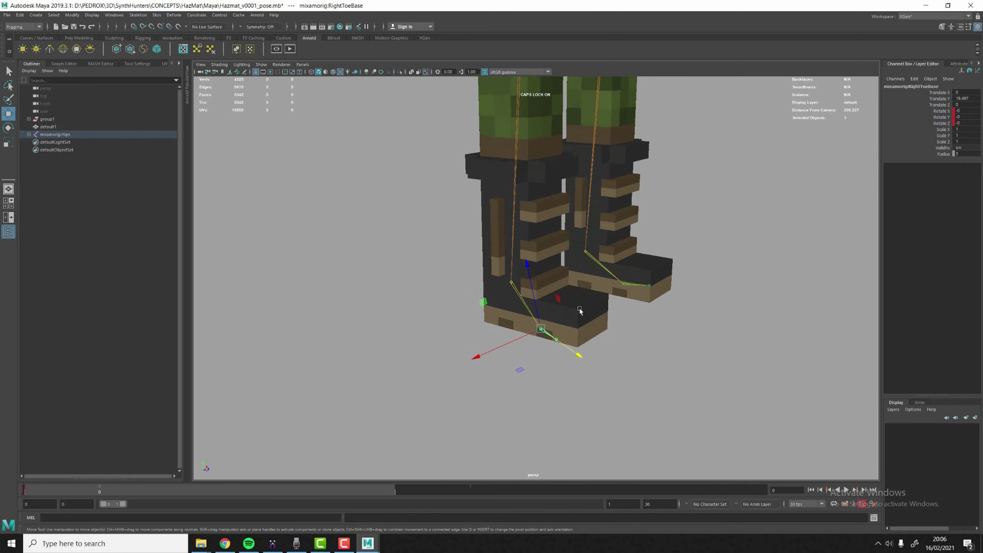
pyautogui.keyDown('shift'); pyautogui.click(579, 310); pyautogui.keyUp('shift')
pyautogui.press('g')
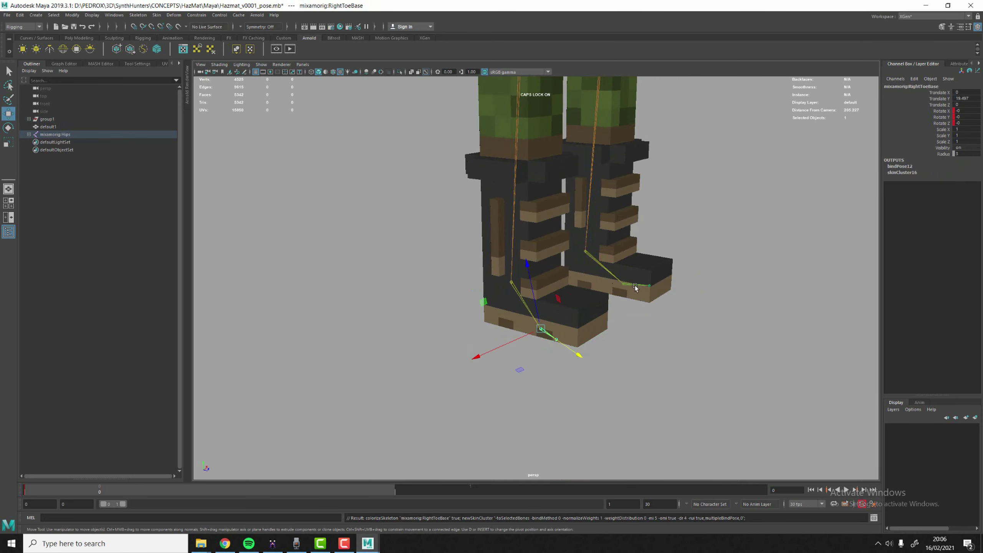
pyautogui.keyDown('shift'); pyautogui.click(634, 285); pyautogui.keyUp('shift')
pyautogui.press('g')
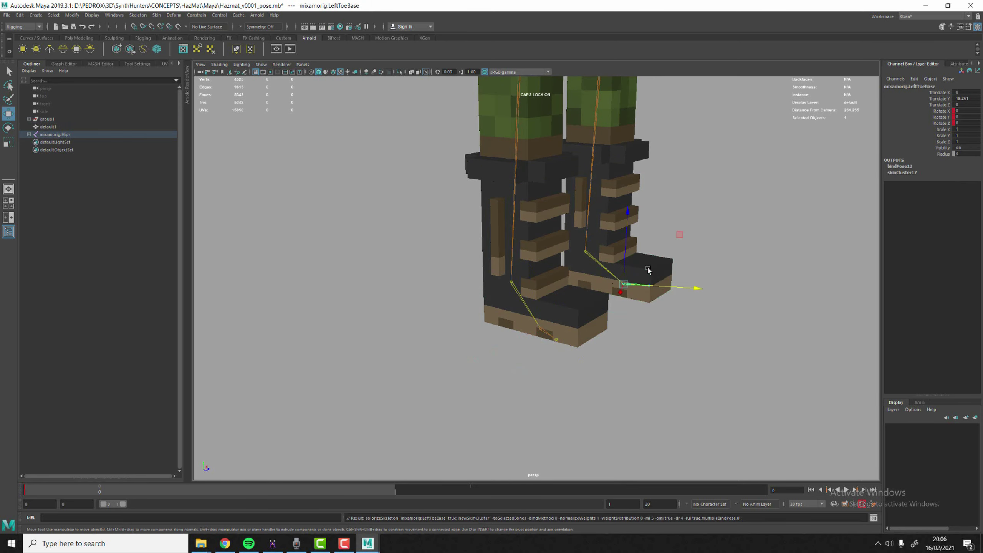
# Step: Bind the left thigh mesh to the LeftUpLeg joint
pyautogui.keyDown('alt'); pyautogui.moveTo(648, 270); pyautogui.dragTo(656, 238); pyautogui.keyUp('alt')
pyautogui.scroll(-8, 619, 327)
pyautogui.keyDown('alt'); pyautogui.moveTo(657, 238); pyautogui.dragTo(636, 309, button='middle'); pyautogui.keyUp('alt')
pyautogui.keyDown('alt'); pyautogui.moveTo(637, 309); pyautogui.dragTo(612, 315); pyautogui.keyUp('alt')
pyautogui.keyDown('alt'); pyautogui.moveTo(609, 273); pyautogui.dragTo(610, 310, button='middle'); pyautogui.keyUp('alt')
pyautogui.keyDown('alt'); pyautogui.moveTo(608, 310); pyautogui.dragTo(604, 270); pyautogui.keyUp('alt')
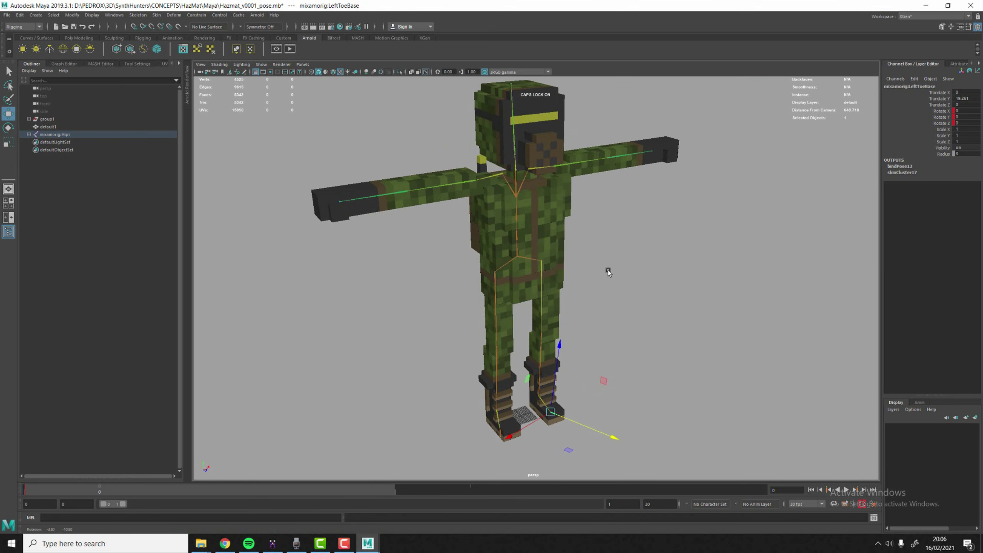
pyautogui.click(542, 257)
pyautogui.moveTo(561, 196); pyautogui.dragTo(506, 171)
pyautogui.hotkey('ctrl', 'z')
pyautogui.click(542, 304)
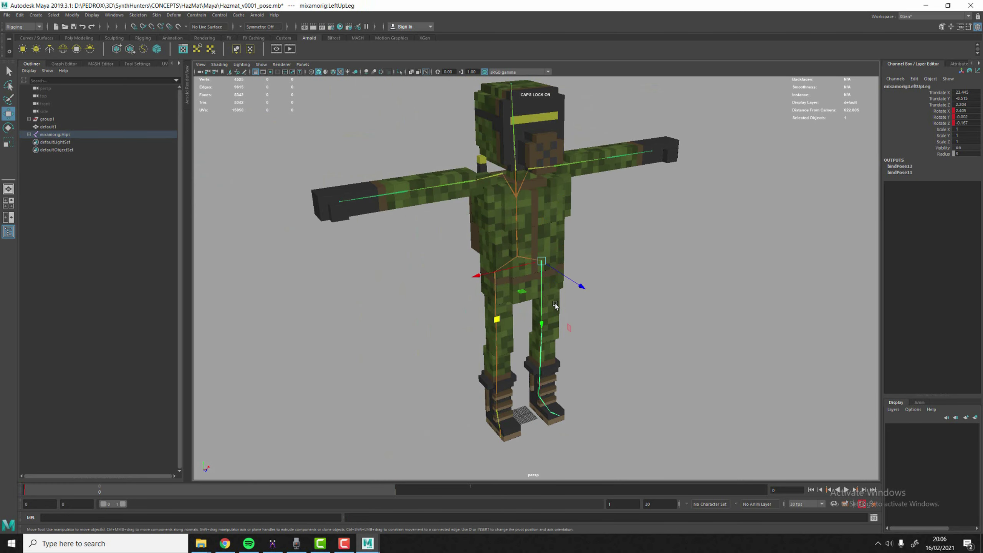
# Step: Bind the backpack mesh on the character's back to the Spine1 joint
pyautogui.keyDown('alt'); pyautogui.moveTo(541, 304); pyautogui.dragTo(601, 259); pyautogui.keyUp('alt')
pyautogui.click(579, 179)
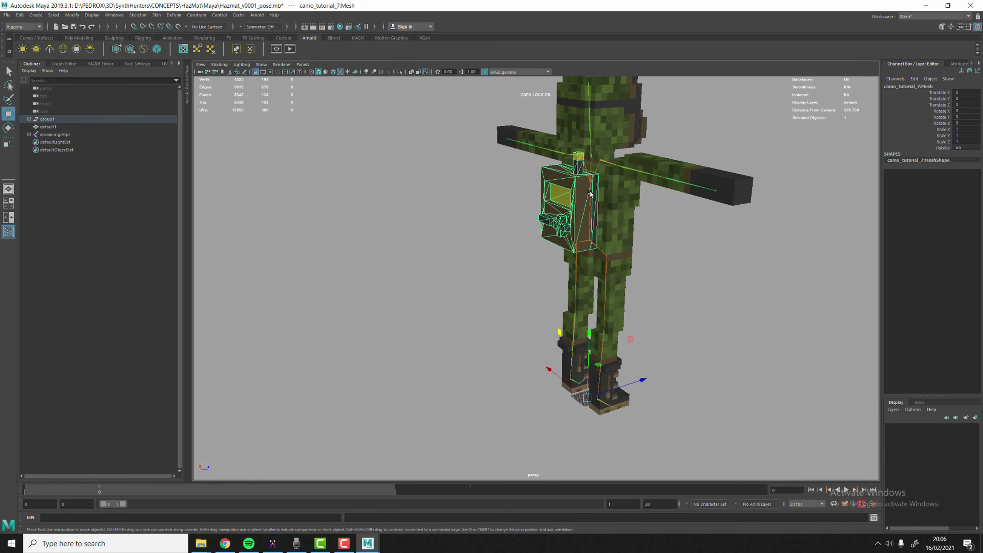
pyautogui.press('f')
pyautogui.keyDown('shift'); pyautogui.click(559, 235); pyautogui.keyUp('shift')
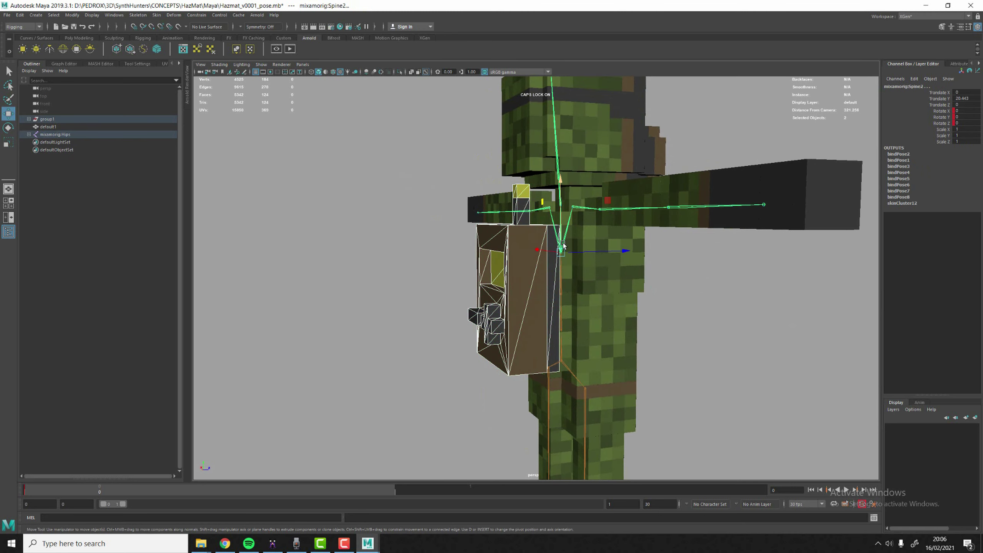
pyautogui.keyDown('alt'); pyautogui.moveTo(560, 235); pyautogui.dragTo(530, 285); pyautogui.keyUp('alt')
pyautogui.click(540, 277)
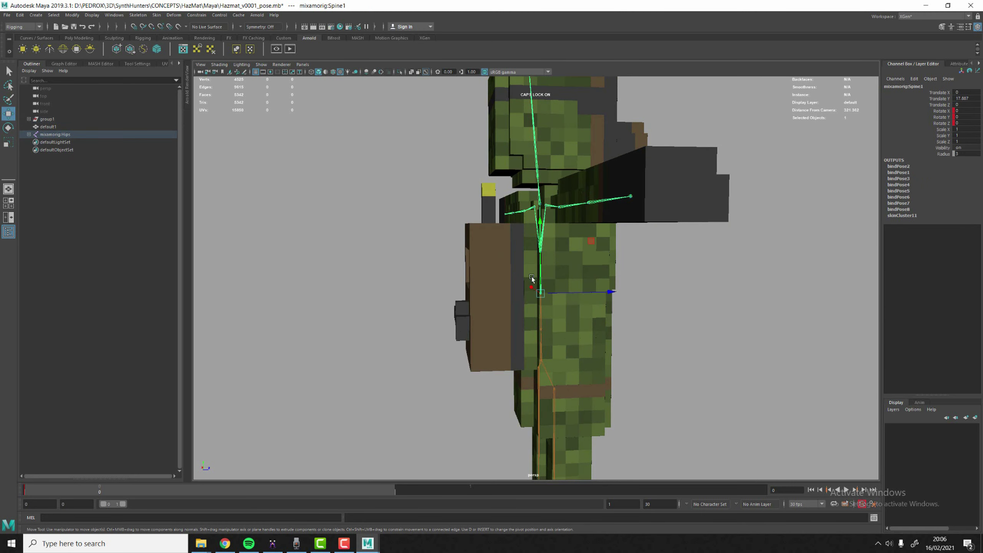
pyautogui.click(526, 278)
pyautogui.click(541, 277)
pyautogui.keyDown('shift'); pyautogui.click(503, 278); pyautogui.keyUp('shift')
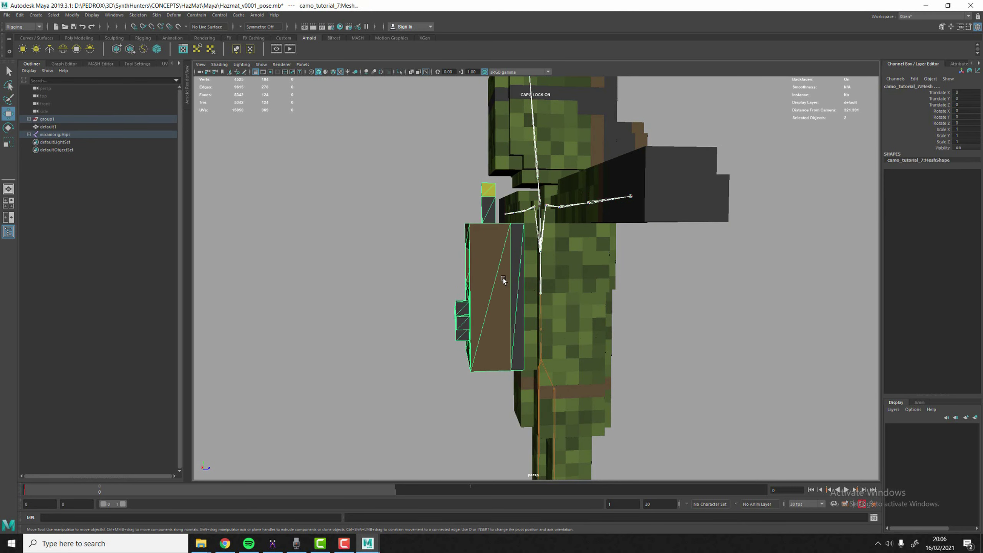
pyautogui.press('g')
# Step: Test the backpack and torso binding by rotating the Spine1 joint, and undo the rotation
pyautogui.press('e')
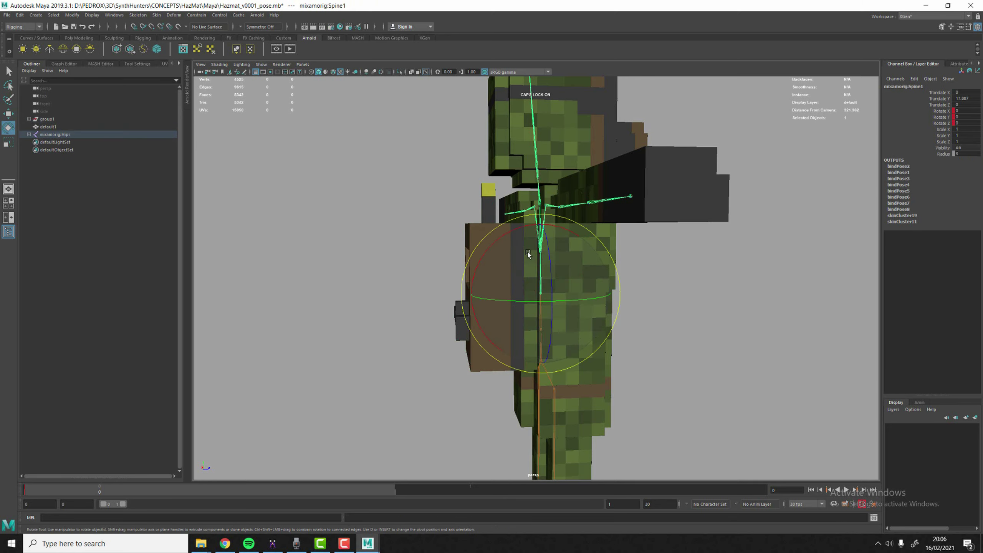
pyautogui.moveTo(528, 251)
pyautogui.mouseDown()
pyautogui.moveTo(511, 230)
pyautogui.moveTo(489, 238)
pyautogui.moveTo(522, 244)
pyautogui.mouseUp()
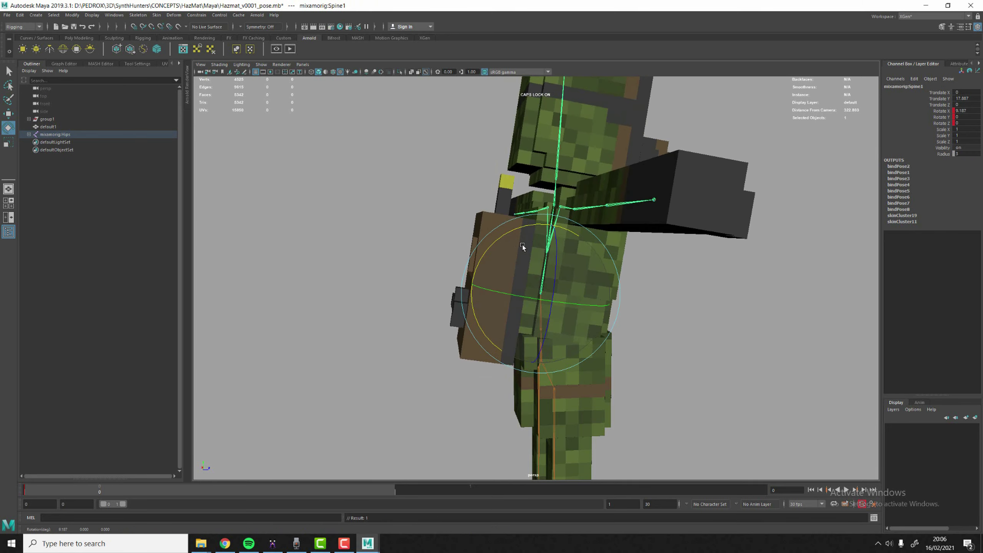
pyautogui.hotkey('ctrl', 'z')
pyautogui.press('w')
pyautogui.scroll(-6, 573, 288)
pyautogui.keyDown('alt'); pyautogui.moveTo(573, 289); pyautogui.dragTo(532, 299); pyautogui.keyUp('alt')
pyautogui.scroll(5, 607, 284)
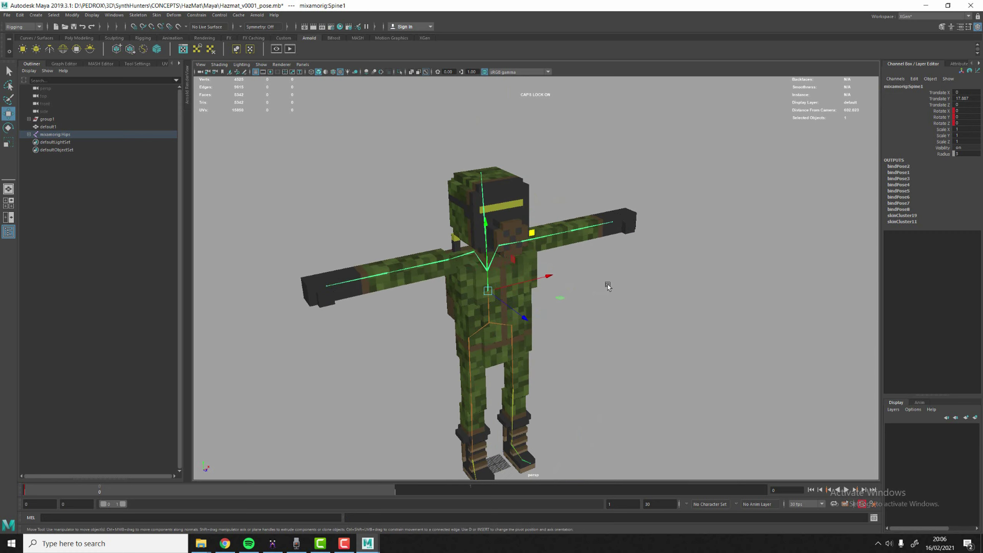
# Step: Clear the selection and save the scene as a new version named Hazmat_v0002_RIGGING
pyautogui.click(609, 288)
pyautogui.scroll(-5, 621, 306)
pyautogui.scroll(5, 630, 298)
pyautogui.keyDown('alt'); pyautogui.moveTo(631, 299); pyautogui.dragTo(629, 288); pyautogui.keyUp('alt')
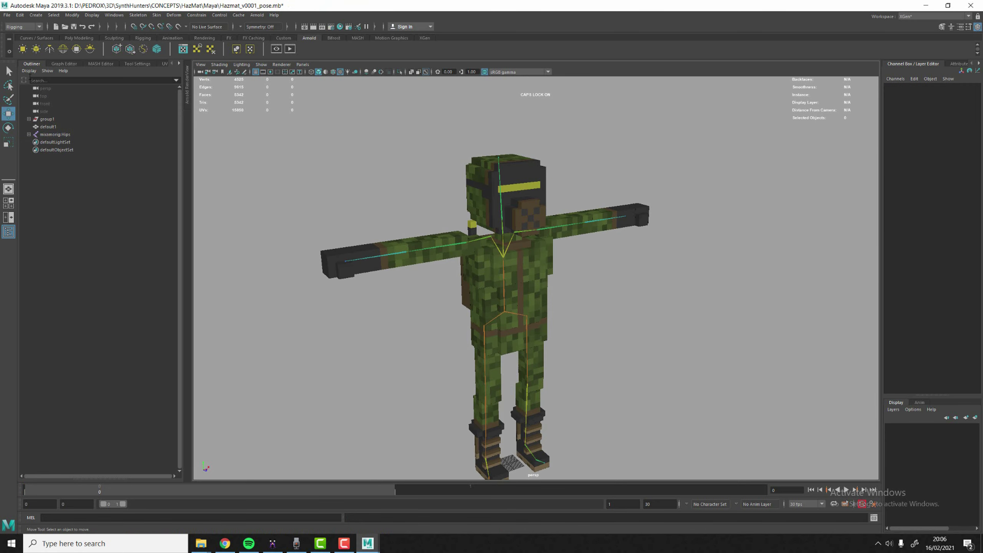
pyautogui.click(6, 17)
pyautogui.click(27, 54)
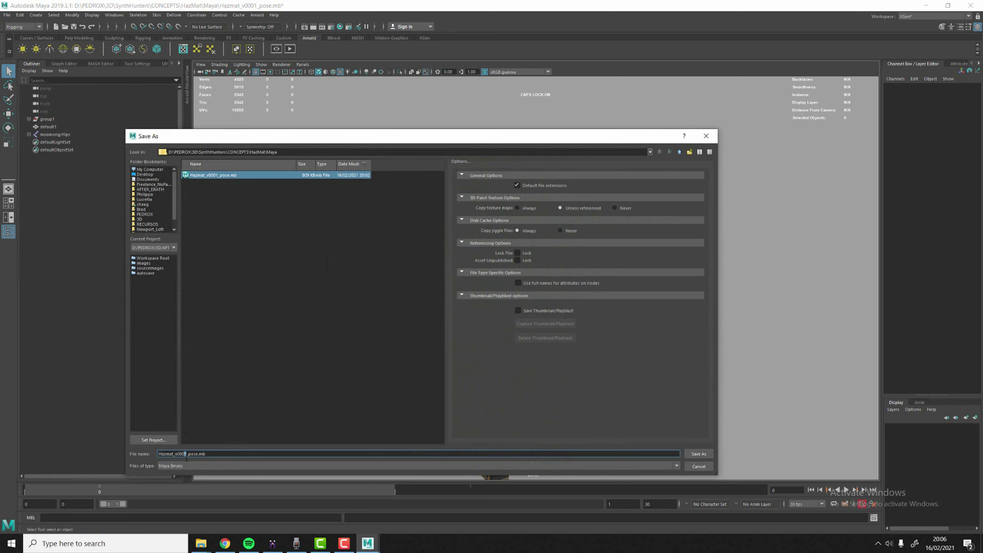
pyautogui.press('BackSpace')
pyautogui.write('2')
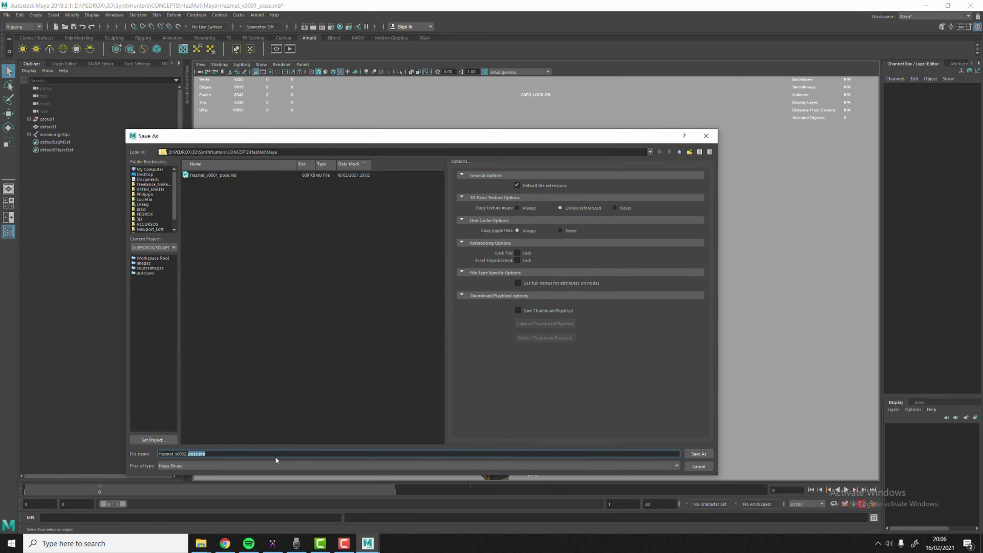
pyautogui.write('RIGGING')
pyautogui.press('Return')
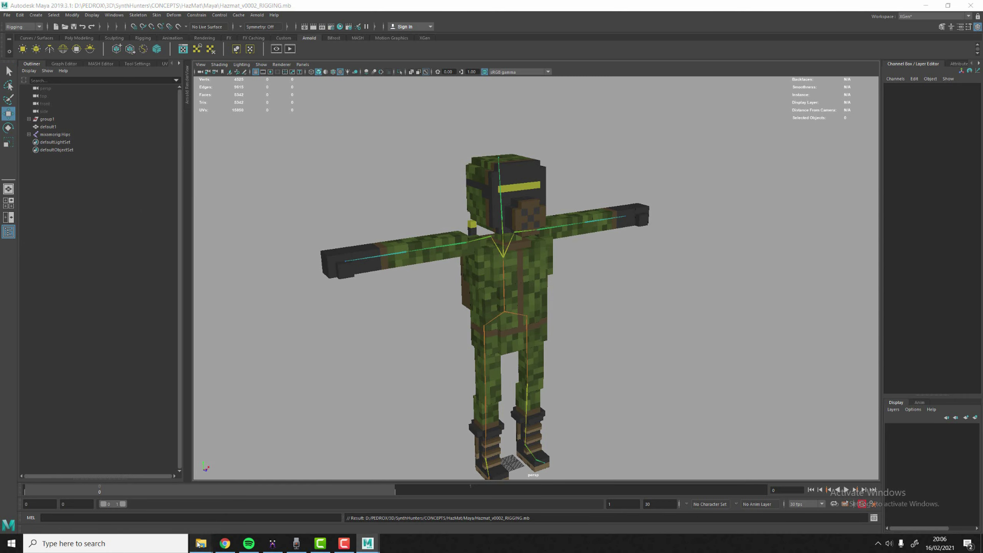
# Step: Import idle.fbx from the HazMat project's Animations folder into the rigged scene
pyautogui.moveTo(201, 542)
pyautogui.click(174, 504)
pyautogui.moveTo(538, 5); pyautogui.dragTo(781, 148)
pyautogui.moveTo(722, 252); pyautogui.dragTo(380, 218)
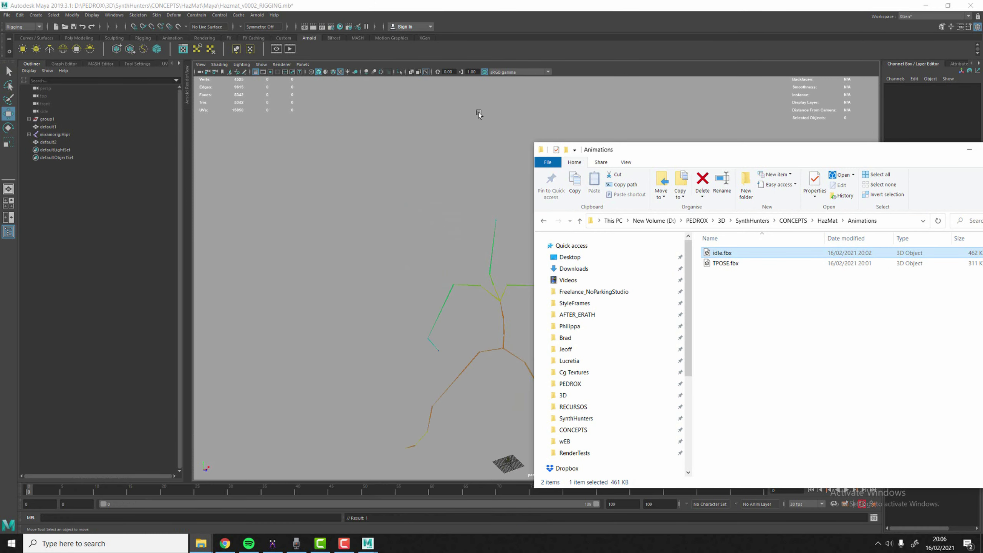
pyautogui.click(564, 31)
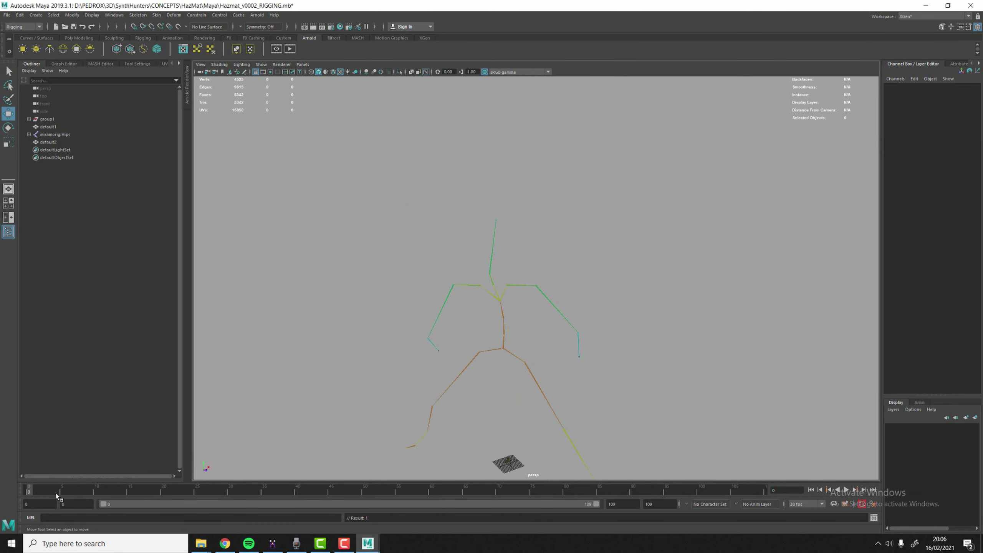
# Step: Scrub through the imported idle animation and examine the size of the meshes against the skeleton
pyautogui.hotkey('ctrl', 'z')
pyautogui.moveTo(42, 494); pyautogui.dragTo(493, 488)
pyautogui.moveTo(492, 450); pyautogui.dragTo(522, 474)
pyautogui.keyDown('alt'); pyautogui.moveTo(459, 366); pyautogui.dragTo(435, 228, button='middle'); pyautogui.keyUp('alt')
pyautogui.scroll(2, 435, 228)
pyautogui.keyDown('alt'); pyautogui.moveTo(434, 231); pyautogui.dragTo(514, 279, button='right'); pyautogui.keyUp('alt')
# Step: Reopen the Hazmat_v0002_RIGGING scene and discard the unsaved changes
pyautogui.click(7, 14)
pyautogui.click(24, 30)
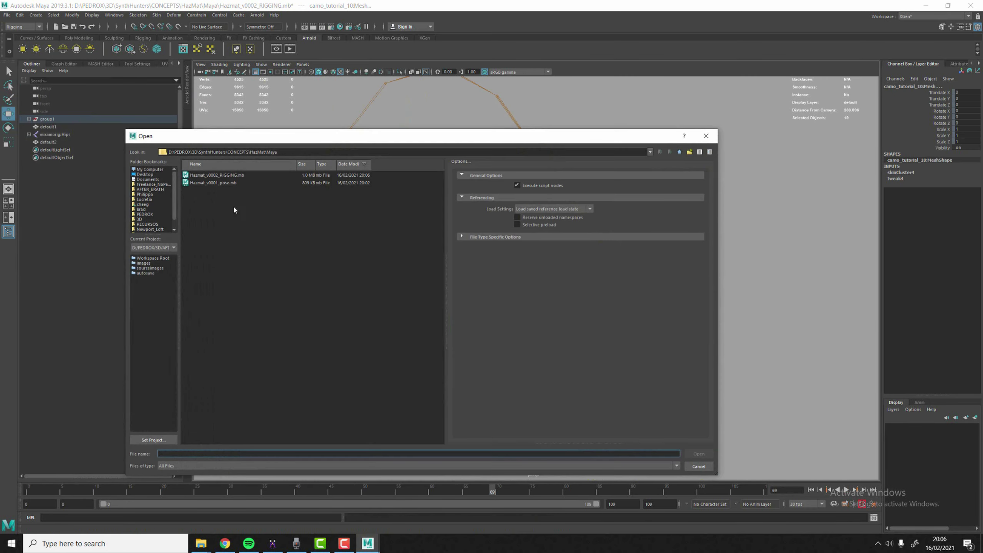
pyautogui.doubleClick(235, 183)
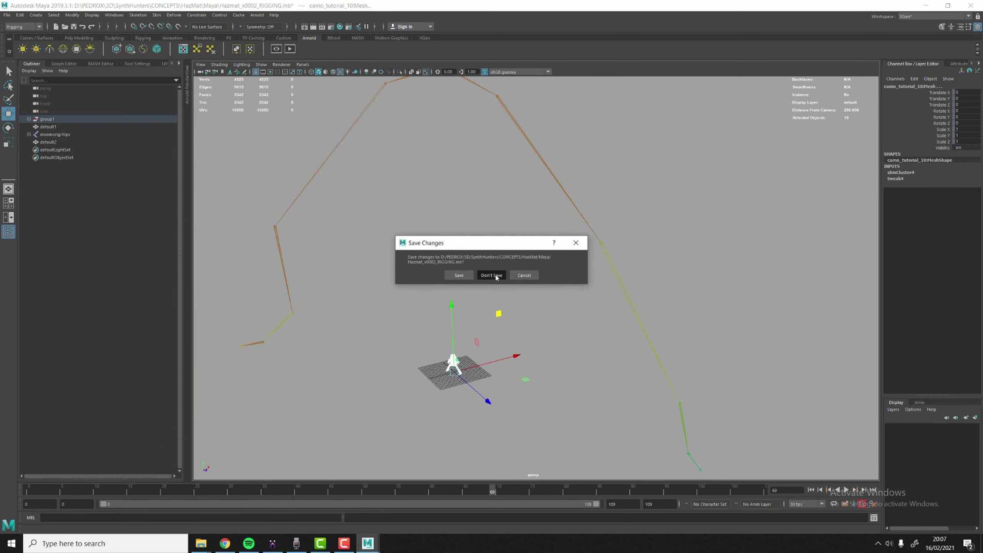
pyautogui.click(491, 275)
pyautogui.click(61, 126)
pyautogui.click(51, 121)
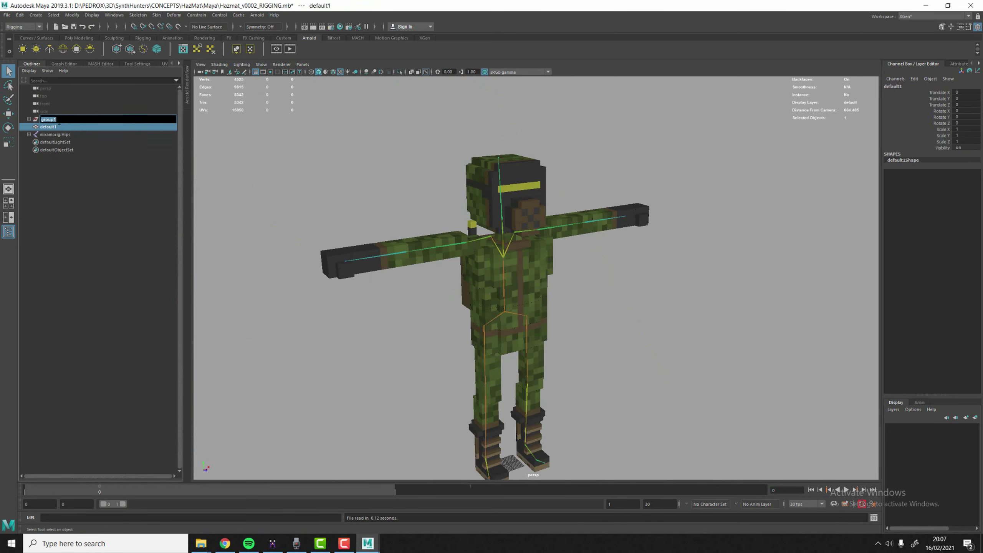
pyautogui.click(45, 133)
pyautogui.click(46, 122)
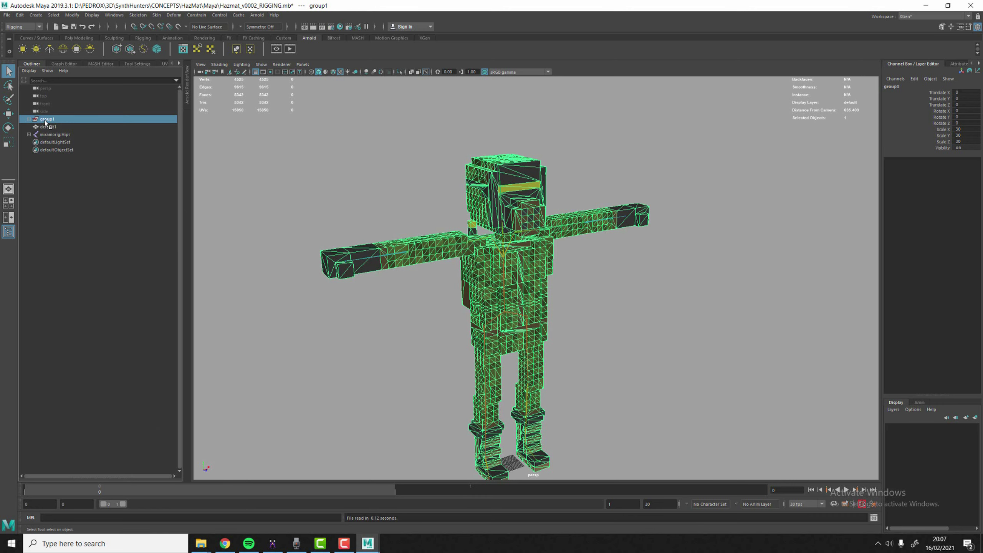
pyautogui.hotkey('ctrl', 'c')
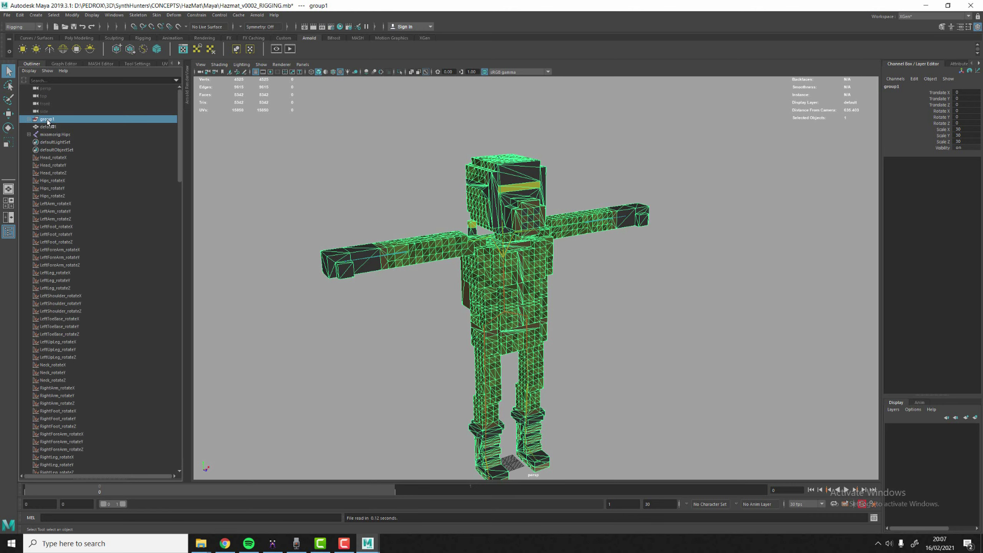
pyautogui.hotkey('ctrl', 'z')
pyautogui.hotkey('ctrl', 'z')
pyautogui.hotkey('ctrl', 'z')
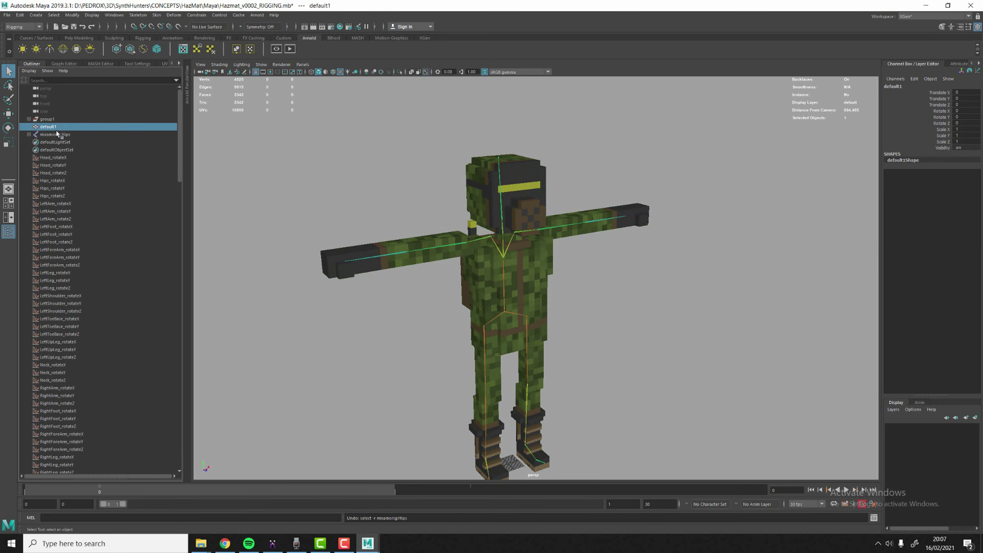
pyautogui.rightClick(53, 123)
pyautogui.click(59, 127)
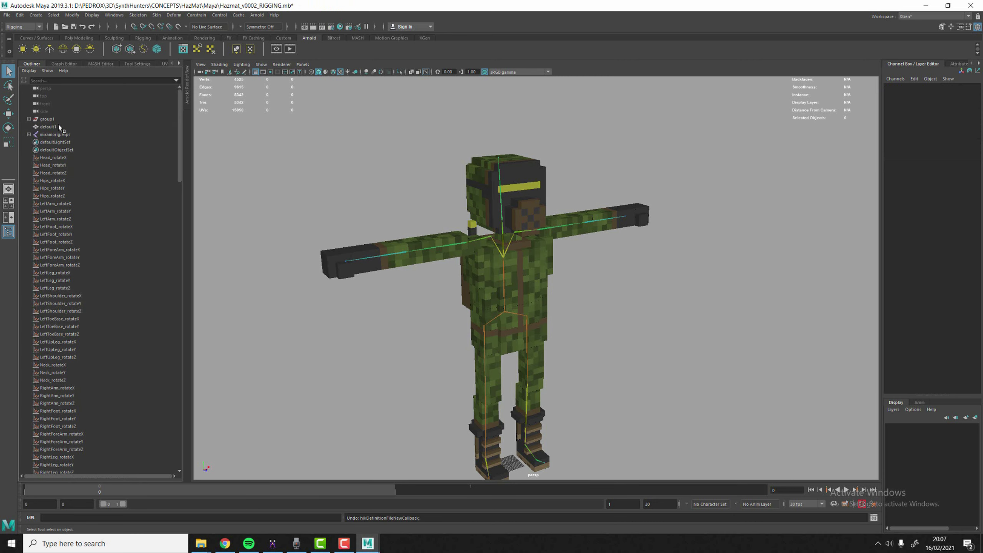
# Step: Try to freeze the transformations of group1, which holds the body-part meshes
pyautogui.click(48, 119)
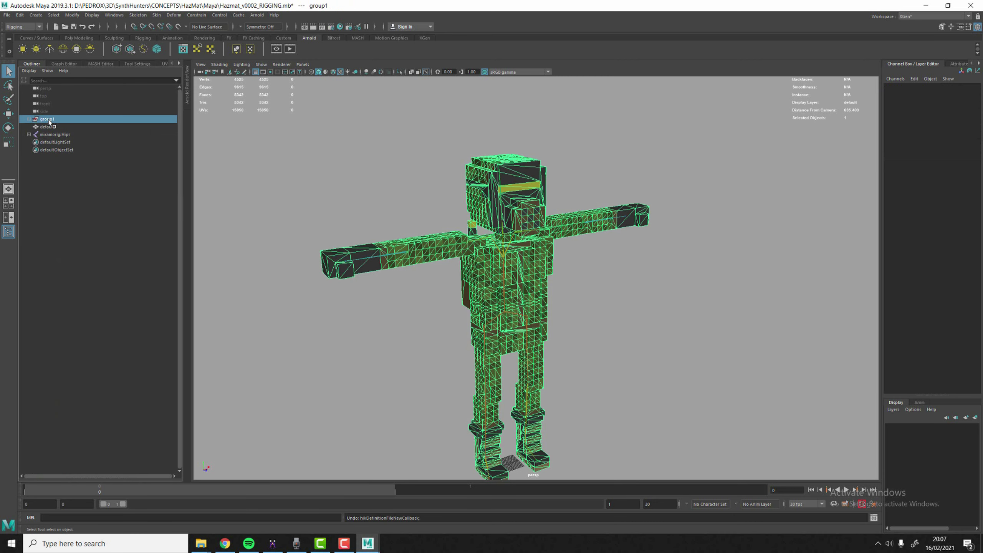
pyautogui.click(72, 15)
pyautogui.click(99, 49)
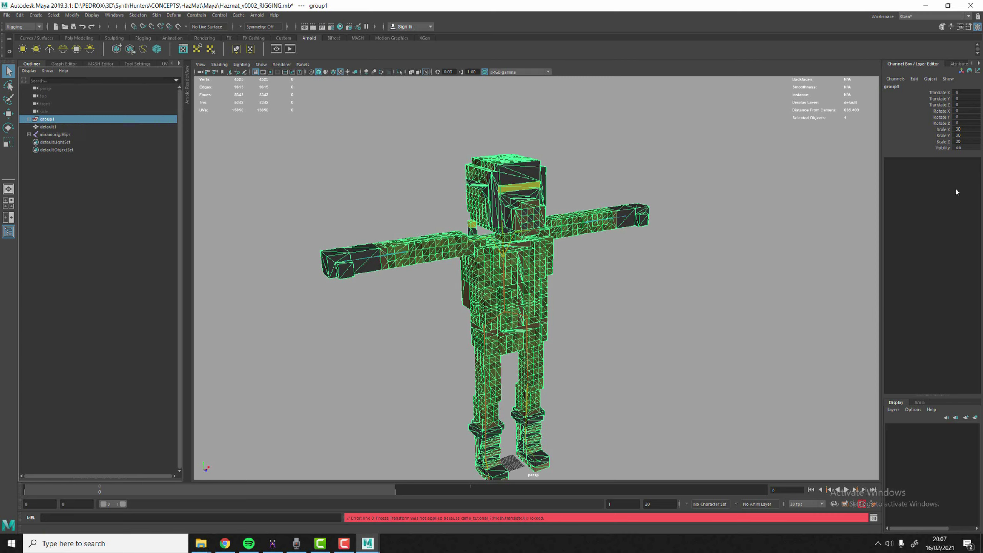
pyautogui.moveTo(939, 134); pyautogui.dragTo(939, 141)
pyautogui.click(794, 249)
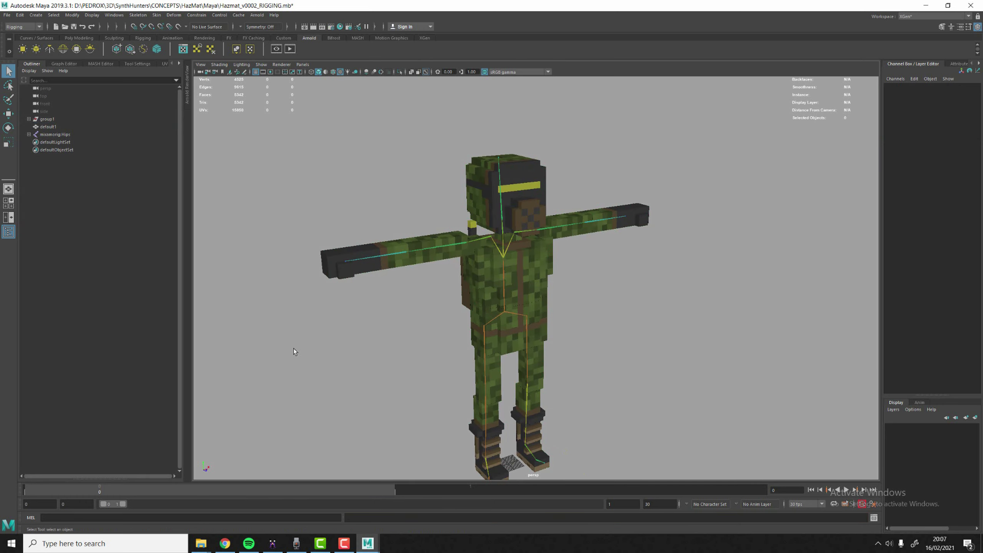
# Step: Import idle.fbx from the Animations folder onto the reopened rig
pyautogui.keyDown('alt'); pyautogui.moveTo(386, 303); pyautogui.dragTo(272, 294); pyautogui.keyUp('alt')
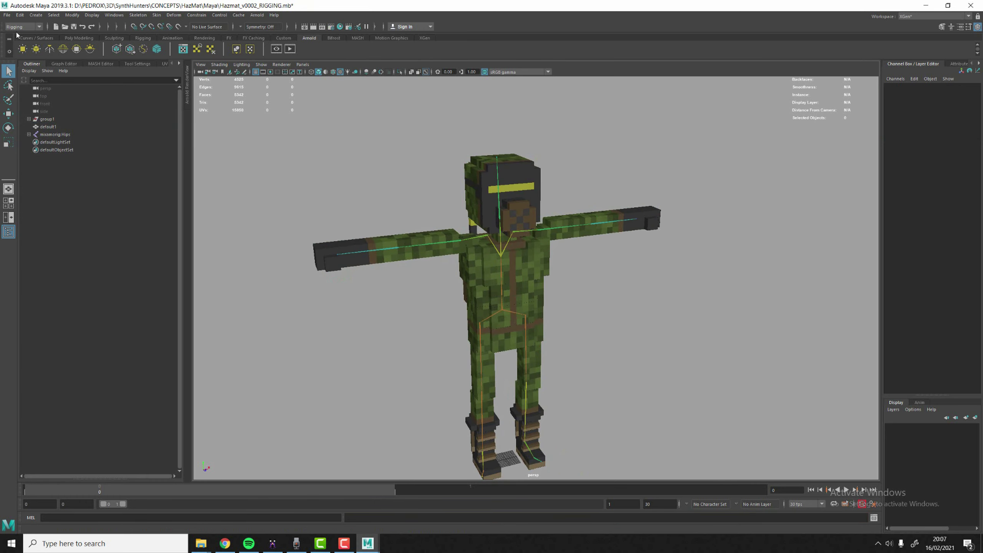
pyautogui.hotkey('alt', 'Tab')
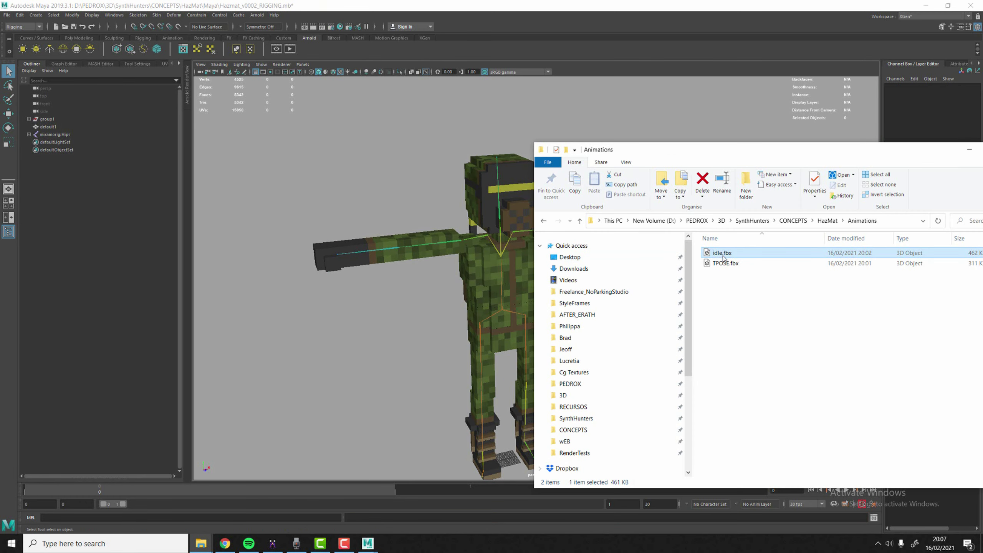
pyautogui.moveTo(724, 258); pyautogui.dragTo(351, 205)
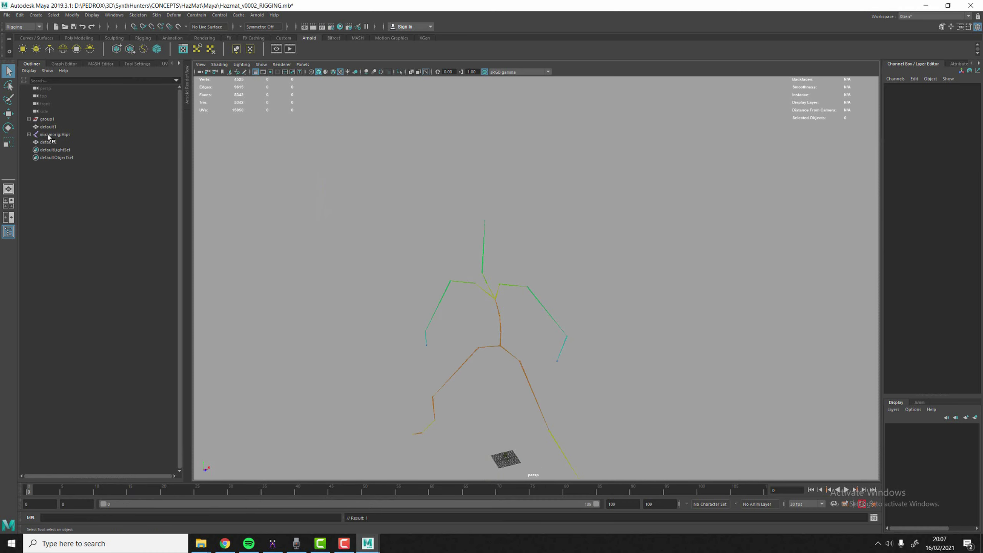
# Step: Set the X, Y and Z scale of group1 to 30, and scrub the first frames of the idle animation
pyautogui.click(47, 119)
pyautogui.moveTo(961, 130); pyautogui.dragTo(963, 139)
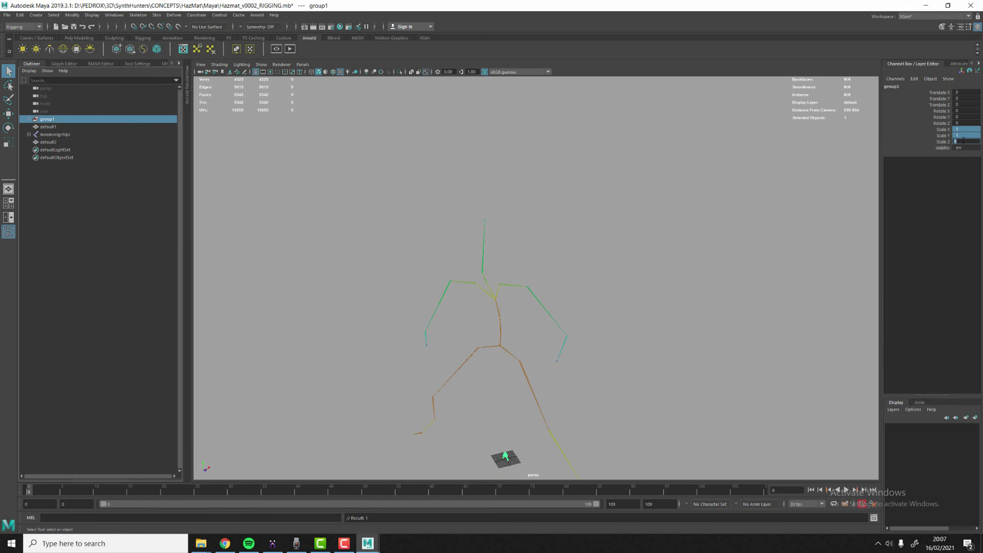
pyautogui.write('30')
pyautogui.press('Return')
pyautogui.keyDown('alt'); pyautogui.moveTo(683, 229); pyautogui.dragTo(547, 282); pyautogui.keyUp('alt')
pyautogui.click(673, 236)
pyautogui.press('w')
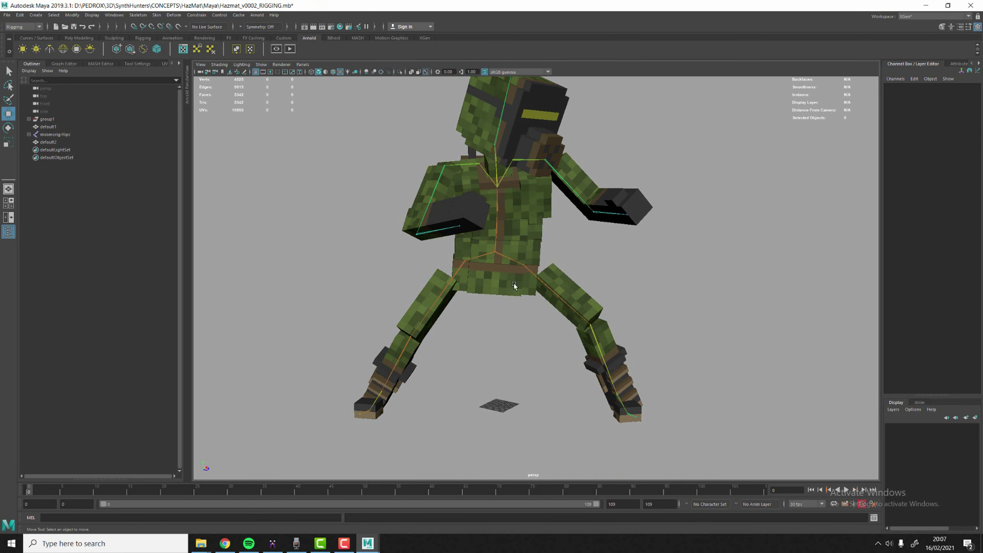
pyautogui.moveTo(514, 283)
pyautogui.keyDown('alt'); pyautogui.mouseDown(button='right')
pyautogui.moveTo(564, 292)
pyautogui.moveTo(521, 299)
pyautogui.mouseUp(button='right'); pyautogui.keyUp('alt')
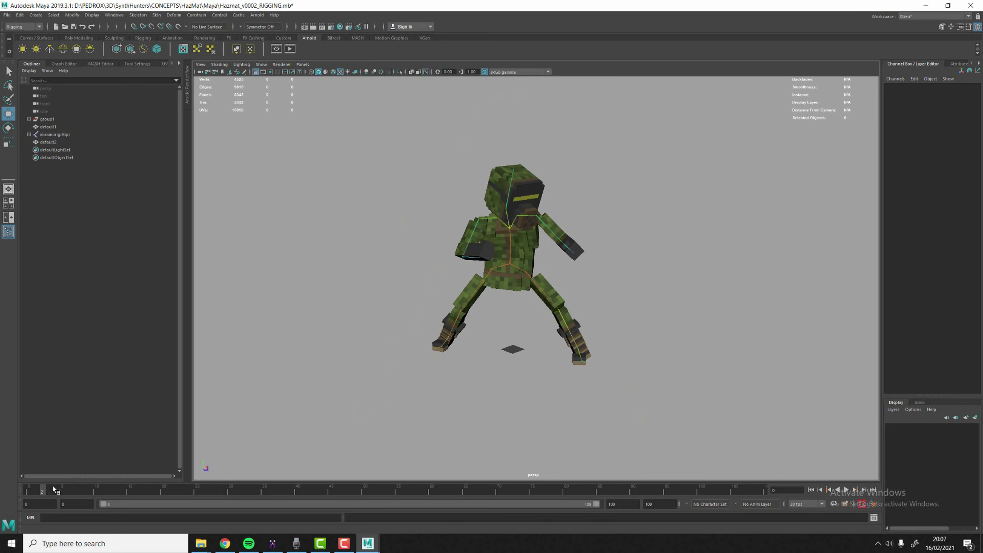
pyautogui.moveTo(54, 490)
pyautogui.mouseDown()
pyautogui.moveTo(117, 490)
pyautogui.moveTo(135, 509)
pyautogui.mouseUp()
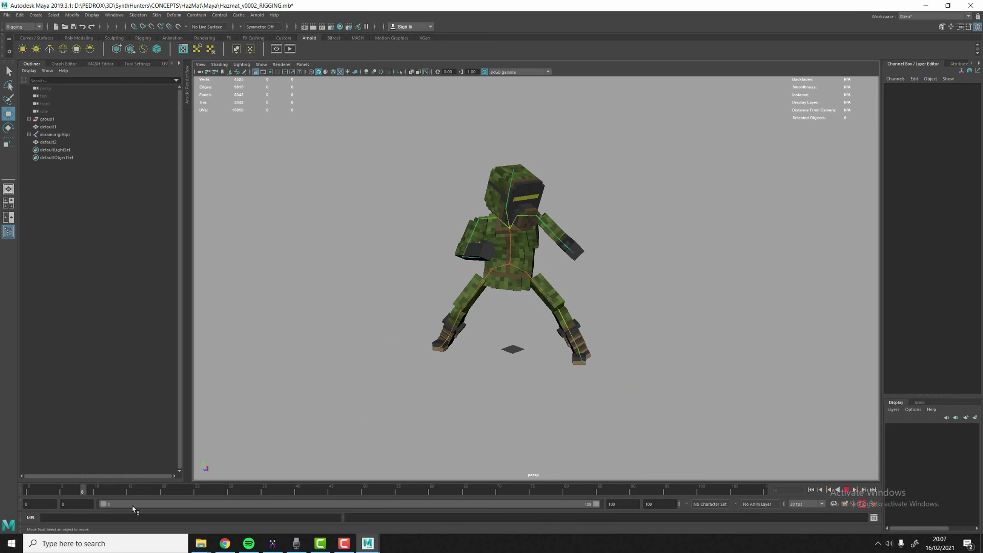
# Step: Import idle.fbx once more and set group1's X, Y and Z scale back to 30
pyautogui.hotkey('alt', 'Tab')
pyautogui.moveTo(735, 257); pyautogui.dragTo(514, 327)
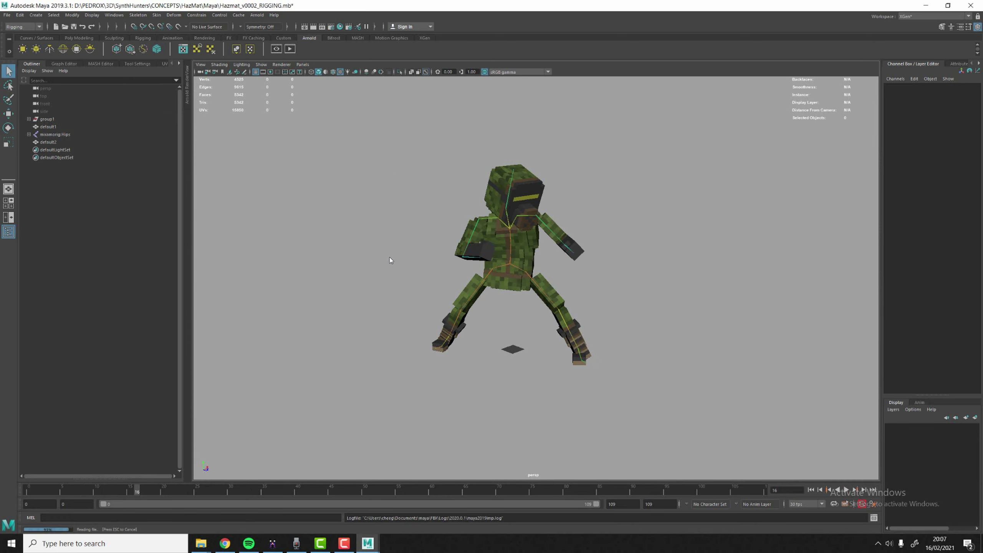
pyautogui.click(50, 120)
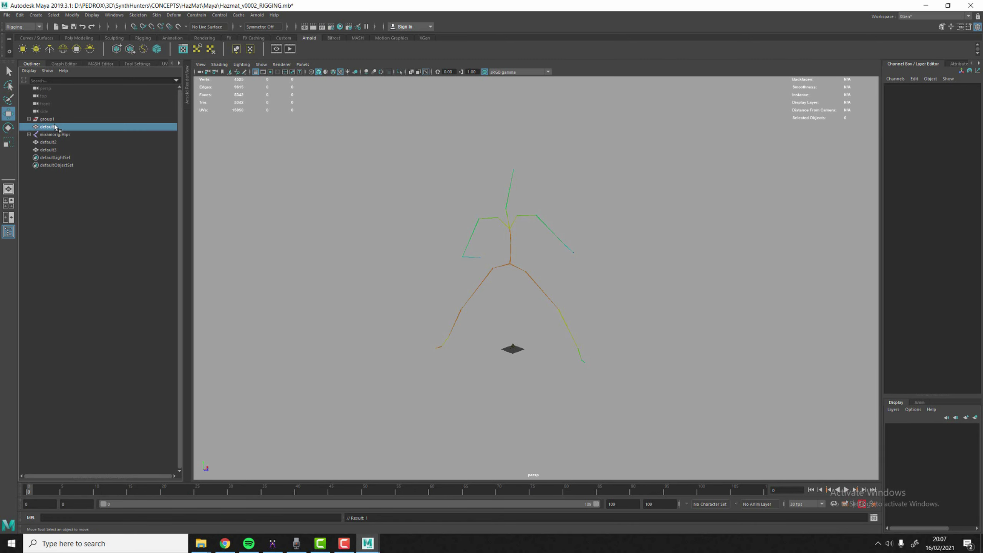
pyautogui.moveTo(957, 130); pyautogui.dragTo(965, 143)
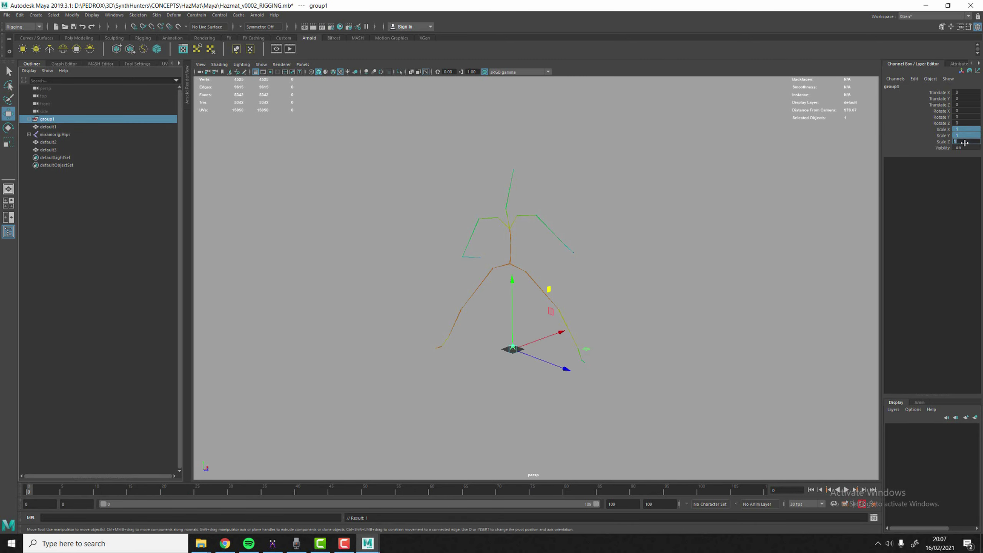
pyautogui.write('30')
pyautogui.press('Return')
pyautogui.click(456, 298)
# Step: Scrub and play back the idle animation to check how the body parts follow the skeleton
pyautogui.moveTo(71, 493); pyautogui.dragTo(232, 491)
pyautogui.click(417, 405)
pyautogui.moveTo(550, 247)
pyautogui.keyDown('alt'); pyautogui.mouseDown()
pyautogui.moveTo(517, 255)
pyautogui.moveTo(546, 259)
pyautogui.mouseUp(); pyautogui.keyUp('alt')
pyautogui.scroll(4, 518, 257)
pyautogui.hotkey('alt', 'v')
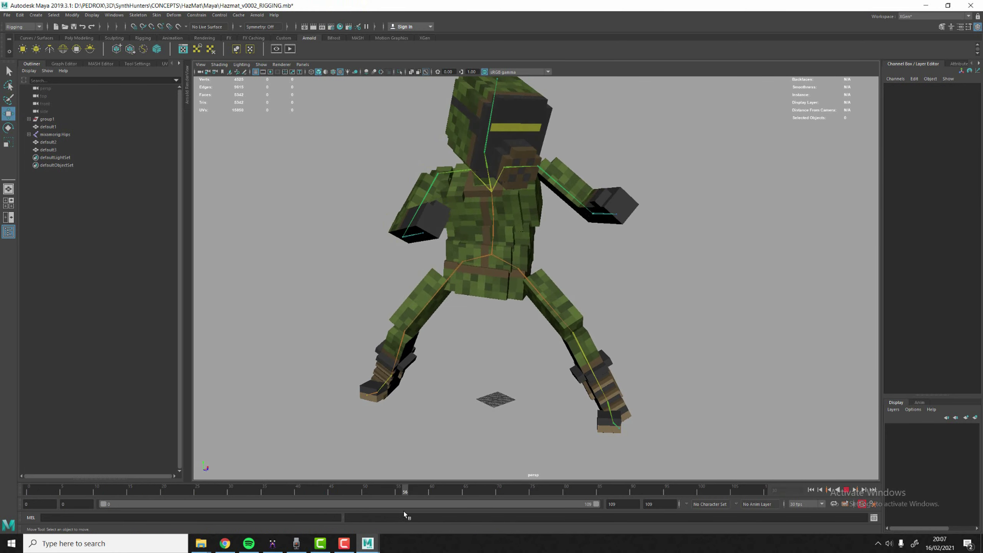
pyautogui.hotkey('alt', 'v')
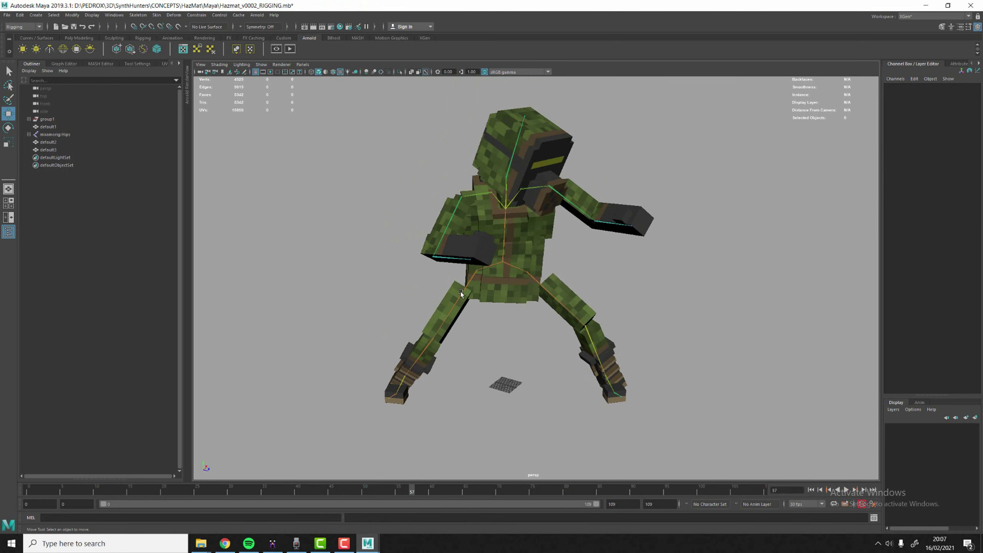
# Step: Switch to the Animation menu set and select the RightUpLeg joint's Rotate X, Y and Z curves in the Graph Editor
pyautogui.click(477, 272)
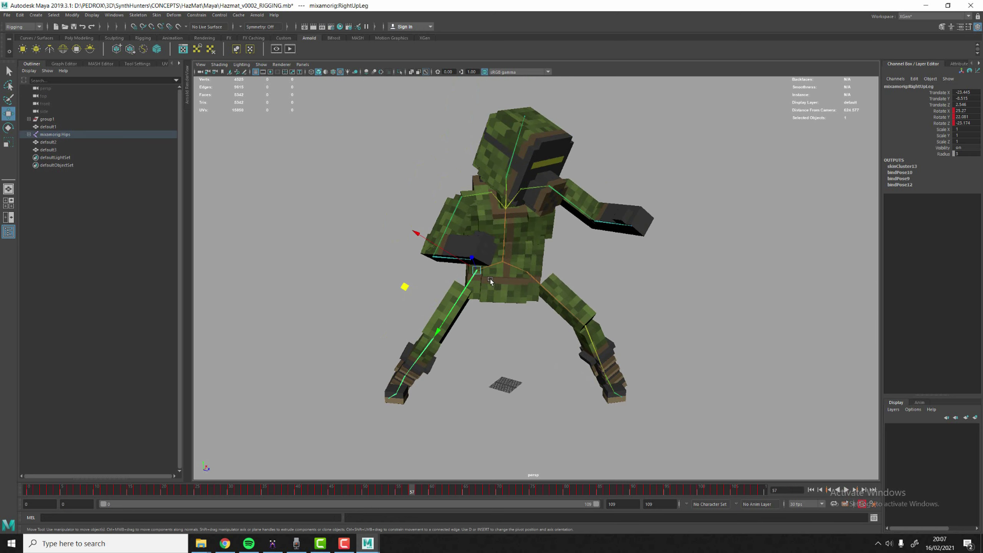
pyautogui.scroll(2, 490, 279)
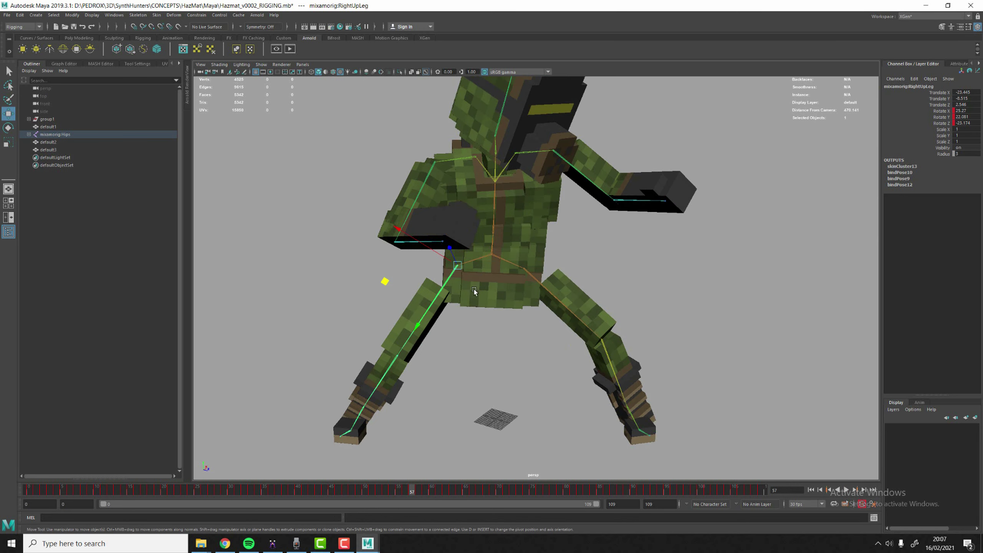
pyautogui.click(16, 28)
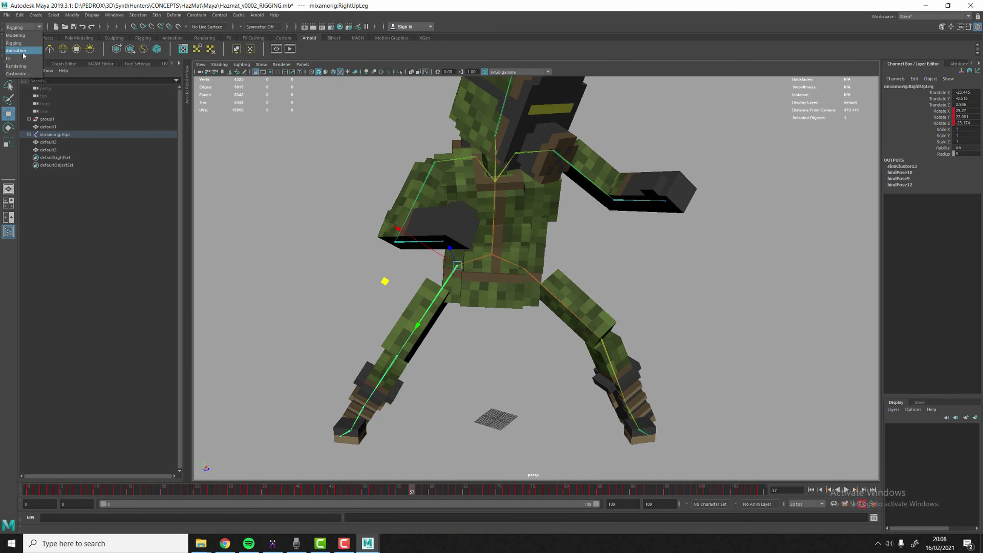
pyautogui.click(23, 50)
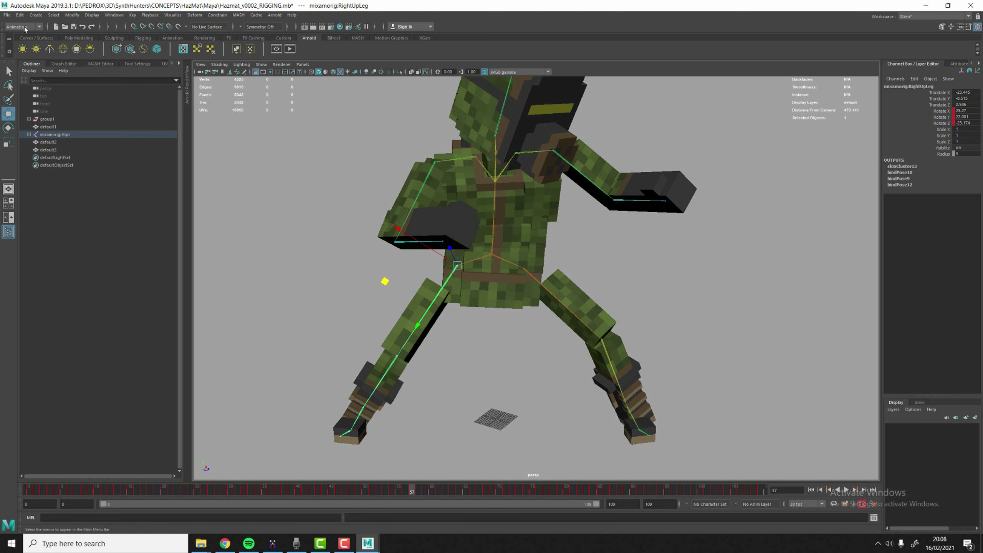
pyautogui.click(113, 14)
pyautogui.click(236, 67)
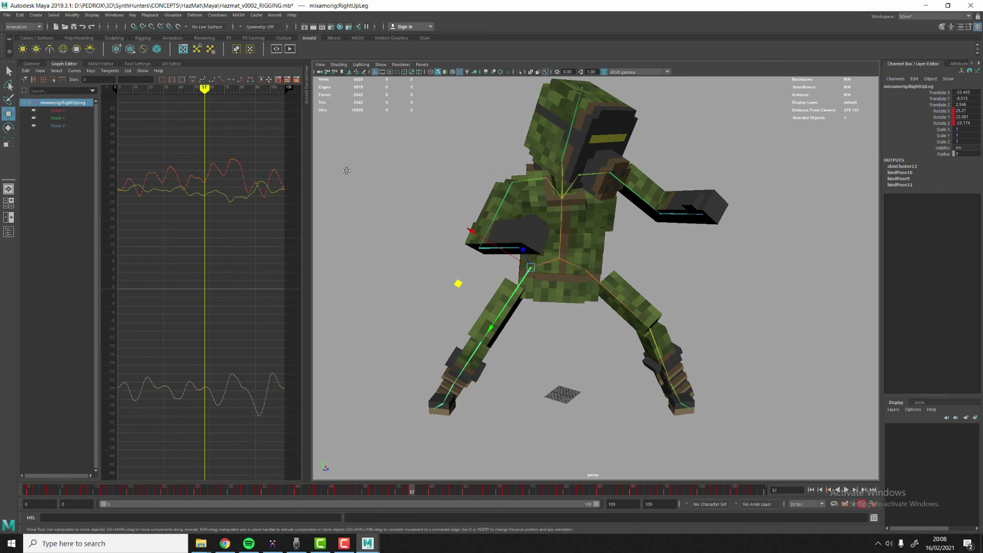
pyautogui.moveTo(62, 110); pyautogui.dragTo(63, 119)
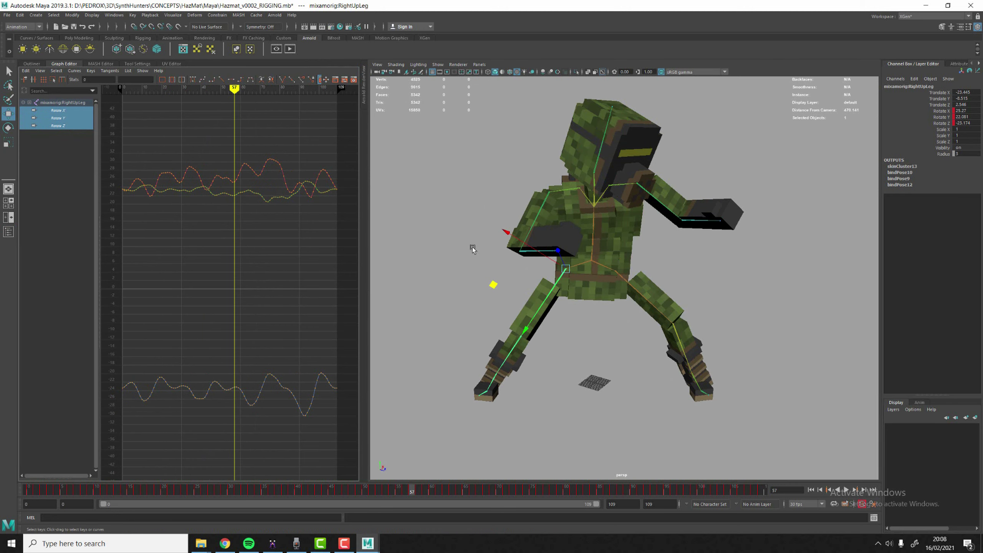
# Step: Move the RightUpLeg and LeftUpLeg joints inward, closer to the centre of the hips
pyautogui.keyDown('alt'); pyautogui.moveTo(491, 277); pyautogui.dragTo(603, 282); pyautogui.keyUp('alt')
pyautogui.press('w')
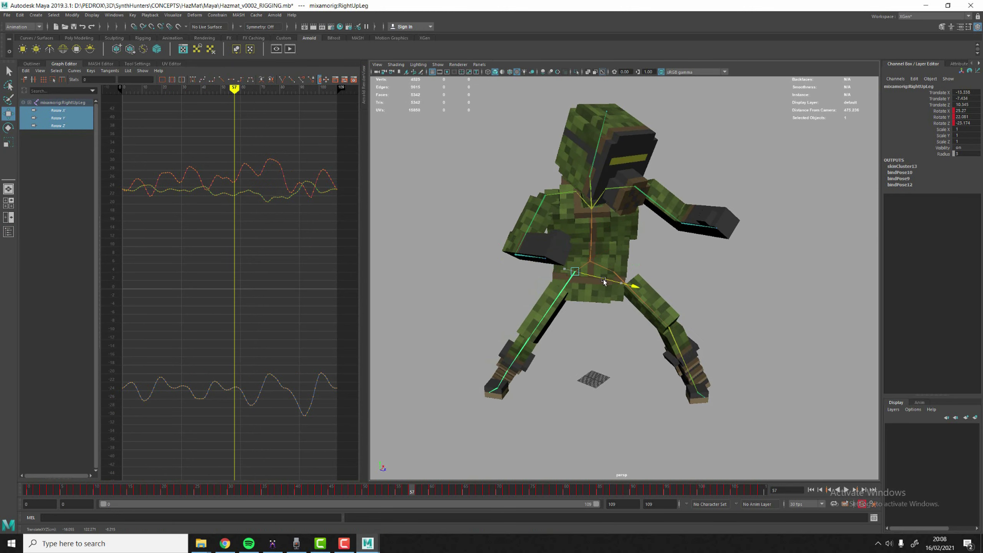
pyautogui.click(644, 300)
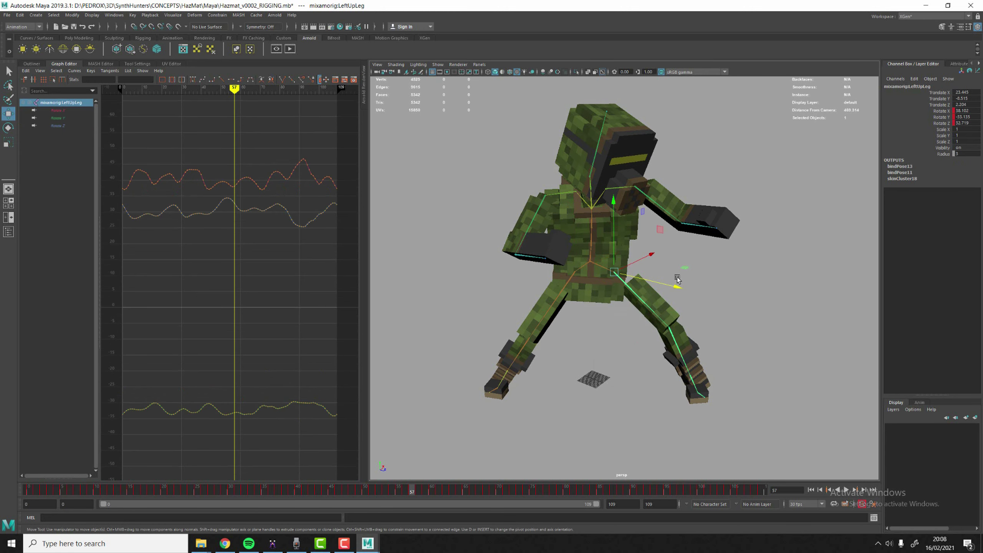
pyautogui.moveTo(677, 279); pyautogui.dragTo(598, 284)
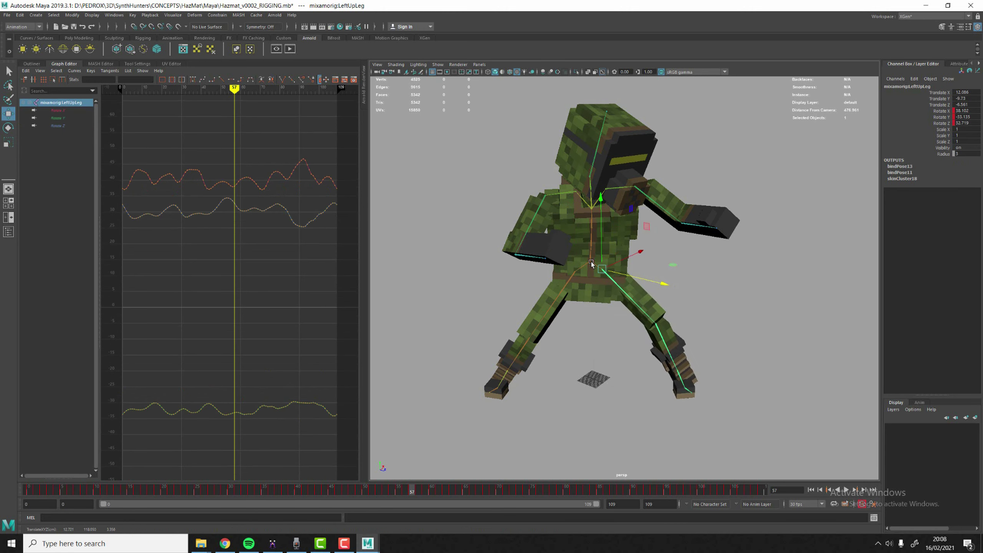
# Step: Raise the Hips joint slightly, and lower the RightUpLeg and LeftUpLeg joints together relative to it
pyautogui.click(592, 263)
pyautogui.moveTo(586, 215); pyautogui.dragTo(601, 232)
pyautogui.click(559, 278)
pyautogui.keyDown('shift'); pyautogui.click(624, 280); pyautogui.keyUp('shift')
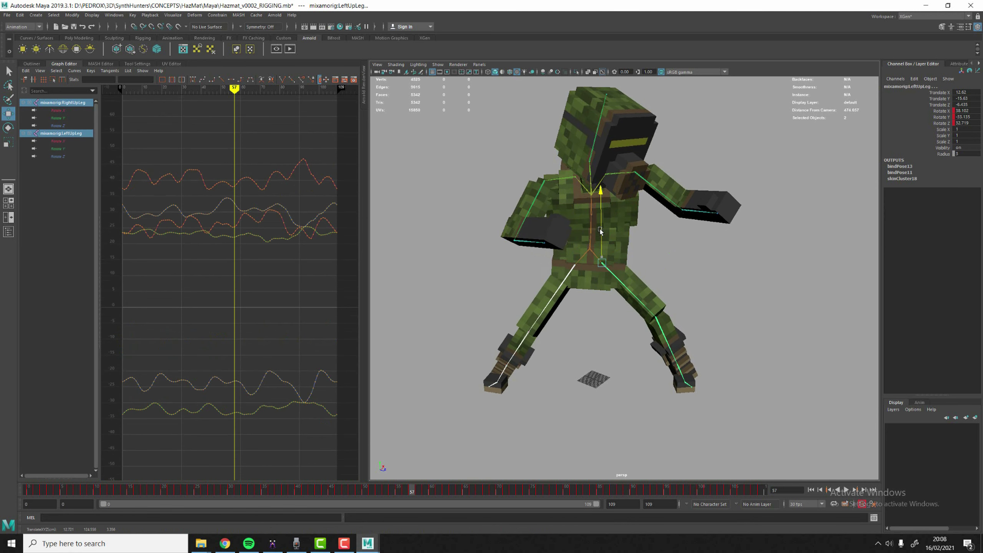
# Step: Move the LeftUpLeg joint alone a little further in towards the pelvis to fine-tune its position
pyautogui.click(595, 314)
pyautogui.click(634, 297)
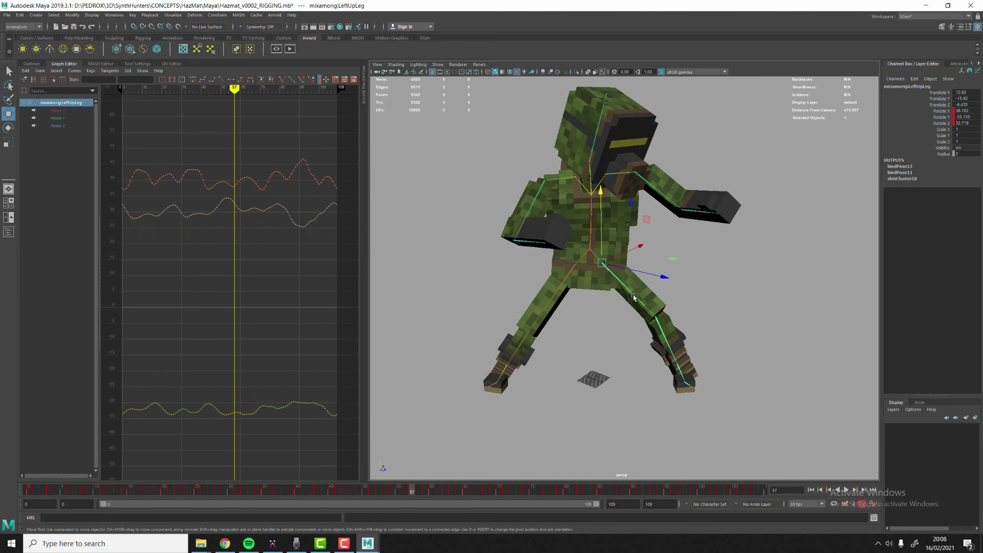
pyautogui.press('e')
pyautogui.press('w')
pyautogui.moveTo(648, 272); pyautogui.dragTo(676, 371)
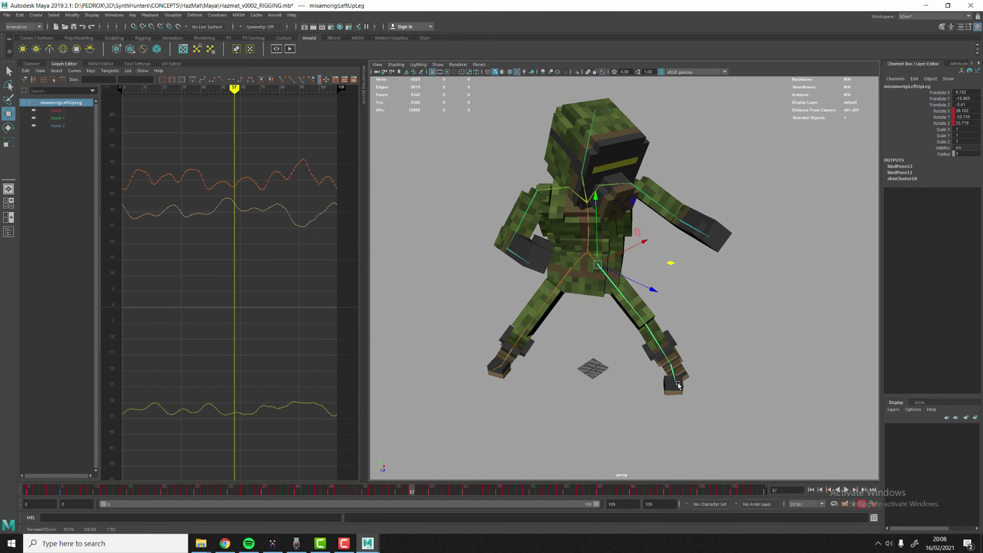
# Step: Move the LeftToeBase joint slightly outward so the left foot lines up with the boot
pyautogui.click(678, 385)
pyautogui.press('e')
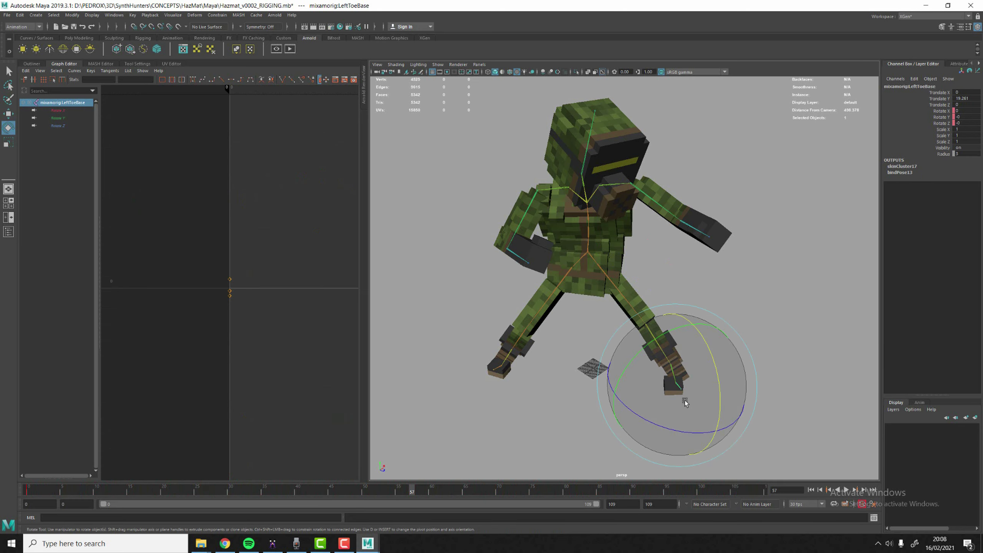
pyautogui.press('w')
pyautogui.moveTo(749, 382); pyautogui.dragTo(756, 381, button='middle')
# Step: Select the RightToeBase joint and scrub the idle animation to frame 46 to check the legs and feet
pyautogui.click(496, 368)
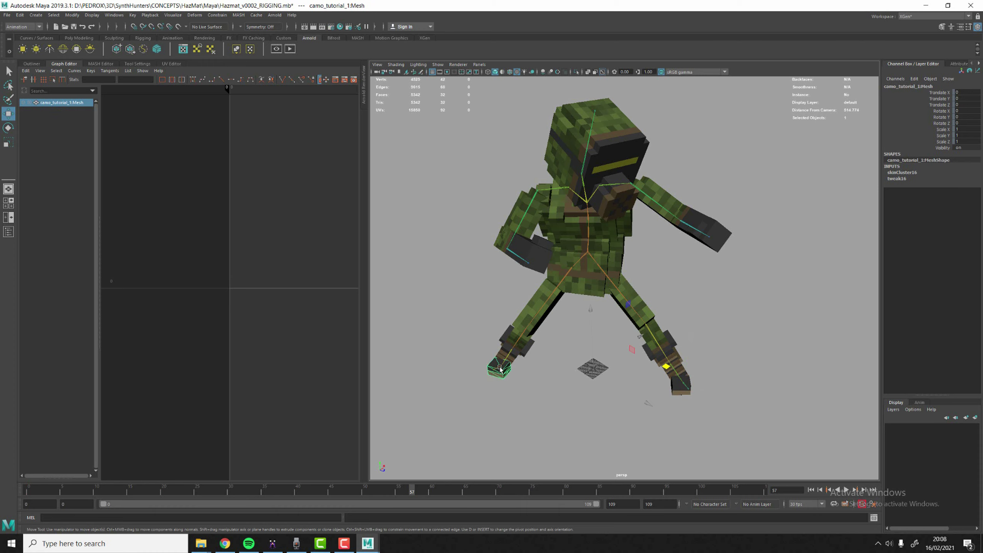
pyautogui.click(500, 366)
pyautogui.moveTo(30, 489); pyautogui.dragTo(339, 492)
pyautogui.moveTo(430, 373)
pyautogui.keyDown('alt'); pyautogui.mouseDown()
pyautogui.moveTo(498, 360)
pyautogui.moveTo(448, 373)
pyautogui.mouseUp(); pyautogui.keyUp('alt')
pyautogui.scroll(-5, 449, 373)
pyautogui.keyDown('alt'); pyautogui.moveTo(491, 330); pyautogui.dragTo(581, 288); pyautogui.keyUp('alt')
pyautogui.scroll(3, 564, 298)
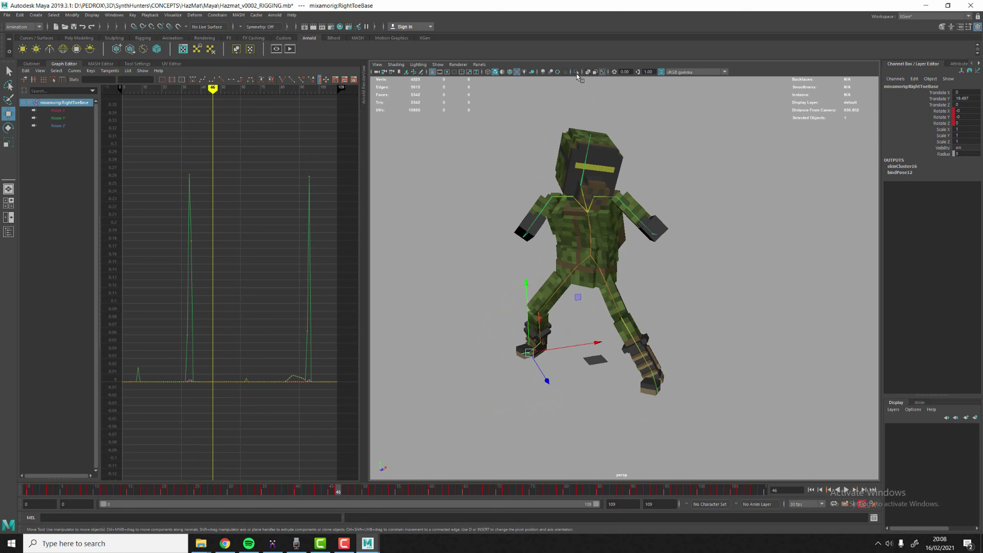
# Step: Turn off the joints' X-ray display and examine the torso and shoulder connections up close
pyautogui.click(602, 73)
pyautogui.moveTo(453, 248)
pyautogui.keyDown('alt'); pyautogui.mouseDown()
pyautogui.moveTo(566, 250)
pyautogui.moveTo(441, 246)
pyautogui.moveTo(452, 247)
pyautogui.mouseUp(); pyautogui.keyUp('alt')
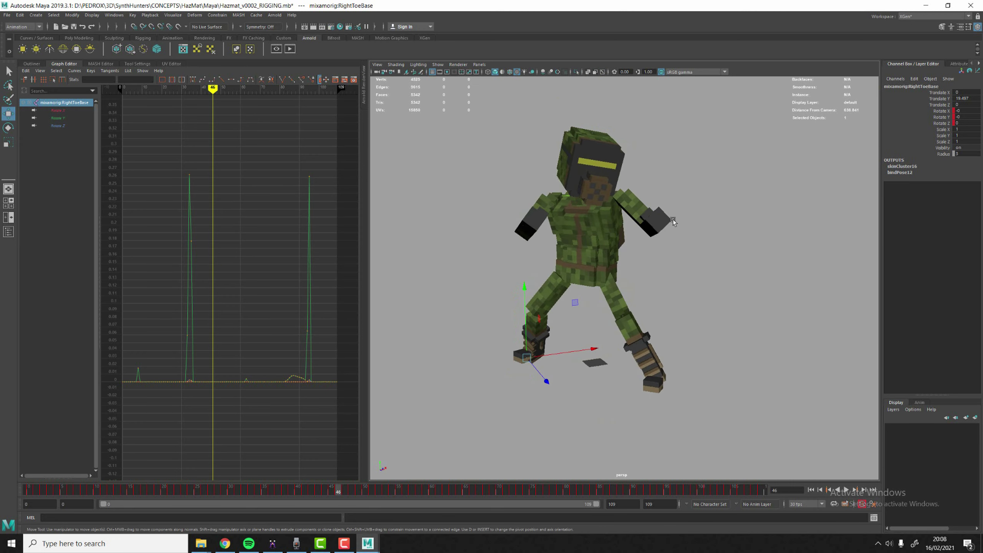
pyautogui.scroll(3, 641, 209)
pyautogui.keyDown('alt'); pyautogui.moveTo(645, 184); pyautogui.dragTo(653, 179); pyautogui.keyUp('alt')
pyautogui.scroll(3, 639, 173)
pyautogui.scroll(2, 638, 173)
pyautogui.keyDown('alt'); pyautogui.moveTo(635, 219); pyautogui.dragTo(624, 296, button='middle'); pyautogui.keyUp('alt')
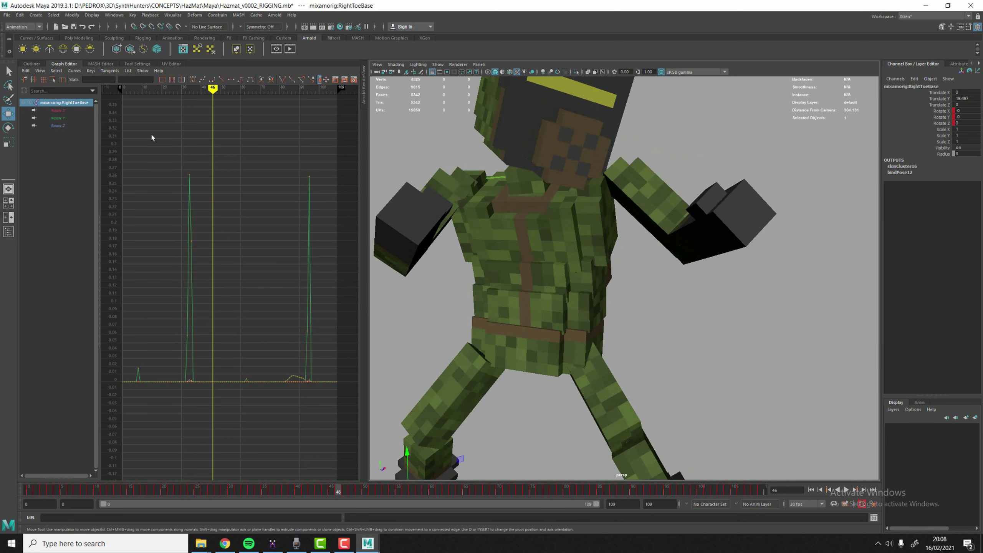
# Step: Turn the joints' X-ray display back on and move the LeftArm joint closer to the torso at the shoulder
pyautogui.click(605, 73)
pyautogui.click(616, 135)
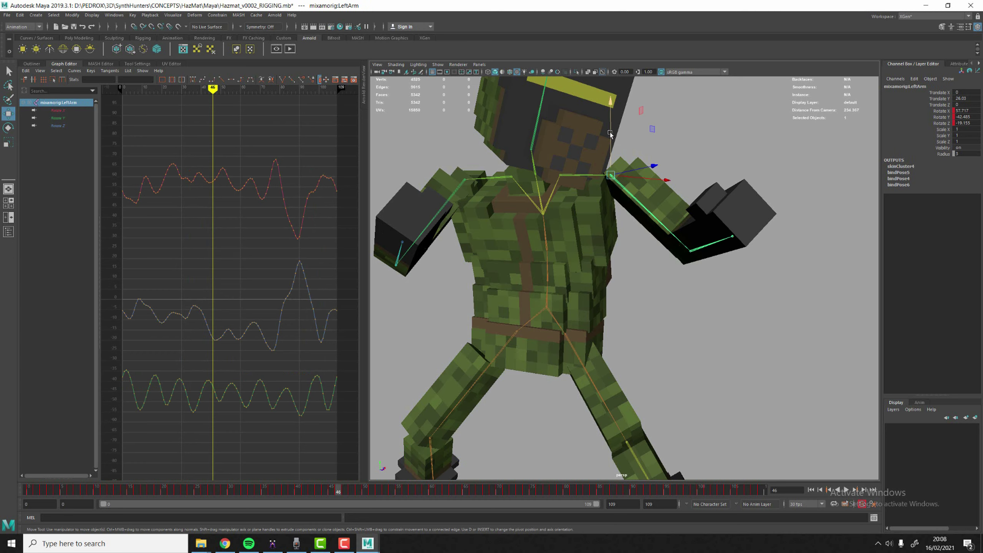
pyautogui.moveTo(609, 133); pyautogui.dragTo(611, 146)
# Step: Try rotating the RightArm joint at frame 46, and undo the rotation
pyautogui.scroll(-5, 651, 242)
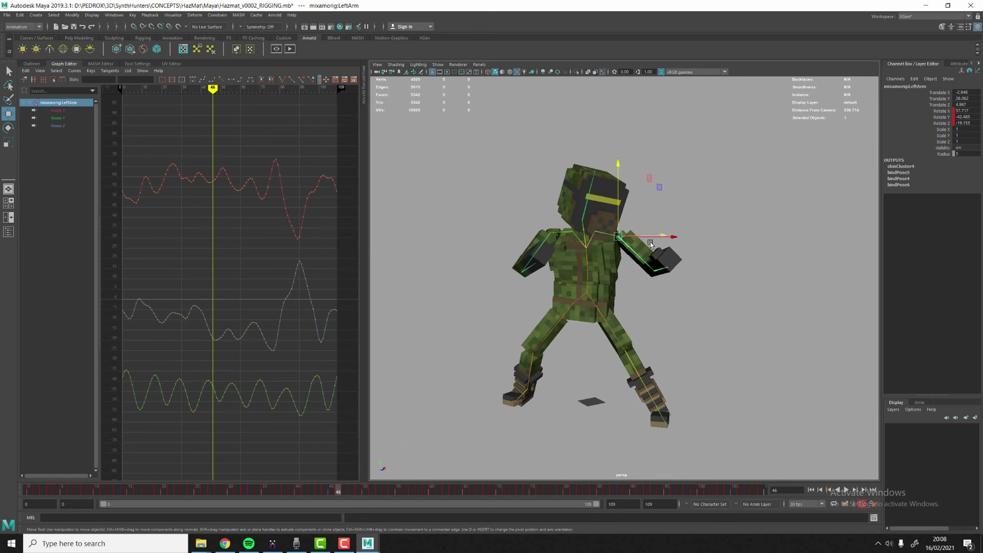
pyautogui.keyDown('alt'); pyautogui.moveTo(651, 243); pyautogui.dragTo(558, 298); pyautogui.keyUp('alt')
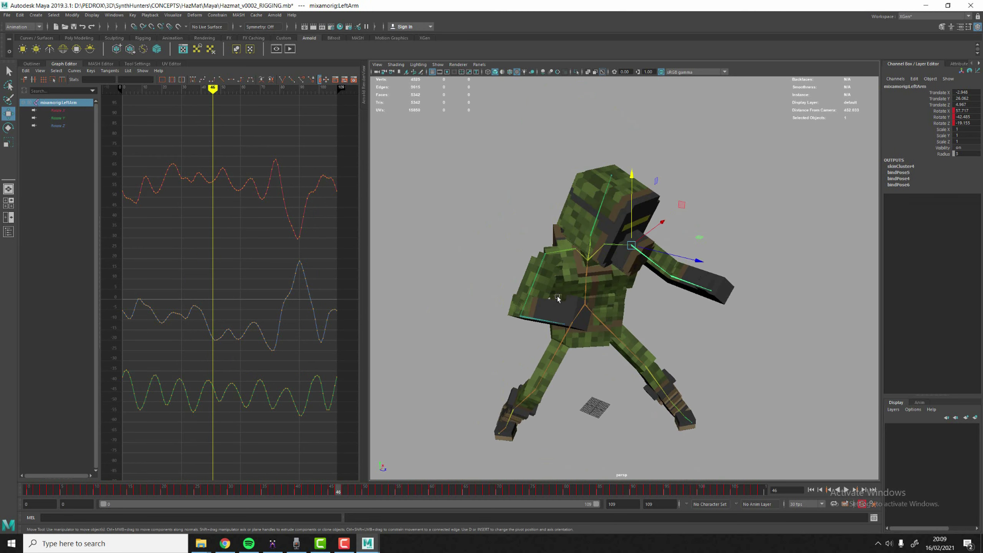
pyautogui.click(540, 273)
pyautogui.press('e')
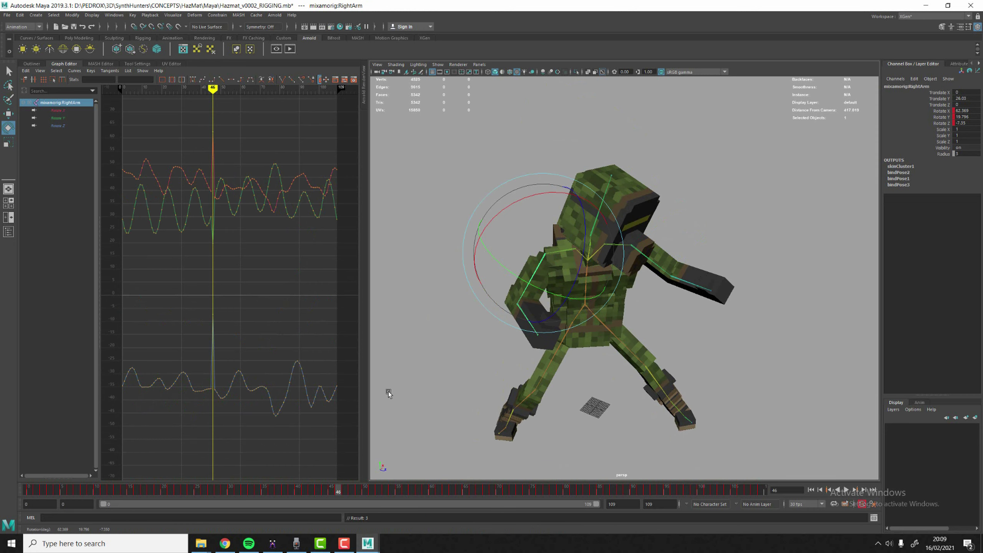
pyautogui.hotkey('ctrl', 'z')
# Step: Try rotating the RightArm joint at frame 0 and test it on the timeline, and undo the rotation
pyautogui.moveTo(29, 490)
pyautogui.mouseDown()
pyautogui.moveTo(89, 492)
pyautogui.moveTo(28, 491)
pyautogui.mouseUp()
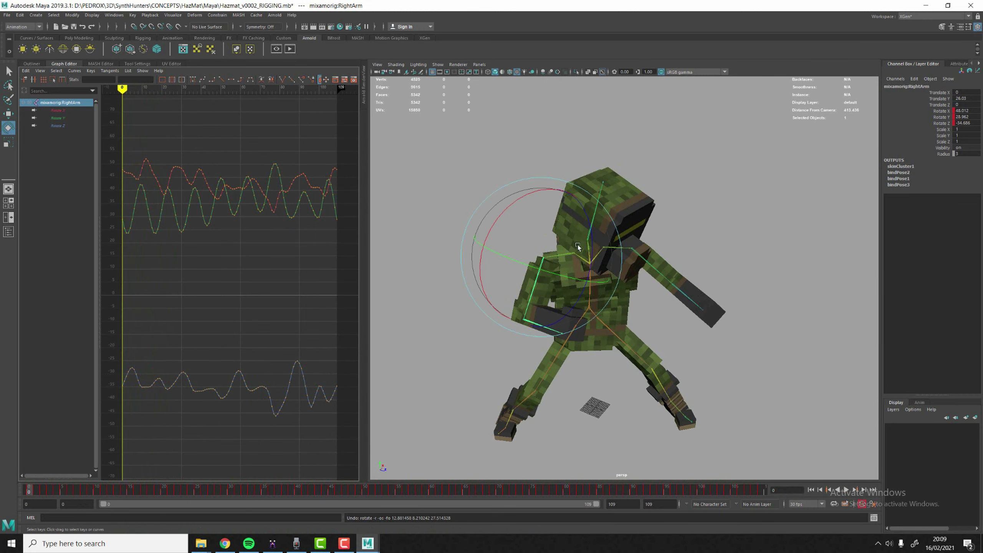
pyautogui.moveTo(577, 246); pyautogui.dragTo(503, 298)
pyautogui.moveTo(28, 491)
pyautogui.mouseDown()
pyautogui.moveTo(43, 493)
pyautogui.moveTo(28, 496)
pyautogui.mouseUp()
pyautogui.hotkey('ctrl', 'z')
pyautogui.hotkey('ctrl', 'z')
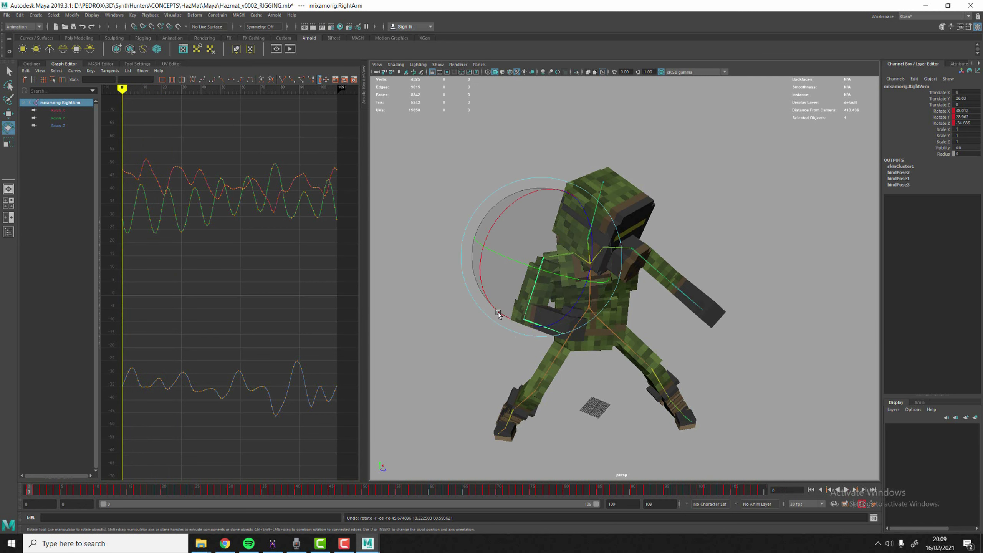
pyautogui.moveTo(59, 118); pyautogui.dragTo(59, 112)
pyautogui.doubleClick(59, 113)
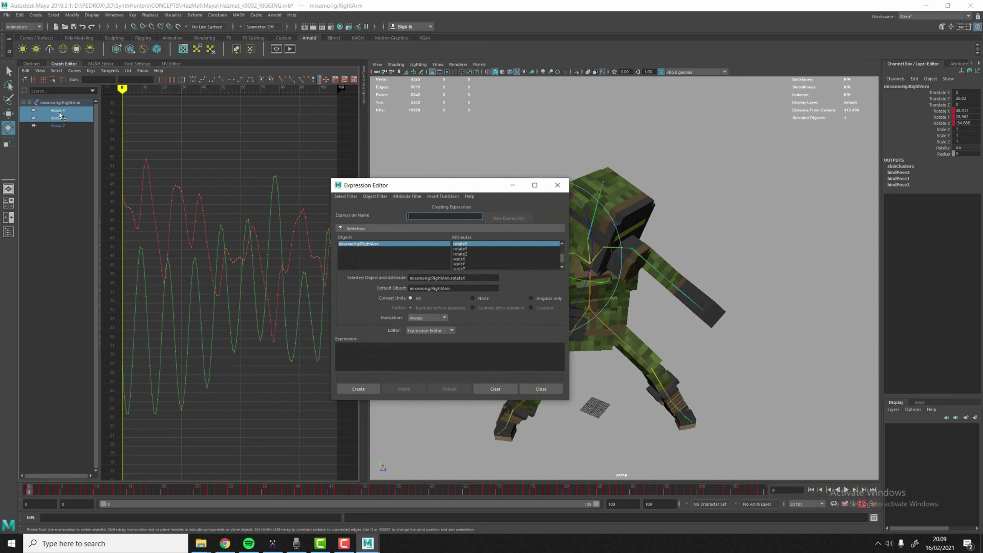
pyautogui.click(557, 185)
# Step: Shift all keys of RightArm's Rotate Y curve down by about 4.1, and scrub to frame 25 to check the arm
pyautogui.click(59, 118)
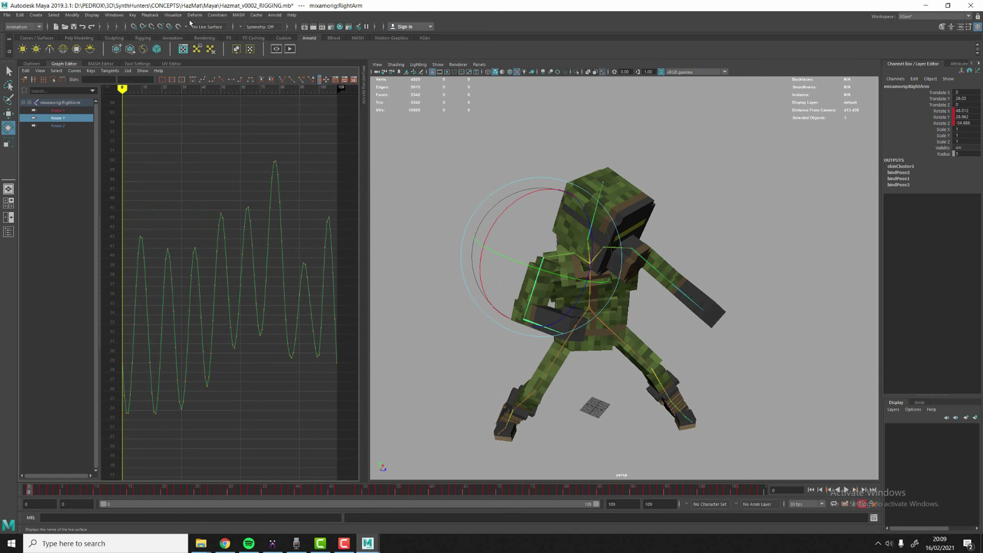
pyautogui.scroll(-3, 177, 180)
pyautogui.moveTo(159, 197); pyautogui.dragTo(299, 330)
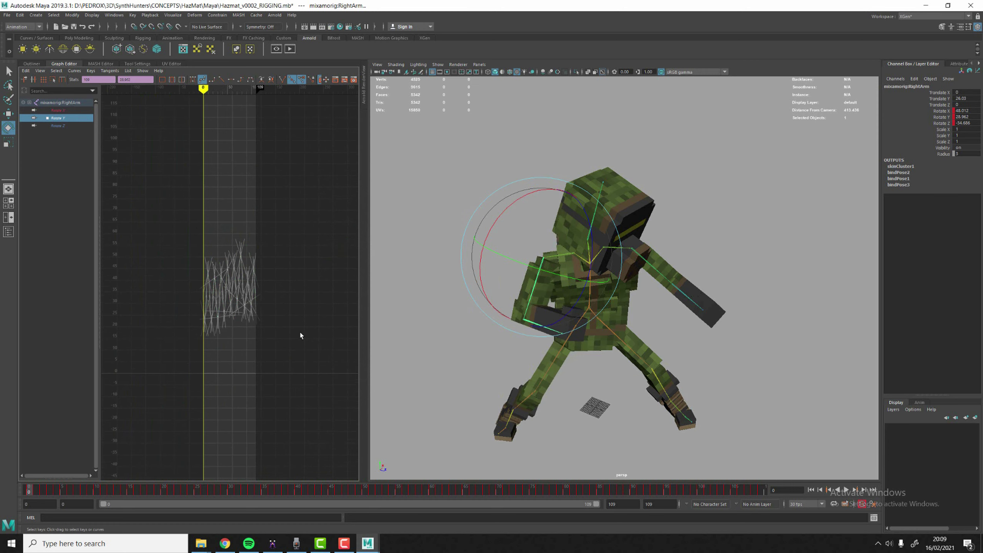
pyautogui.press('f')
pyautogui.press('w')
pyautogui.keyDown('shift'); pyautogui.moveTo(249, 272); pyautogui.dragTo(296, 297, button='middle'); pyautogui.keyUp('shift')
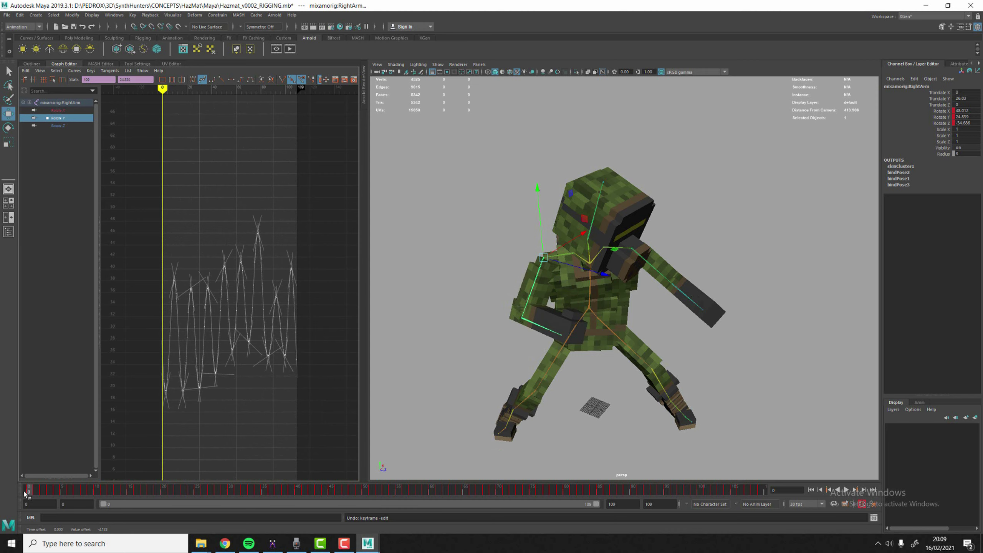
pyautogui.moveTo(24, 494); pyautogui.dragTo(197, 490)
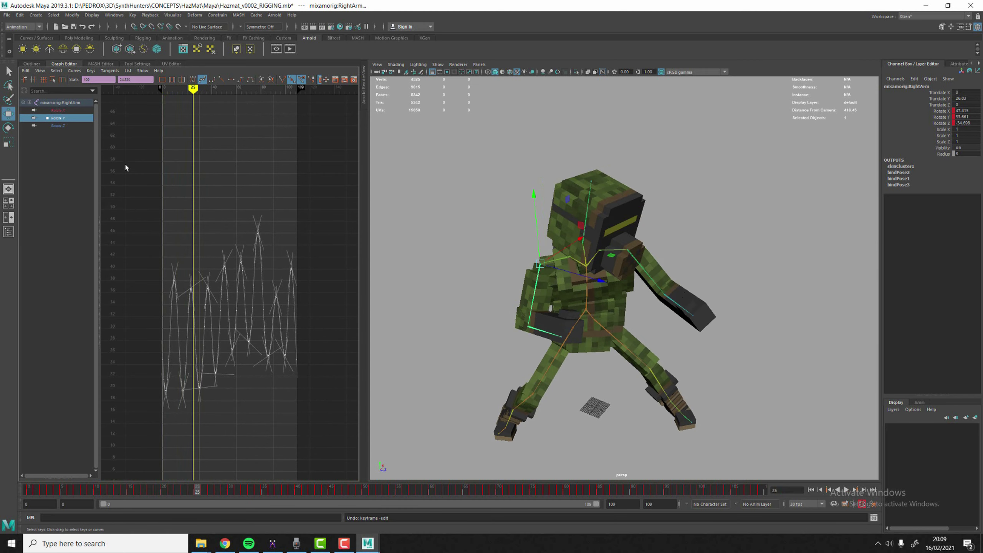
# Step: Shift all keys of RightArm's Rotate X curve down by about 15, and play and scrub the animation to frame 31
pyautogui.click(58, 110)
pyautogui.moveTo(161, 176); pyautogui.dragTo(296, 349)
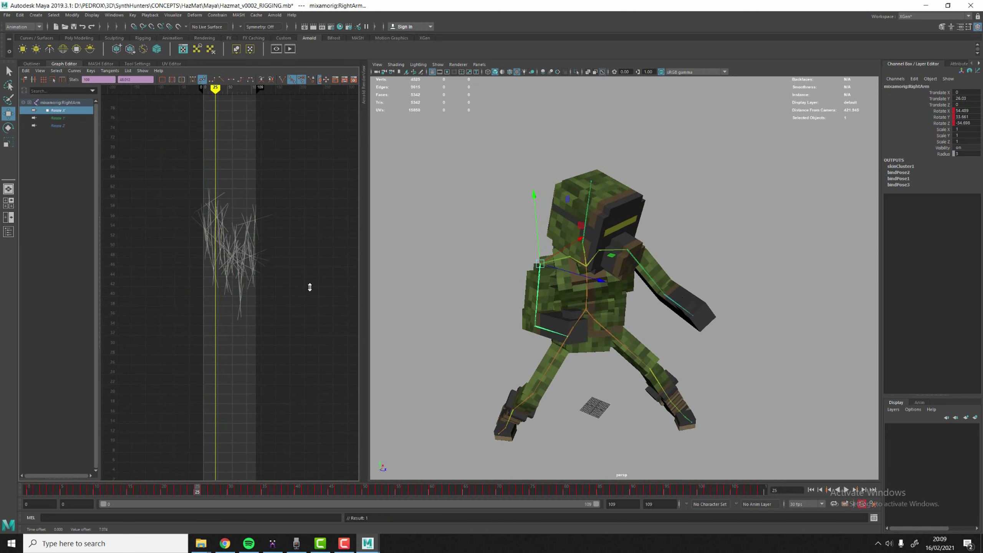
pyautogui.keyDown('shift'); pyautogui.moveTo(309, 287); pyautogui.dragTo(313, 355, button='middle'); pyautogui.keyUp('shift')
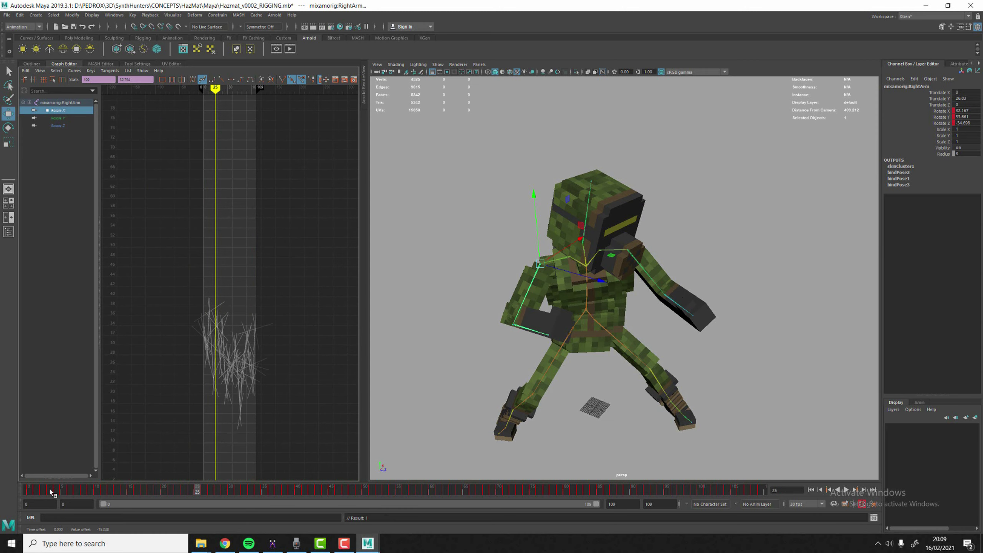
pyautogui.hotkey('alt', 'v')
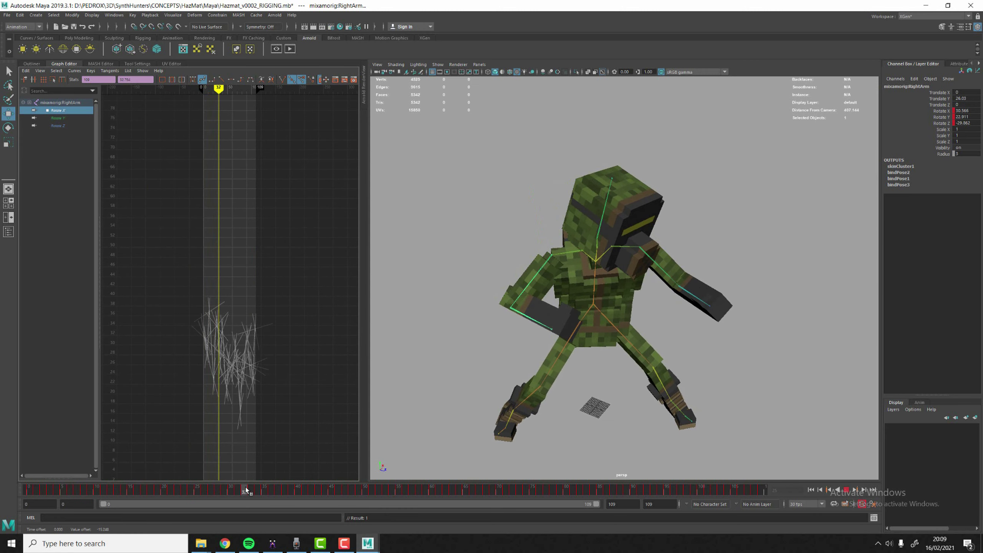
pyautogui.moveTo(246, 490); pyautogui.dragTo(238, 488)
# Step: Try lowering RightArm's Rotate X curve much further, scrub the raised arm's motion, and undo the extra shifts
pyautogui.keyDown('shift'); pyautogui.moveTo(276, 276); pyautogui.dragTo(272, 491, button='middle'); pyautogui.keyUp('shift')
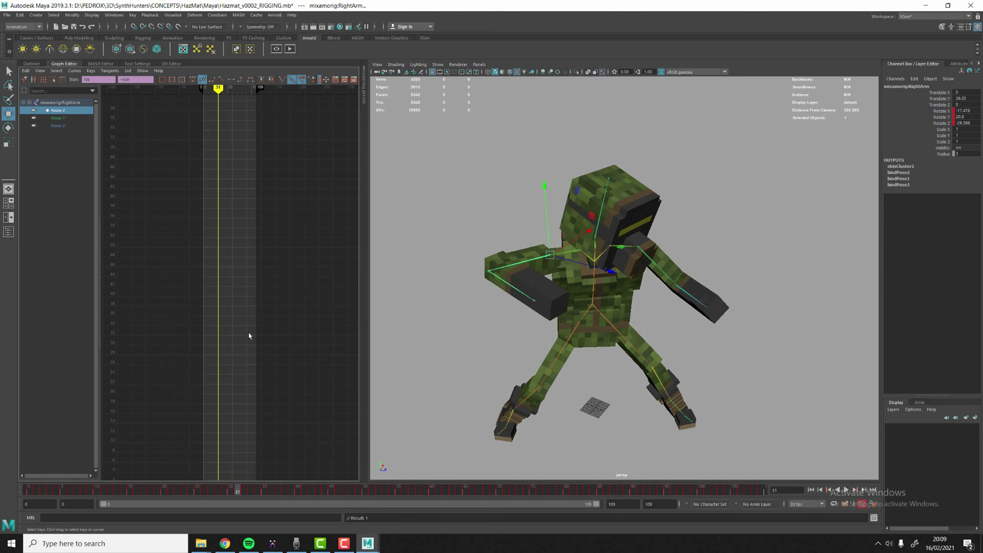
pyautogui.scroll(-10, 249, 292)
pyautogui.keyDown('shift'); pyautogui.moveTo(255, 332); pyautogui.dragTo(261, 294, button='middle'); pyautogui.keyUp('shift')
pyautogui.keyDown('alt'); pyautogui.moveTo(489, 235); pyautogui.dragTo(472, 220); pyautogui.keyUp('alt')
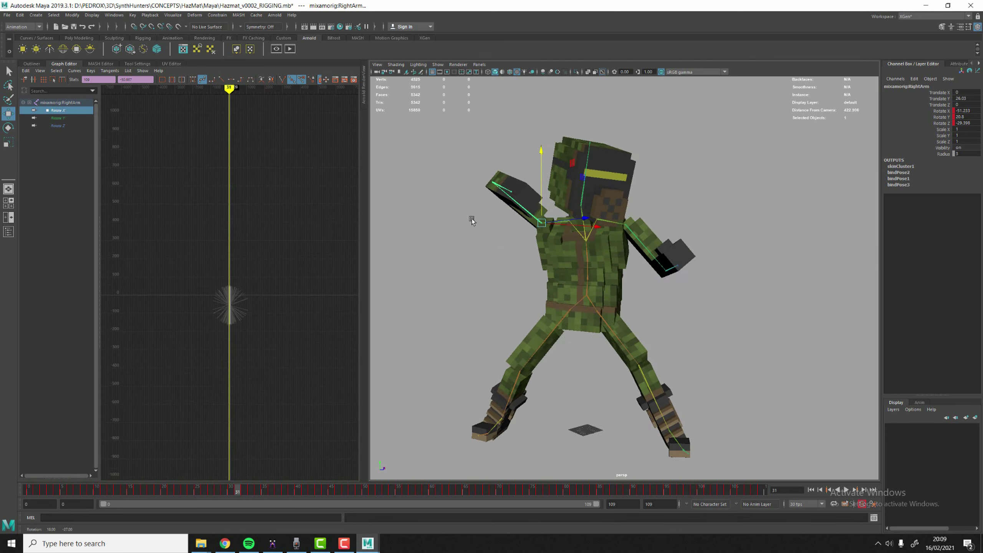
pyautogui.moveTo(44, 493); pyautogui.dragTo(411, 491)
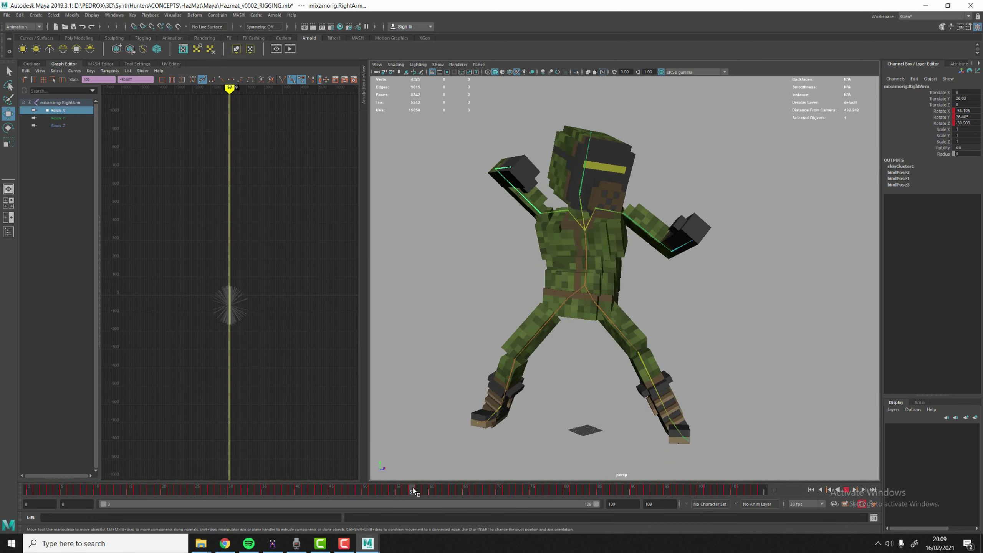
pyautogui.hotkey('ctrl', 'z')
pyautogui.hotkey('ctrl', 'z')
# Step: Scrub the idle animation, collapse the Graph Editor, and inspect the character's pose from several angles
pyautogui.moveTo(51, 493); pyautogui.dragTo(238, 505)
pyautogui.keyDown('alt'); pyautogui.moveTo(394, 218); pyautogui.dragTo(561, 240); pyautogui.keyUp('alt')
pyautogui.keyDown('alt'); pyautogui.moveTo(678, 213); pyautogui.dragTo(751, 229); pyautogui.keyUp('alt')
pyautogui.keyDown('alt'); pyautogui.moveTo(751, 229); pyautogui.dragTo(736, 232, button='right'); pyautogui.keyUp('alt')
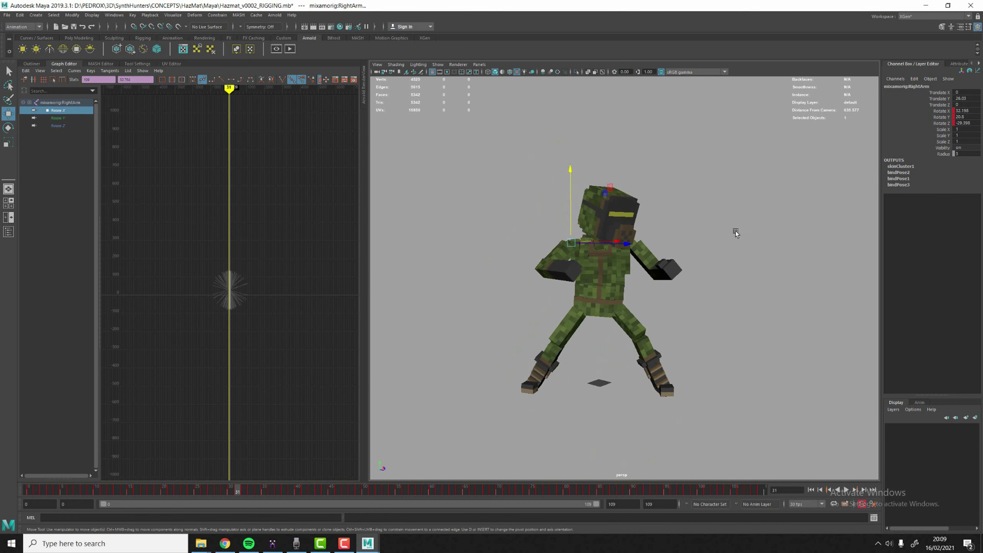
pyautogui.click(66, 65)
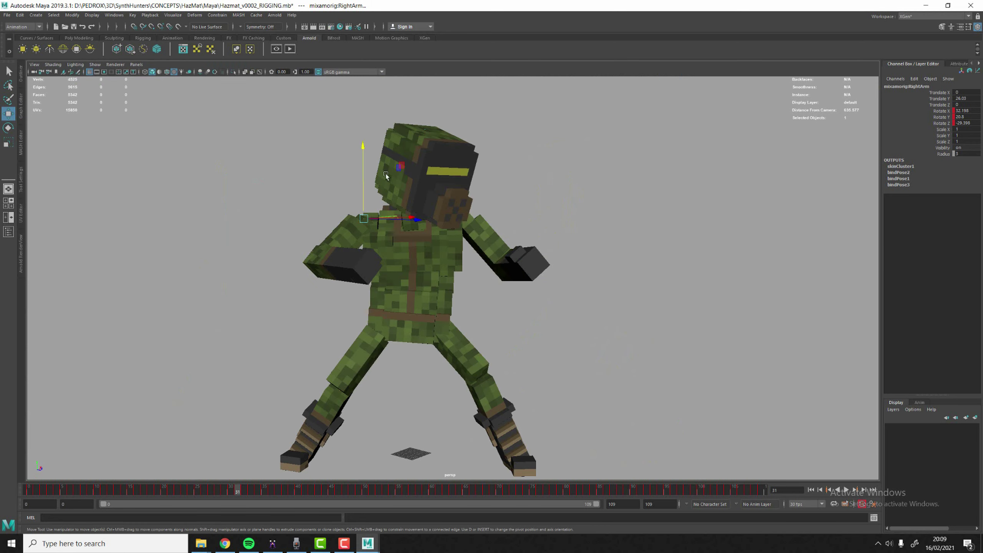
pyautogui.scroll(-2, 546, 241)
pyautogui.keyDown('alt'); pyautogui.moveTo(548, 243); pyautogui.dragTo(457, 348); pyautogui.keyUp('alt')
pyautogui.keyDown('alt'); pyautogui.moveTo(190, 403); pyautogui.dragTo(243, 385); pyautogui.keyUp('alt')
# Step: Switch to the Animations folder in File Explorer and the Mixamo idle page in Chrome, and return to Maya
pyautogui.hotkey('alt', 'Tab')
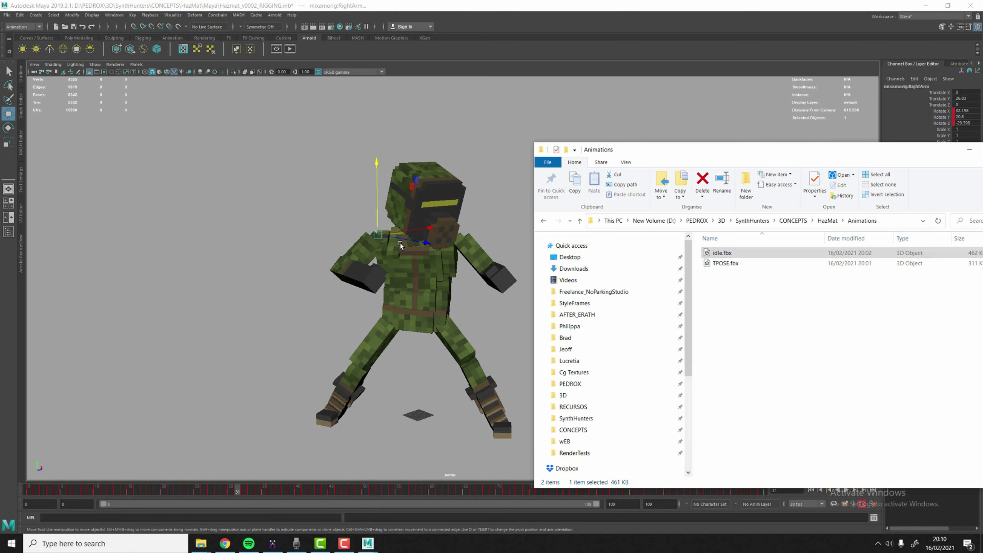
pyautogui.hotkey('alt', 'Tab')
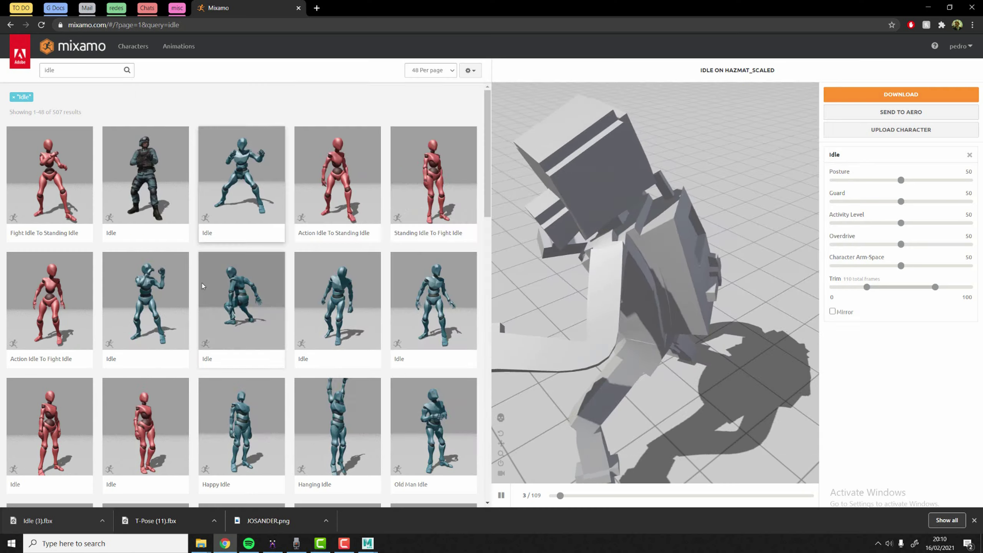
pyautogui.hotkey('alt', 'Tab')
pyautogui.hotkey('alt', 'Tab')
pyautogui.hotkey('alt', 'Tab')
# Step: Save the scene as a new version named Hazmat_v0003_animation01
pyautogui.click(6, 15)
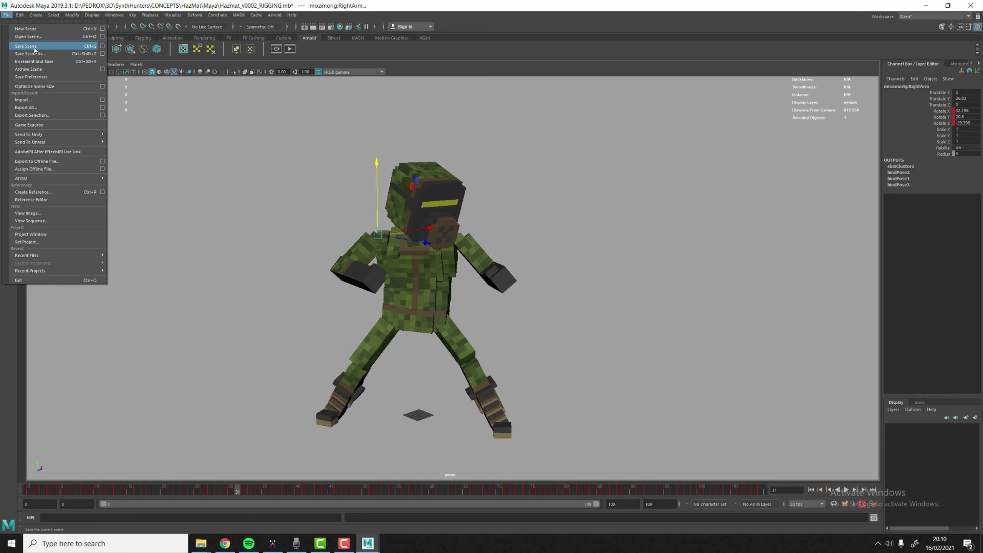
pyautogui.click(34, 53)
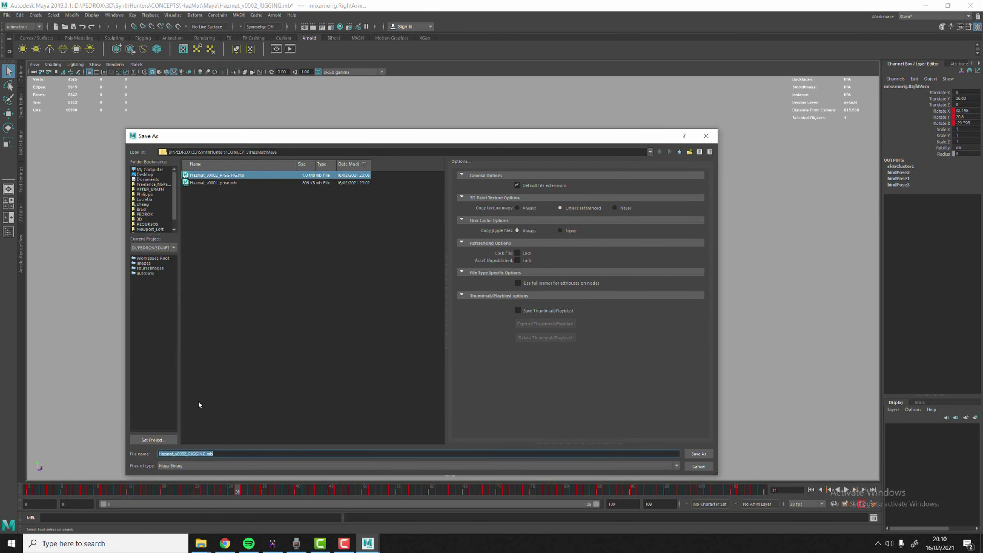
pyautogui.click(186, 453)
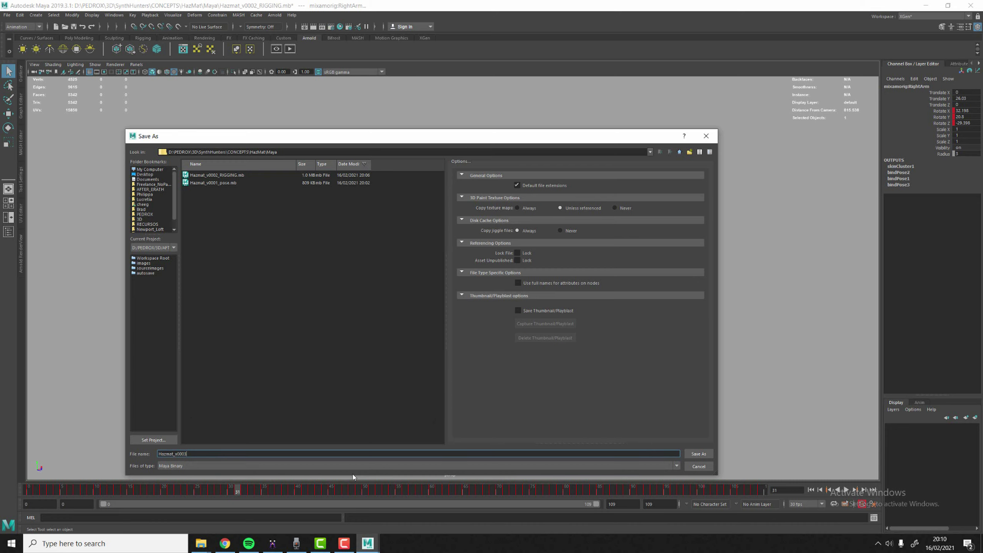
pyautogui.write('3_animation01')
pyautogui.press('Return')
pyautogui.press('w')
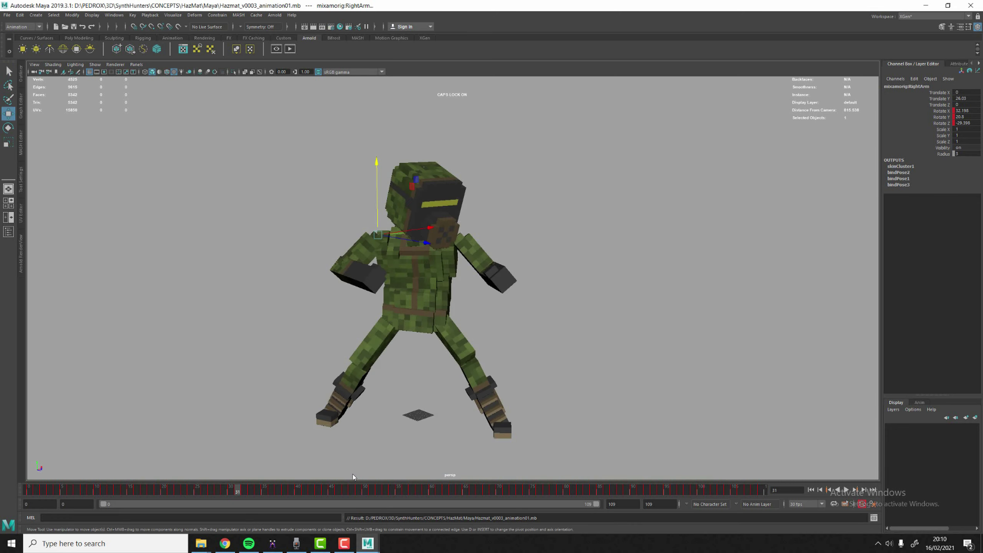
# Step: Switch to Mixamo in Chrome, search for CAPOEIRA, and apply the first Capoeira animation to the hazmat character
pyautogui.hotkey('alt', 'Tab')
pyautogui.hotkey('alt', 'Tab')
pyautogui.hotkey('alt', 'Tab')
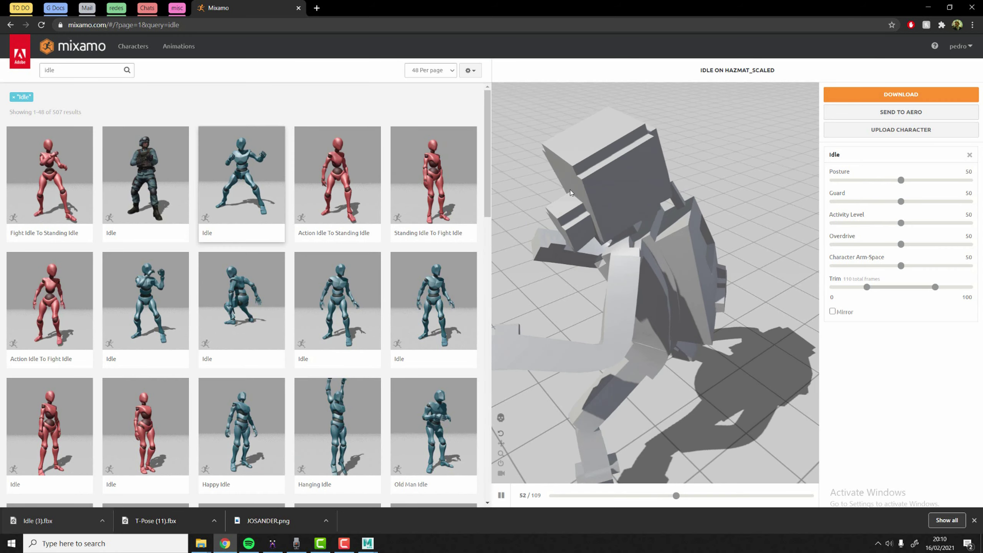
pyautogui.click(54, 70)
pyautogui.hotkey('ctrl', 'a')
pyautogui.write('CA')
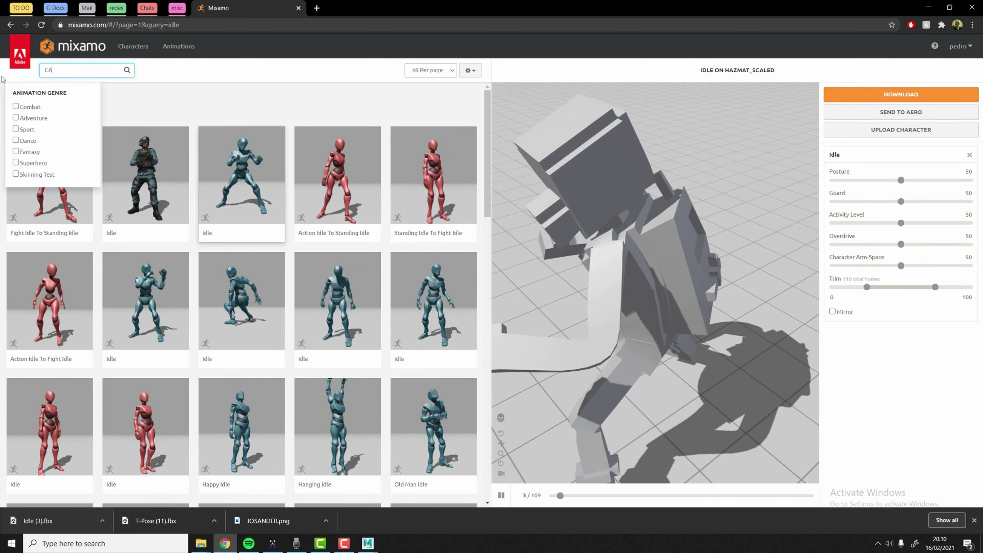
pyautogui.write('POEIRA')
pyautogui.press('Return')
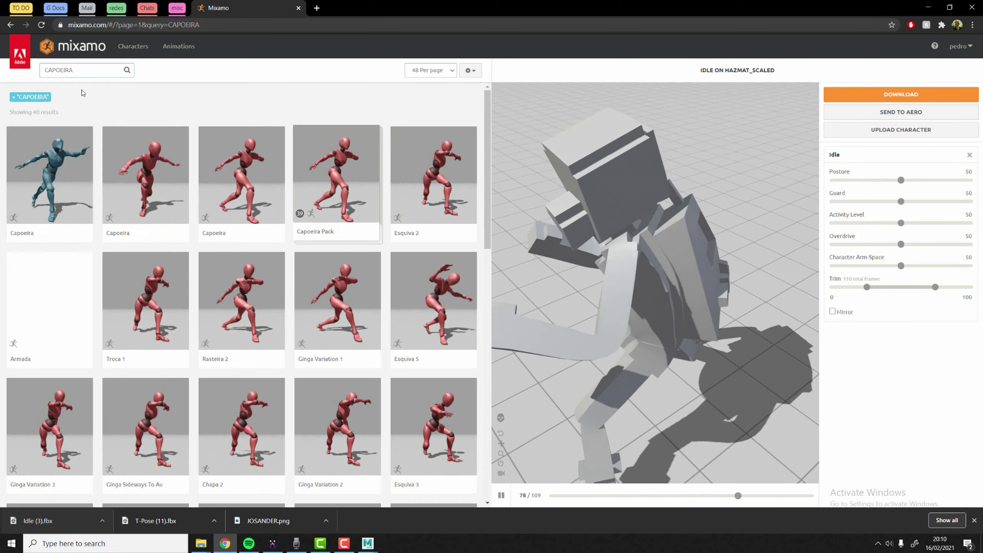
pyautogui.click(51, 178)
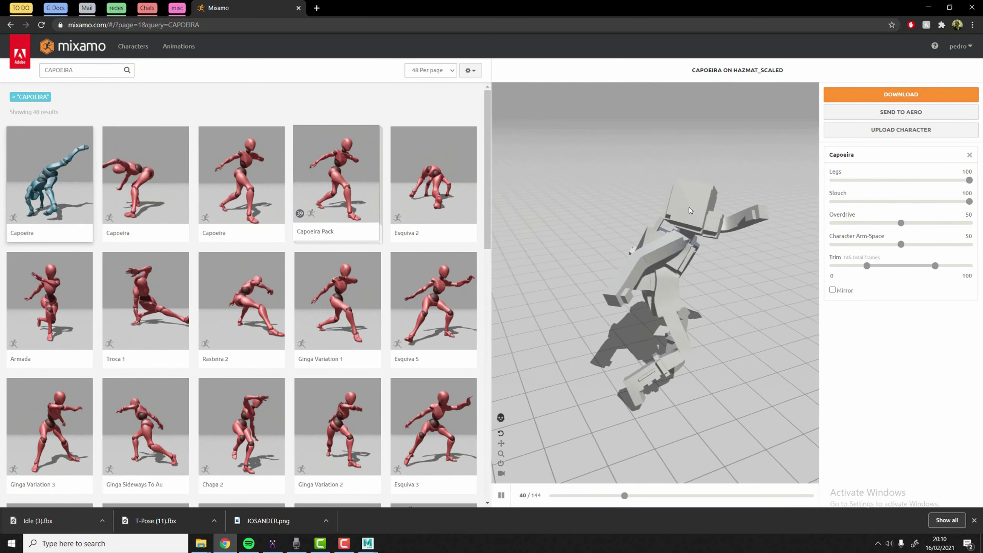
# Step: Download the Capoeira animation from Mixamo and place the FBX in the HazMat Animations folder
pyautogui.click(889, 98)
pyautogui.click(626, 192)
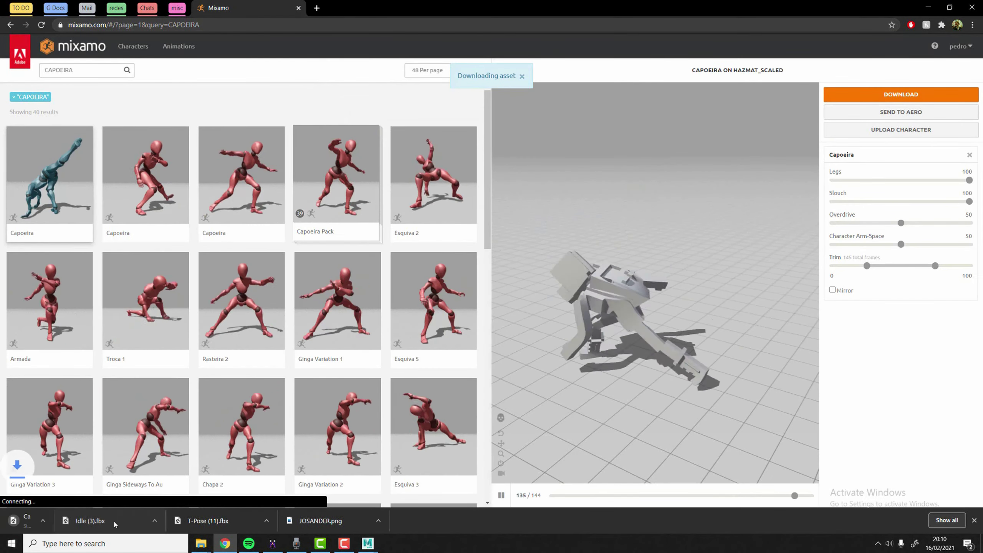
pyautogui.hotkey('alt', 'Tab')
pyautogui.moveTo(44, 524); pyautogui.dragTo(353, 287)
# Step: Import Capoeira.fbx into the open hazmat scene in Maya
pyautogui.hotkey('alt', 'Tab')
pyautogui.hotkey('alt', 'shift', 'Tab')
pyautogui.hotkey('alt', 'Tab')
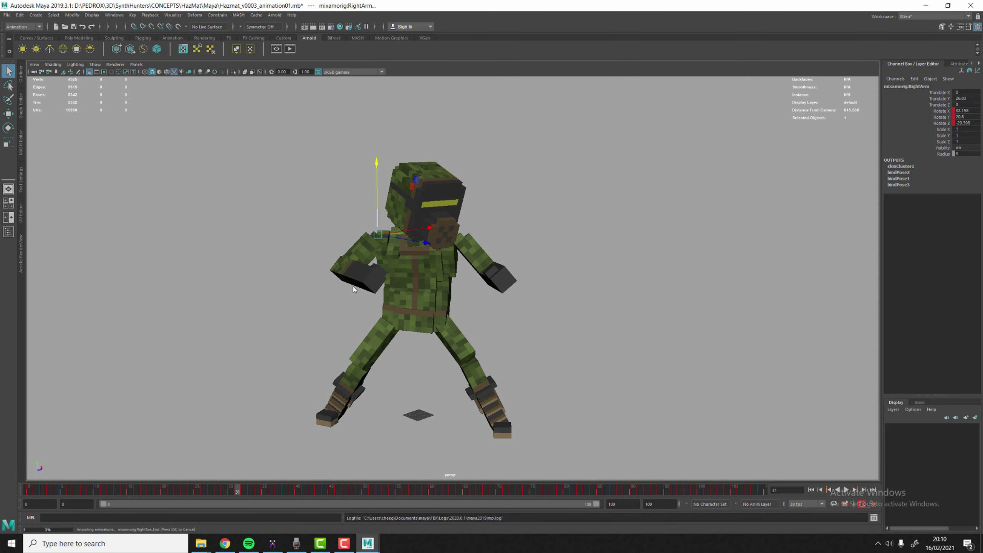
pyautogui.hotkey('alt', 'Tab')
pyautogui.hotkey('alt', 'Tab')
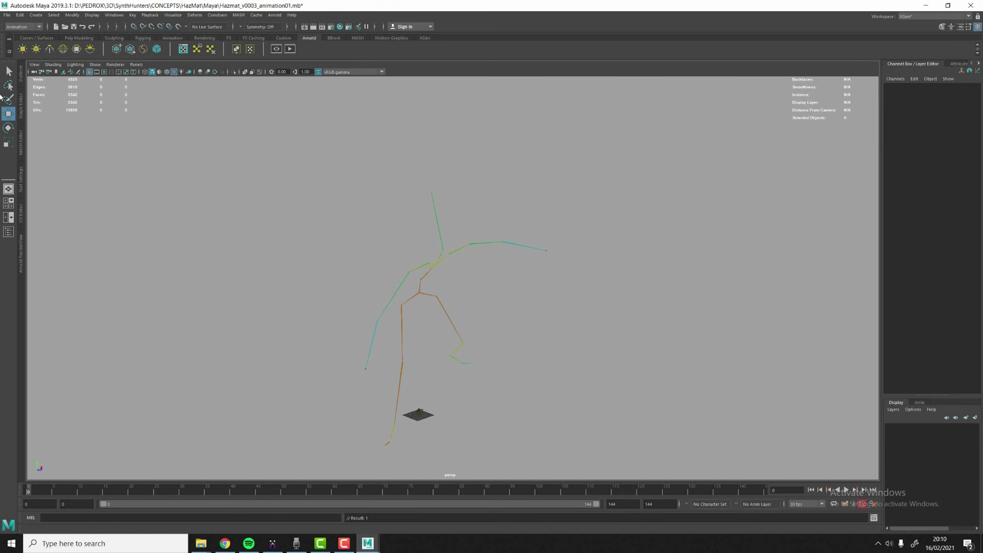
# Step: Show the Outliner and set group1's Scale X, Y and Z to 30
pyautogui.click(19, 79)
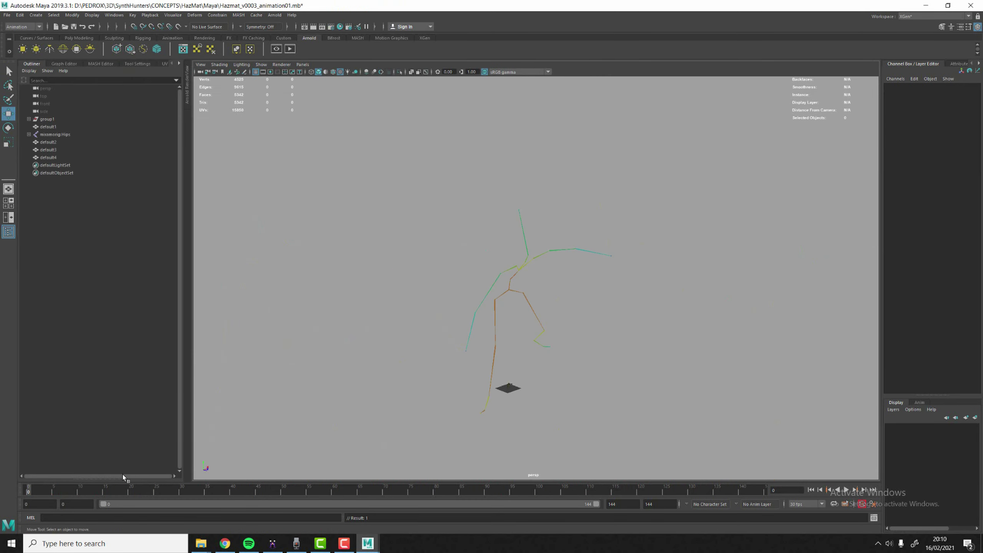
pyautogui.click(47, 119)
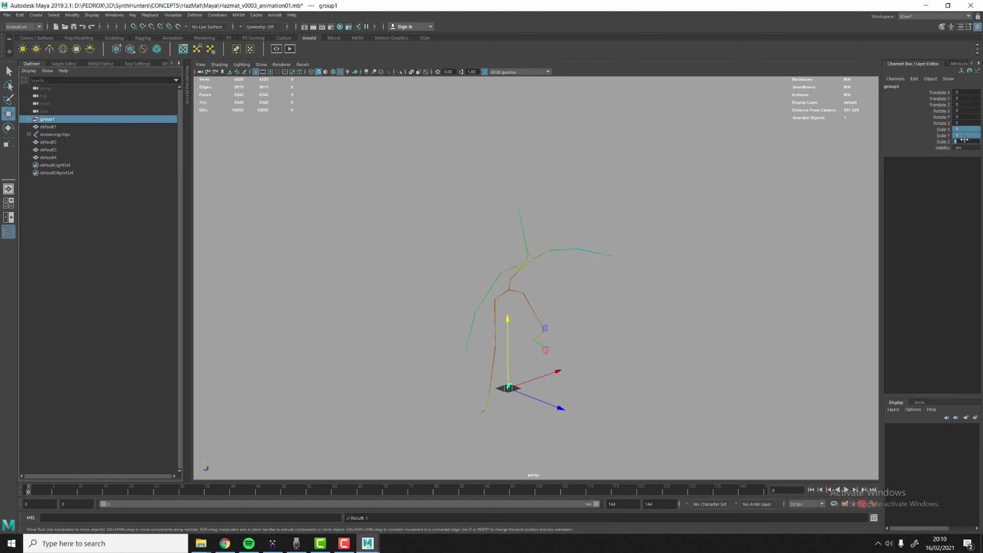
pyautogui.write('30')
pyautogui.press('Return')
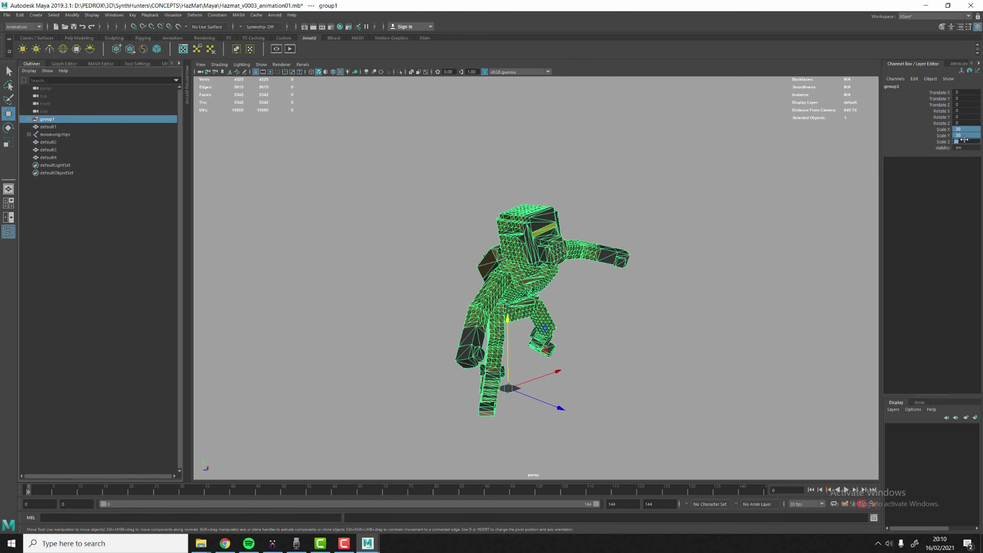
# Step: Inspect the textured character from another angle and scrub the capoeira animation to frame 128
pyautogui.rightClick(42, 120)
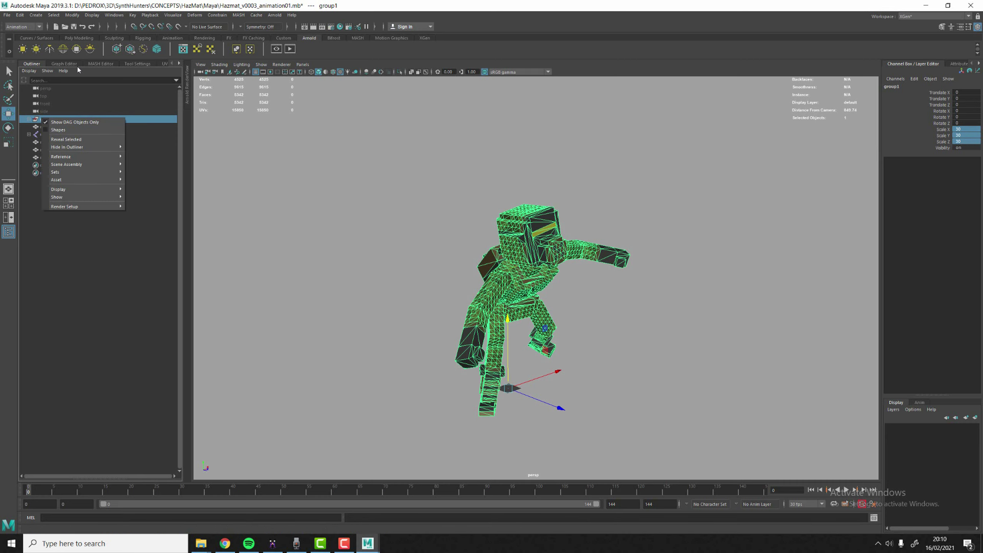
pyautogui.click(72, 15)
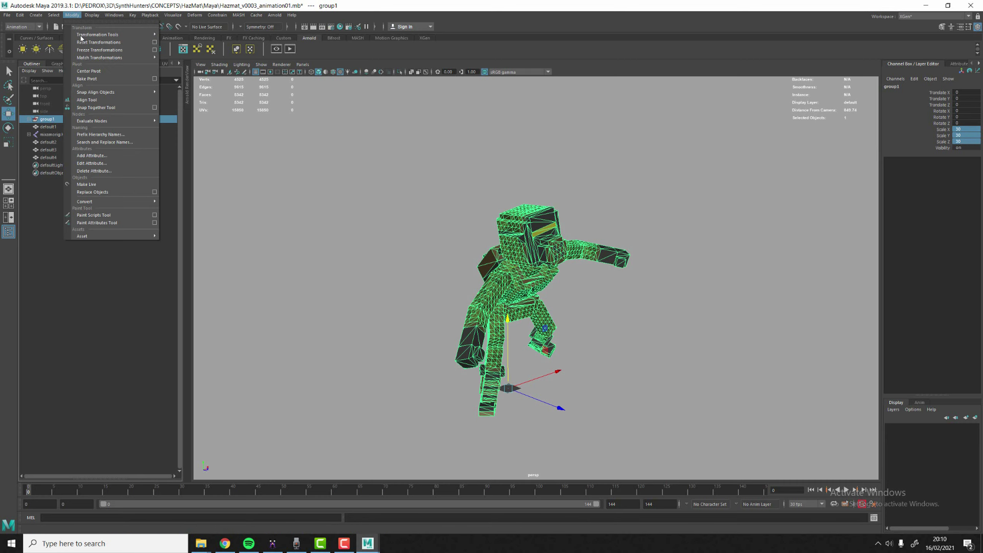
pyautogui.click(20, 14)
pyautogui.click(677, 269)
pyautogui.scroll(5, 677, 270)
pyautogui.keyDown('alt'); pyautogui.moveTo(676, 269); pyautogui.dragTo(615, 304); pyautogui.keyUp('alt')
pyautogui.scroll(-5, 656, 292)
pyautogui.moveTo(69, 492); pyautogui.dragTo(680, 505)
# Step: Switch to Mixamo in Chrome, scrub the Capoeira preview for comparison, and return to Maya
pyautogui.hotkey('alt', 'Tab')
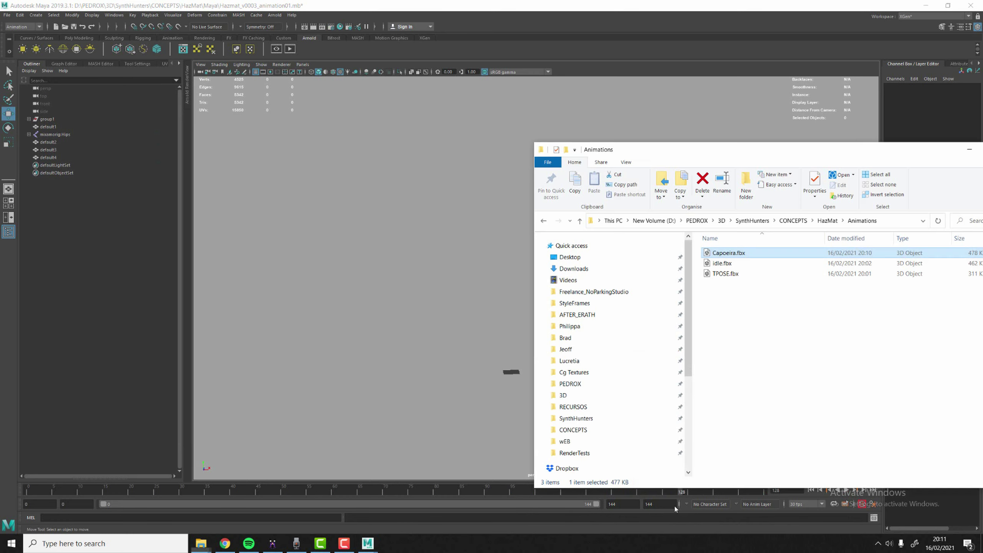
pyautogui.hotkey('alt', 'Tab')
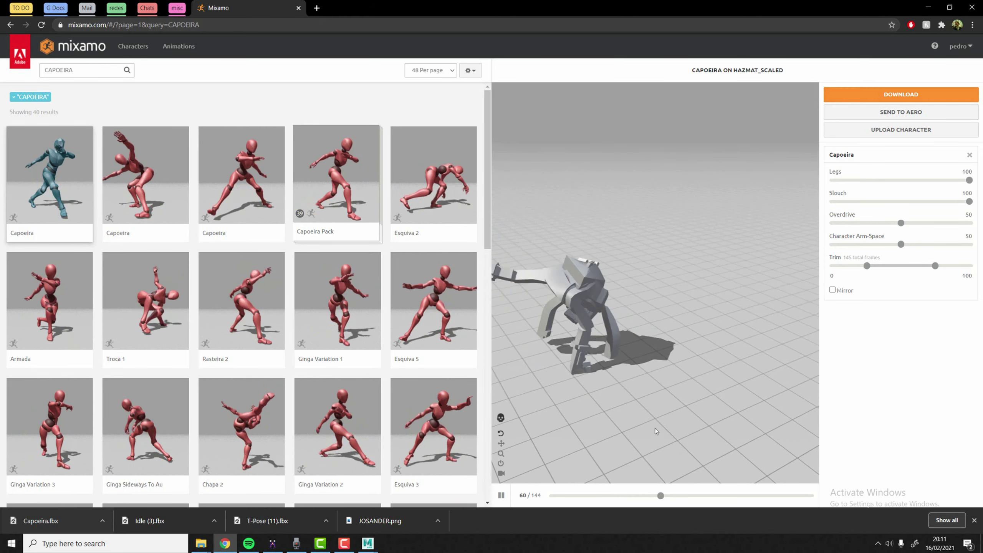
pyautogui.moveTo(597, 496); pyautogui.dragTo(658, 496)
pyautogui.hotkey('alt', 'Tab')
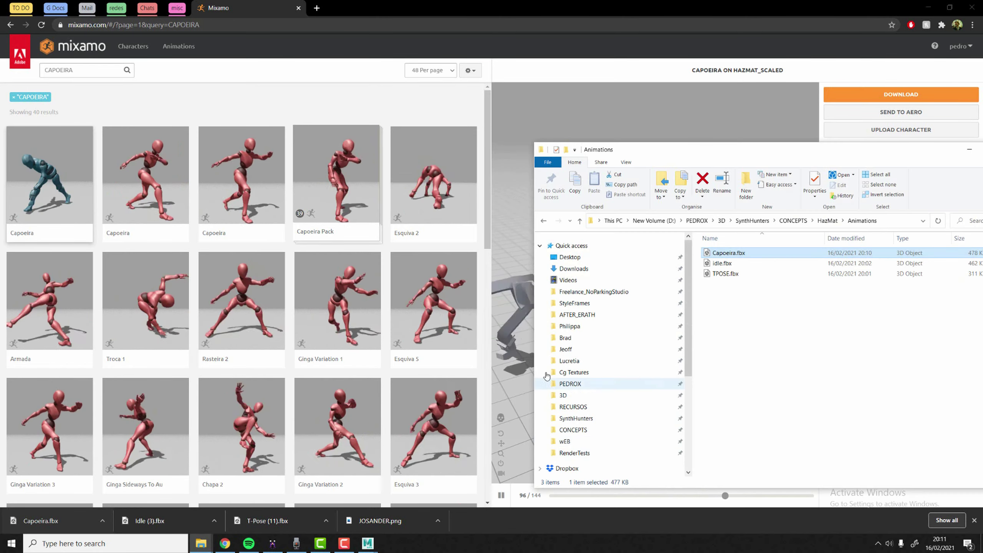
pyautogui.hotkey('alt', 'Tab')
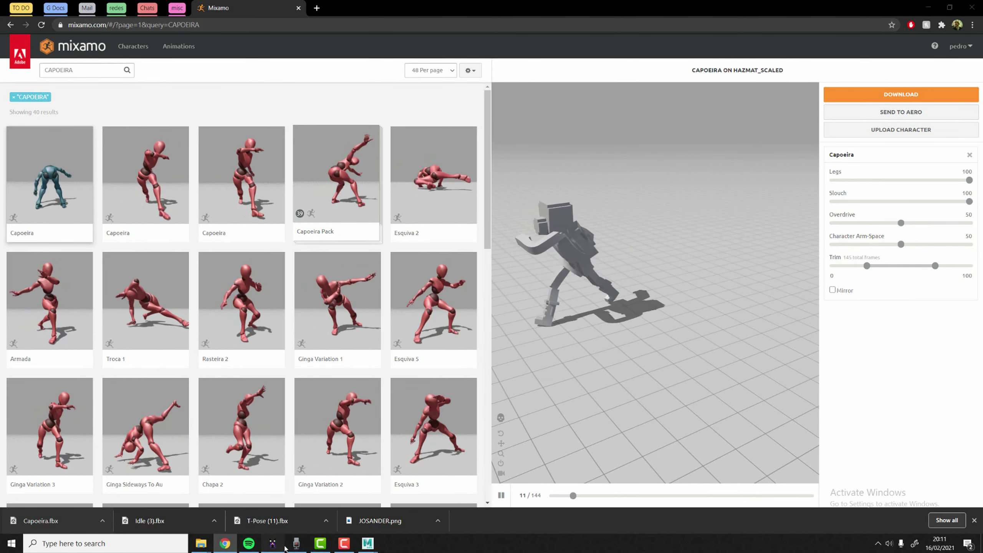
pyautogui.click(273, 543)
pyautogui.moveTo(367, 543)
pyautogui.click(398, 505)
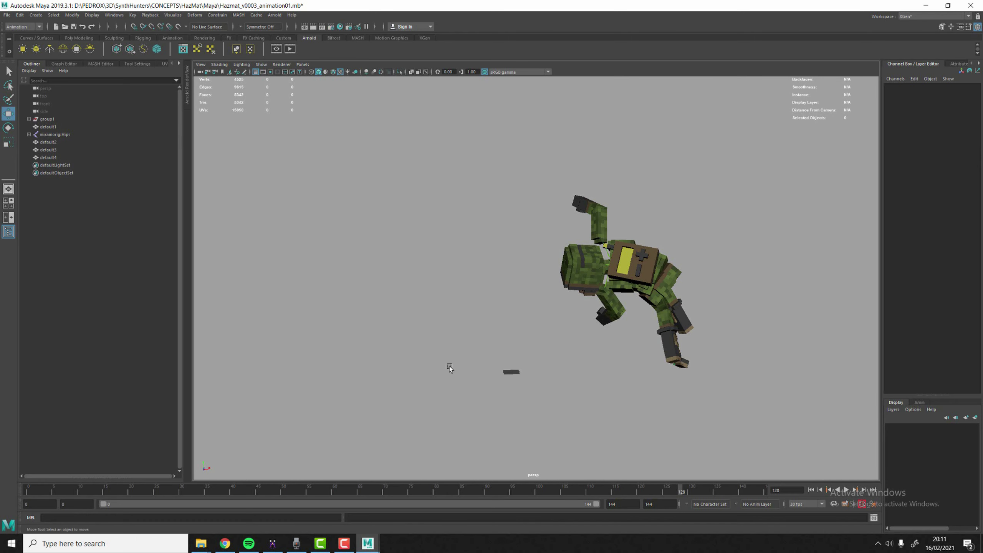
# Step: Start a new empty Maya scene in place of the current hazmat scene
pyautogui.click(6, 15)
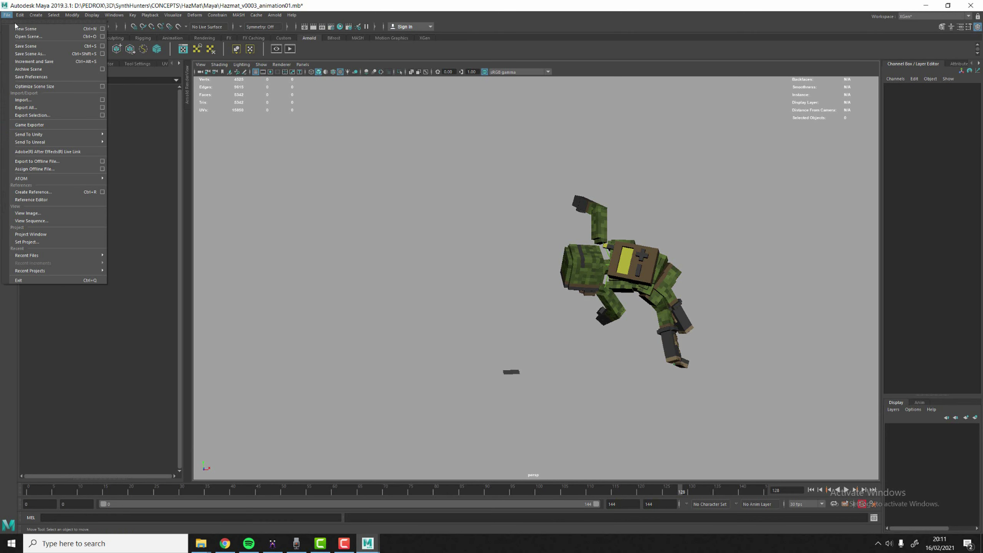
pyautogui.click(21, 30)
pyautogui.click(491, 275)
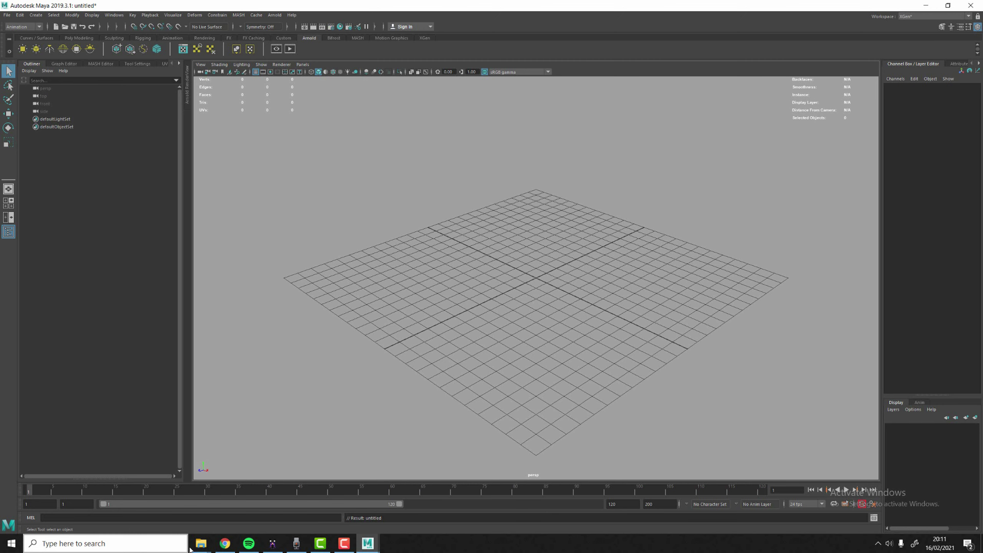
# Step: Bring up the HazMat Animations folder in File Explorer and import Capoeira.fbx into the new Maya scene
pyautogui.moveTo(200, 544)
pyautogui.click(207, 504)
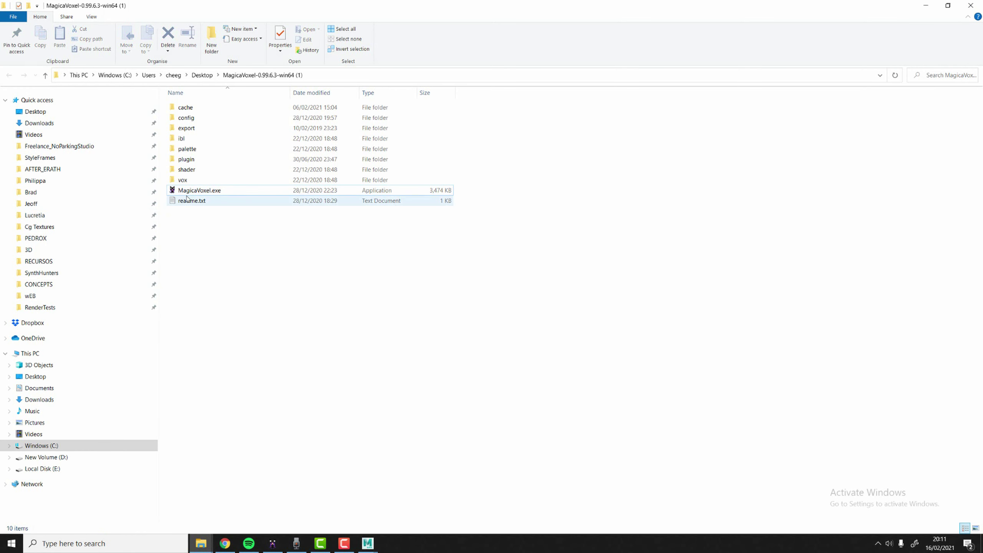
pyautogui.moveTo(199, 190); pyautogui.dragTo(306, 228)
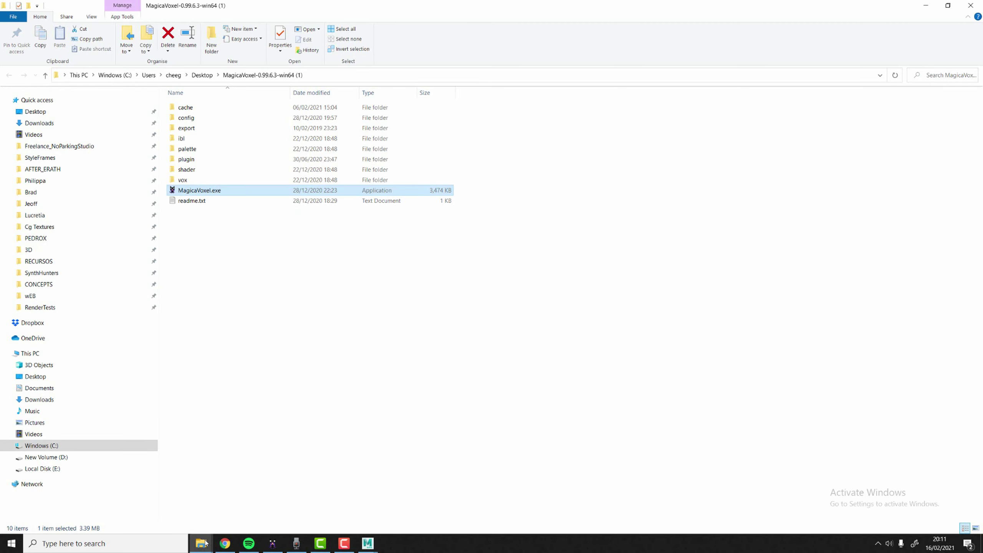
pyautogui.moveTo(206, 544)
pyautogui.click(151, 500)
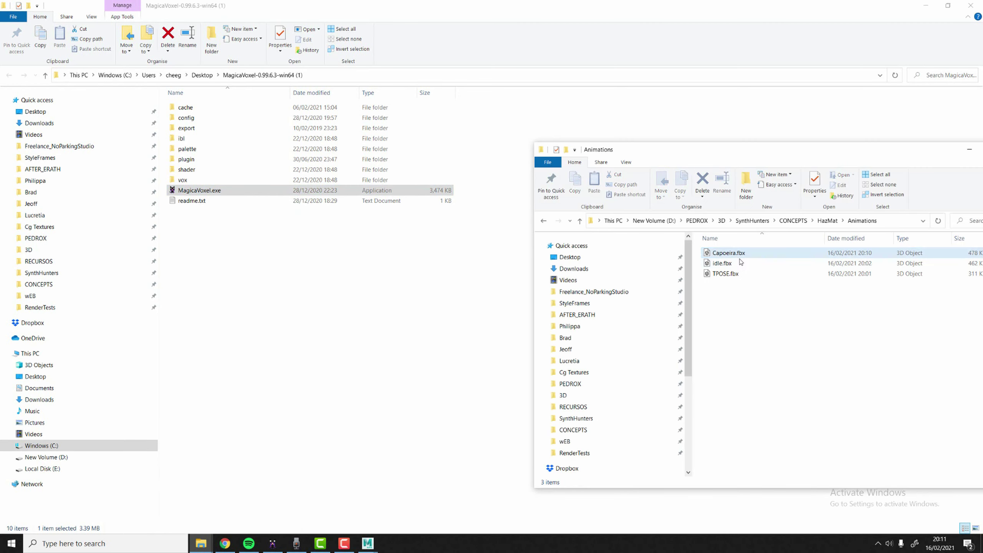
pyautogui.hotkey('alt', 'Tab')
pyautogui.hotkey('alt', 'Tab')
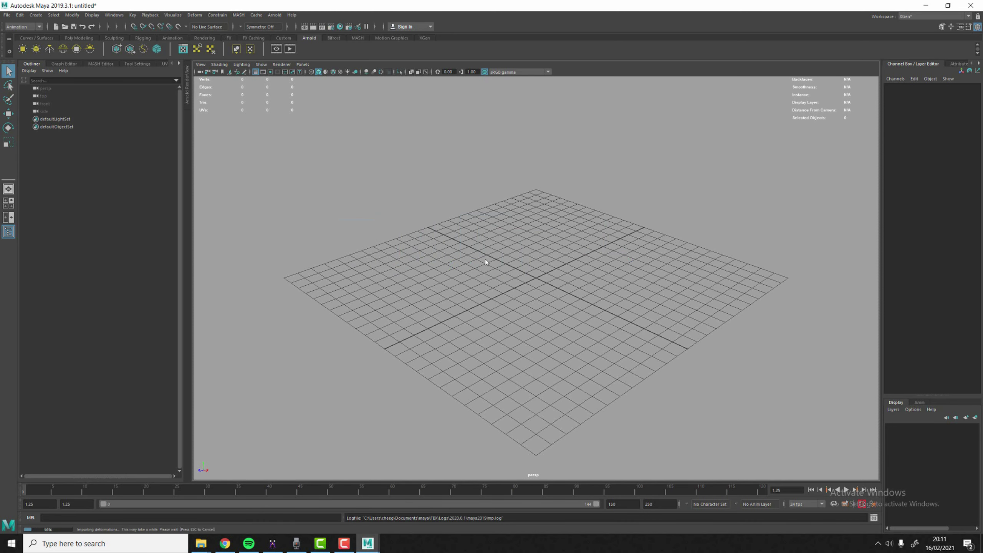
# Step: Frame the imported character in the viewport and scrub its capoeira animation to frame 90
pyautogui.click(55, 141)
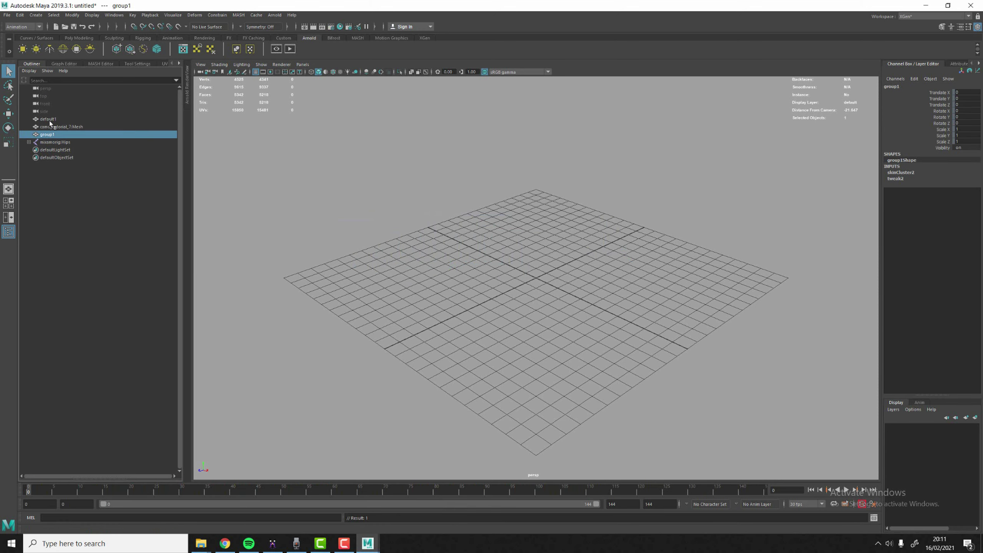
pyautogui.click(547, 233)
pyautogui.press('f')
pyautogui.keyDown('alt'); pyautogui.moveTo(554, 237); pyautogui.dragTo(393, 376); pyautogui.keyUp('alt')
pyautogui.scroll(3, 585, 244)
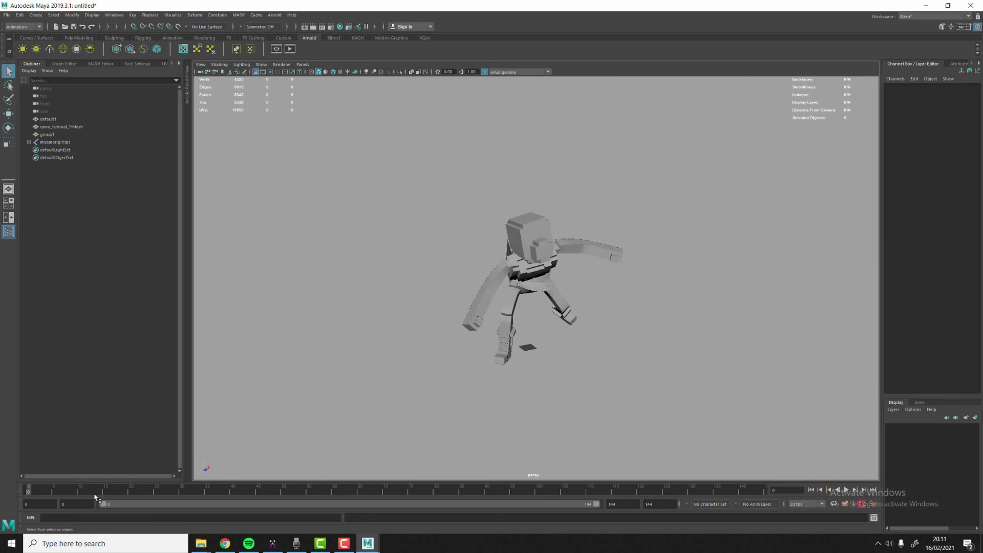
pyautogui.moveTo(96, 497)
pyautogui.mouseDown()
pyautogui.moveTo(422, 496)
pyautogui.moveTo(792, 472)
pyautogui.moveTo(596, 521)
pyautogui.moveTo(417, 525)
pyautogui.moveTo(481, 494)
pyautogui.mouseUp()
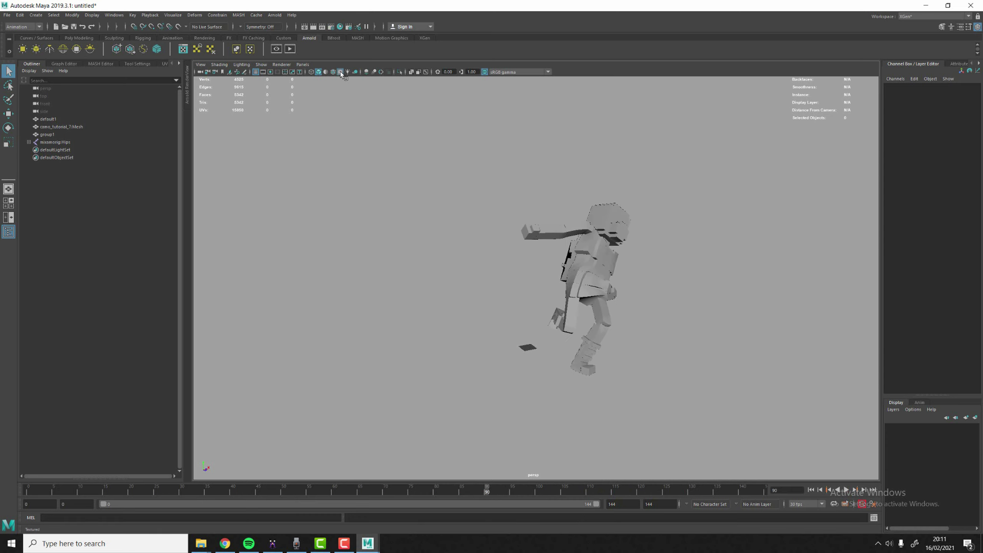
# Step: Switch to File Explorer and open the HazMat project's Exports > V04 folder
pyautogui.hotkey('alt', 'Tab')
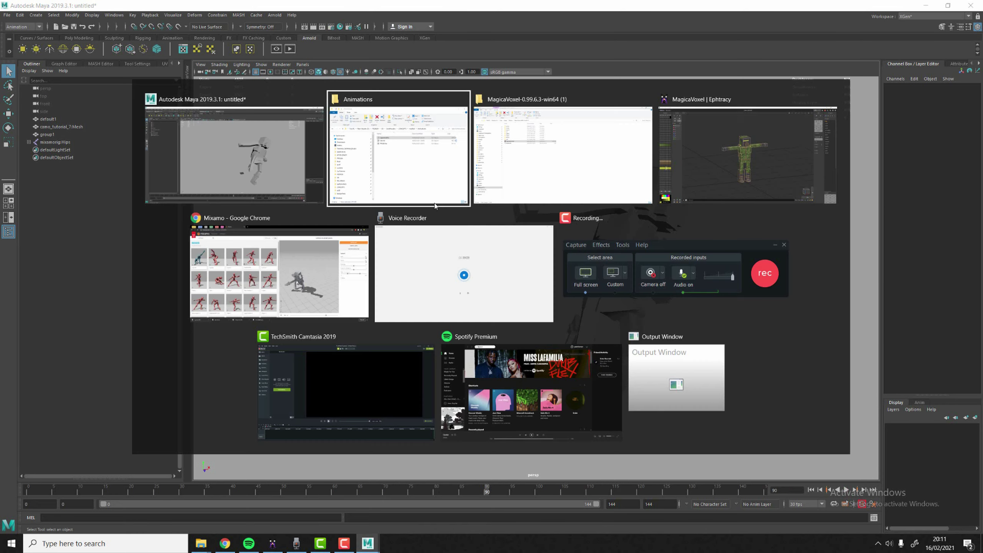
pyautogui.click(433, 159)
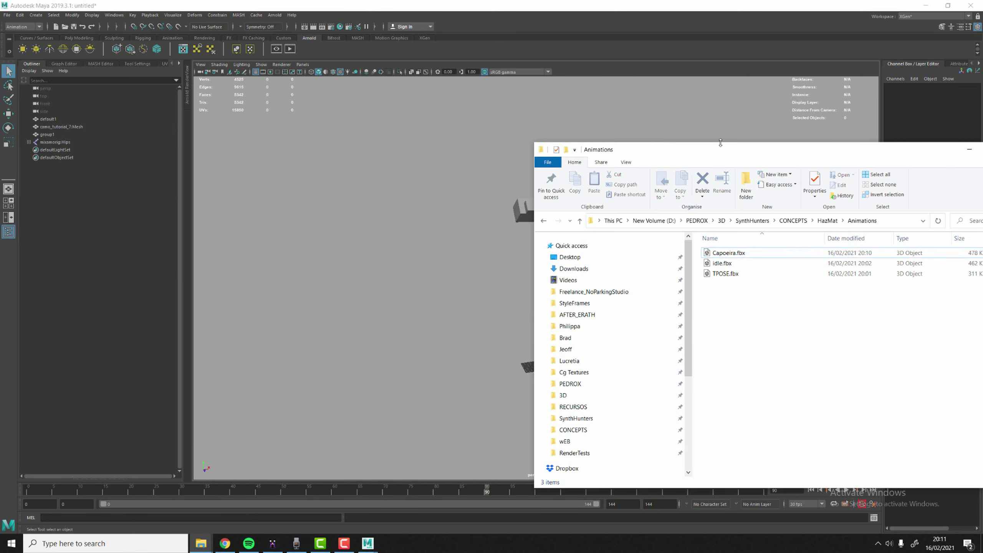
pyautogui.press('BackSpace')
pyautogui.moveTo(645, 151); pyautogui.dragTo(325, 120)
pyautogui.click(490, 288)
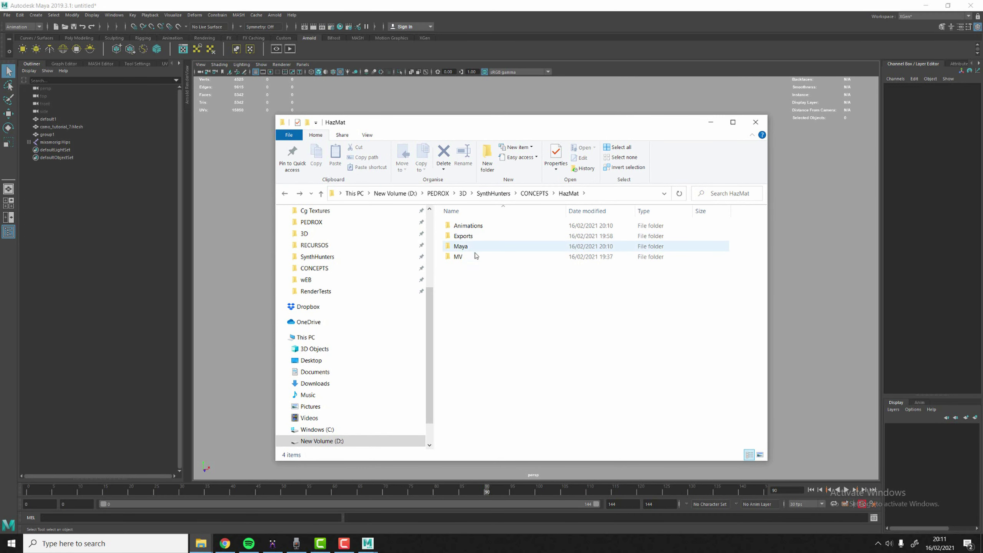
pyautogui.click(473, 255)
pyautogui.doubleClick(463, 236)
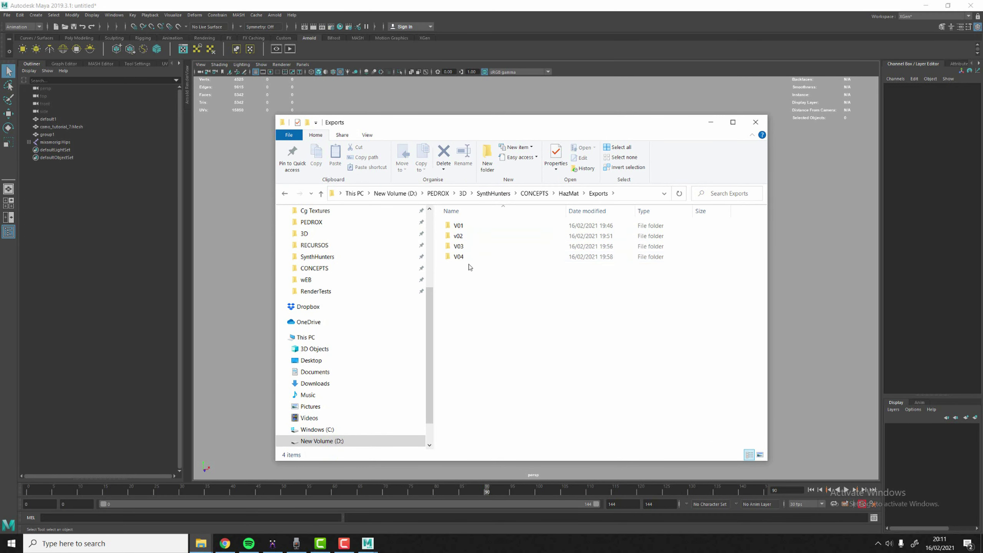
pyautogui.doubleClick(467, 256)
# Step: Open the Hypershade and bring in camo_tutorial-1.png from the V04 folder as a file texture
pyautogui.moveTo(518, 243); pyautogui.dragTo(435, 309)
pyautogui.click(338, 29)
pyautogui.hotkey('alt', 'Tab')
pyautogui.hotkey('alt', 'Tab')
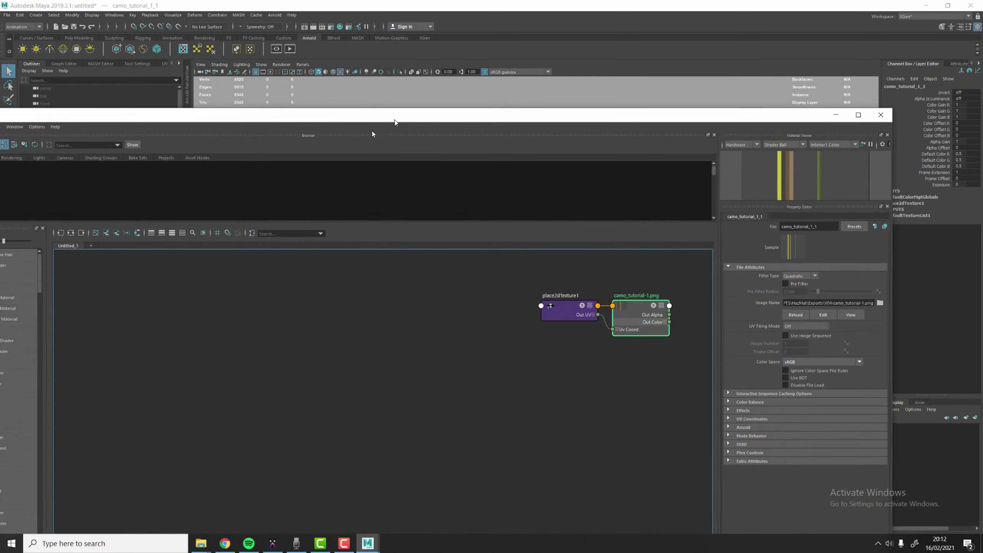
# Step: Reposition the camo texture nodes in the Hypershade graph and create a Lambert material beside them
pyautogui.moveTo(395, 123); pyautogui.dragTo(258, 213)
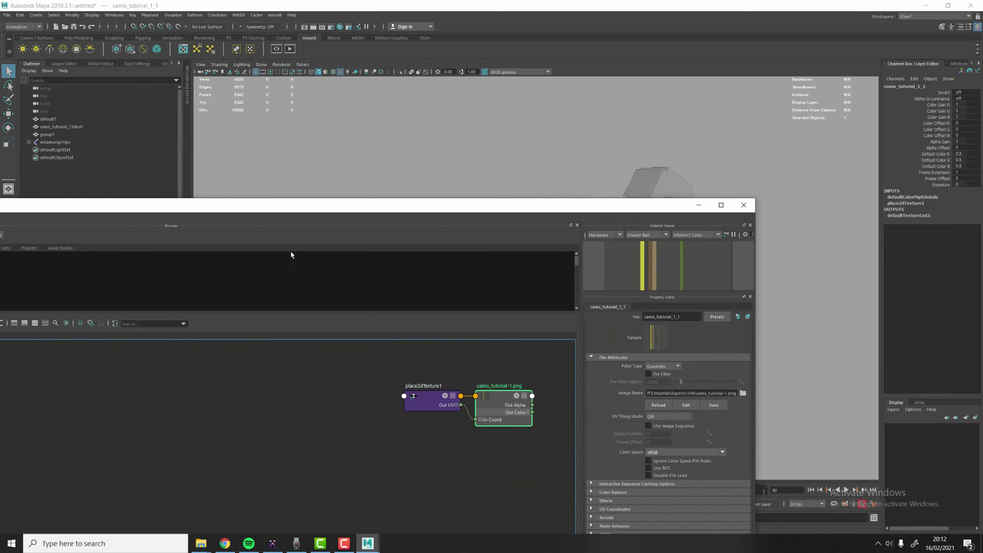
pyautogui.moveTo(482, 401); pyautogui.dragTo(507, 407)
pyautogui.moveTo(527, 400); pyautogui.dragTo(370, 422)
pyautogui.click(410, 402)
pyautogui.press('Tab')
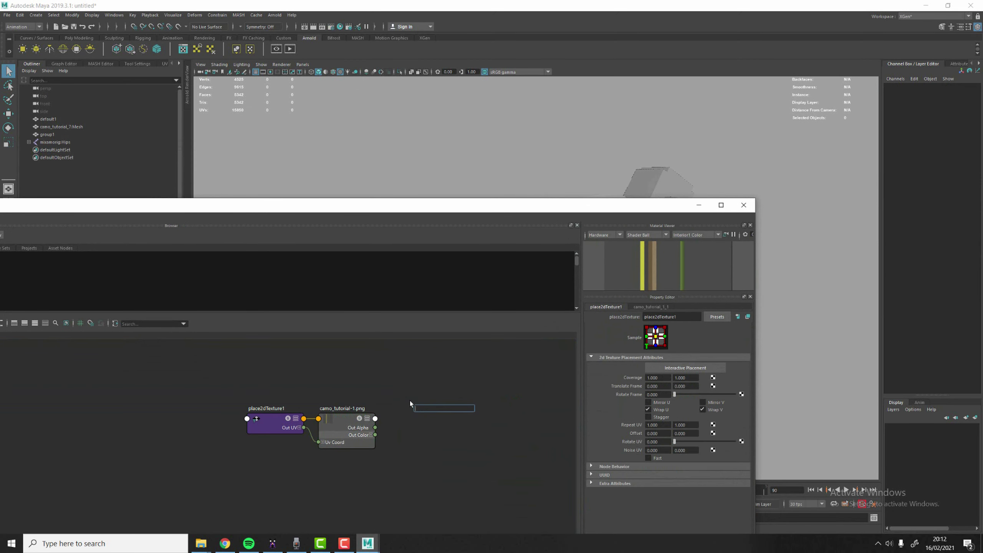
pyautogui.write('k')
pyautogui.press('BackSpace')
pyautogui.write('lambert')
pyautogui.press('capslock')
pyautogui.press('Return')
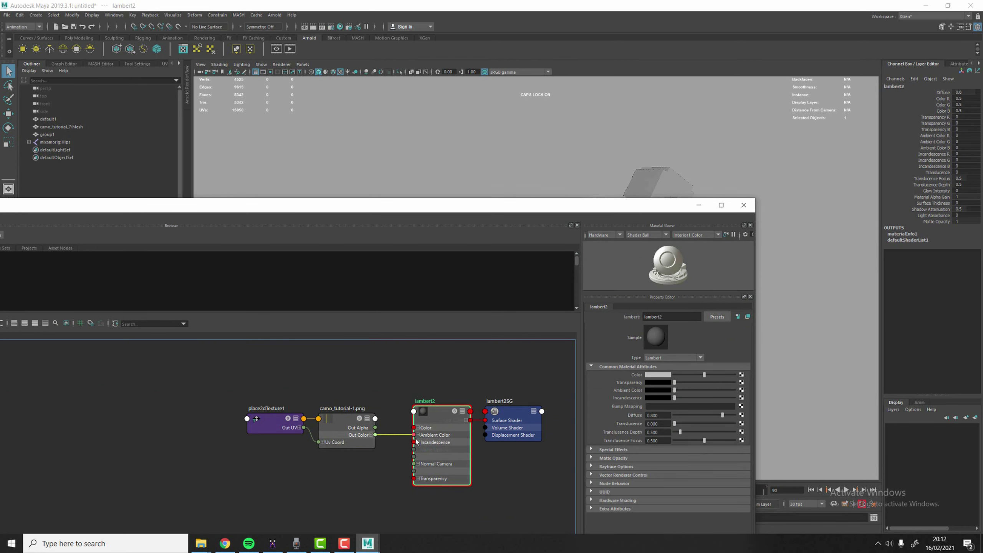
# Step: Connect the camo texture's Out Color to the Lambert's Color, assign the material to the character, and minimize the Hypershade
pyautogui.moveTo(415, 428); pyautogui.dragTo(414, 428)
pyautogui.moveTo(593, 208); pyautogui.dragTo(640, 289)
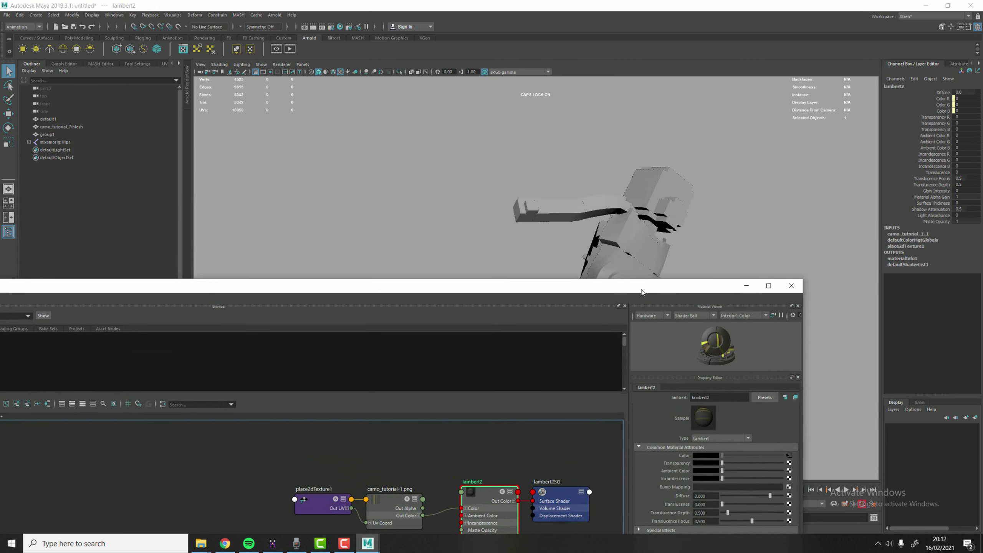
pyautogui.click(632, 253)
pyautogui.moveTo(506, 490); pyautogui.dragTo(634, 237, button='middle')
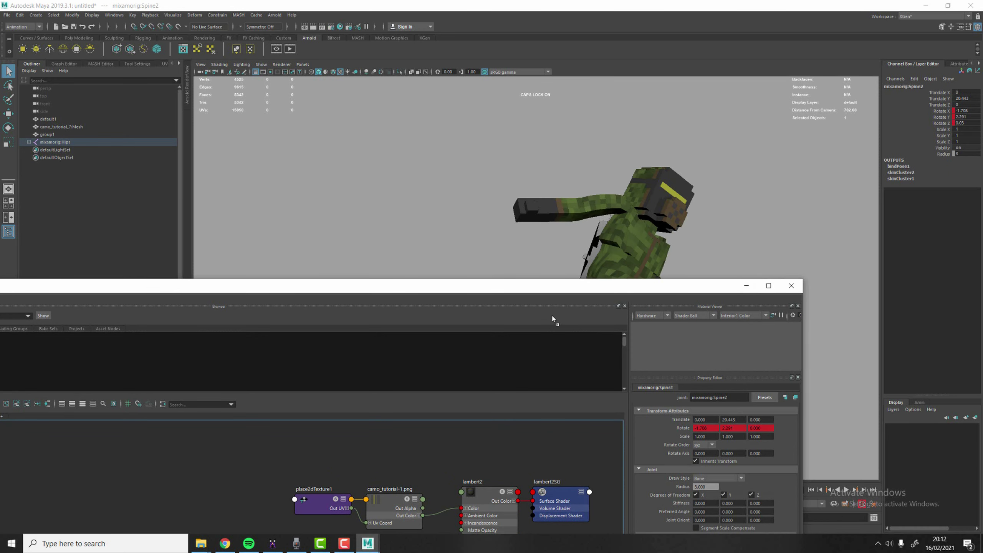
pyautogui.click(752, 288)
# Step: Examine the camo texture on the posed character from the front, back and close up around the backpack
pyautogui.scroll(-3, 568, 205)
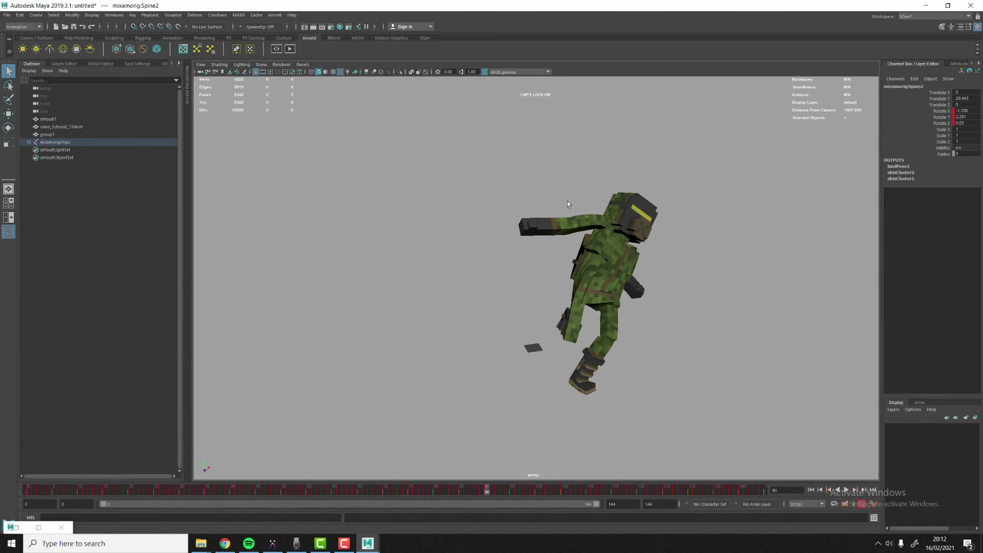
pyautogui.keyDown('alt'); pyautogui.moveTo(587, 216); pyautogui.dragTo(654, 218); pyautogui.keyUp('alt')
pyautogui.scroll(5, 542, 270)
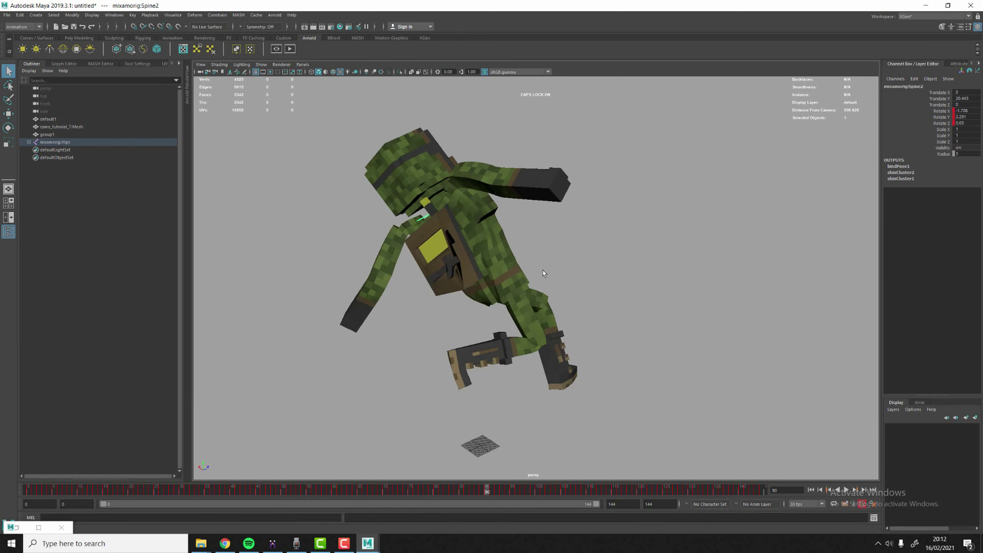
pyautogui.keyDown('alt'); pyautogui.moveTo(542, 271); pyautogui.dragTo(446, 266); pyautogui.keyUp('alt')
pyautogui.scroll(4, 476, 275)
pyautogui.keyDown('alt'); pyautogui.moveTo(505, 275); pyautogui.dragTo(492, 281); pyautogui.keyUp('alt')
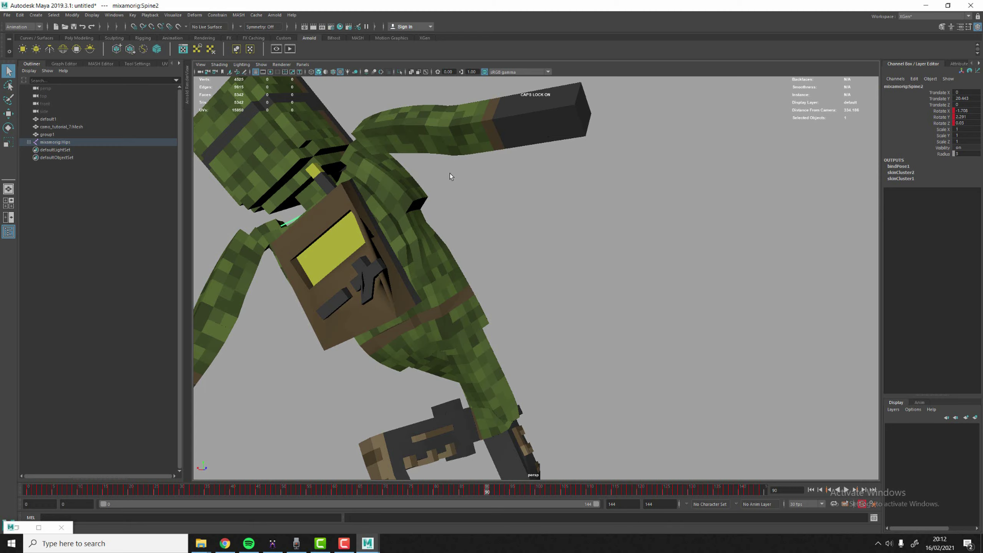
pyautogui.scroll(-6, 450, 174)
pyautogui.keyDown('alt'); pyautogui.moveTo(508, 196); pyautogui.dragTo(395, 218); pyautogui.keyUp('alt')
pyautogui.scroll(-4, 398, 233)
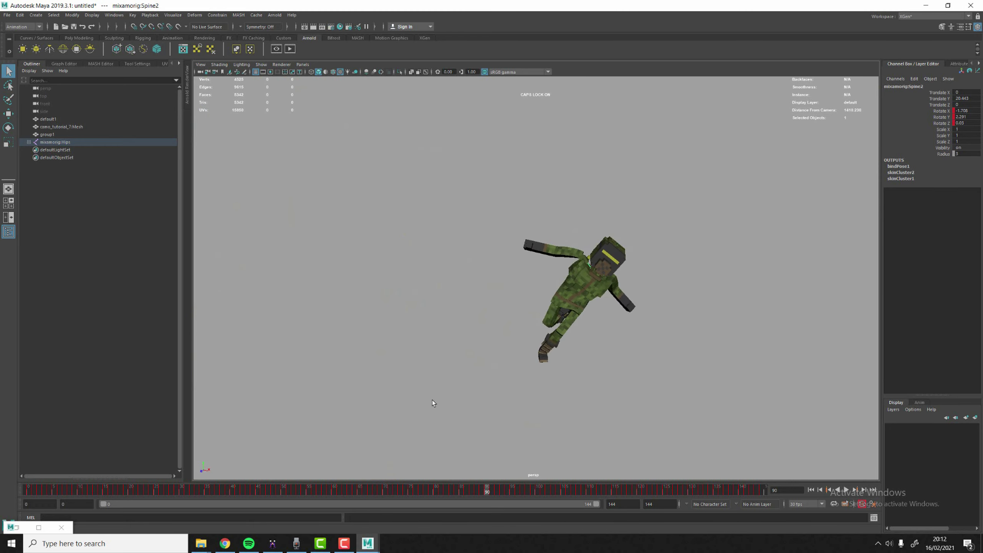
# Step: Return the timeline to the first frame, clear the selection and play the textured capoeira animation
pyautogui.hotkey('alt', 'shift', 'v')
pyautogui.click(537, 404)
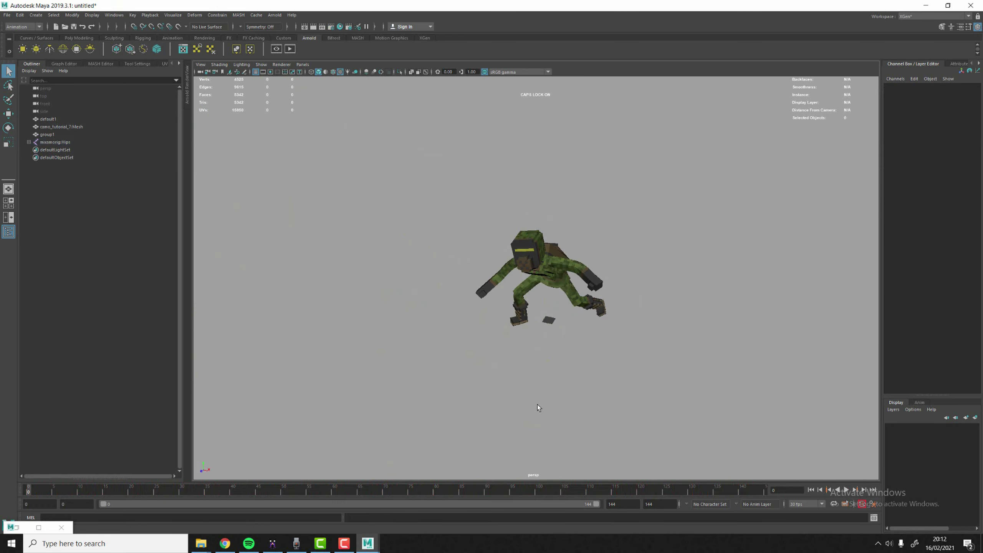
pyautogui.click(846, 491)
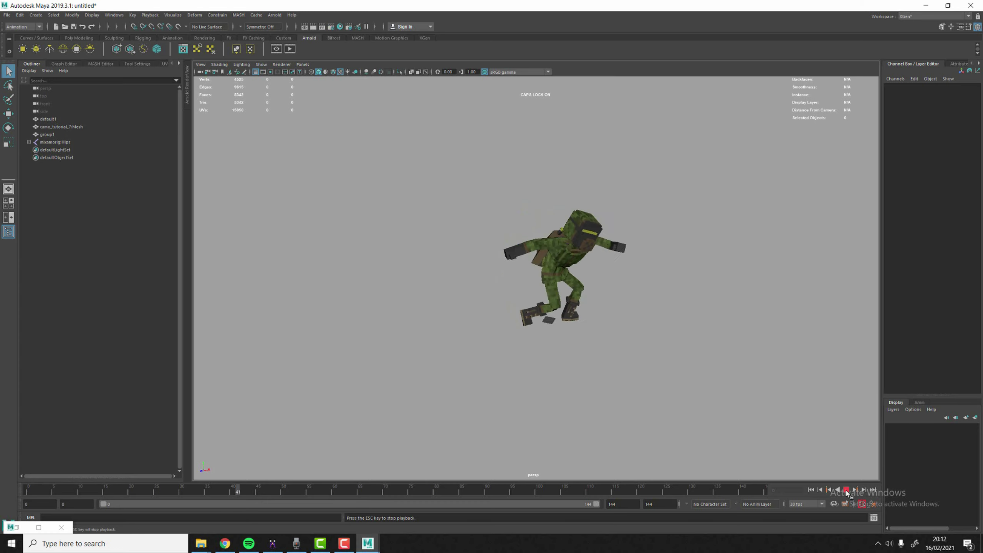